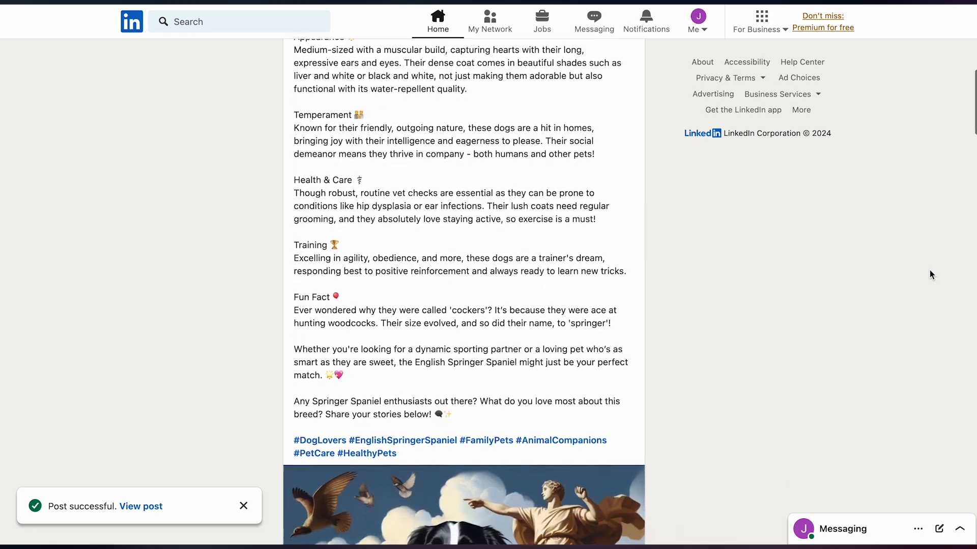
scroll(929, 275, down, 2)
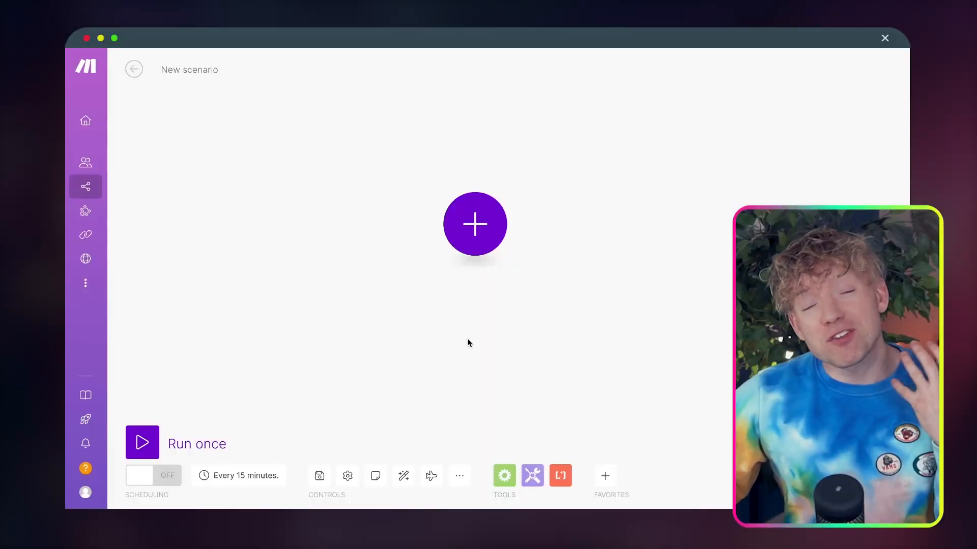
Import the Social Media Future Agent 1/2 JSON blueprint from Downloads into the new scenario
click(437, 432)
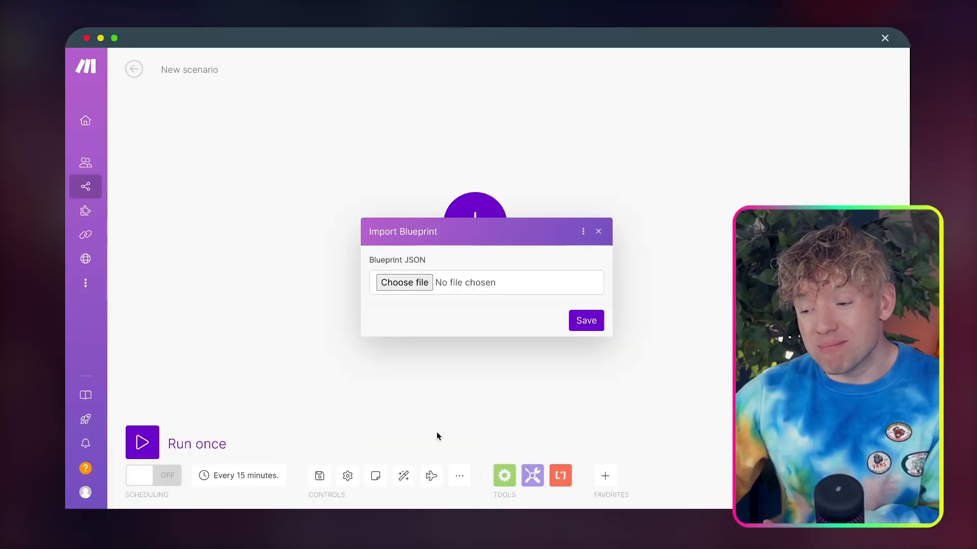
click(430, 287)
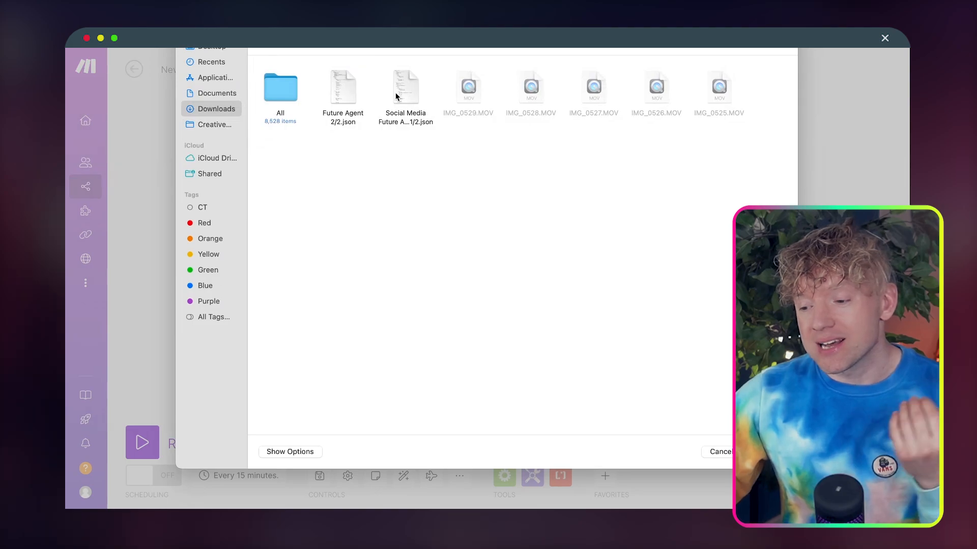
double_click(396, 96)
click(595, 321)
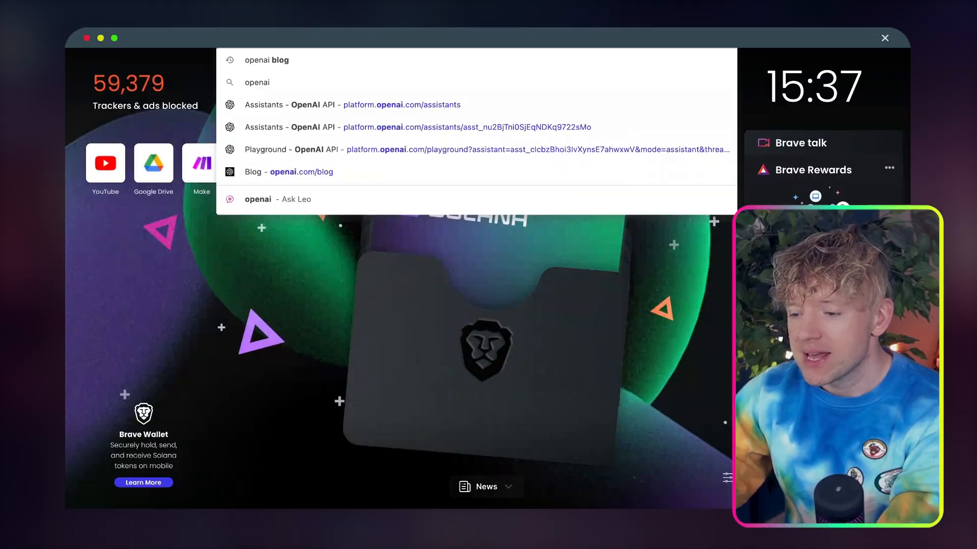
Search the web for 'openai news'
key(BackSpace)
key(BackSpace)
text(news)
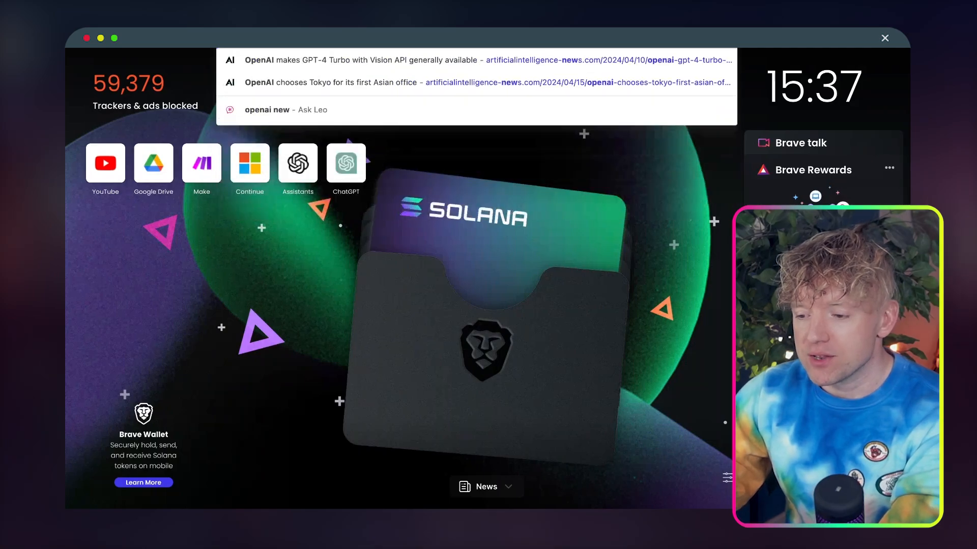
key(Return)
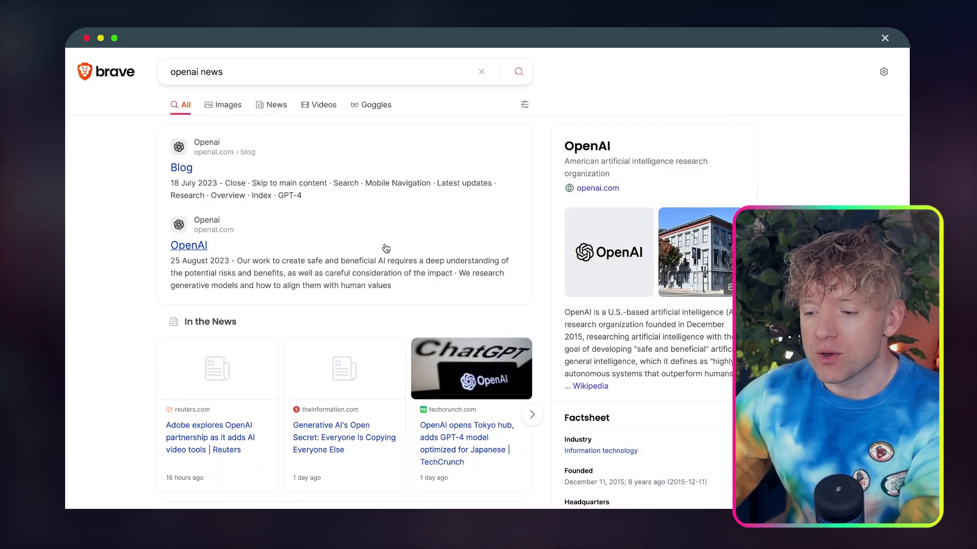
Open the OpenAI blog and its article on the global news partnerships with Le Monde and Prisa Media
click(203, 165)
scroll(203, 168, down, 10)
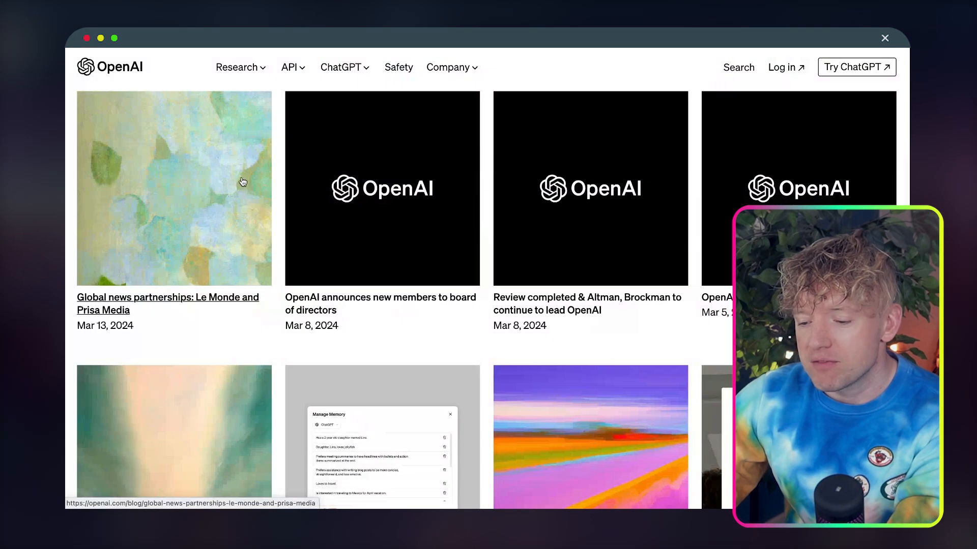
click(204, 169)
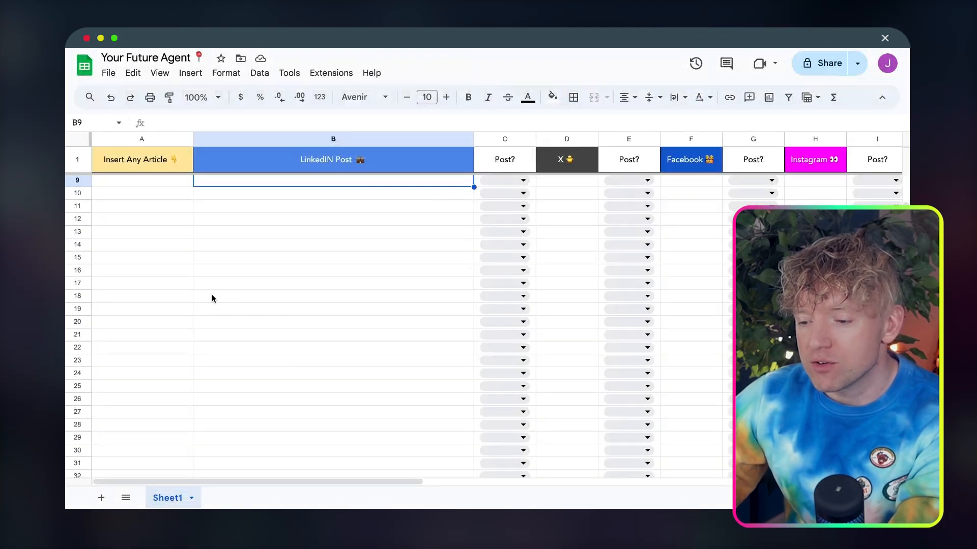
click(129, 181)
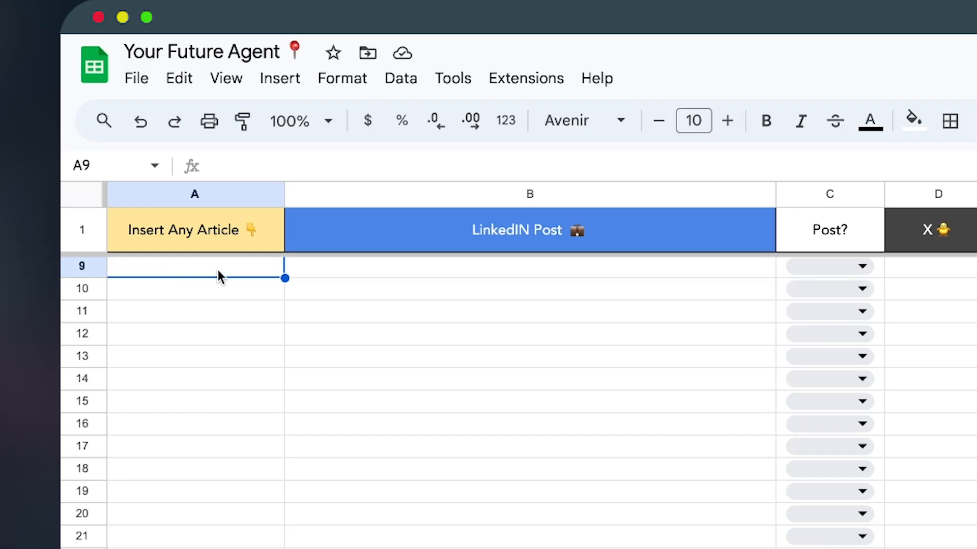
text(https://openai.com/blog/global-news-partnerships-le-monde-and-prisa-media)
key(Return)
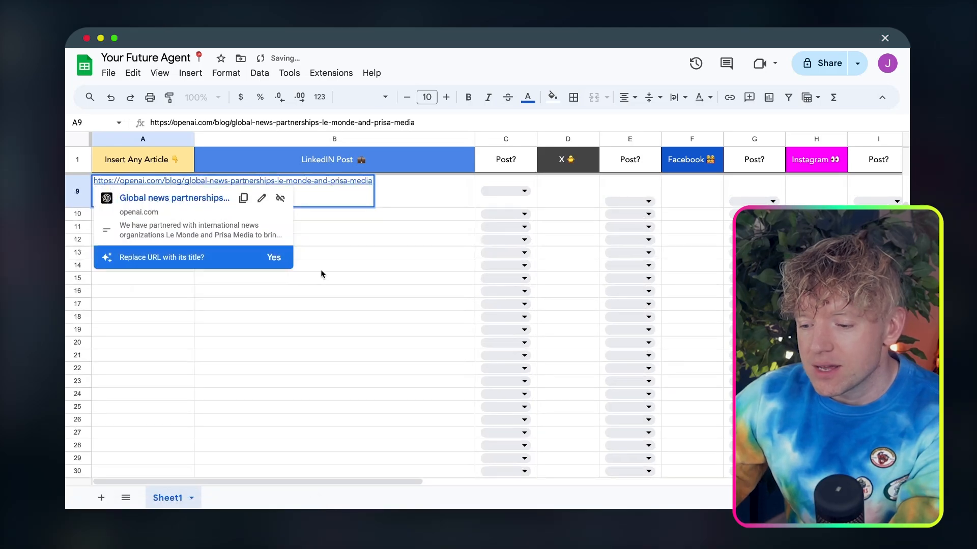
click(308, 292)
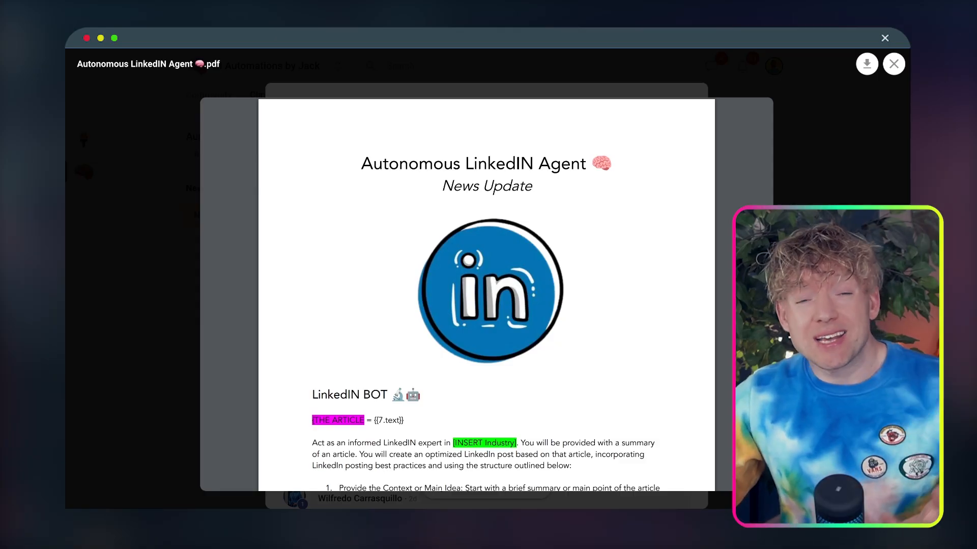
Read through the News Update prompt in the Autonomous LinkedIN Agent PDF
scroll(699, 318, down, 20)
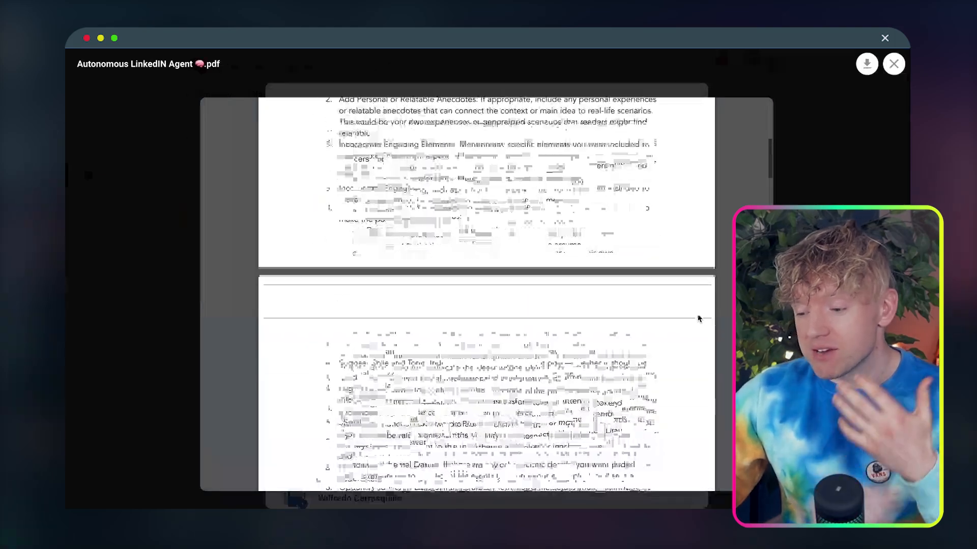
scroll(699, 318, down, 20)
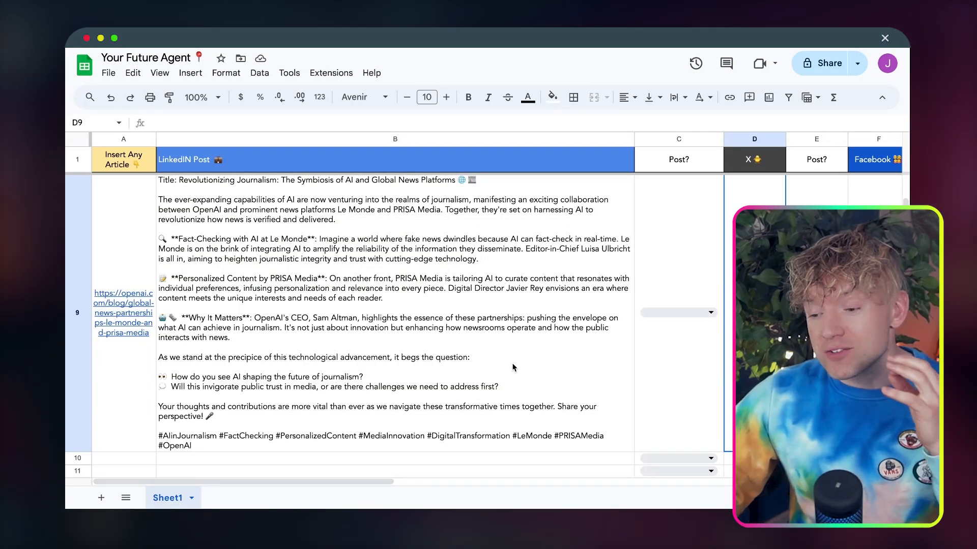
Mark the generated LinkedIn post in row 9 as Approved in its Post? column
click(513, 367)
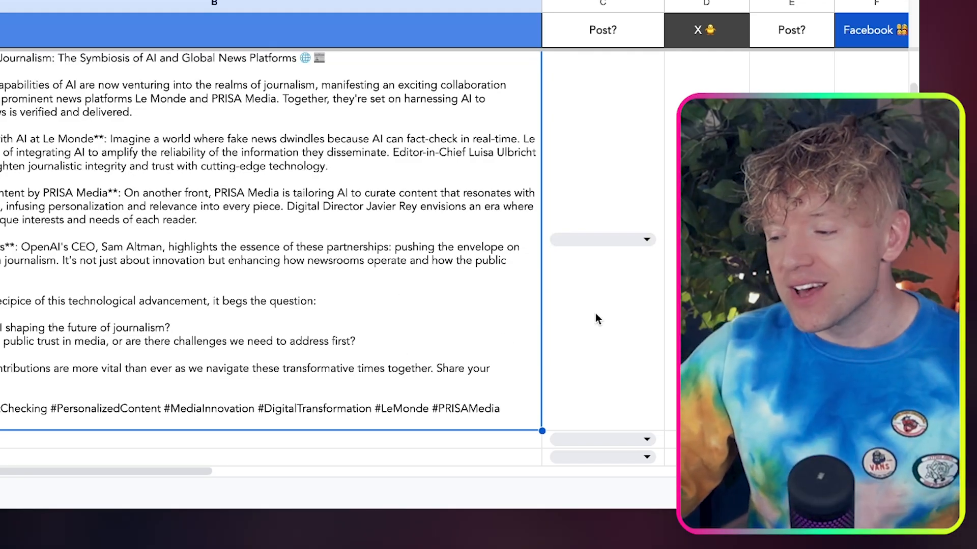
click(646, 240)
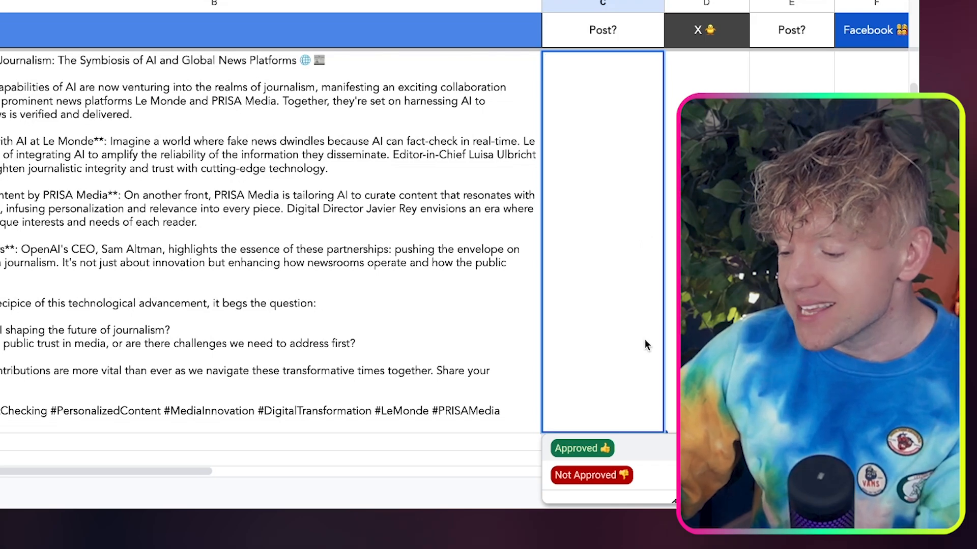
click(639, 448)
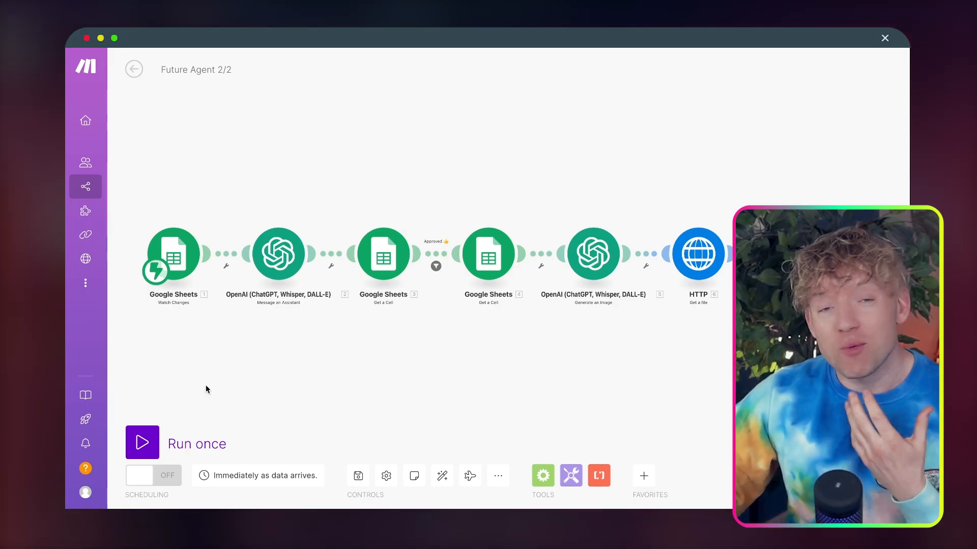
Run the Future Agent 2/2 scenario once, using the existing webhook data
click(142, 445)
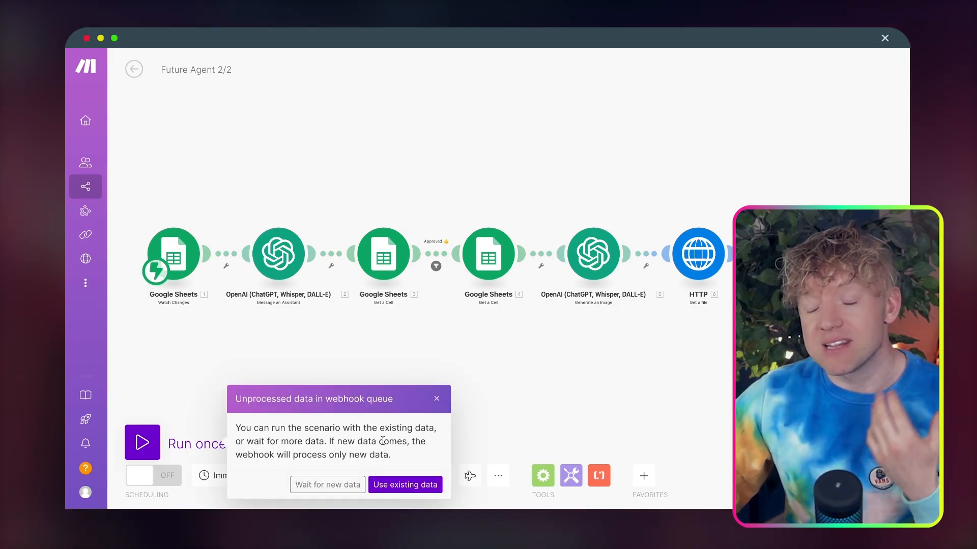
click(405, 485)
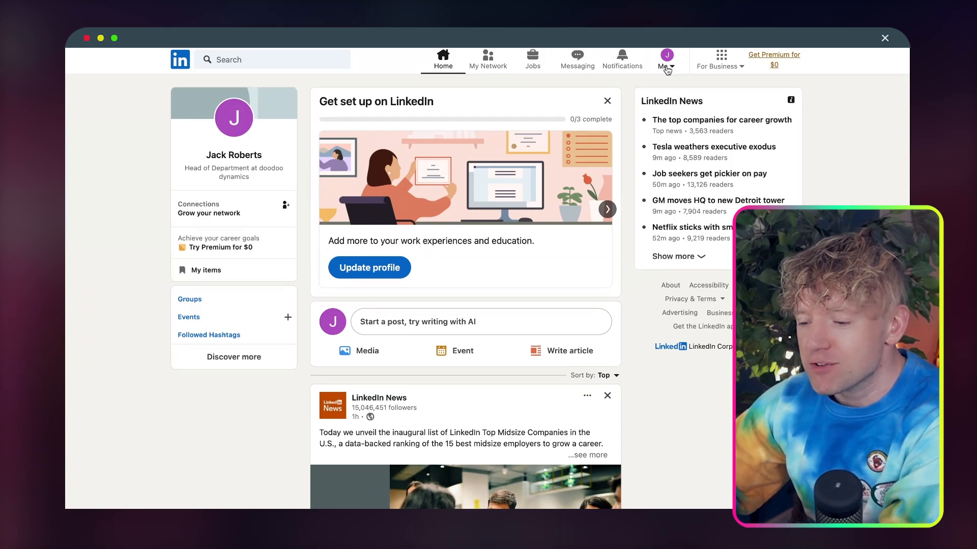
Open the account's own LinkedIn profile and look over its recent activity
click(667, 67)
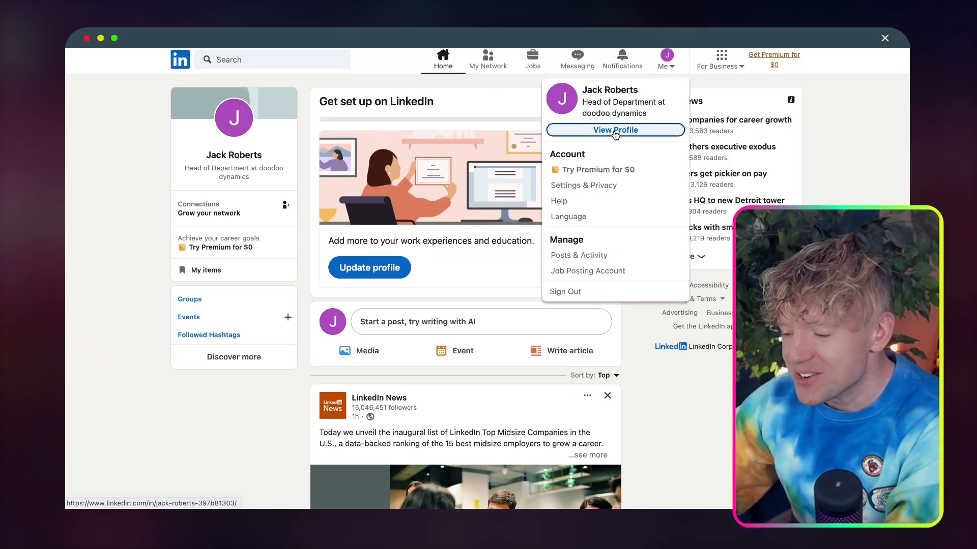
click(616, 130)
scroll(629, 199, down, 10)
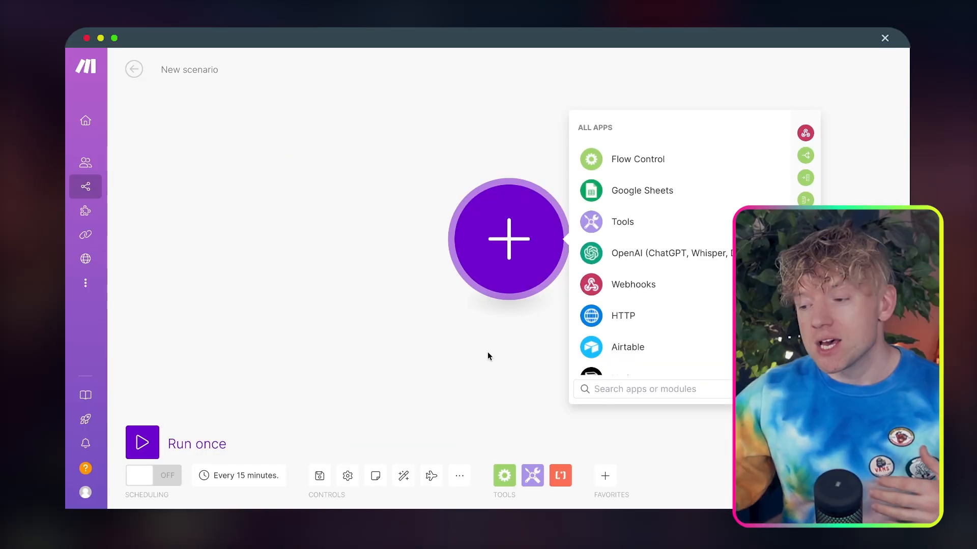
Open Perplexity in a new browser tab and enter 'plat' as the start of another site address
key(ctrl+t)
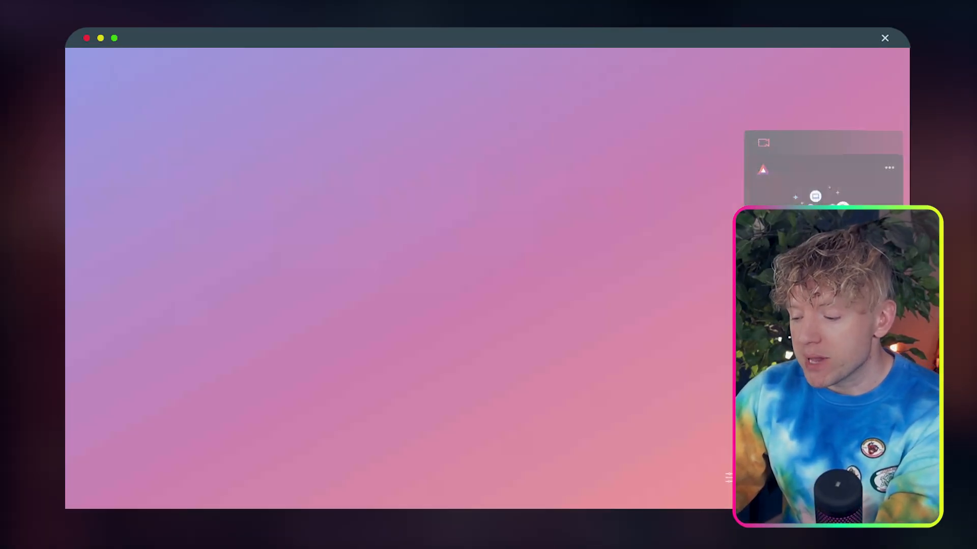
text(perplex)
key(Return)
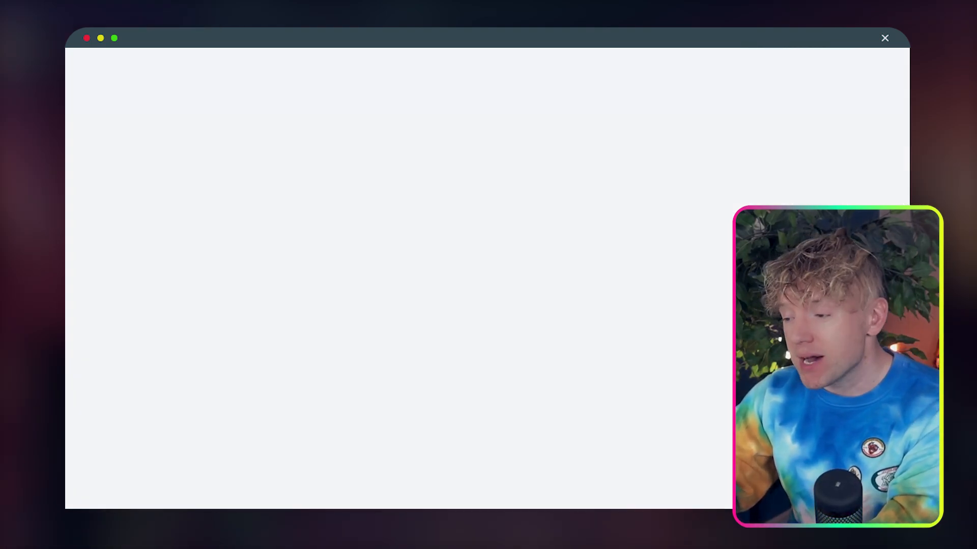
text(plat)
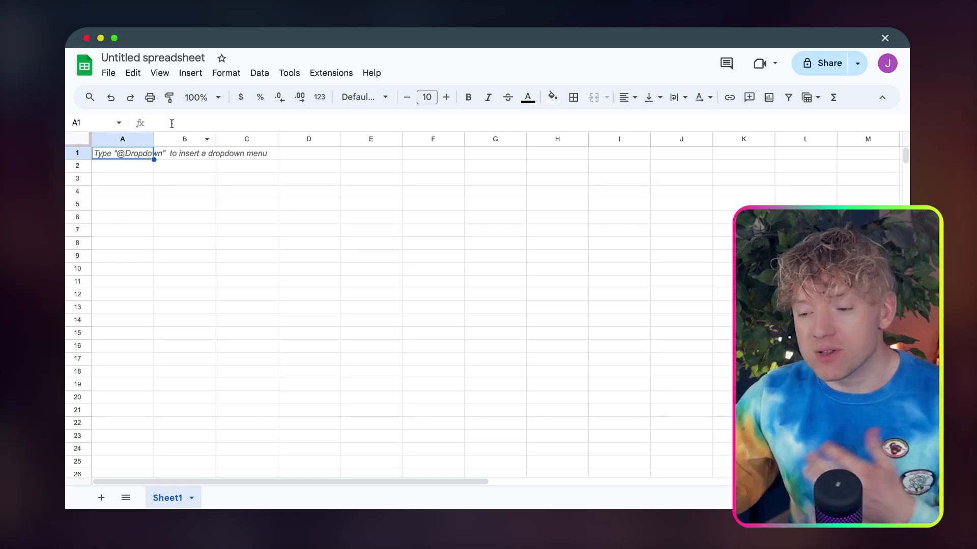
Rename the untitled spreadsheet to 'Create Together Automation' followed by the crystal ball emoji
text(Create To)
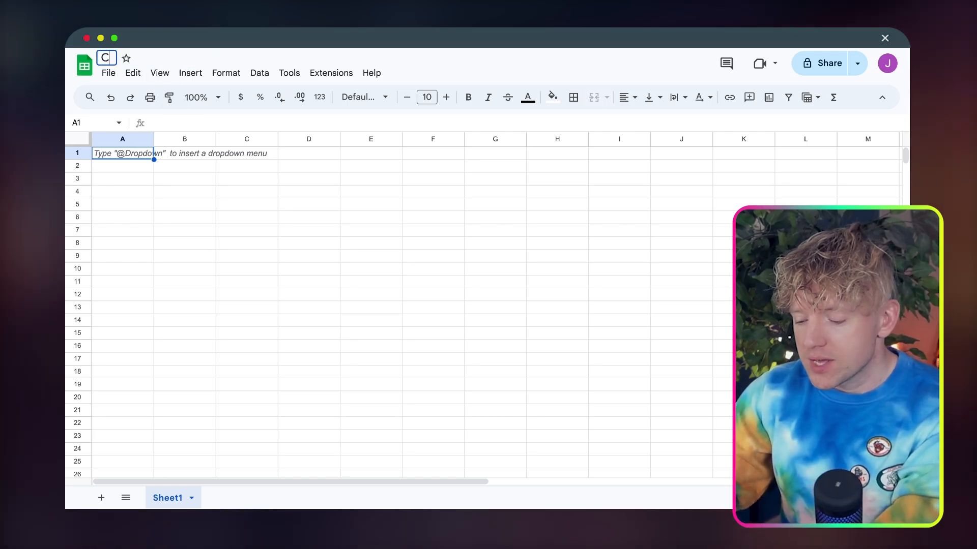
text(gether Auto)
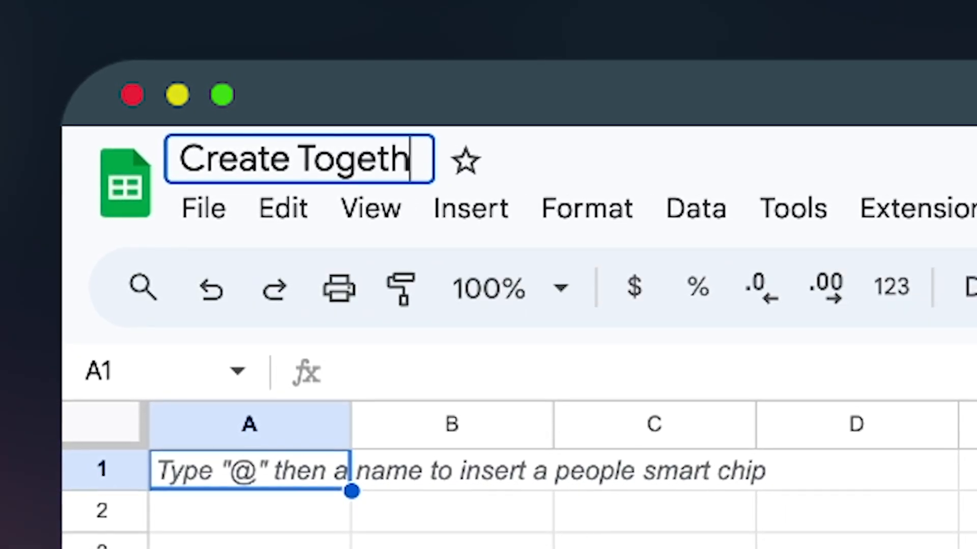
text(mation)
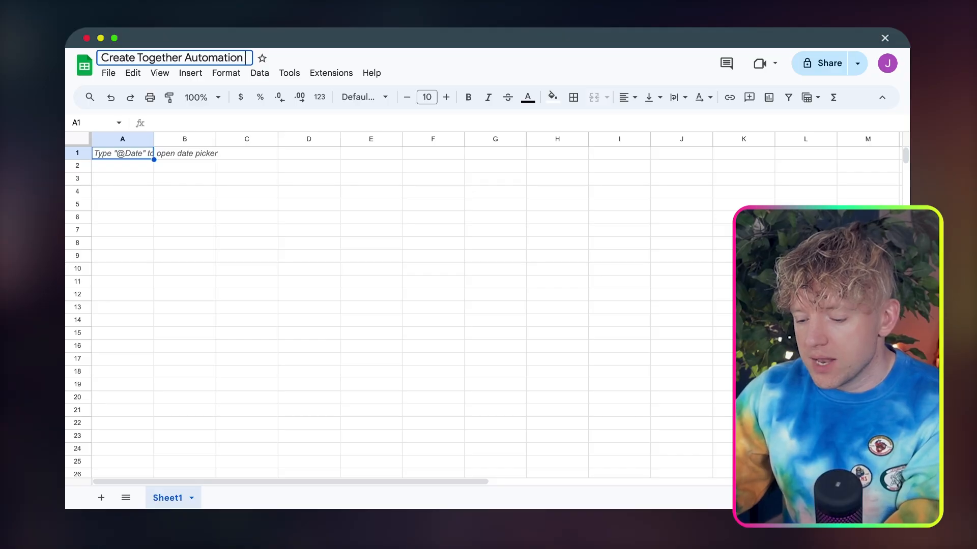
key(ctrl+super+space)
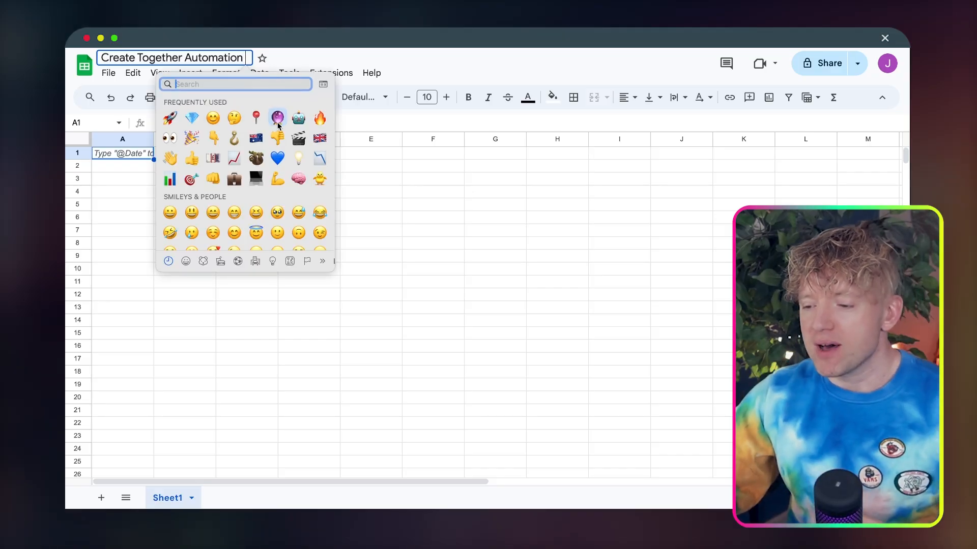
click(278, 126)
click(291, 205)
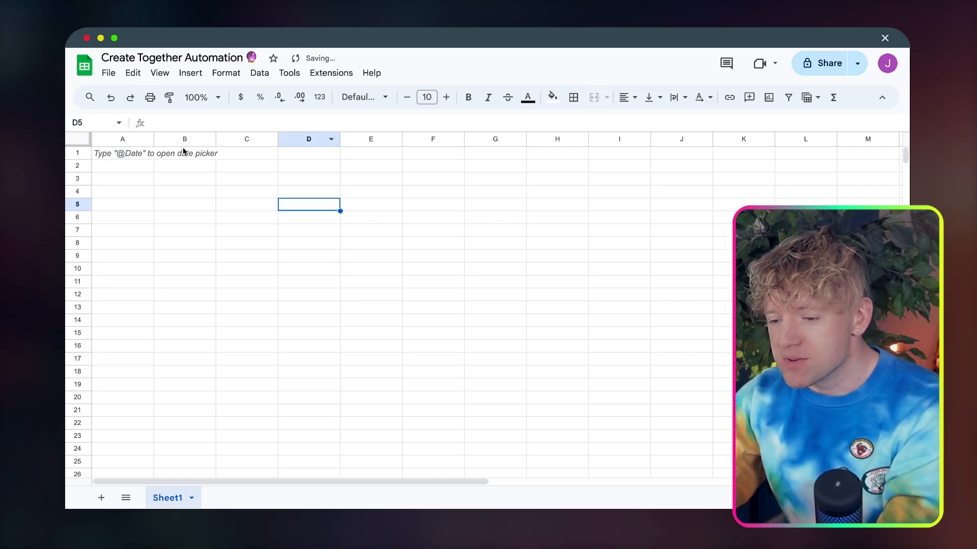
Paste the copied header row with the article, social platform and Post? columns into row 1 and centre its text
click(82, 155)
text(Insert Any Article 👇	LinkedIN Post 📠	Post?	X 🐥	Post?	Facebook 👯	Post?	Instagram 👀	Post?)
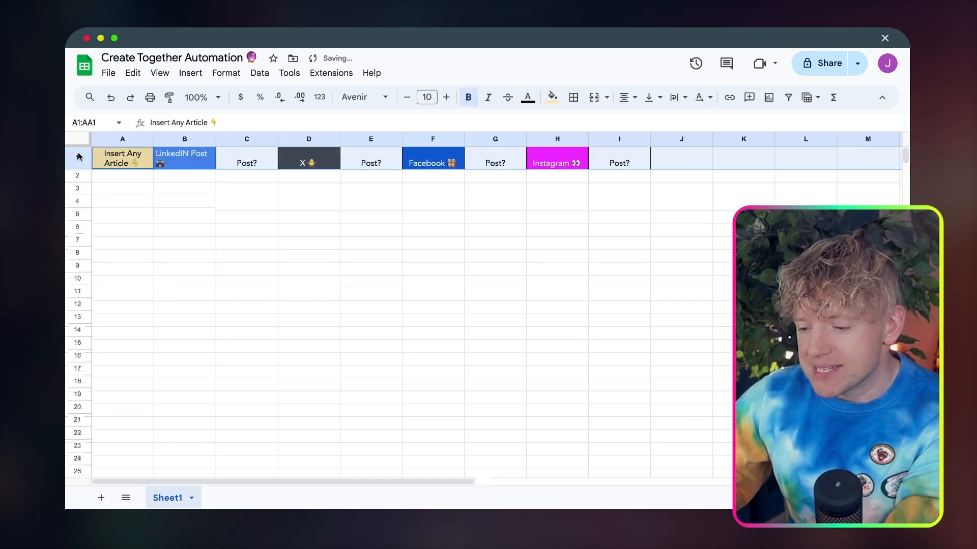
click(638, 101)
click(657, 122)
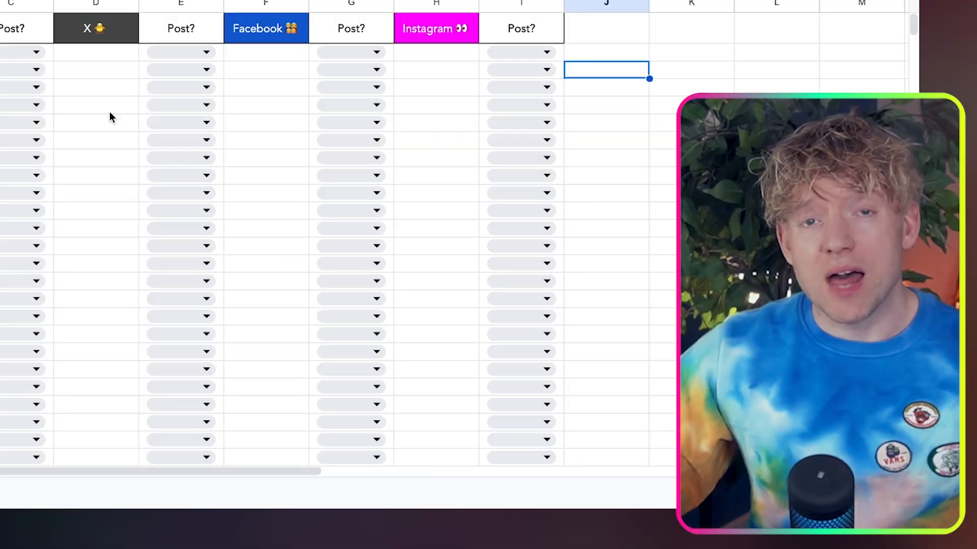
Check the approval options offered in the first Post? cell beside the LinkedIn column
click(37, 53)
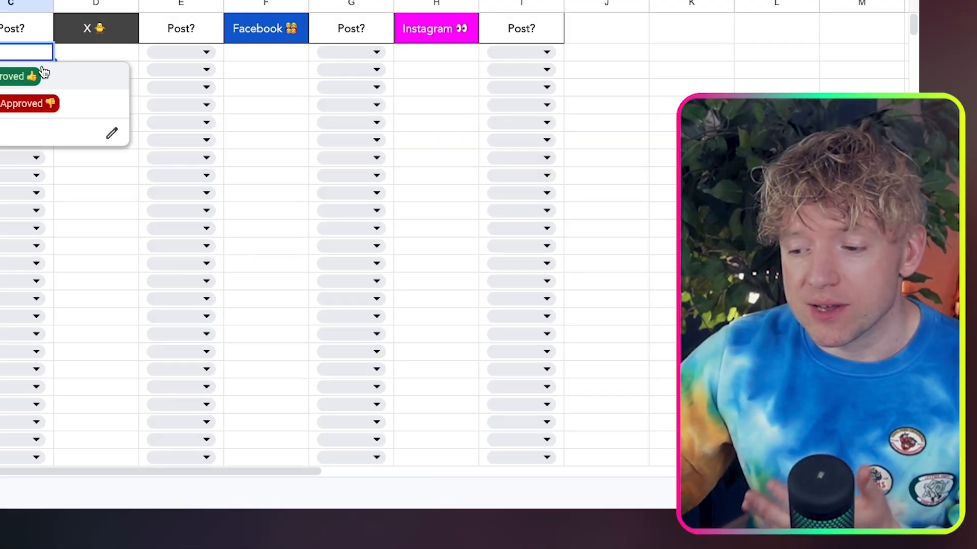
click(661, 105)
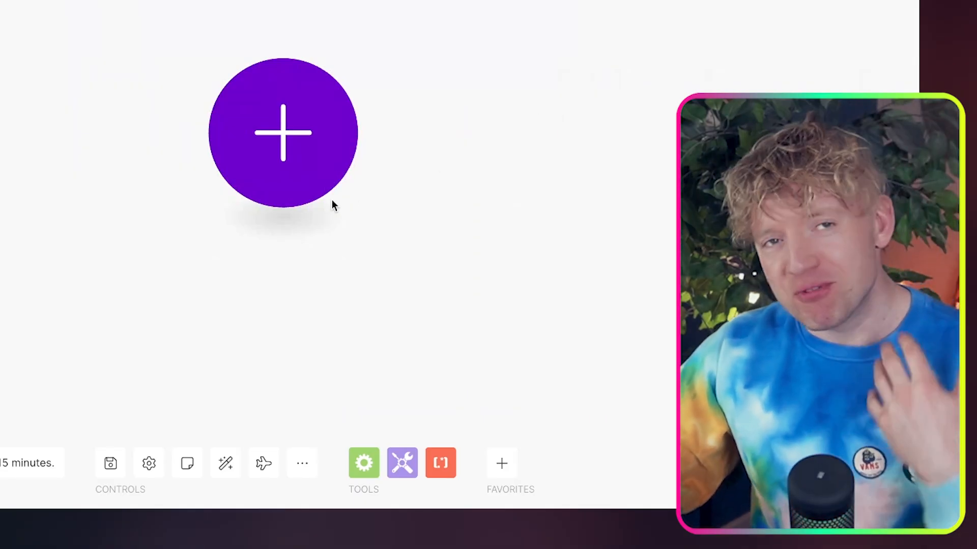
Add the Google Sheets Watch New Rows trigger as the first module of the scenario
click(289, 146)
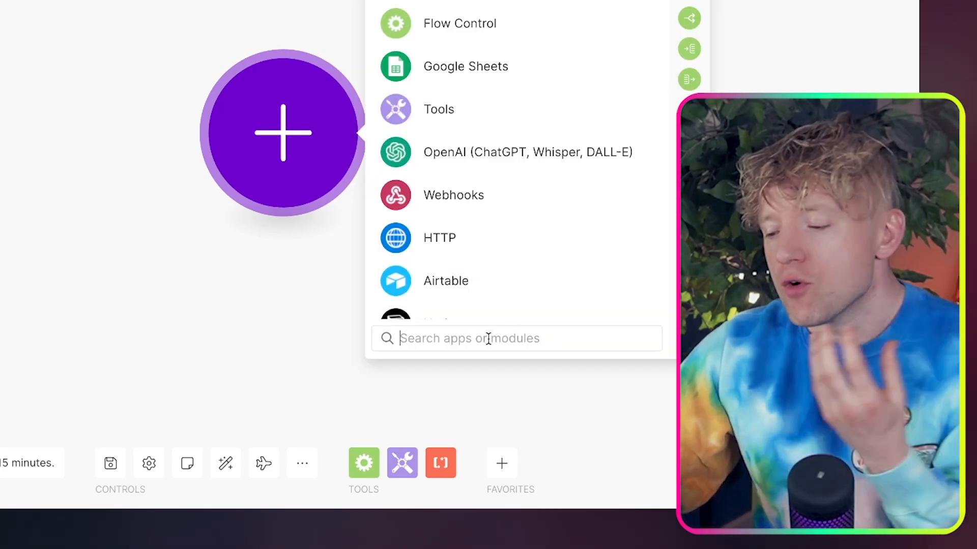
text(go)
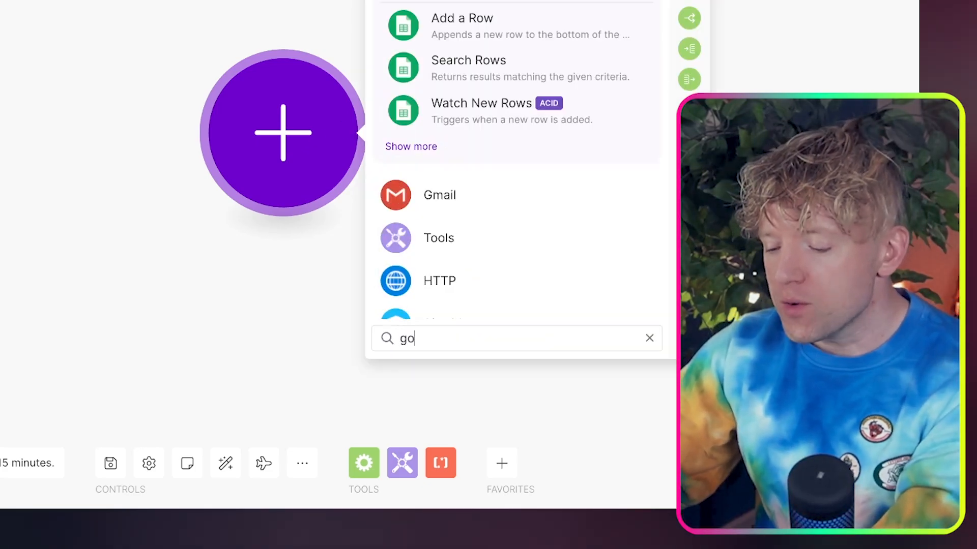
text(ogle)
key(BackSpace)
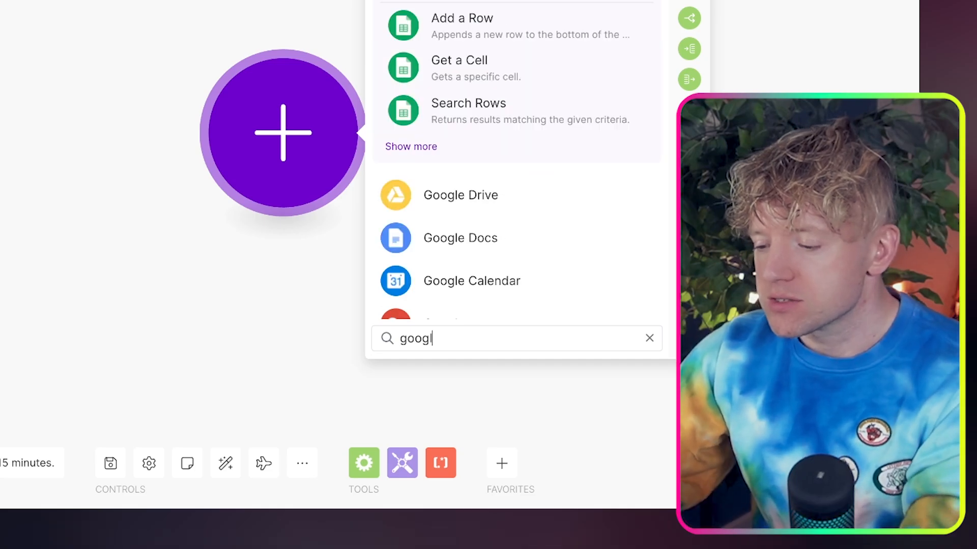
key(Return)
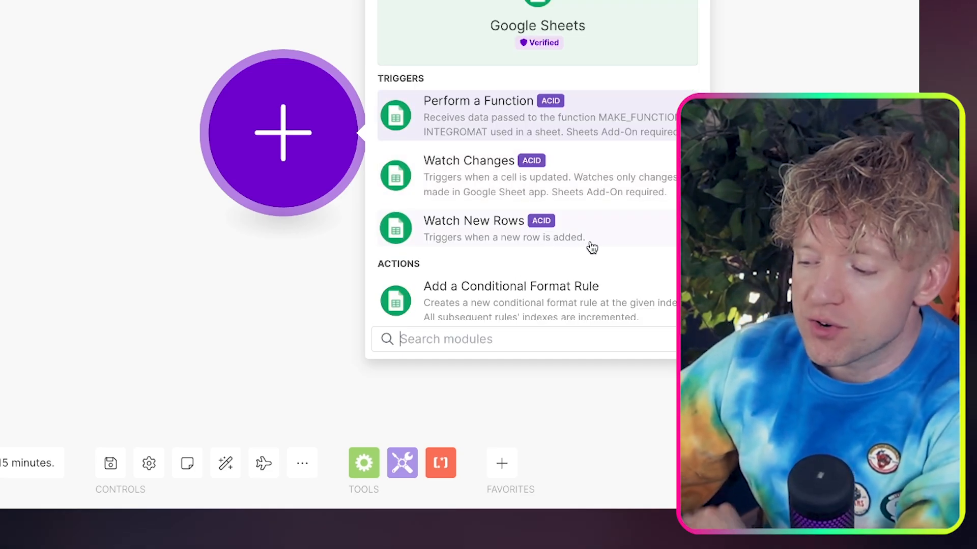
click(589, 242)
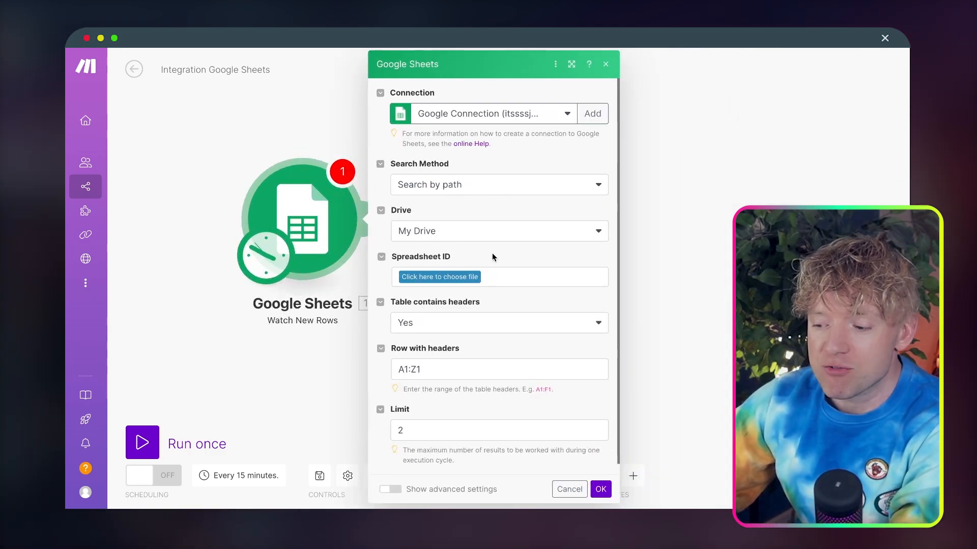
Set the trigger to watch Sheet1 of the 'Create Together Automation' spreadsheet and save the module settings
click(459, 283)
click(458, 292)
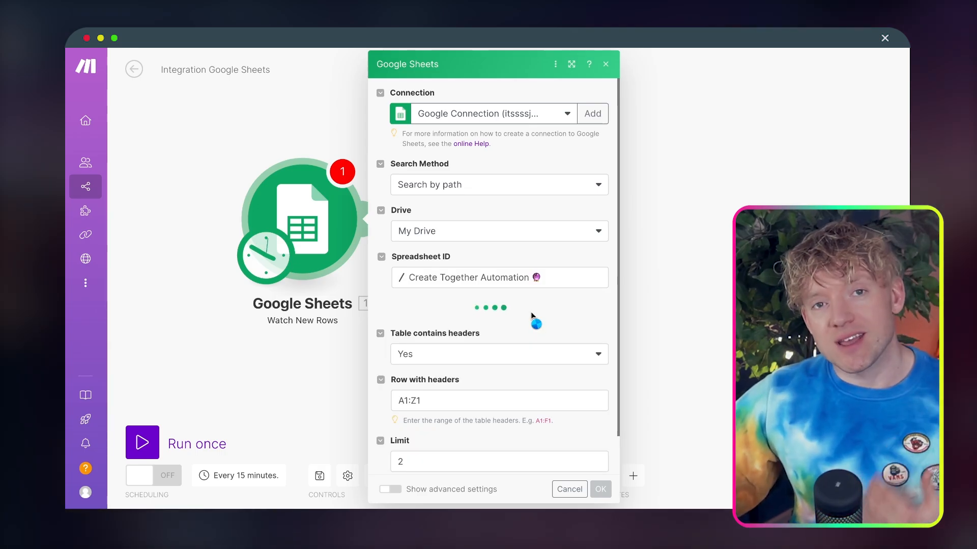
scroll(550, 292, down, 1)
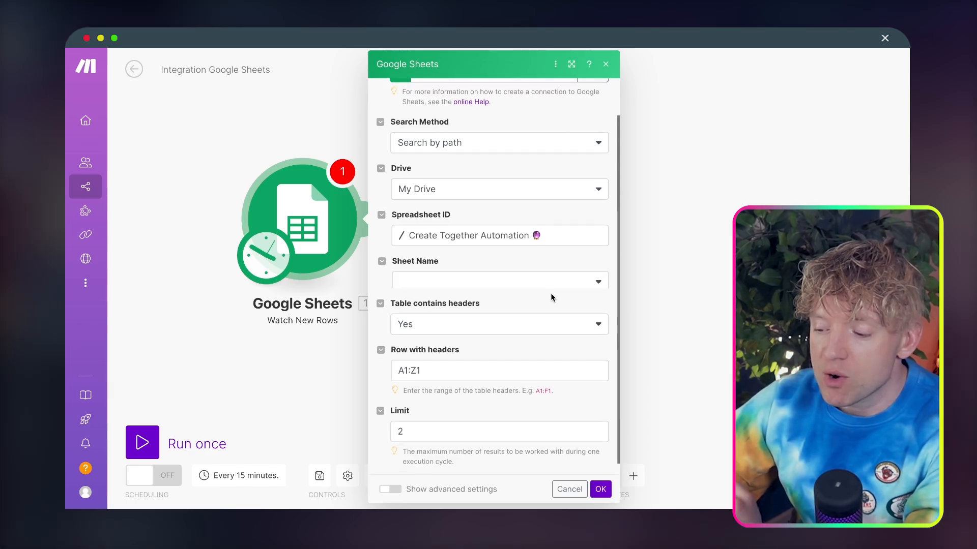
click(568, 283)
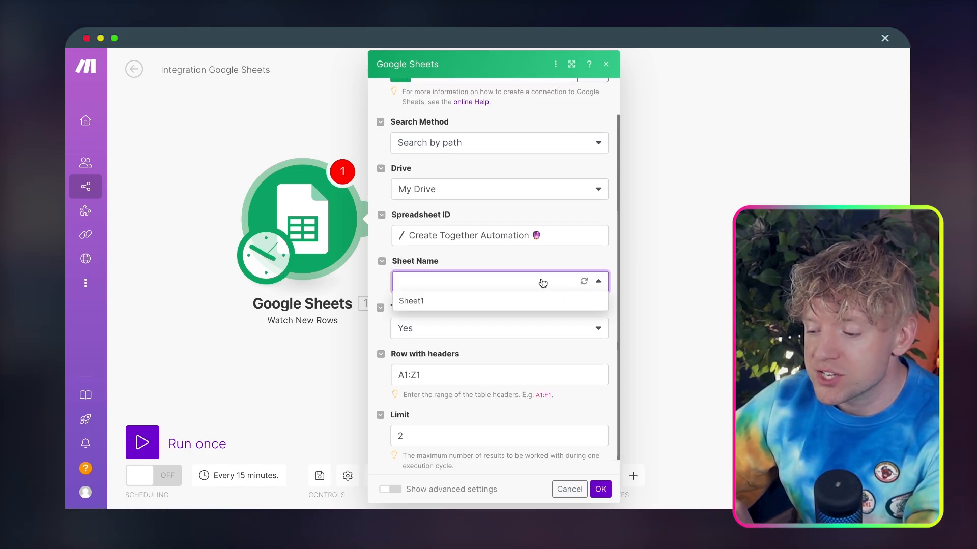
click(503, 302)
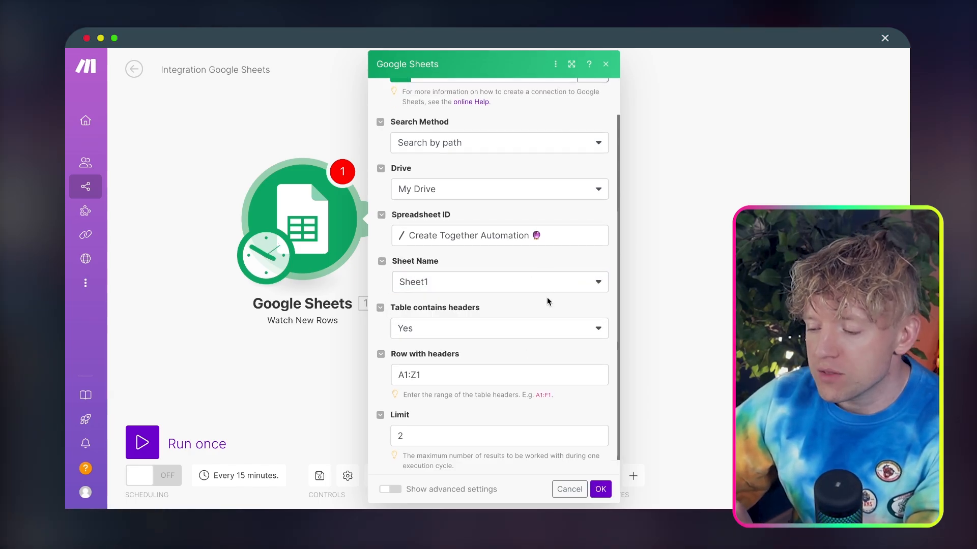
scroll(541, 313, down, 1)
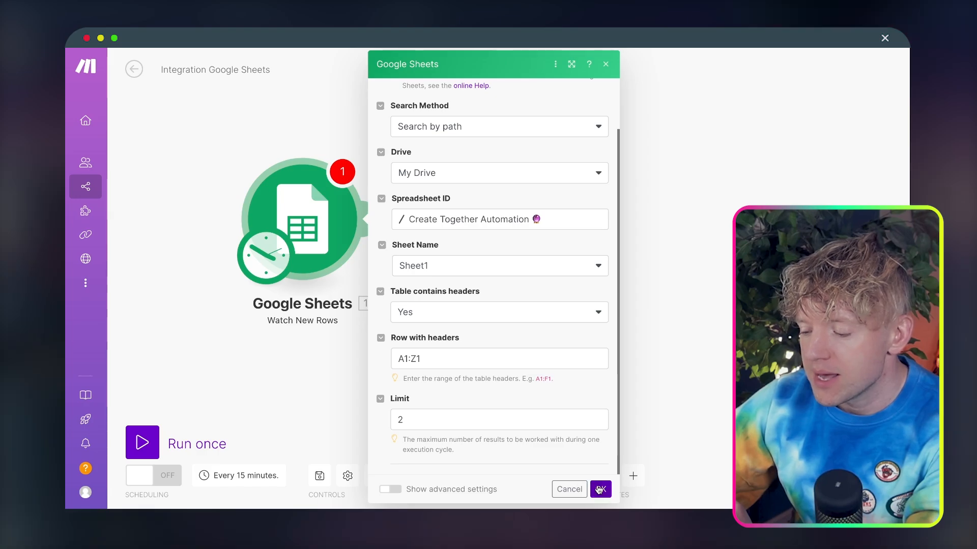
click(599, 490)
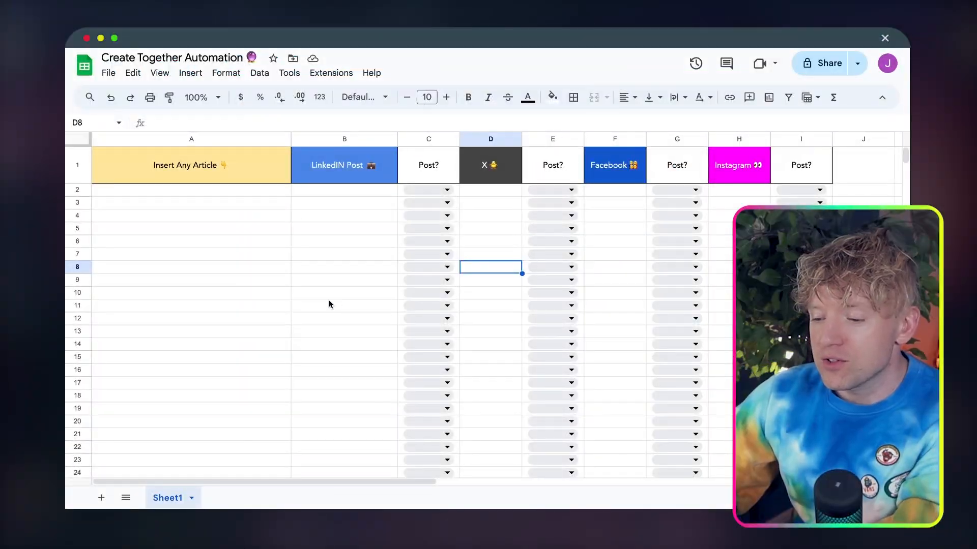
In the Google Sheet, paste the copied artificialintelligence-news.com article link into cell A2 under Insert Any Article
click(222, 192)
text(https://www.artificialintelligence-news.com/2024/04/09/stability-ai-unveils-12b-parameter-stable-lm-2-model-updated-1-6b-variant/)
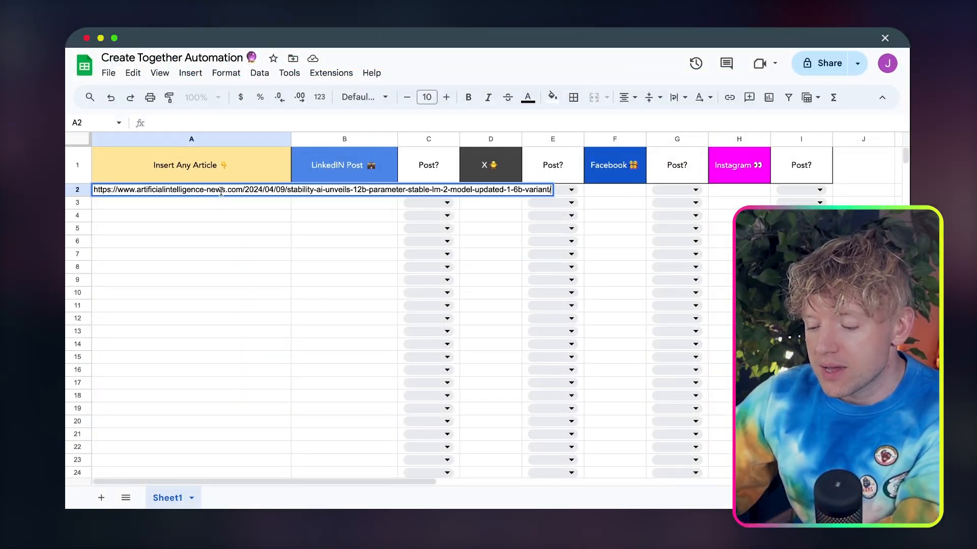
key(Return)
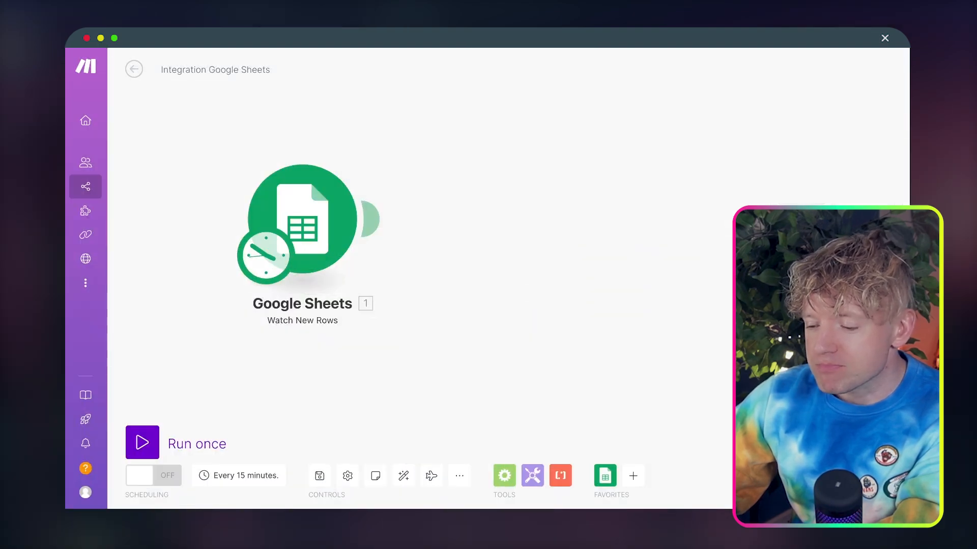
In Make, run the scenario once and check the article link in the Google Sheets output bundle
click(143, 443)
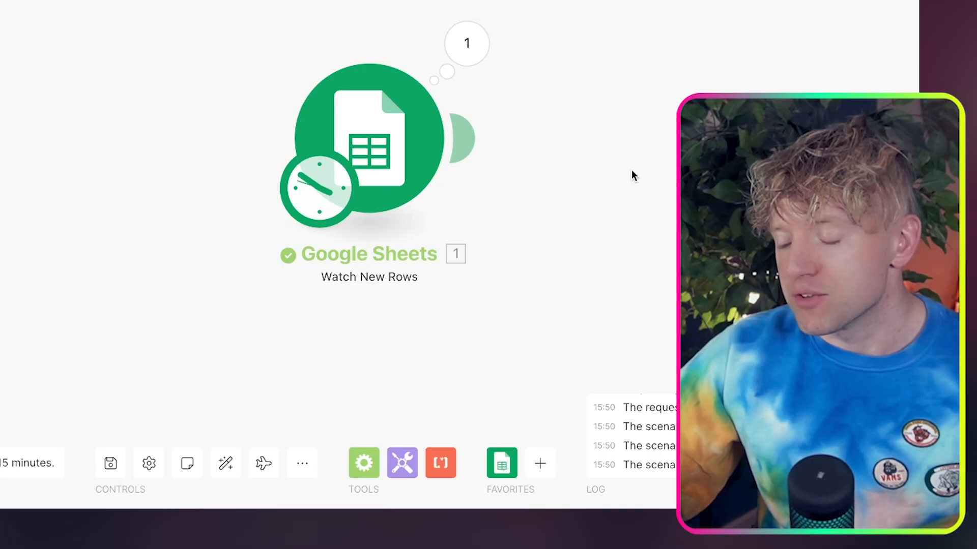
drag(697, 267, 540, 254)
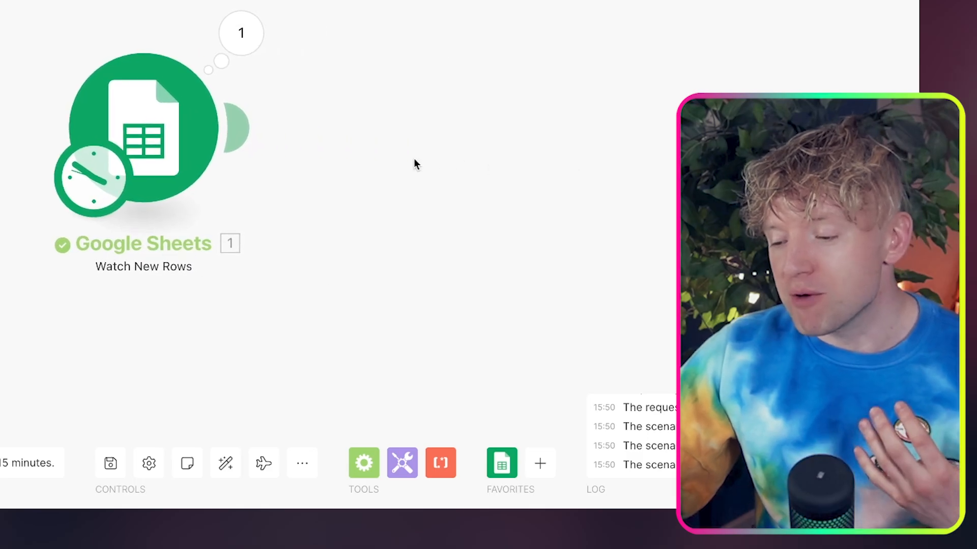
click(254, 51)
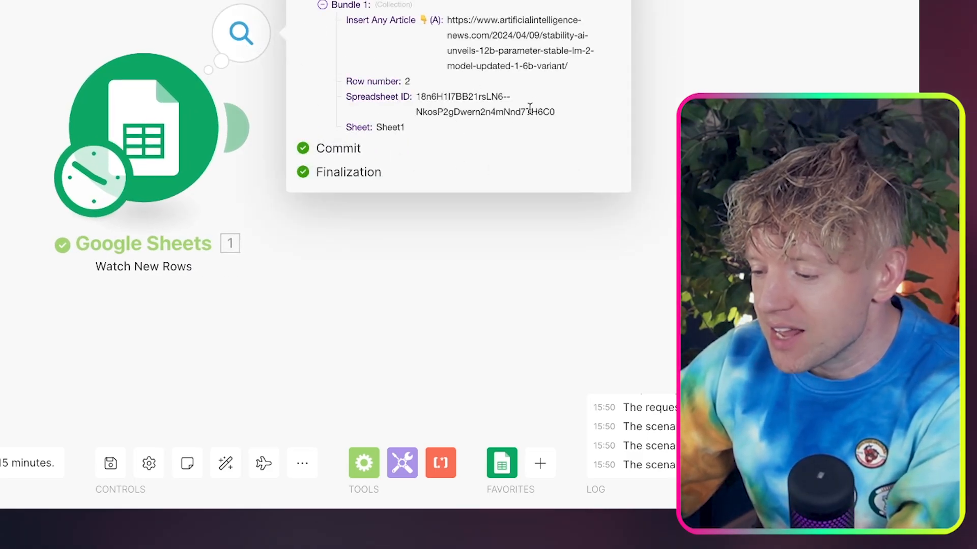
drag(571, 73, 447, 24)
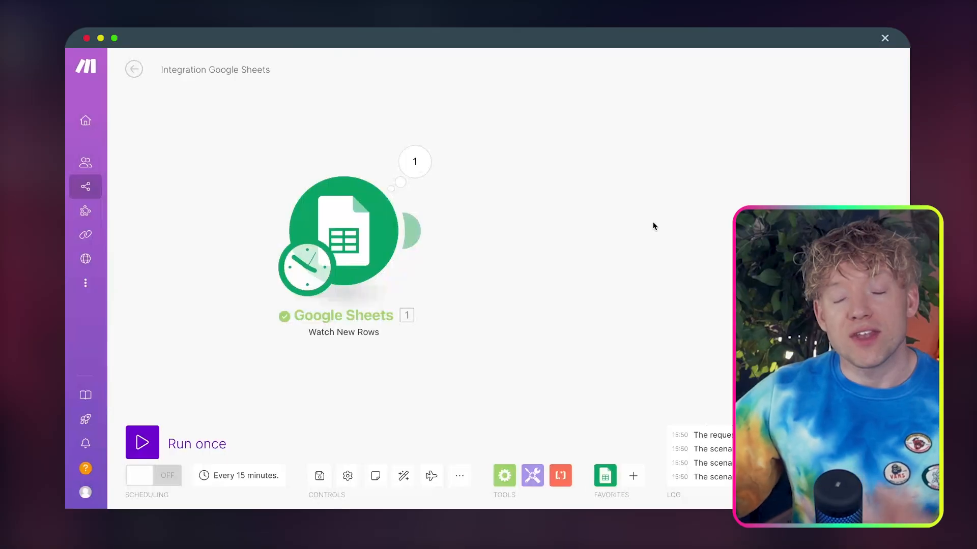
Add a Perplexity AI Create a Chat Completion module after the Google Sheets trigger
click(414, 232)
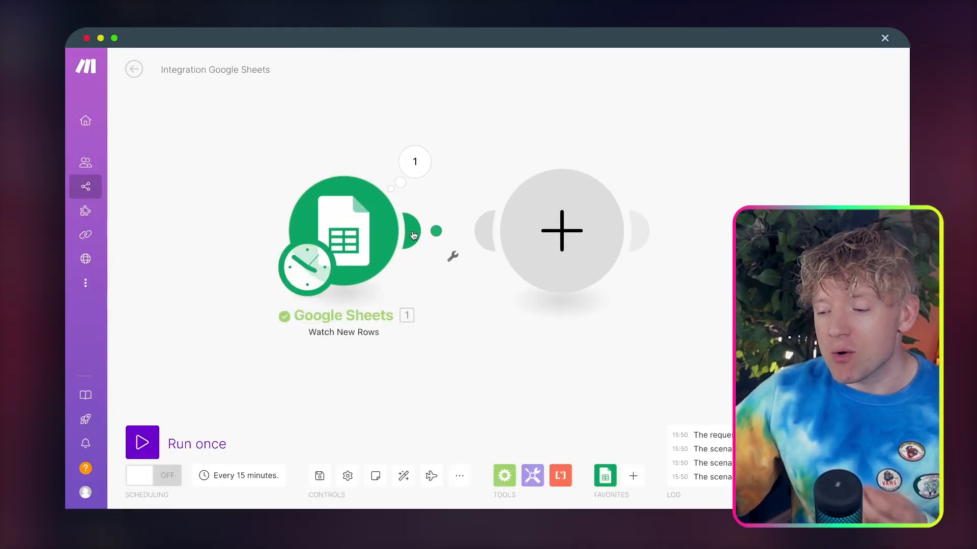
text(perplex)
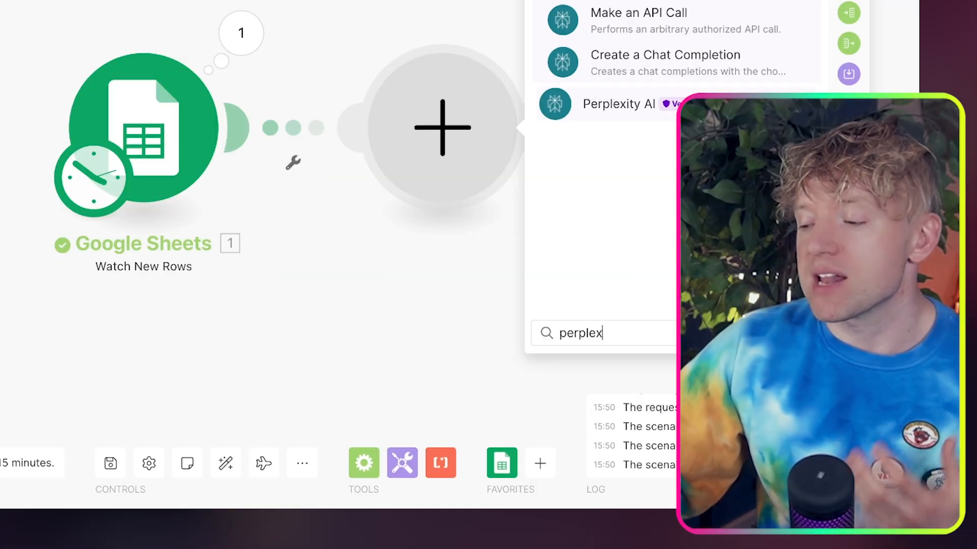
click(618, 104)
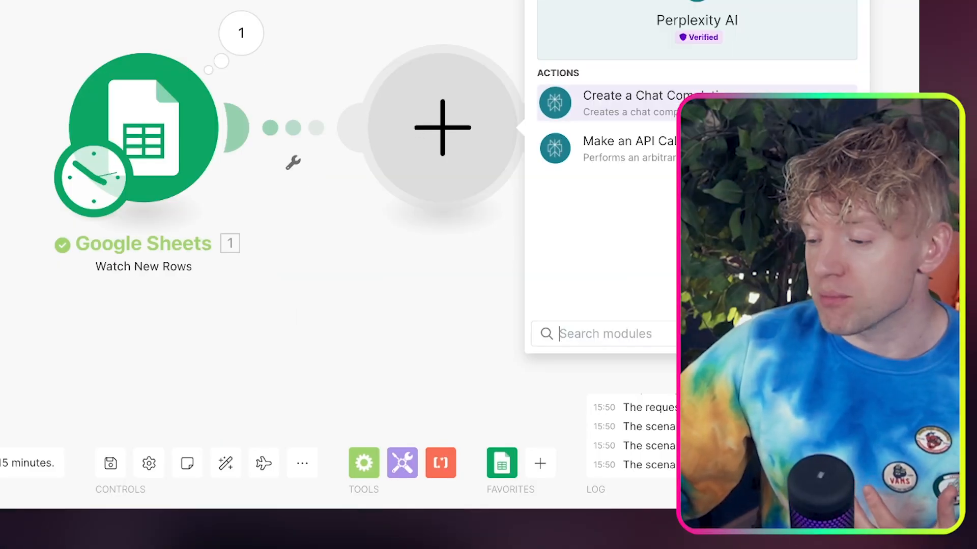
click(631, 103)
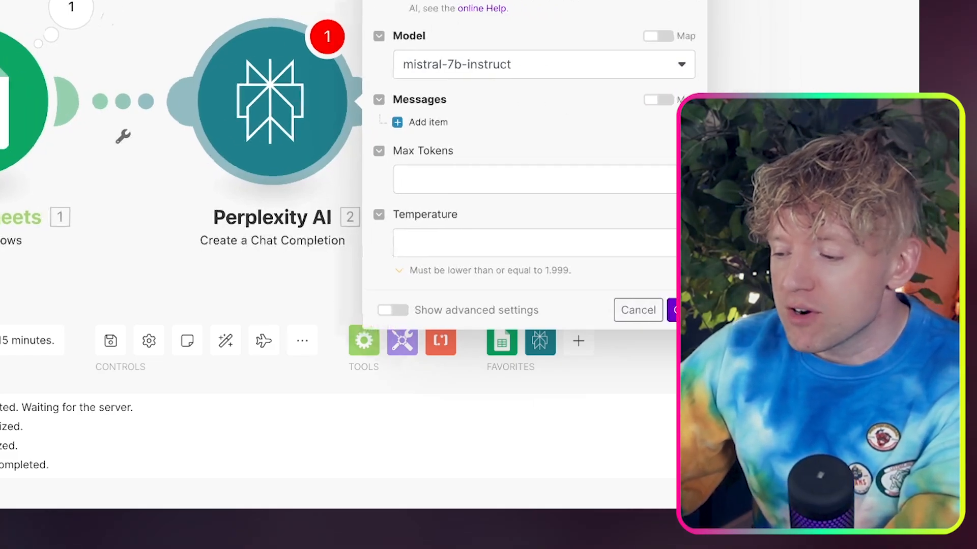
Add a User message reading 'Transcribe this article word for word:' followed by the mapped Insert Any Article (A) value, and save the module
click(365, 125)
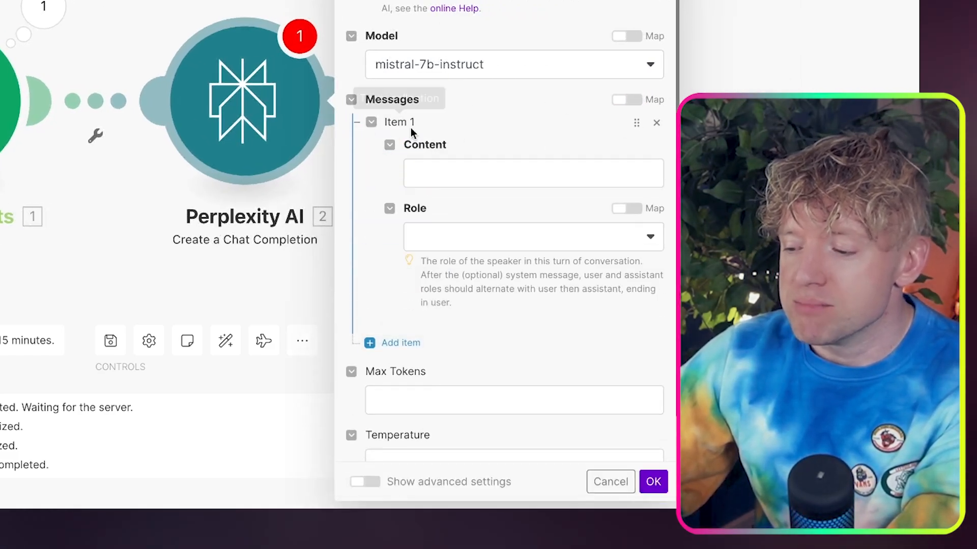
click(526, 237)
click(513, 264)
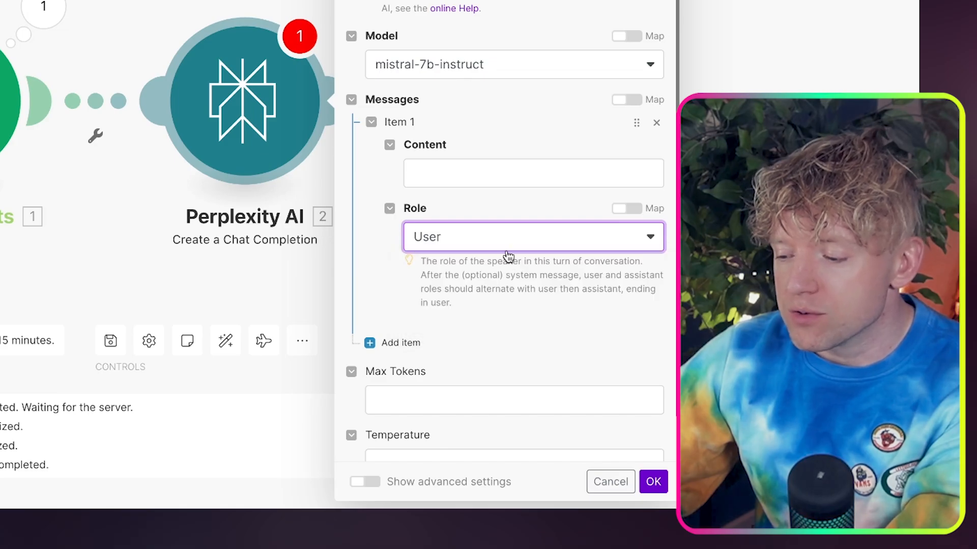
click(493, 172)
text(Transcribe this article word for word:)
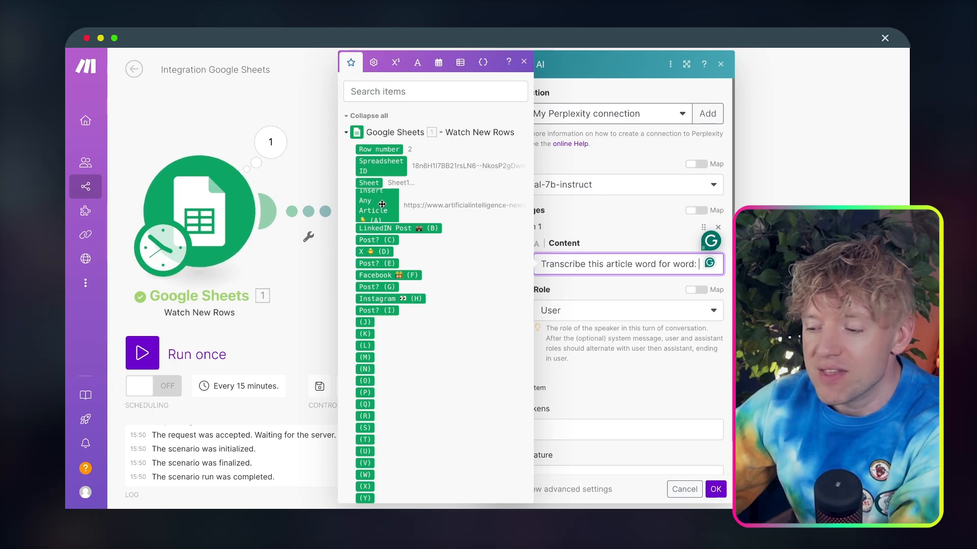
drag(375, 204, 605, 273)
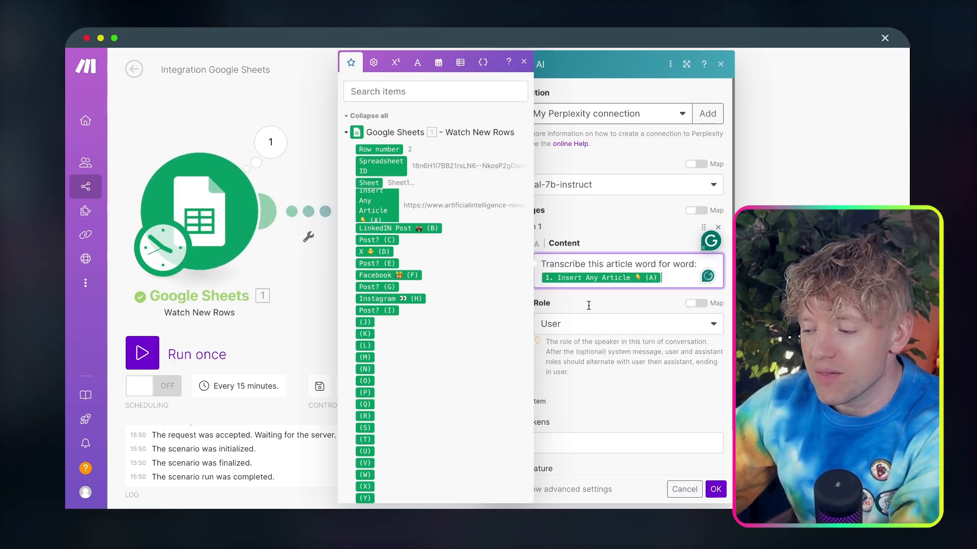
click(716, 489)
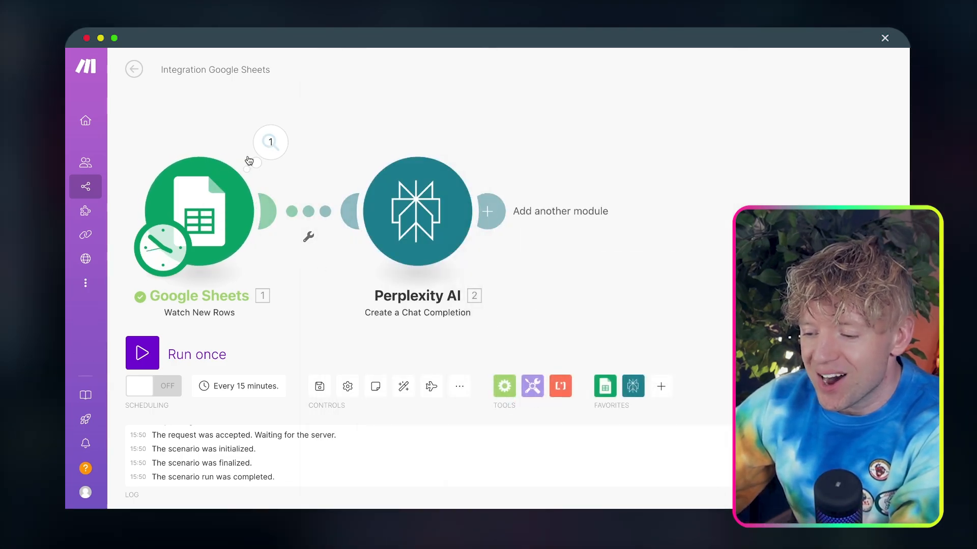
Copy the article link from the Google Sheets output and run only the Perplexity AI module with it as the Insert Any Article value
click(265, 153)
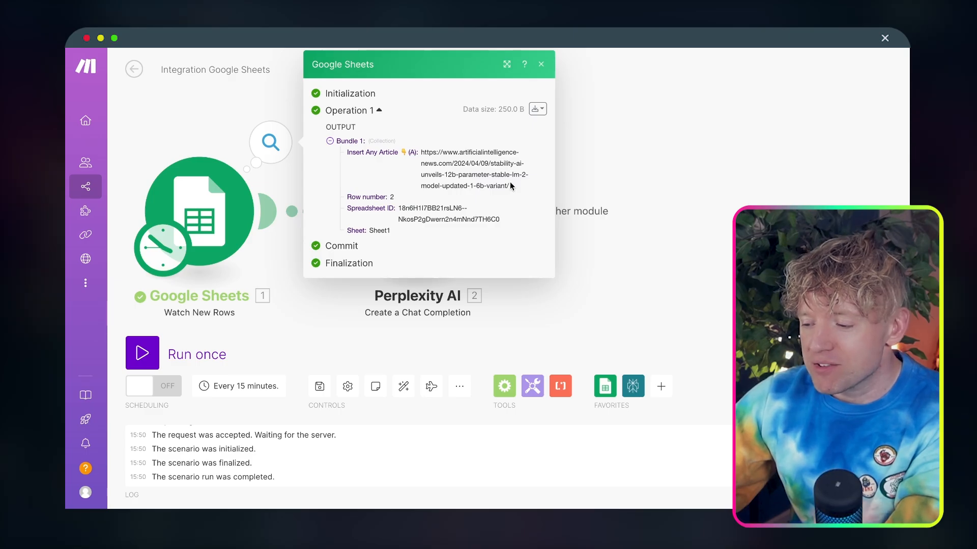
drag(510, 185, 420, 151)
click(622, 174)
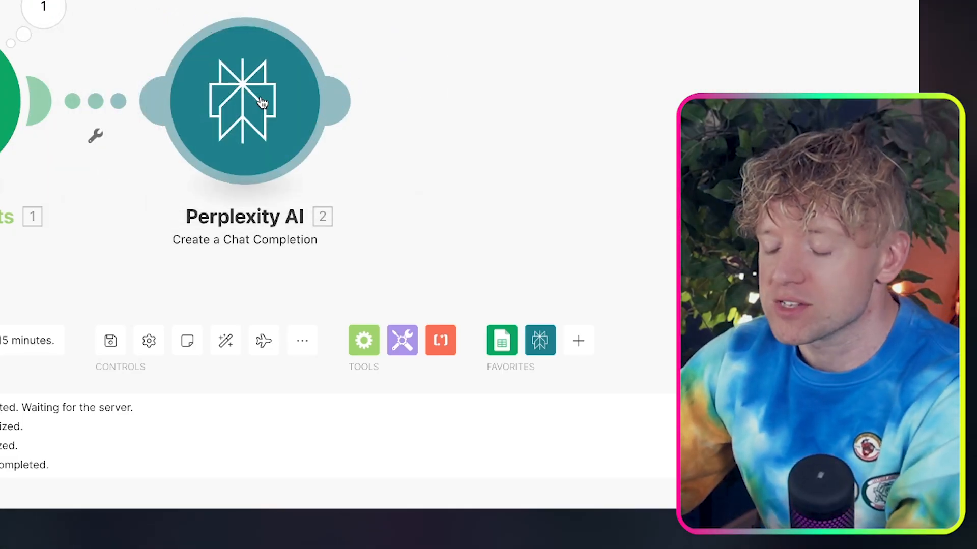
right_click(261, 100)
click(305, 137)
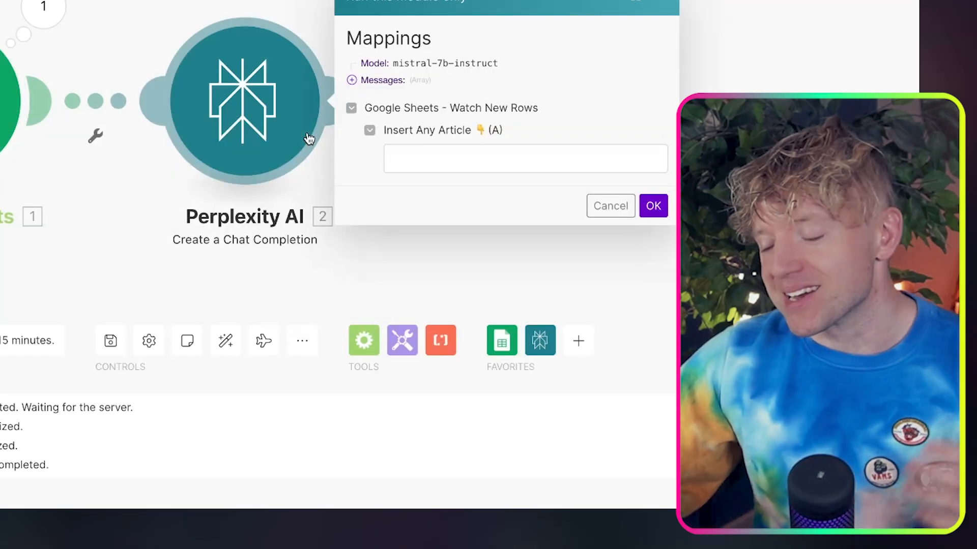
click(430, 160)
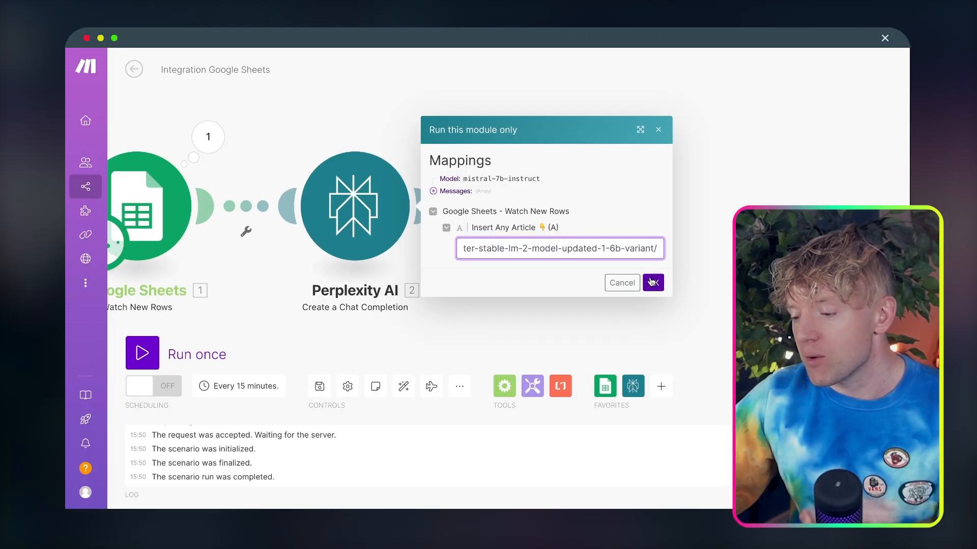
click(653, 282)
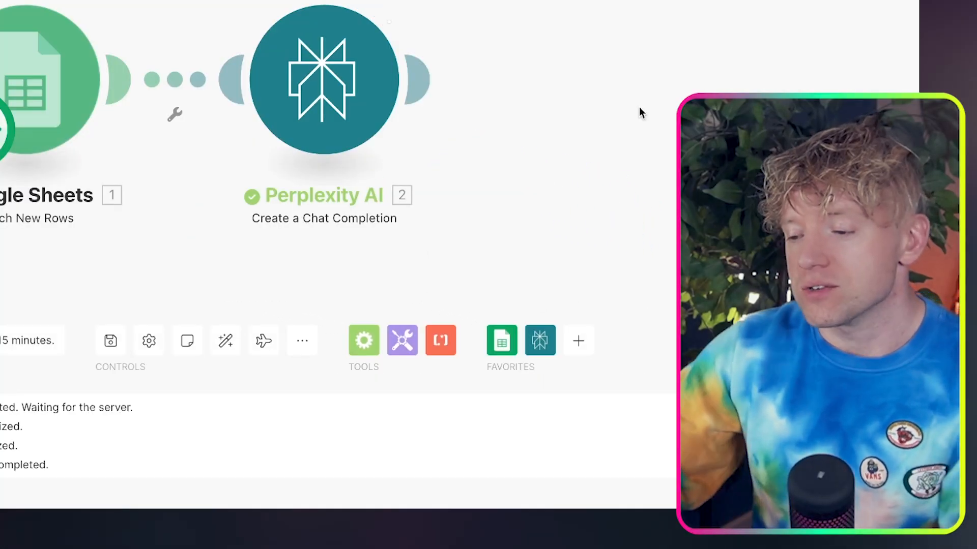
Inspect the message content inside the first choice of the Perplexity AI output bundle
click(392, 4)
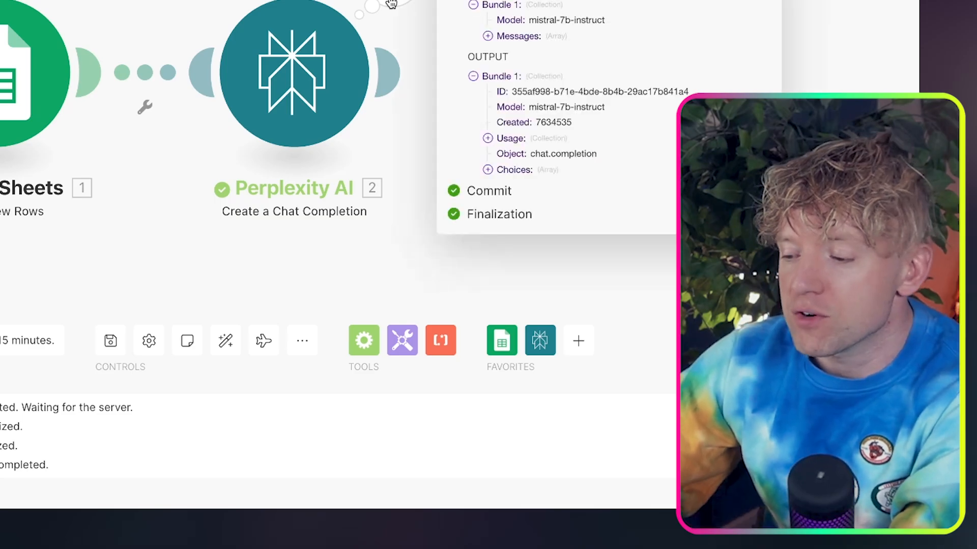
click(489, 171)
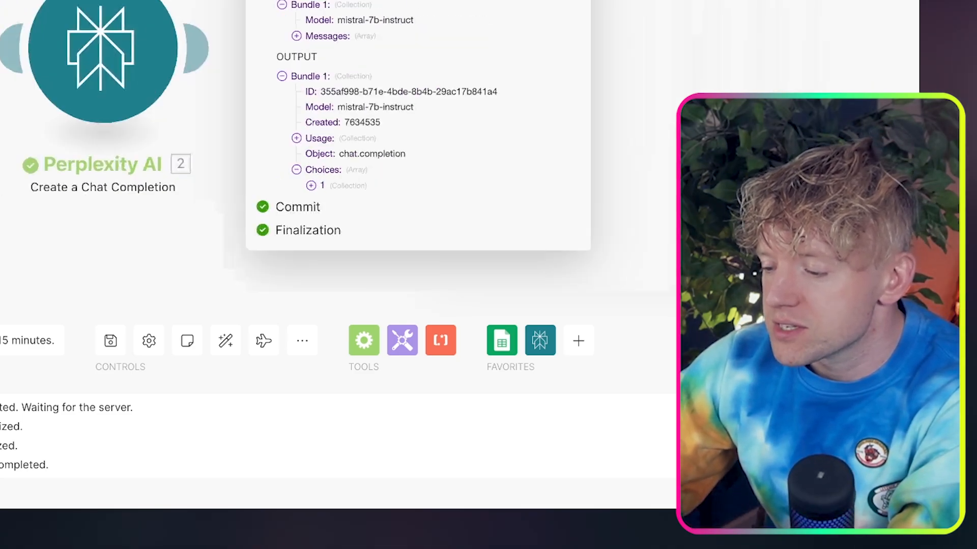
click(195, 186)
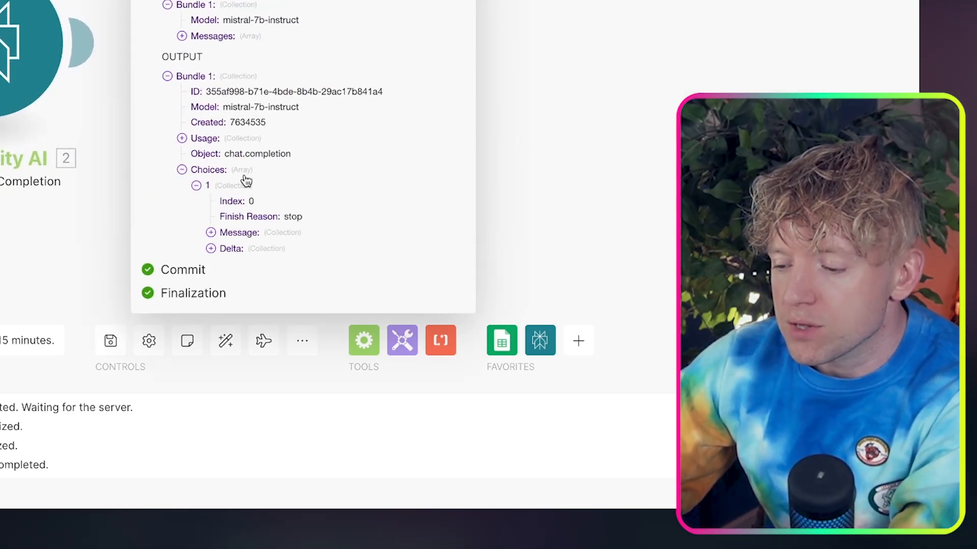
click(211, 233)
click(225, 264)
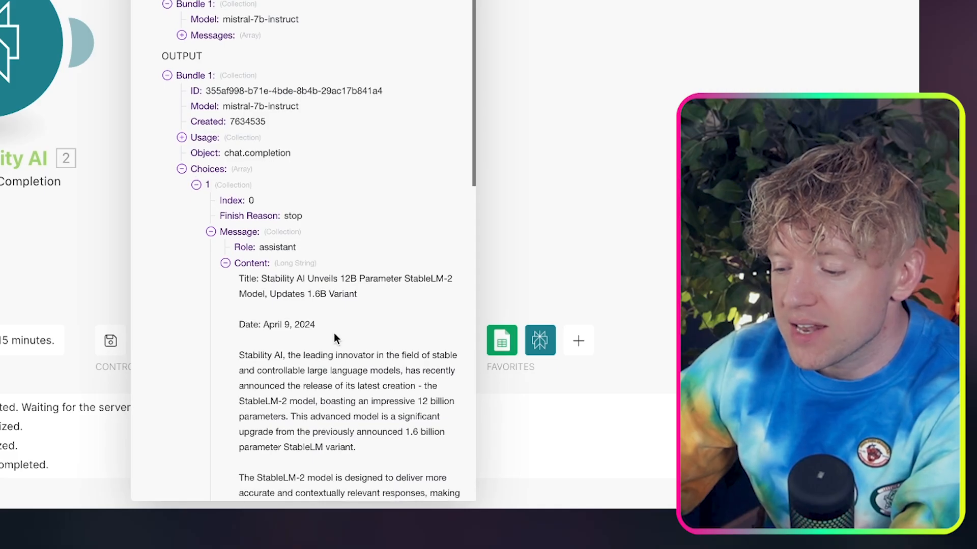
Add an OpenAI (ChatGPT, Whisper, DALL-E) Message an Assistant module after the Perplexity AI module
scroll(334, 332, down, 5)
scroll(334, 330, down, 9)
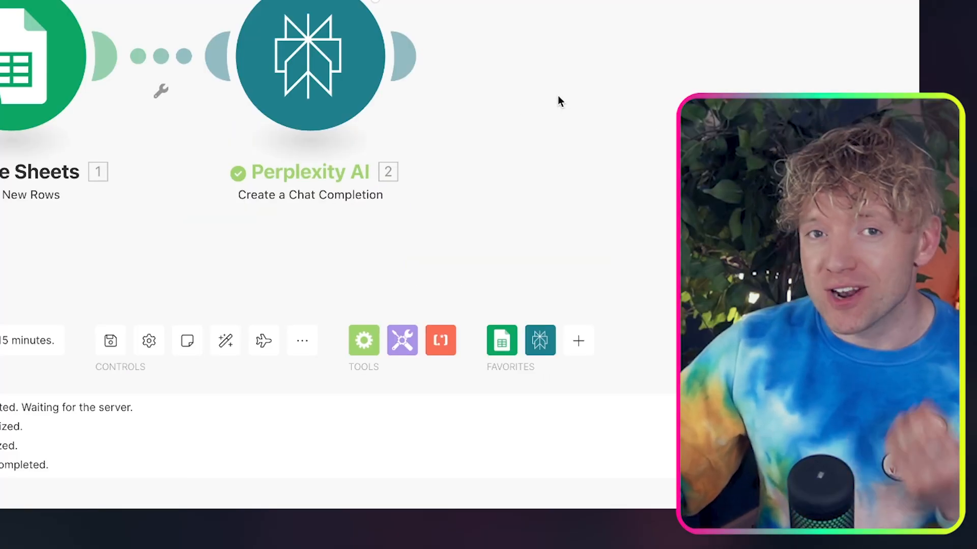
click(362, 57)
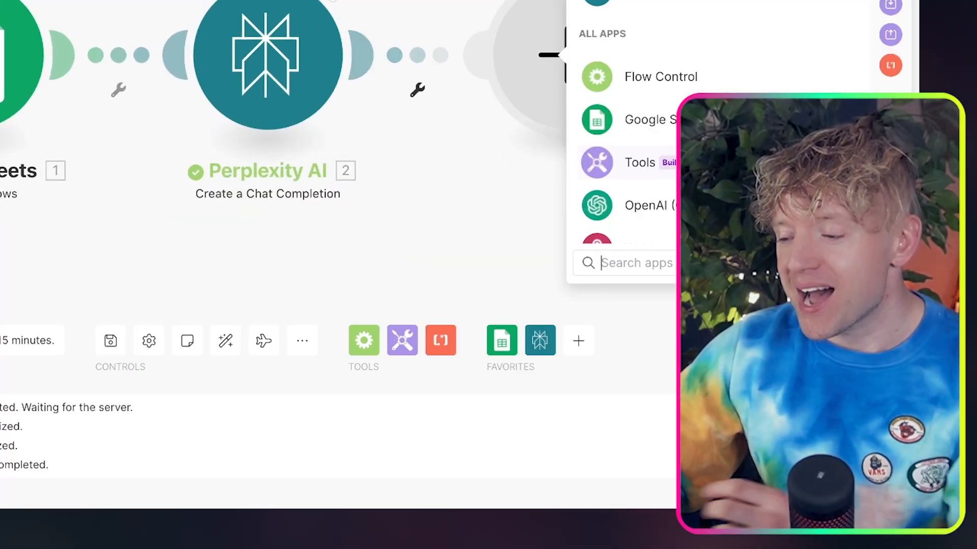
text(chat)
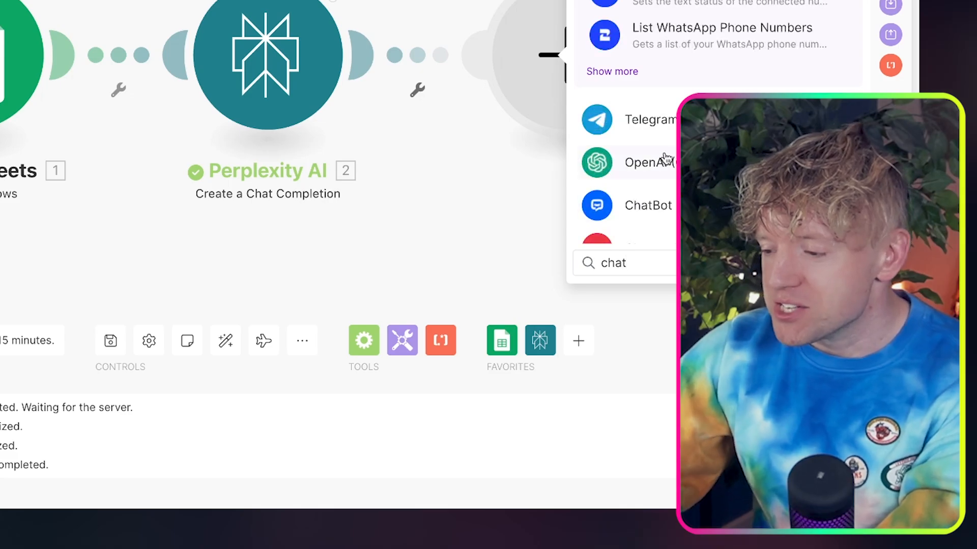
click(647, 163)
drag(469, 244, 20, 240)
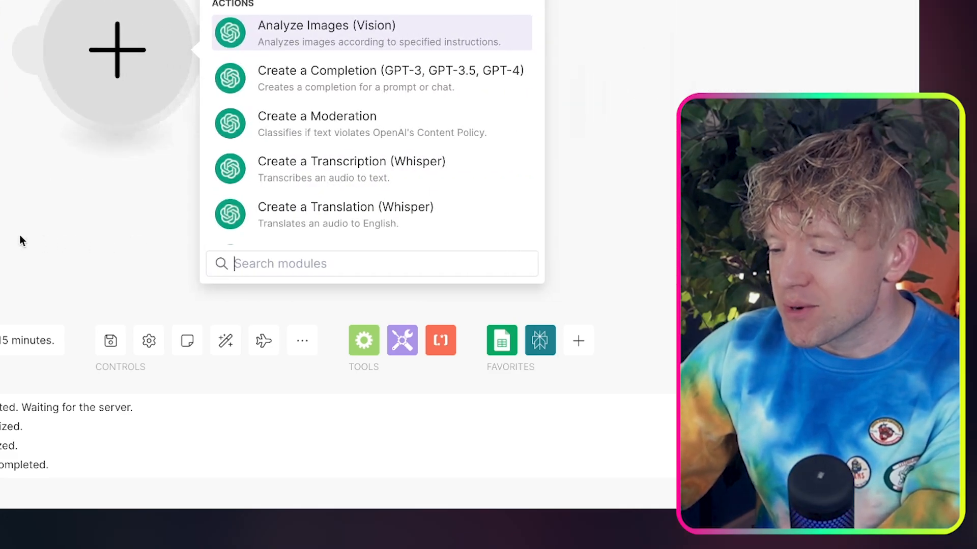
text(message)
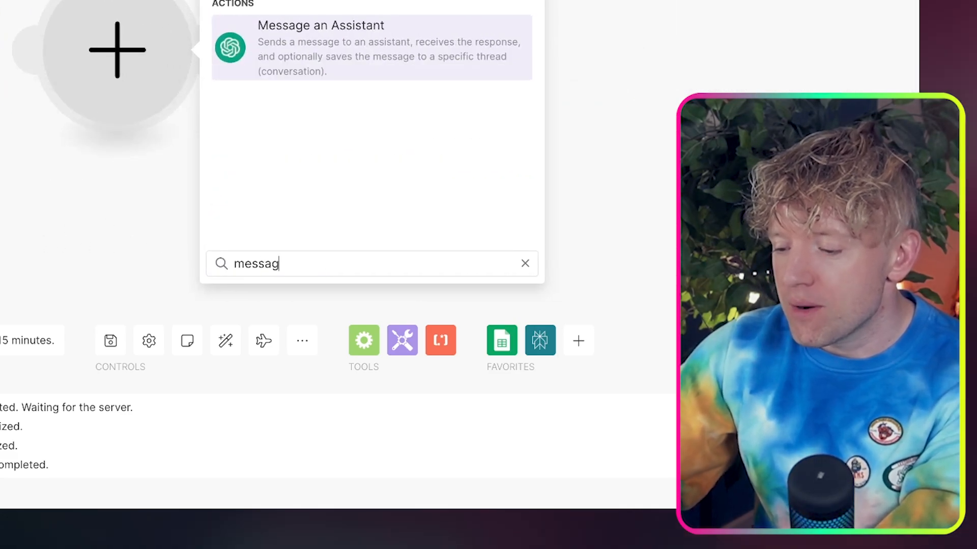
click(392, 82)
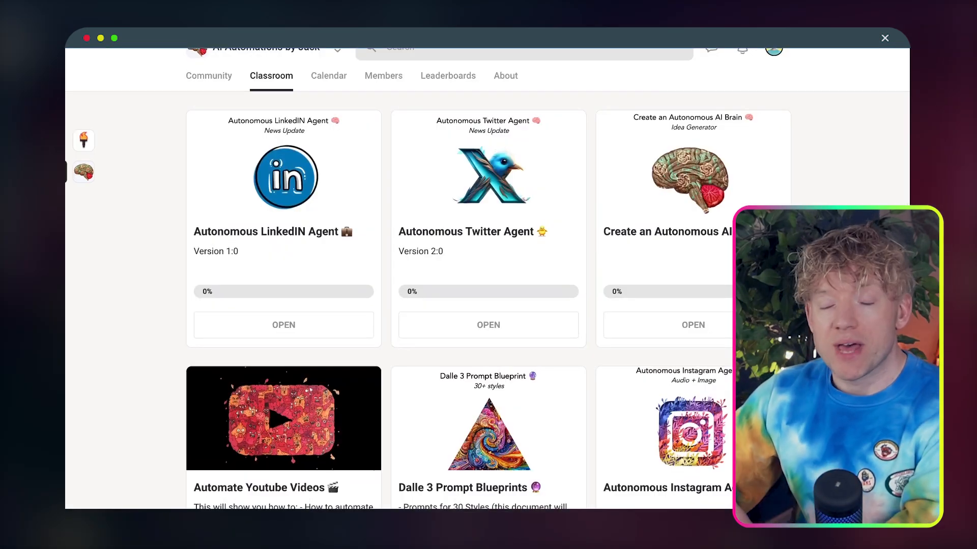
Switch to the community classroom, open the Autonomous LinkedIN Agent PDF, review its LinkedIN BOT prompt and select all its text
scroll(392, 124, down, 1)
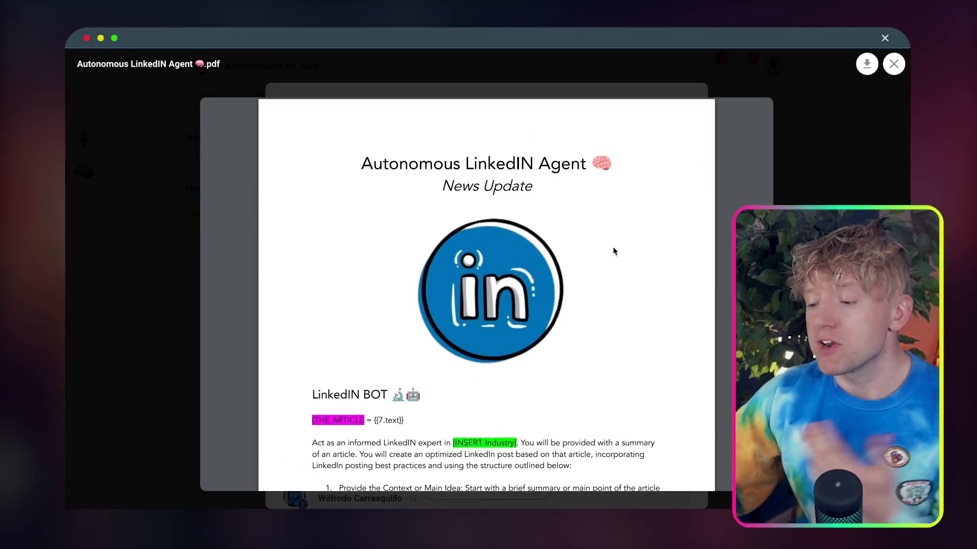
scroll(614, 251, down, 3)
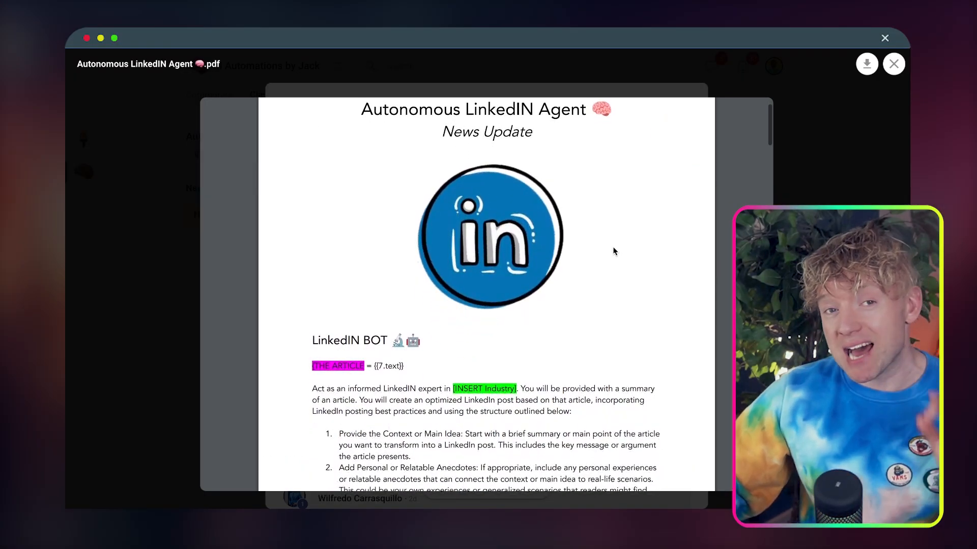
scroll(614, 251, down, 4)
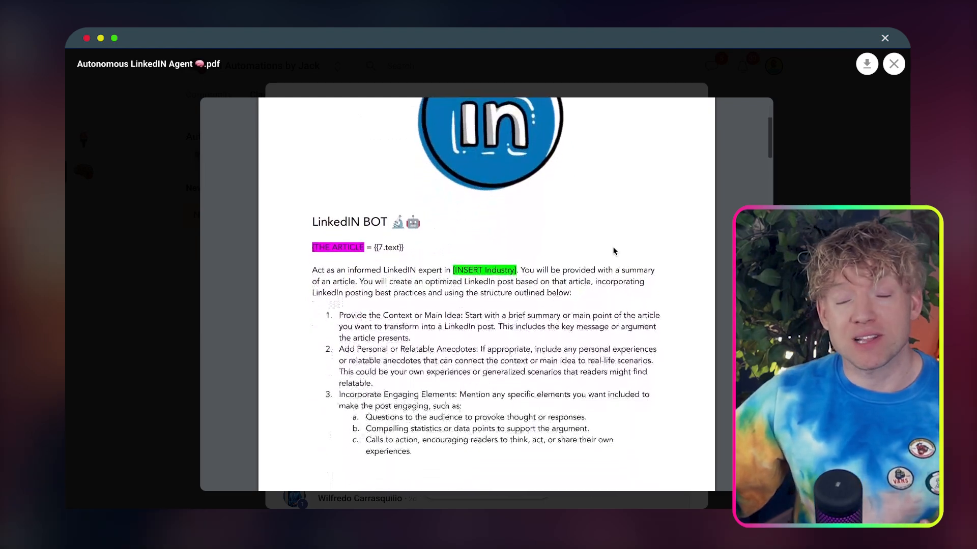
scroll(614, 251, down, 2)
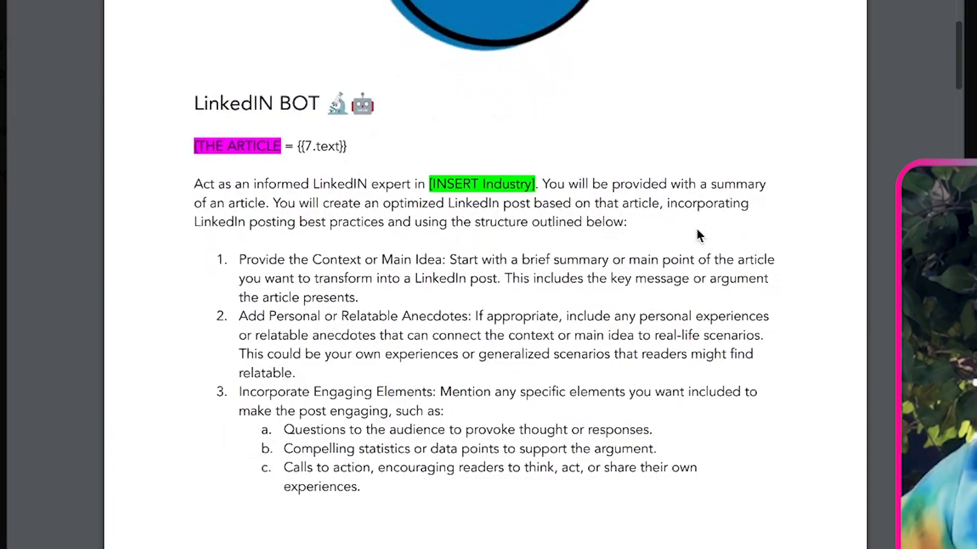
scroll(476, 130, down, 9)
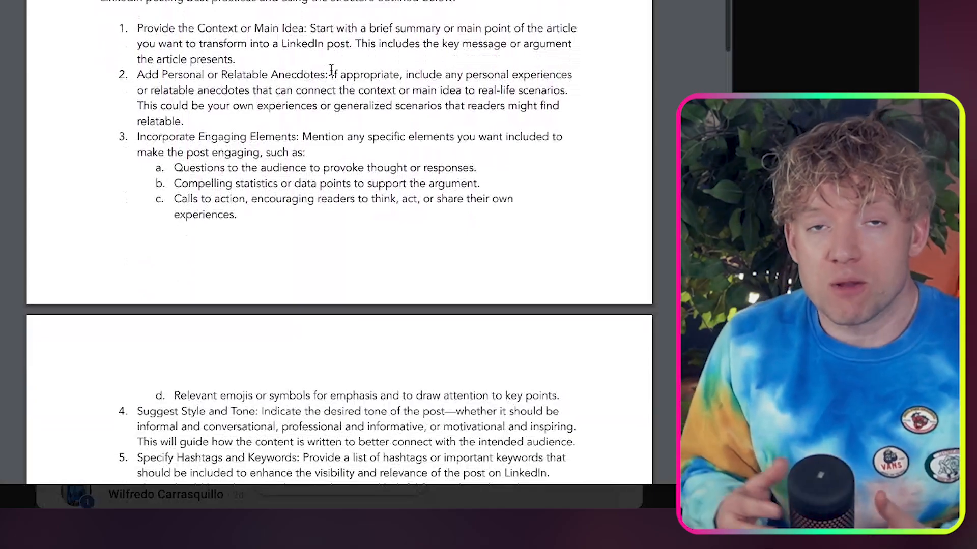
scroll(332, 70, down, 2)
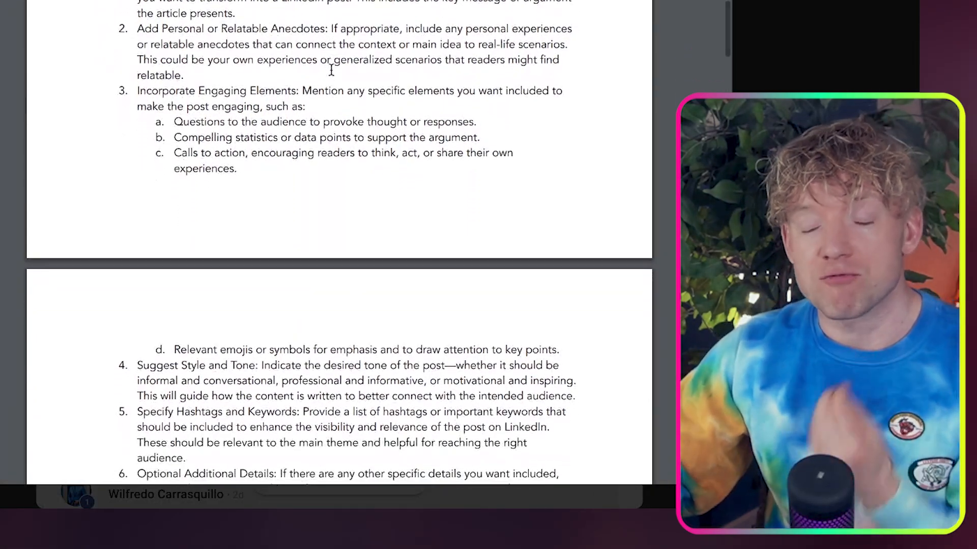
scroll(331, 70, down, 20)
scroll(332, 69, up, 10)
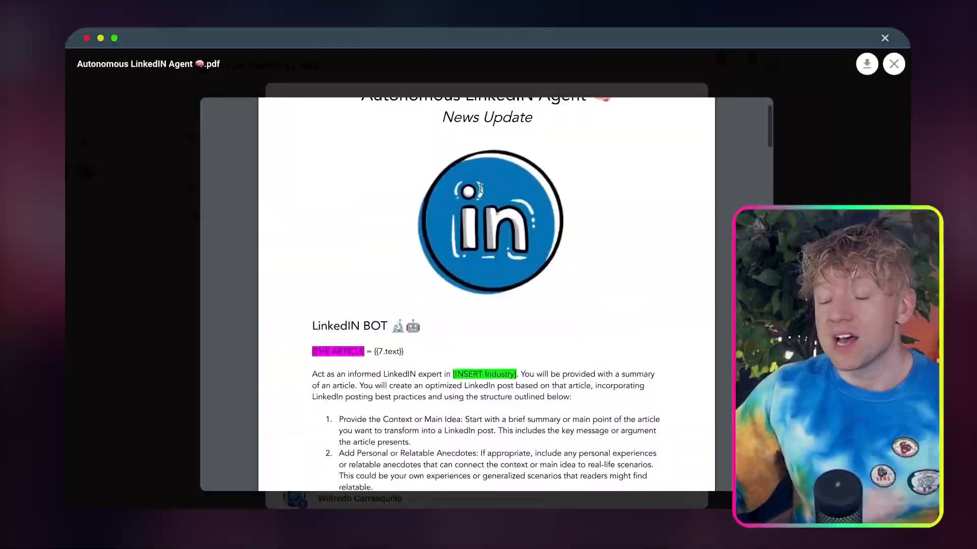
scroll(463, 280, down, 5)
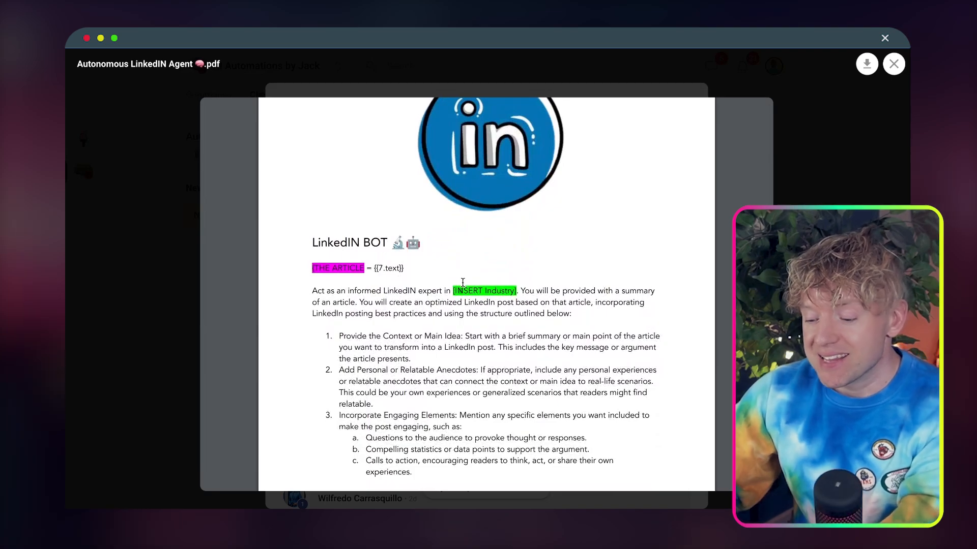
key(super+a)
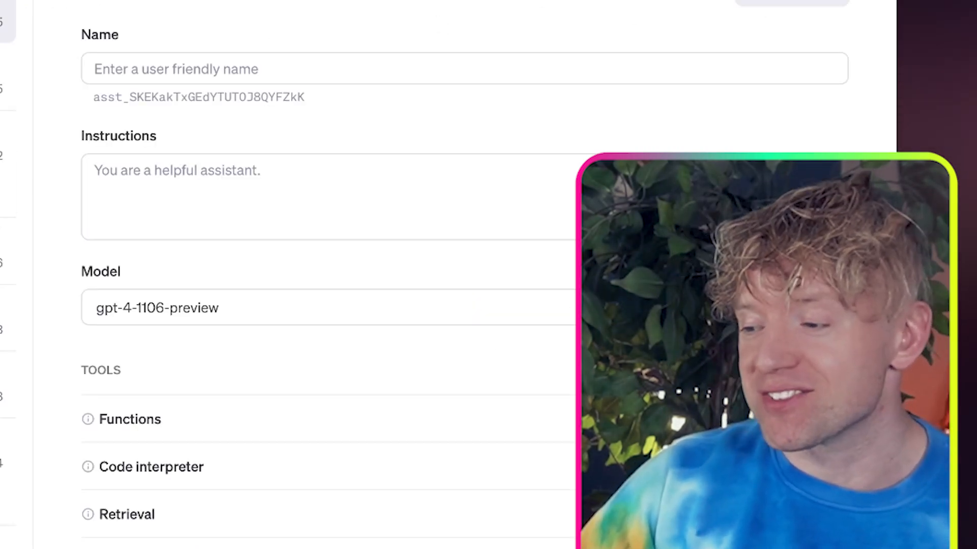
Switch to the new OpenAI assistant's settings and name it 'Linkedin Build Together'
click(352, 59)
text(Linkedin Build Together)
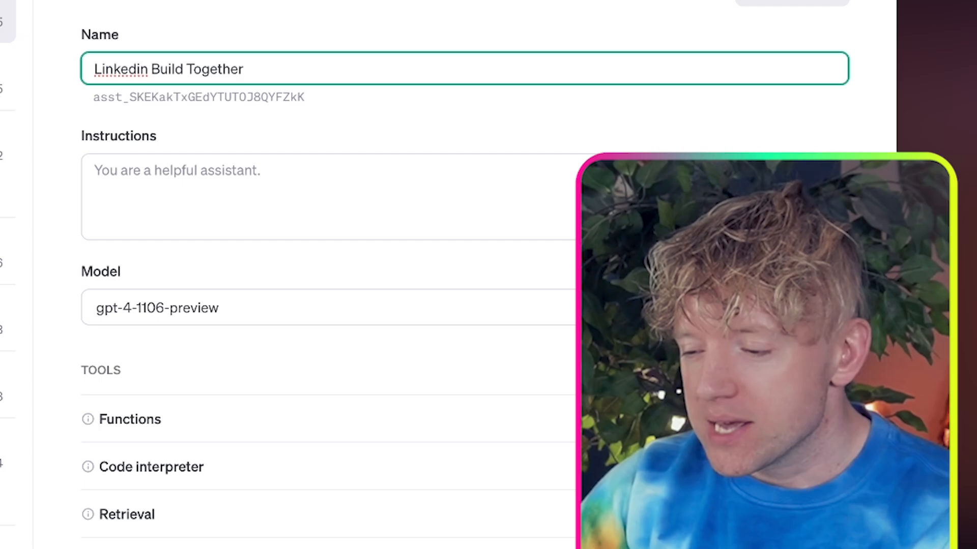
key(ctrl+super+space)
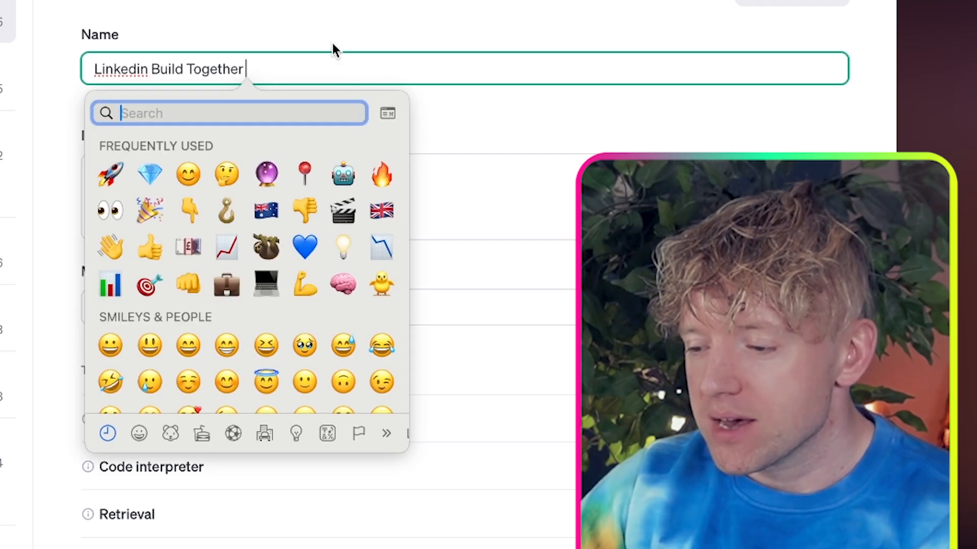
key(Escape)
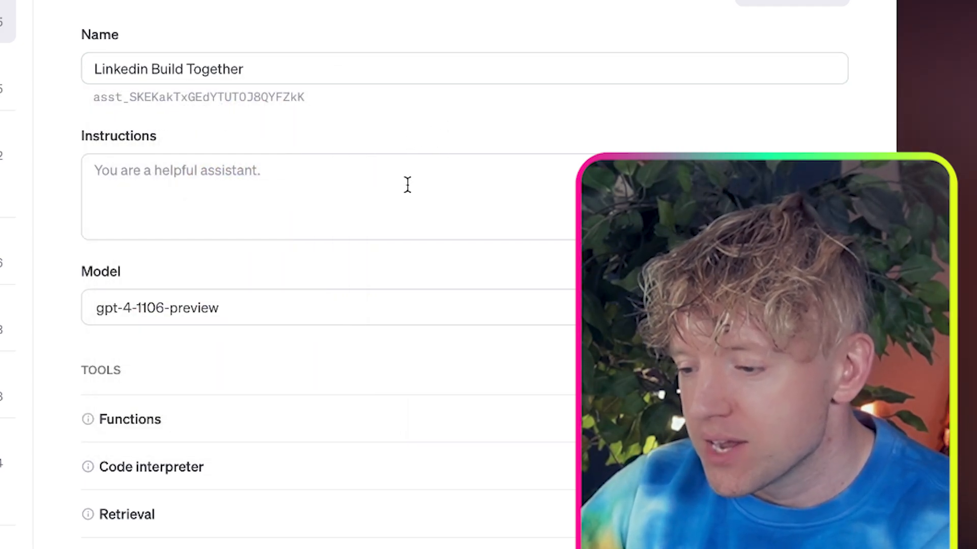
Paste the LinkedIN BOT prompt as instructions, replace '[INSERT Industry]' with 'AI industry', and start a new paragraph after that sentence
click(406, 185)
key(super+v)
drag(445, 188, 355, 189)
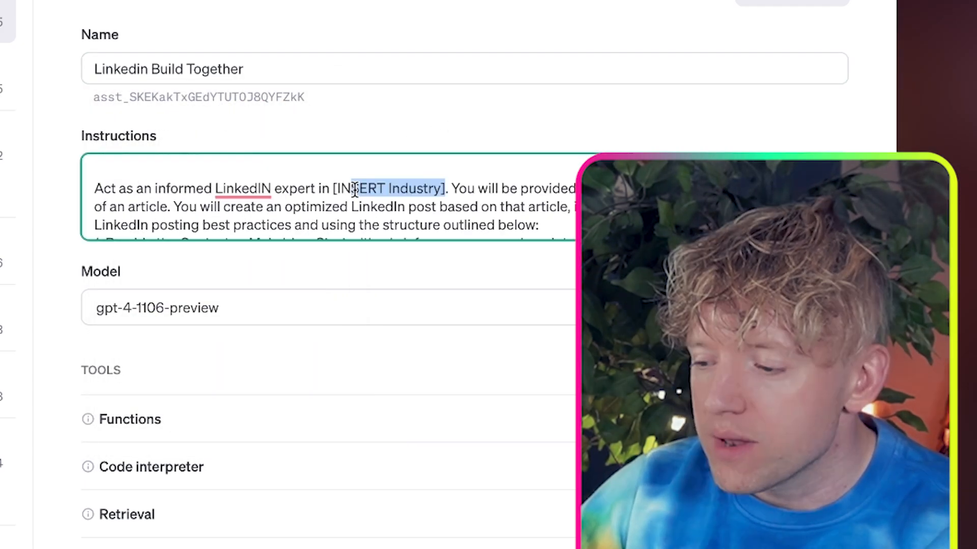
key(BackSpace)
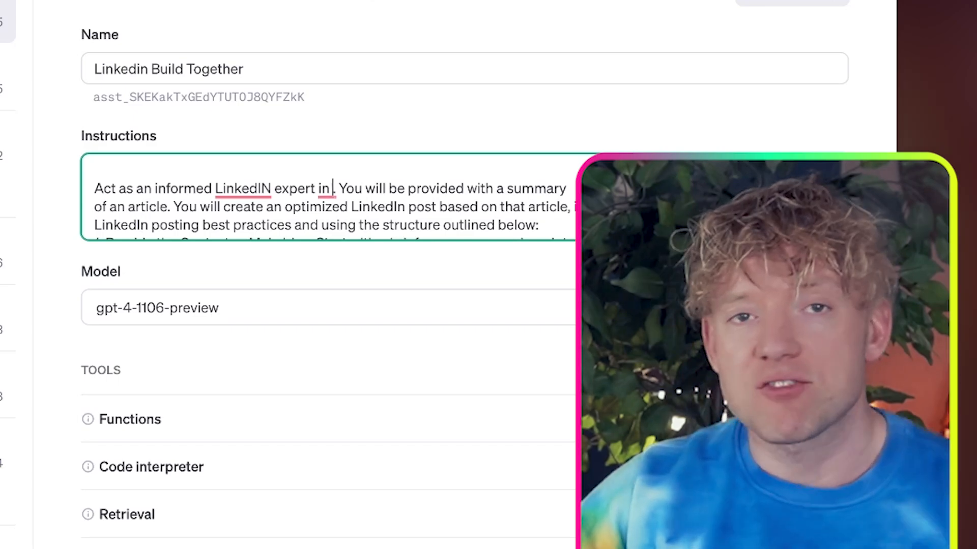
text(AI industry)
key(Right)
key(Right)
key(Return)
key(Return)
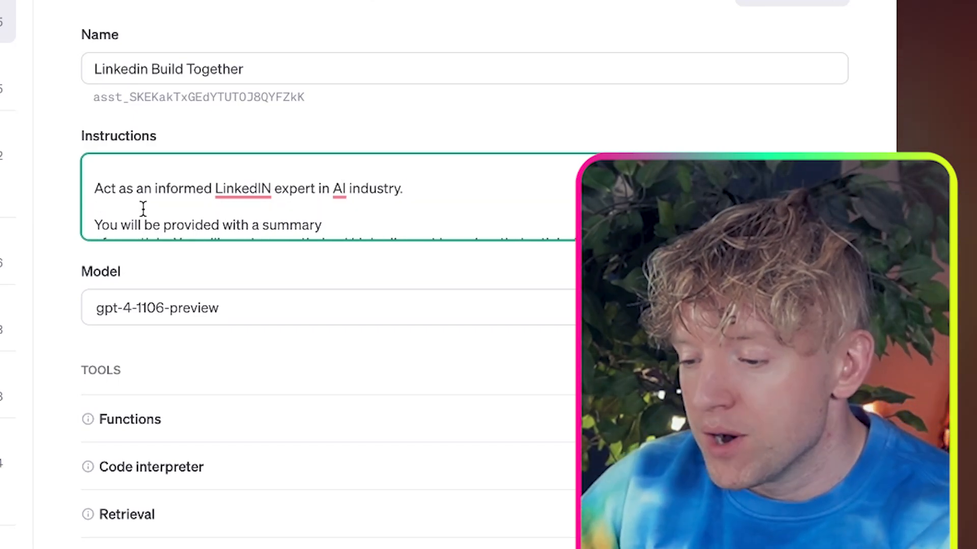
scroll(94, 189, down, 1)
Set the assistant's model to gpt-4-turbo and review the other available models
click(208, 306)
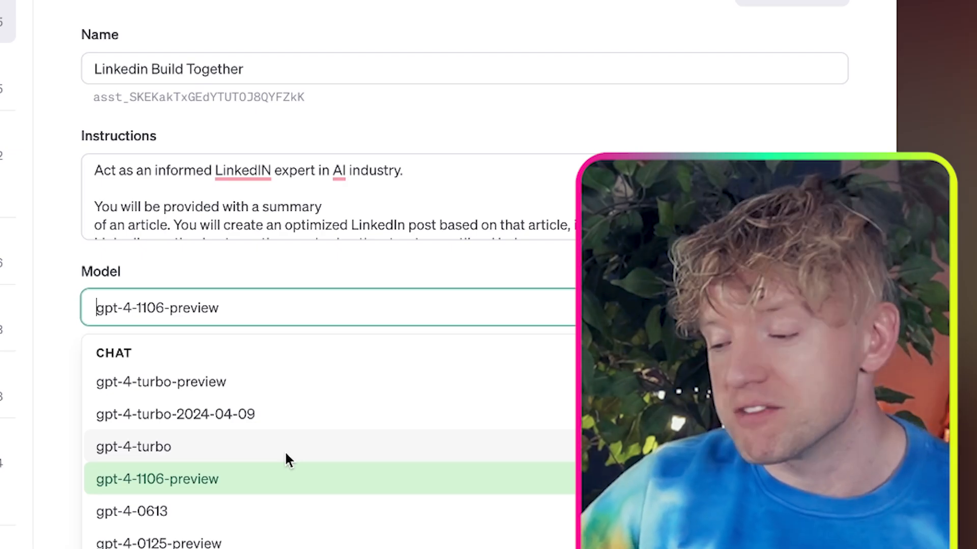
click(286, 458)
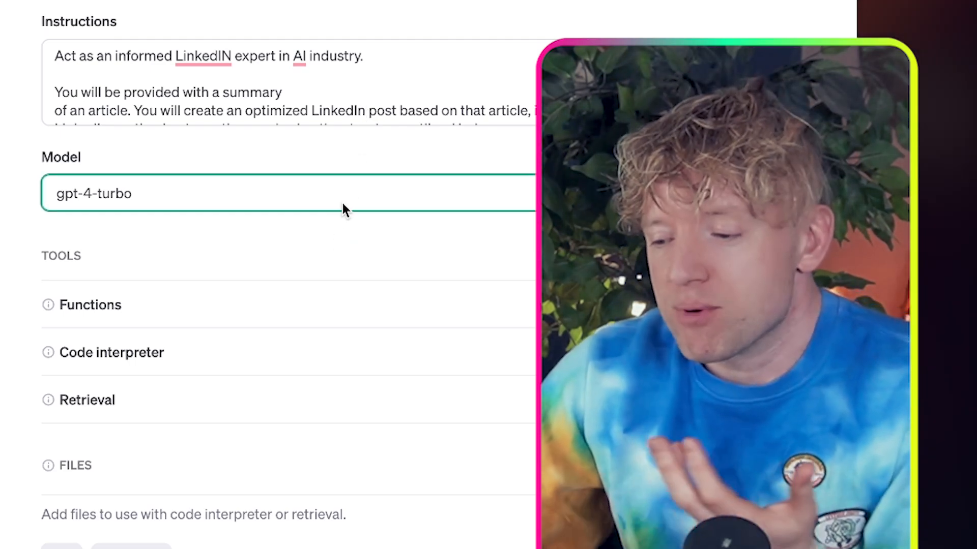
click(343, 204)
scroll(343, 399, down, 3)
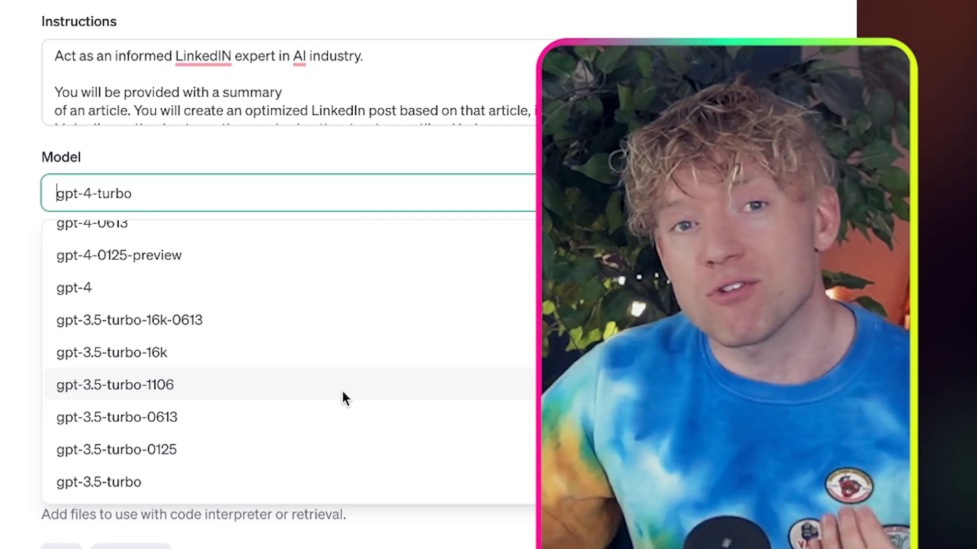
click(441, 162)
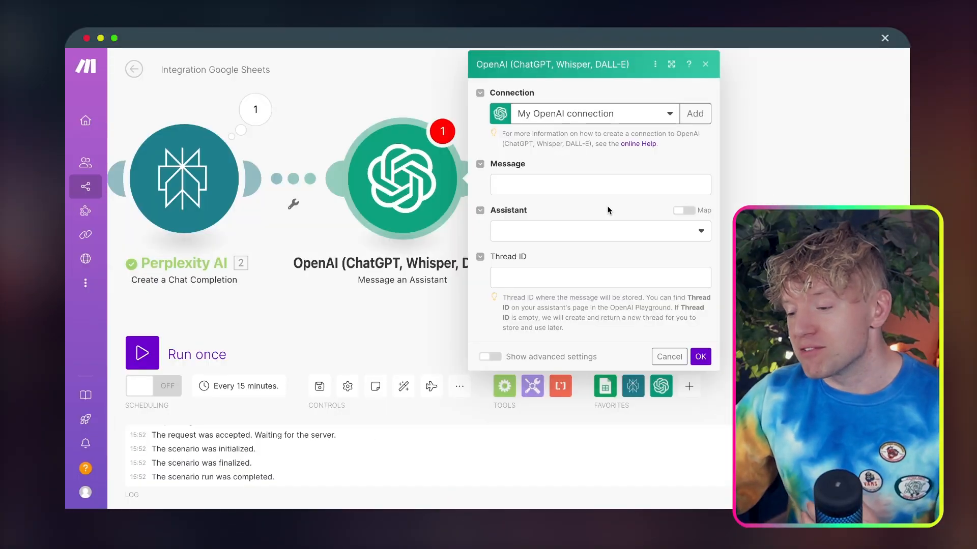
Back in Make, choose the Linkedin Build Together (gpt-4-turbo) assistant for the OpenAI module
click(617, 229)
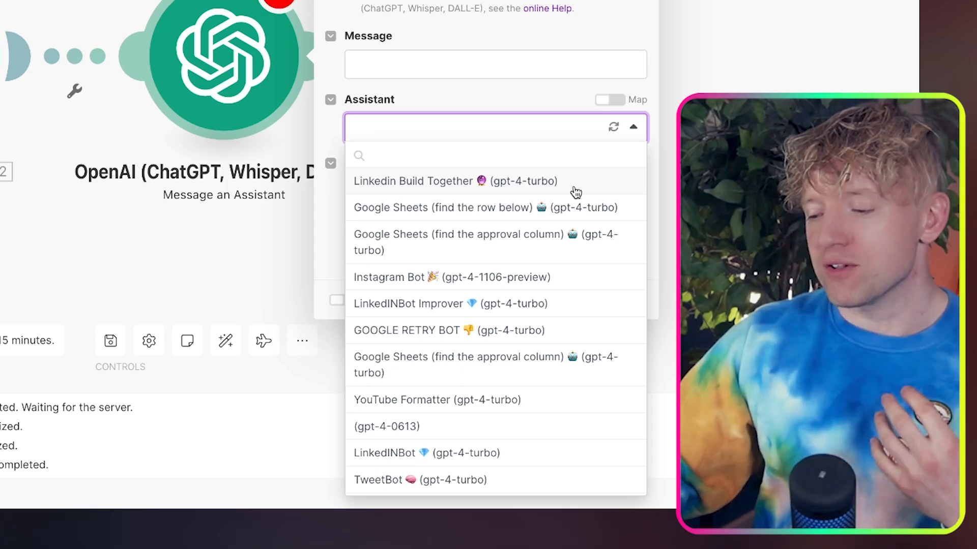
click(575, 190)
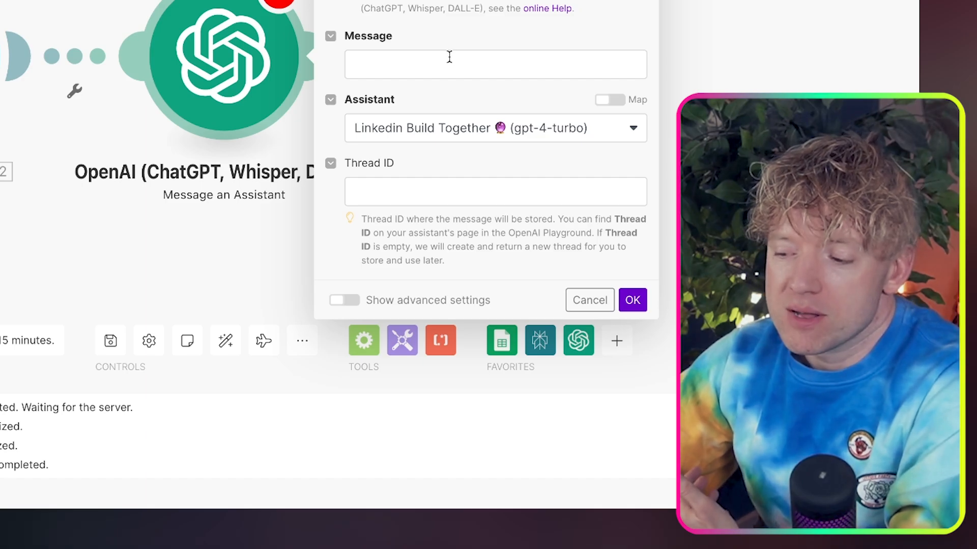
drag(766, 90, 533, 75)
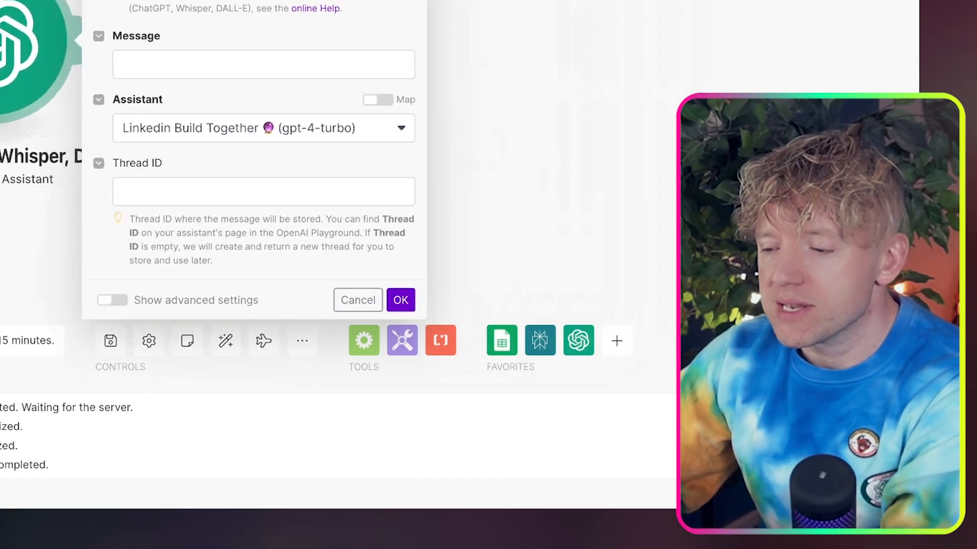
Map Perplexity AI's Choices Message Content value as the OpenAI module's message and save the module
click(273, 61)
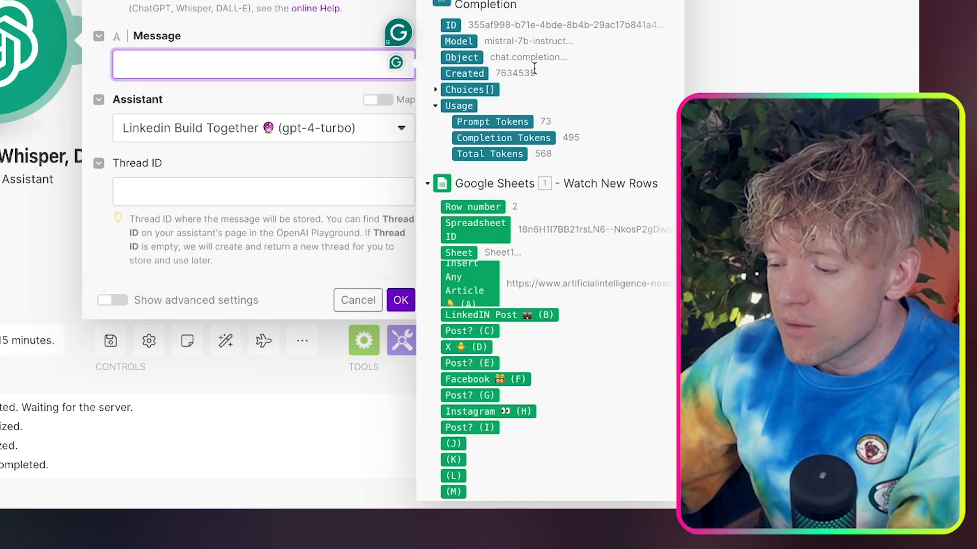
click(436, 90)
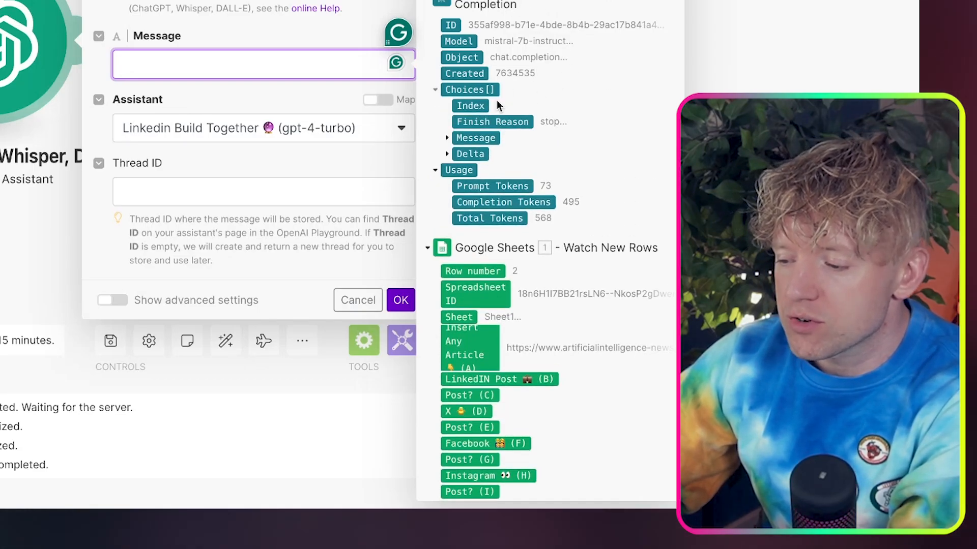
click(448, 139)
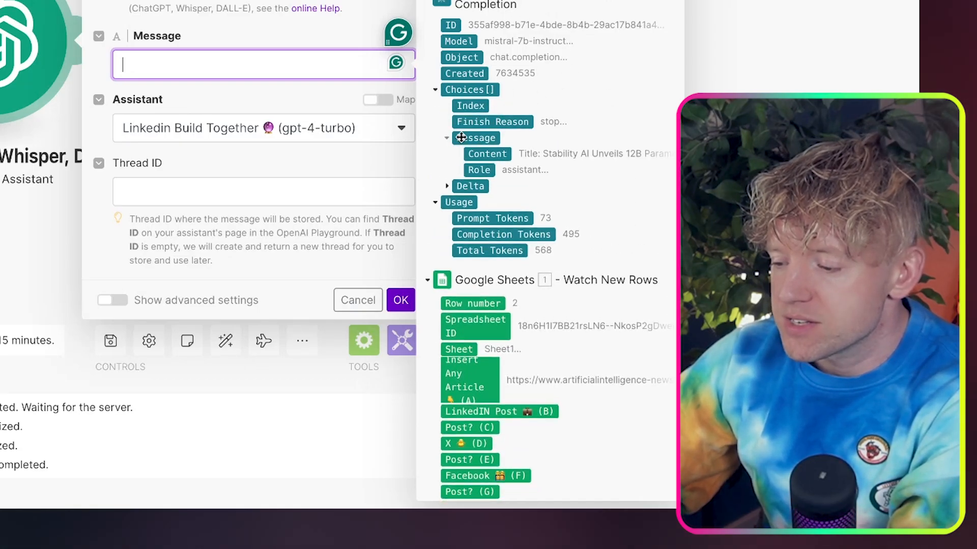
click(492, 155)
click(323, 30)
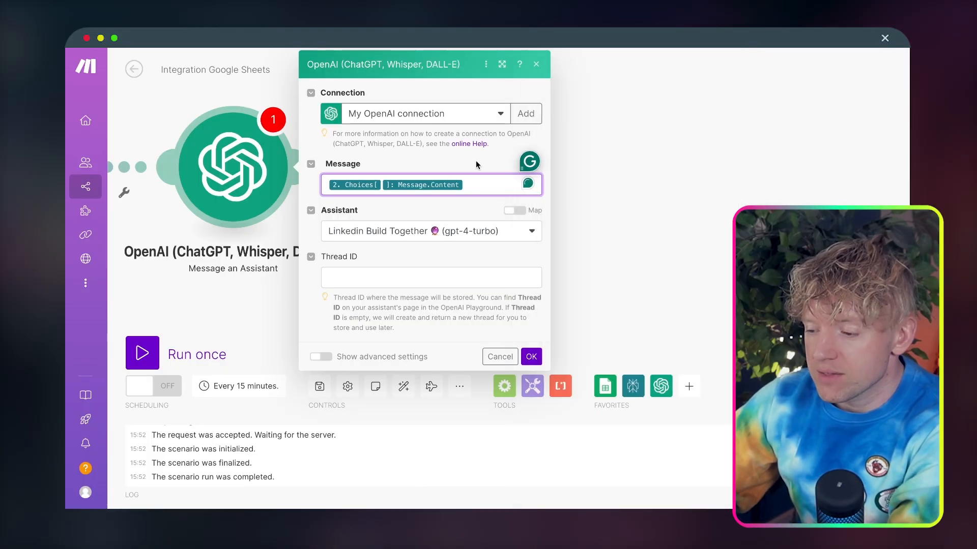
click(539, 359)
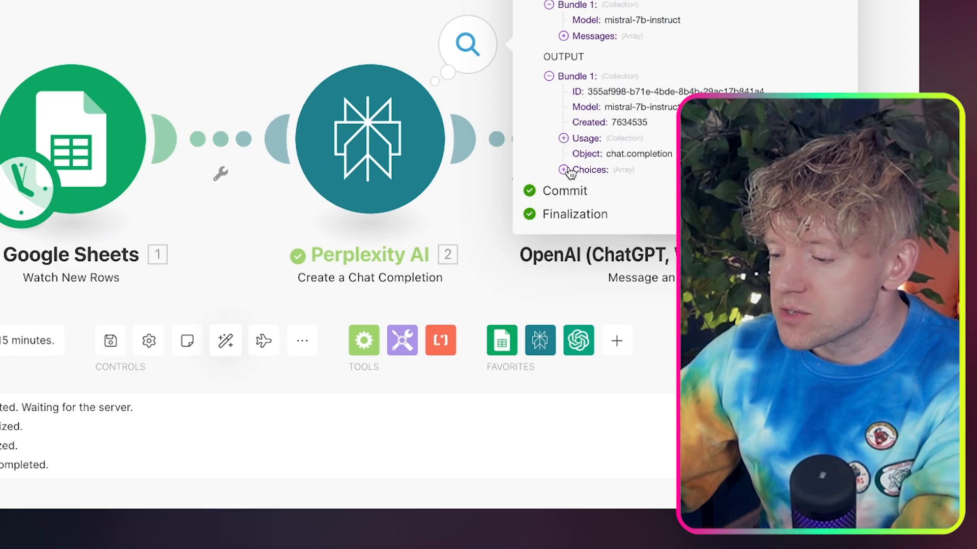
Expand the Perplexity AI output bundle down to the first choice's message content and copy that content
click(564, 170)
click(578, 185)
click(593, 232)
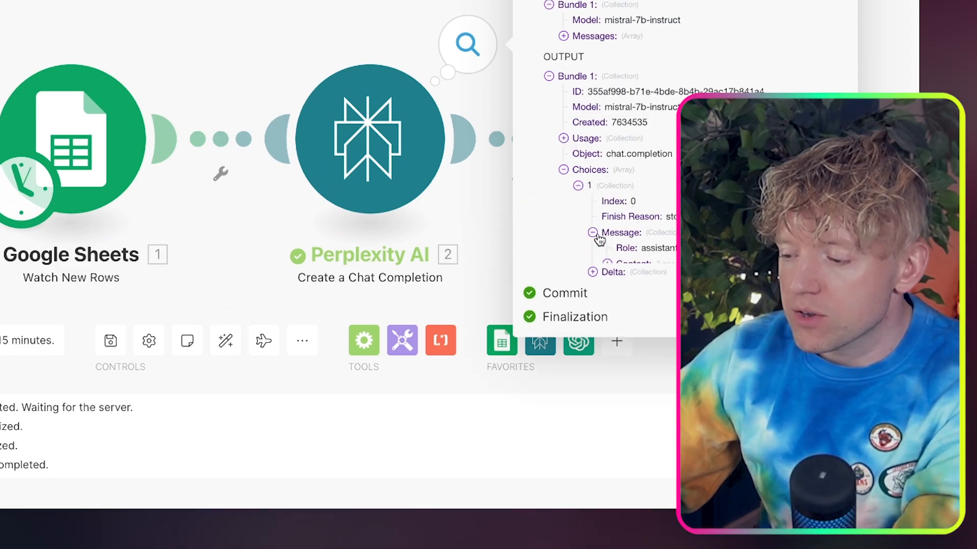
click(606, 264)
scroll(660, 276, down, 5)
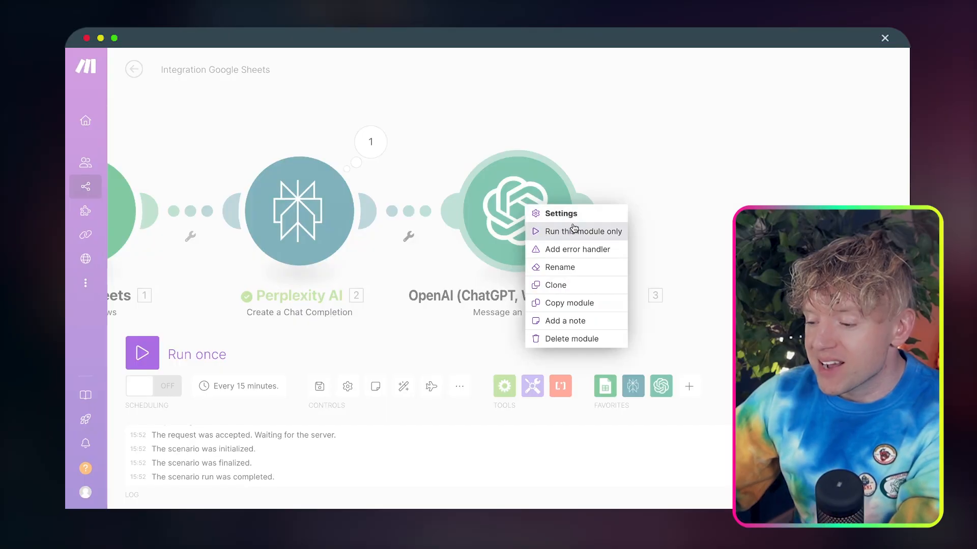
Run only the OpenAI Message an Assistant module, pasting the copied Perplexity text as the message content
click(571, 229)
click(642, 259)
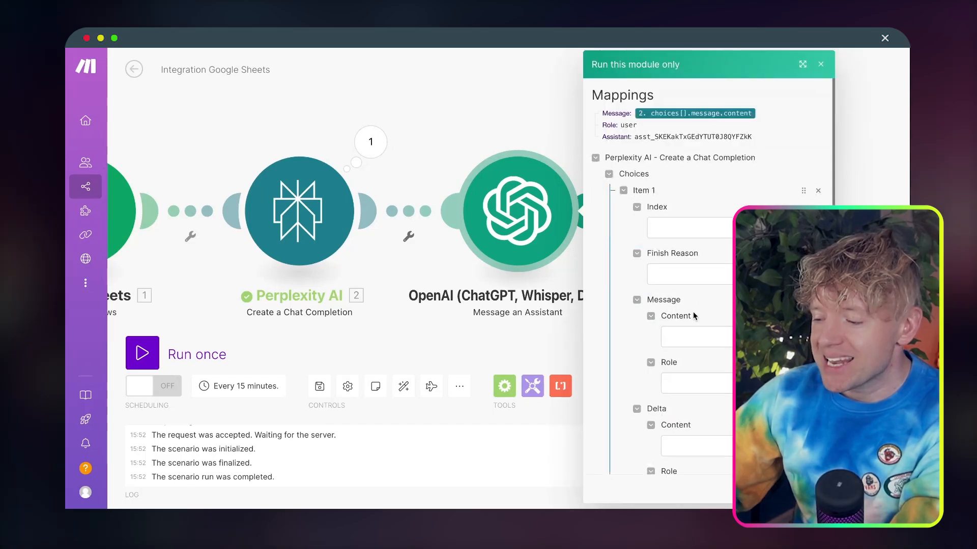
scroll(705, 360, down, 3)
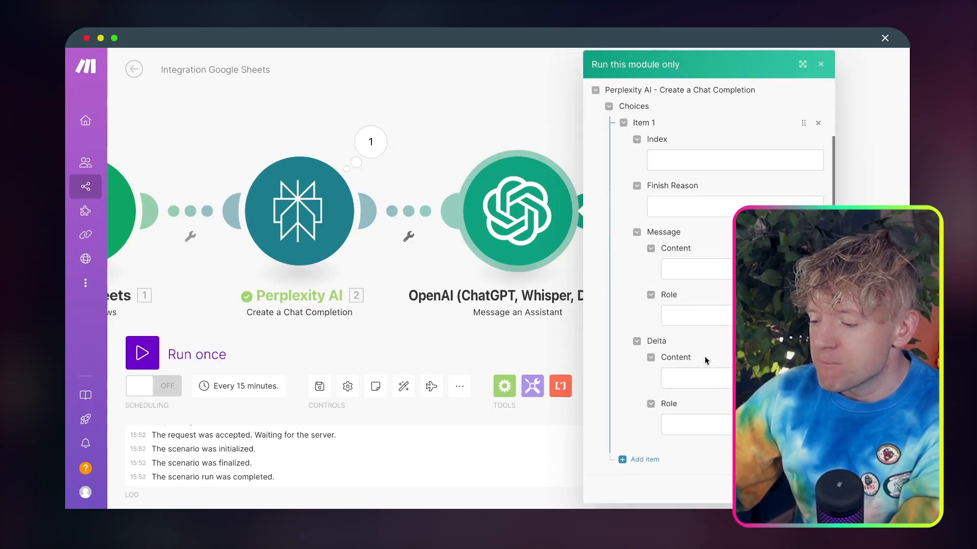
click(711, 267)
key(super+v)
click(778, 292)
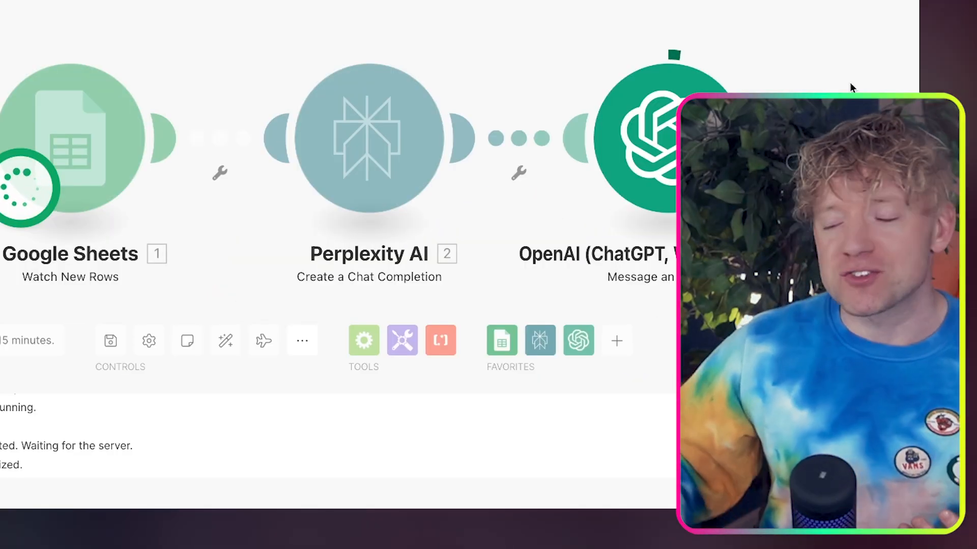
Examine the OpenAI module's output by expanding Content down to the text value and reading through the generated post
drag(791, 85, 649, 35)
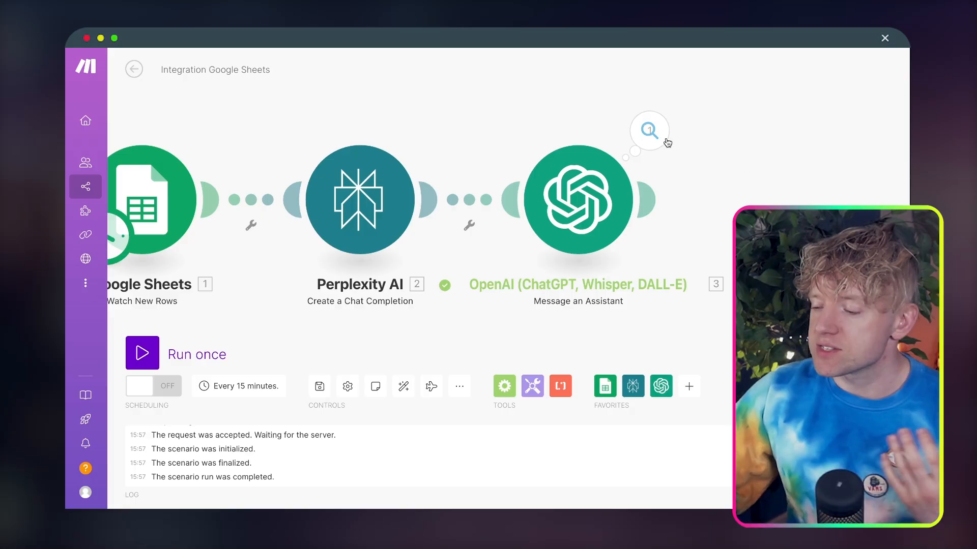
click(652, 140)
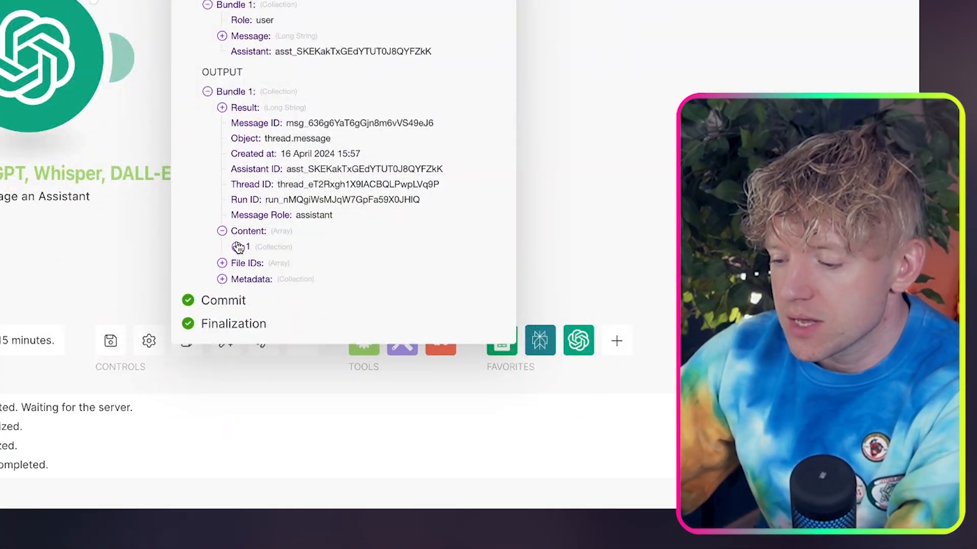
click(237, 246)
click(252, 279)
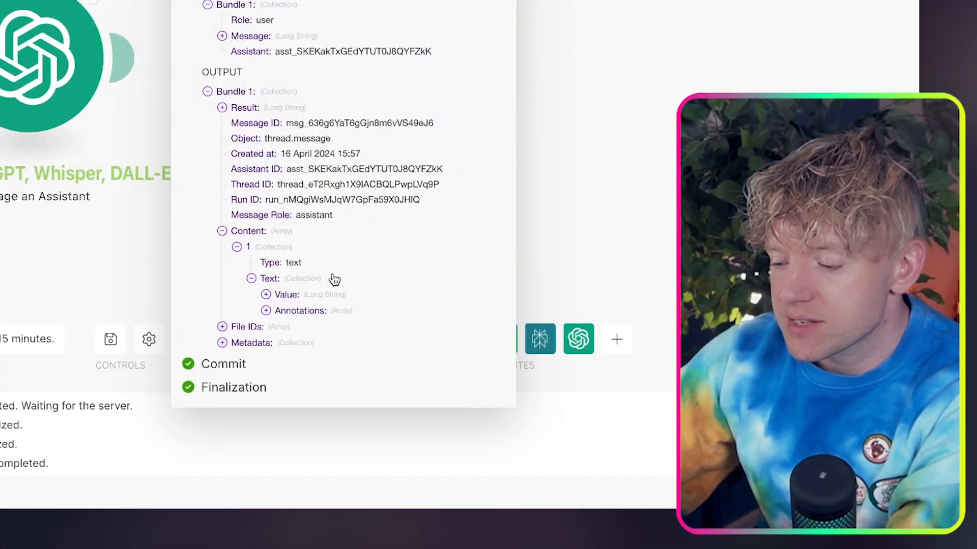
click(265, 295)
scroll(345, 297, down, 2)
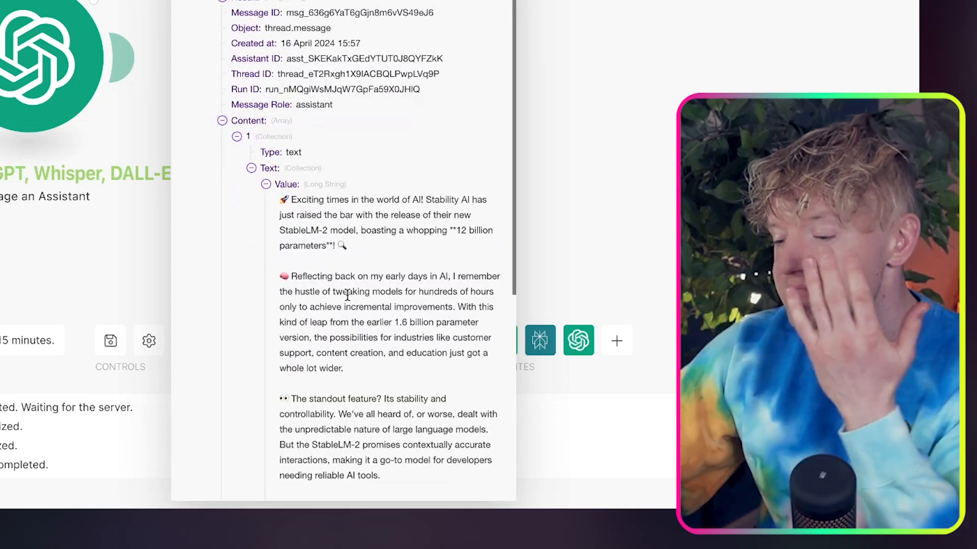
scroll(347, 295, down, 5)
scroll(347, 296, down, 2)
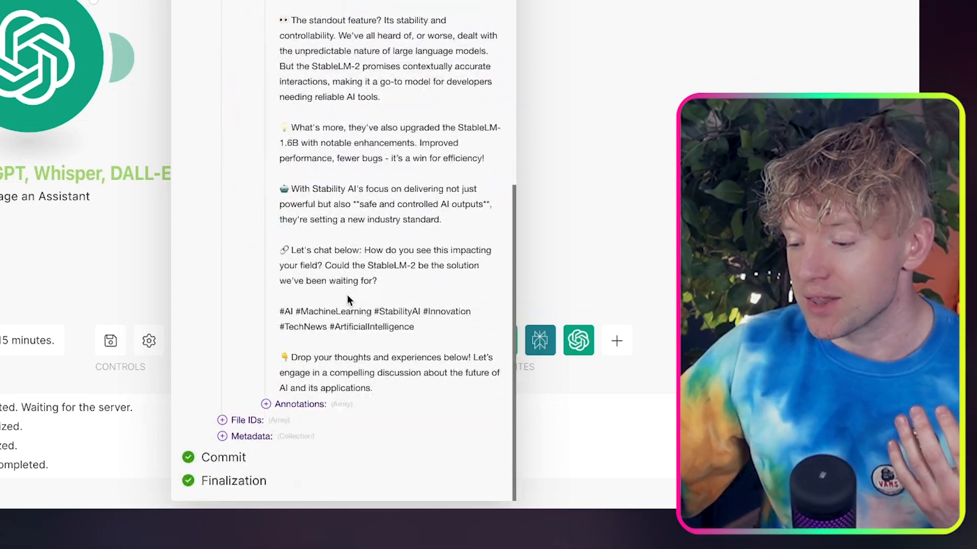
triple_click(330, 327)
click(386, 371)
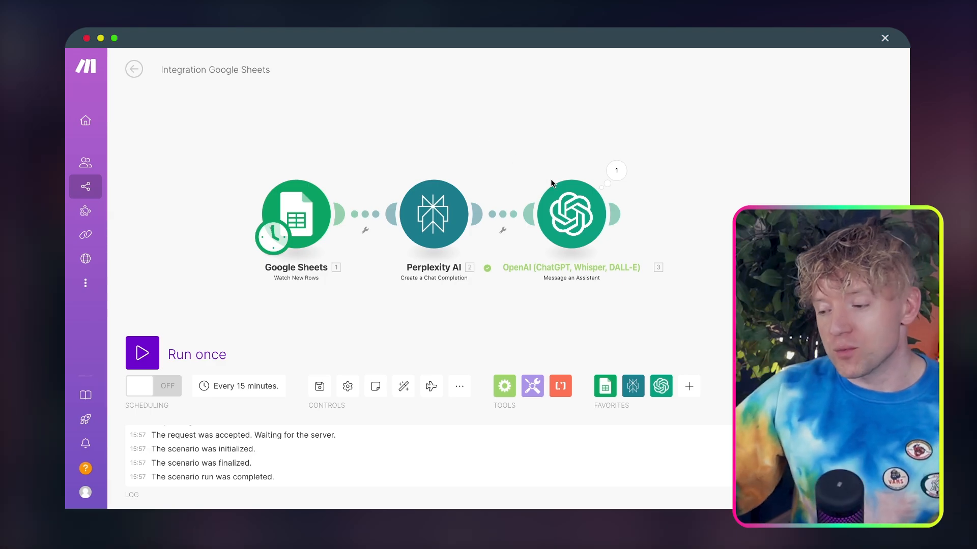
Check the sheet's LinkedIN Post column, and add a Google Sheets Update a Cell module after the OpenAI module in Make
drag(688, 213, 626, 213)
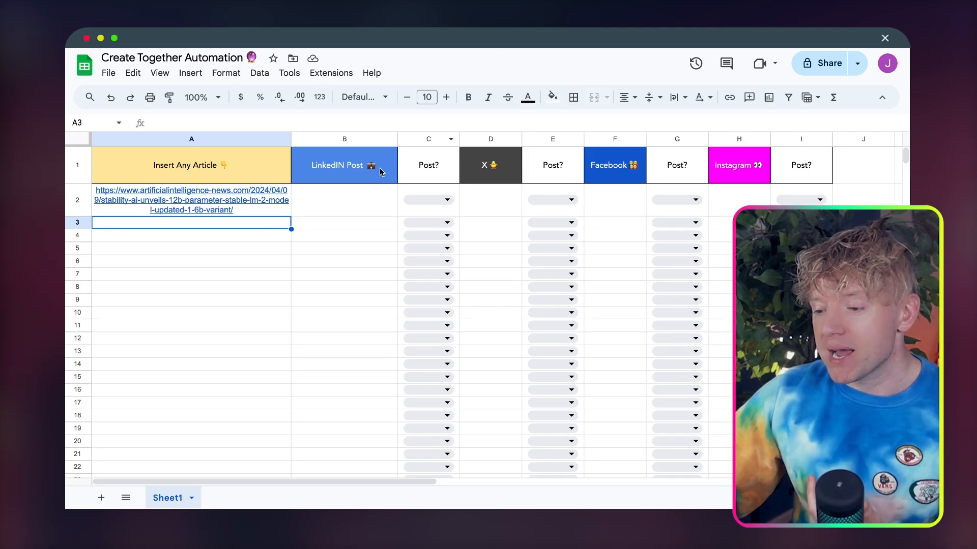
click(352, 197)
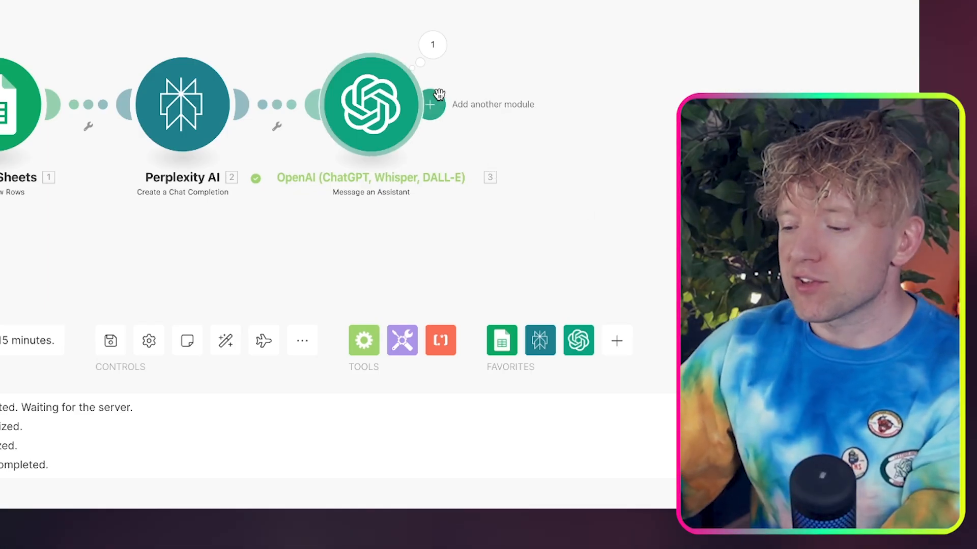
click(438, 94)
text(goo)
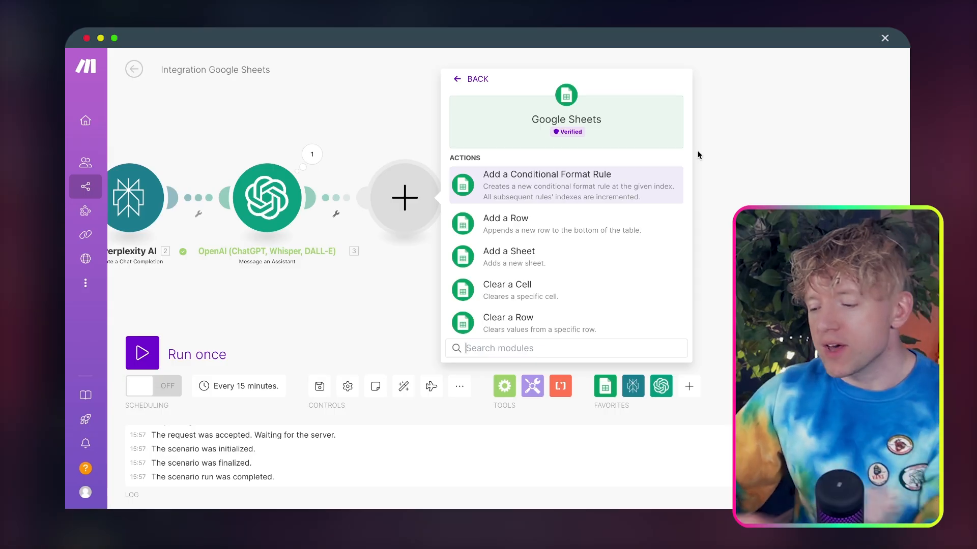
text(update)
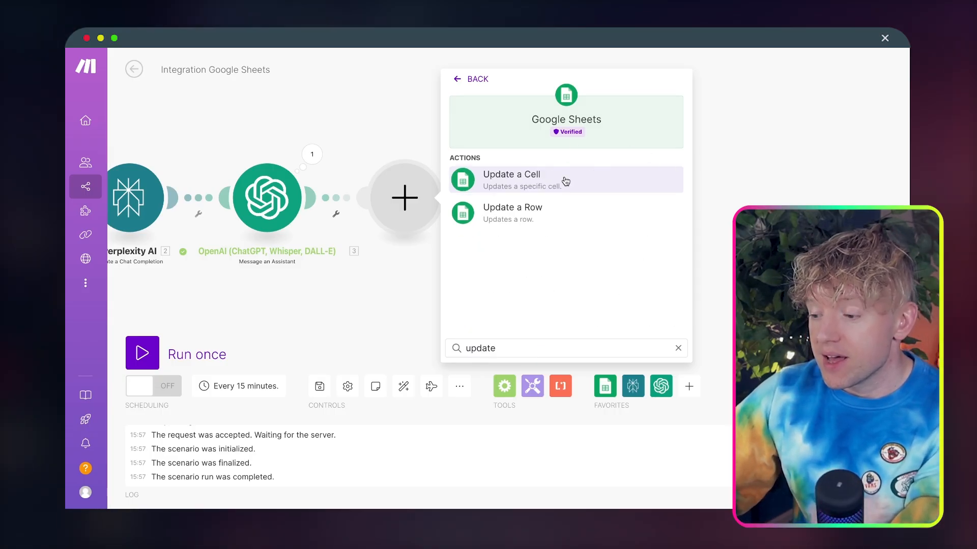
click(566, 182)
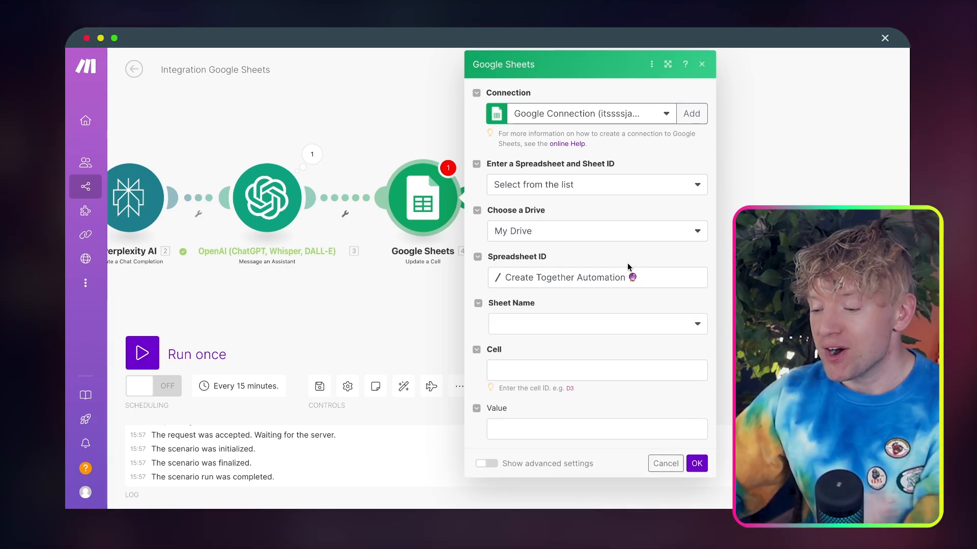
Target Sheet1 of Create Together Automation, set the cell to B followed by the watched row's Row number, and save the module
click(562, 324)
click(565, 343)
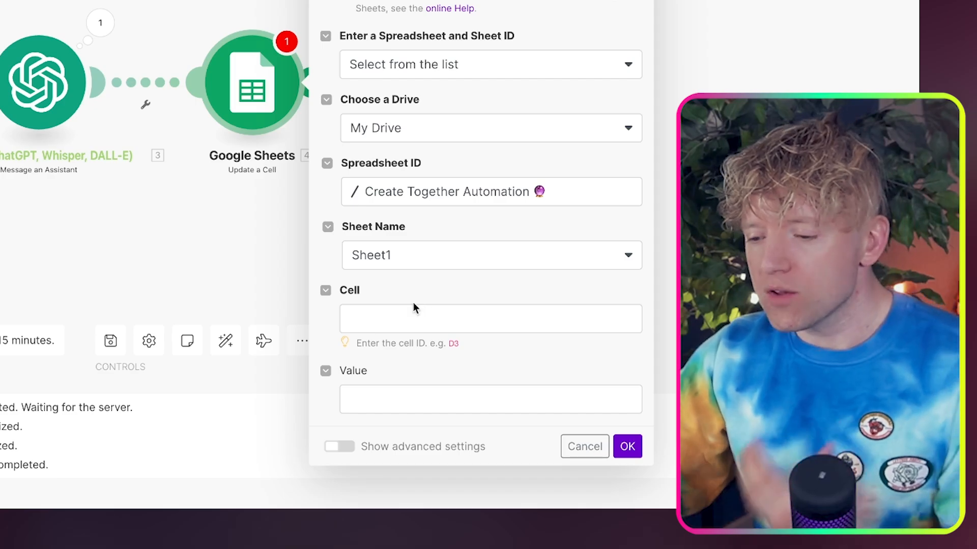
click(412, 307)
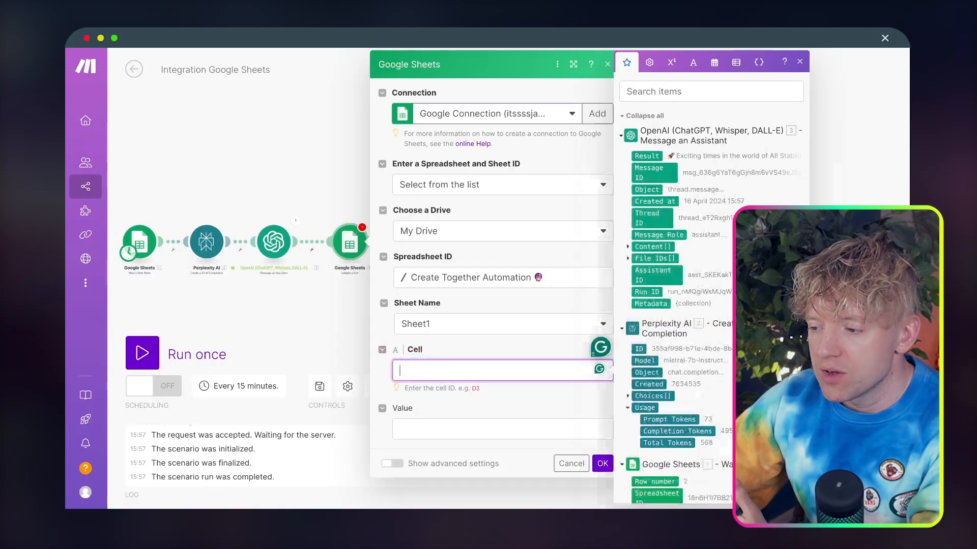
scroll(726, 217, down, 5)
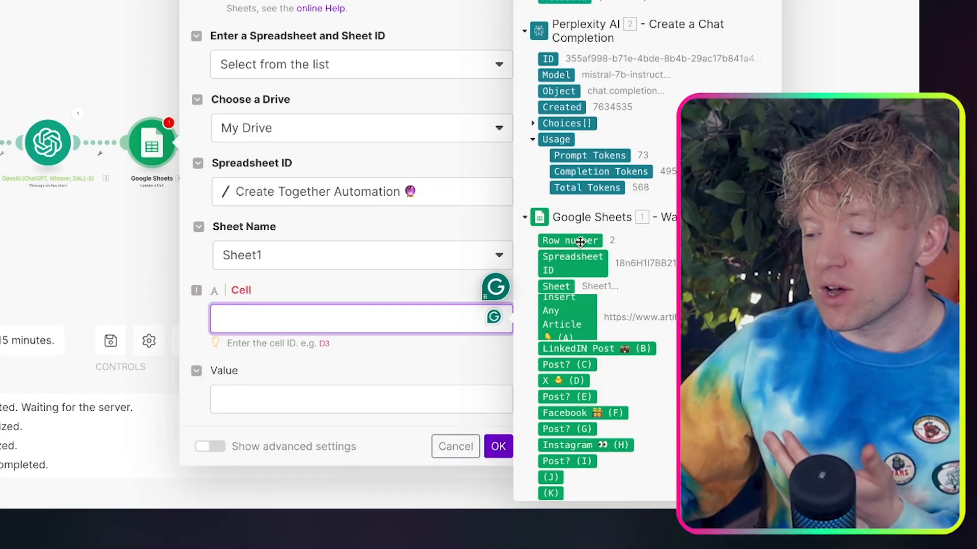
click(580, 242)
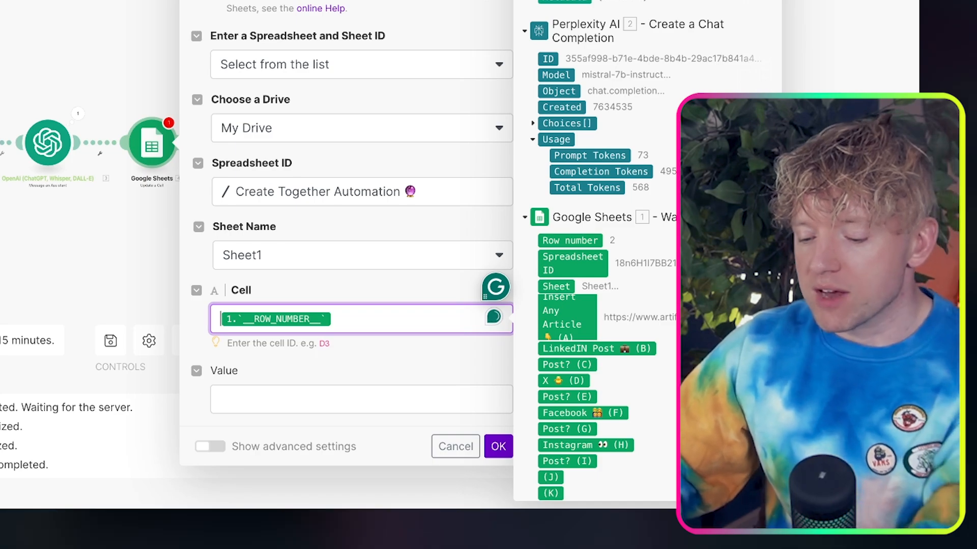
text(B)
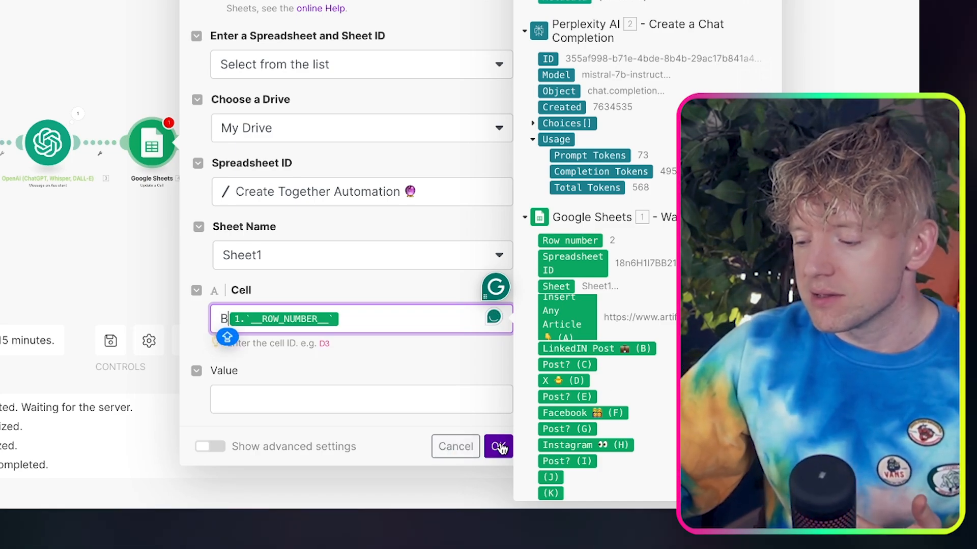
click(498, 447)
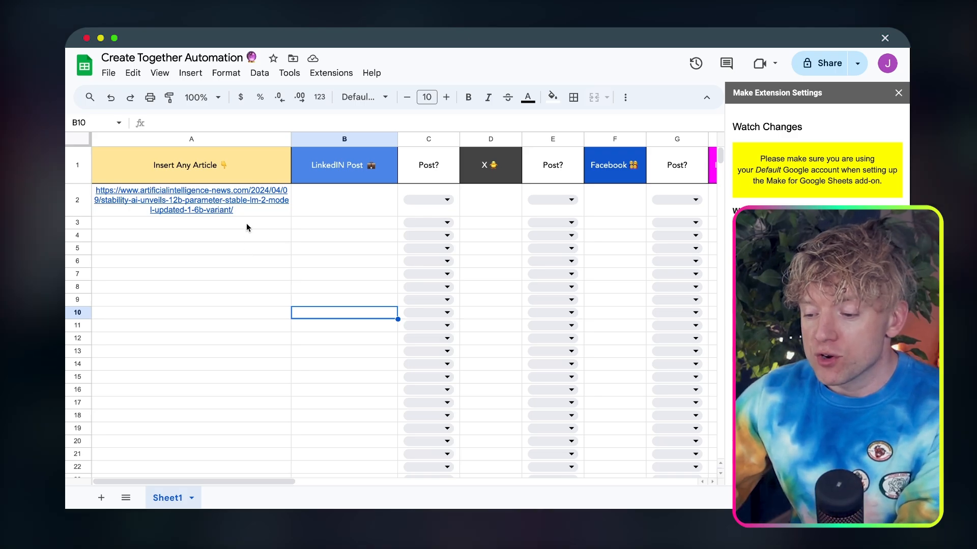
Paste the article link into cell A3 of the Google Sheet and run the Make scenario once
click(246, 222)
text(https://www.artificialintelligence-news.com/2024/04/09/stability-ai-unveils-12b-parameter-stable-lm-2-model-updated-1-6b-variant/)
click(286, 318)
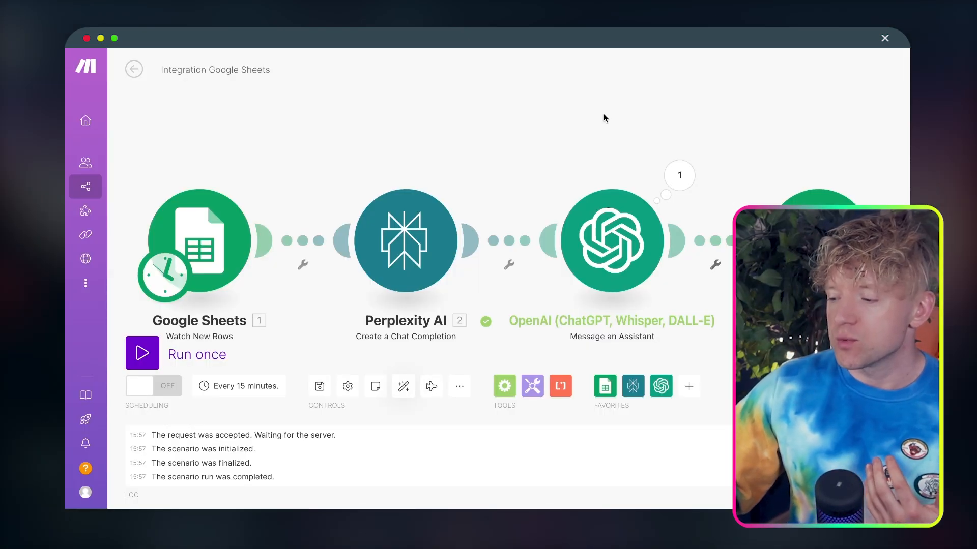
click(140, 353)
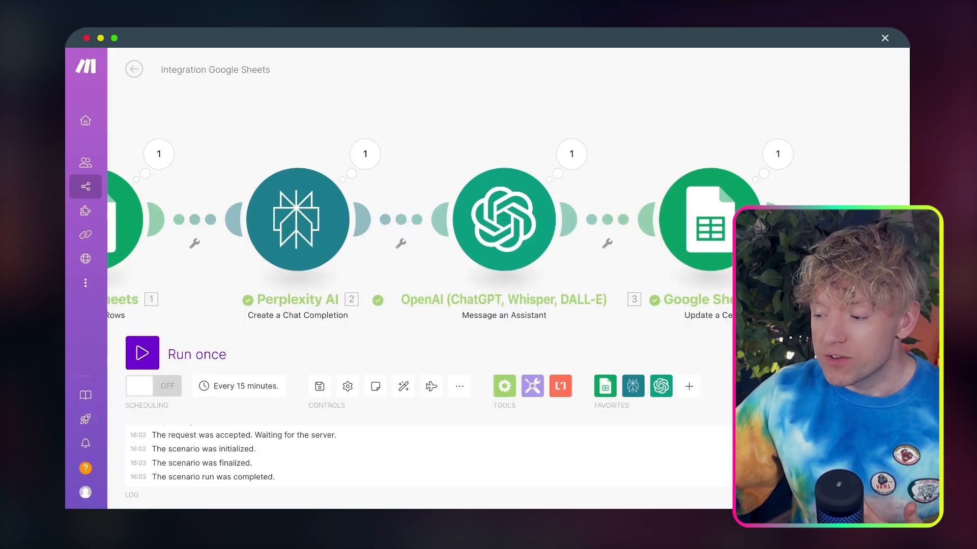
Reopen the Update a Cell module and map the OpenAI module's Result as its value
click(743, 204)
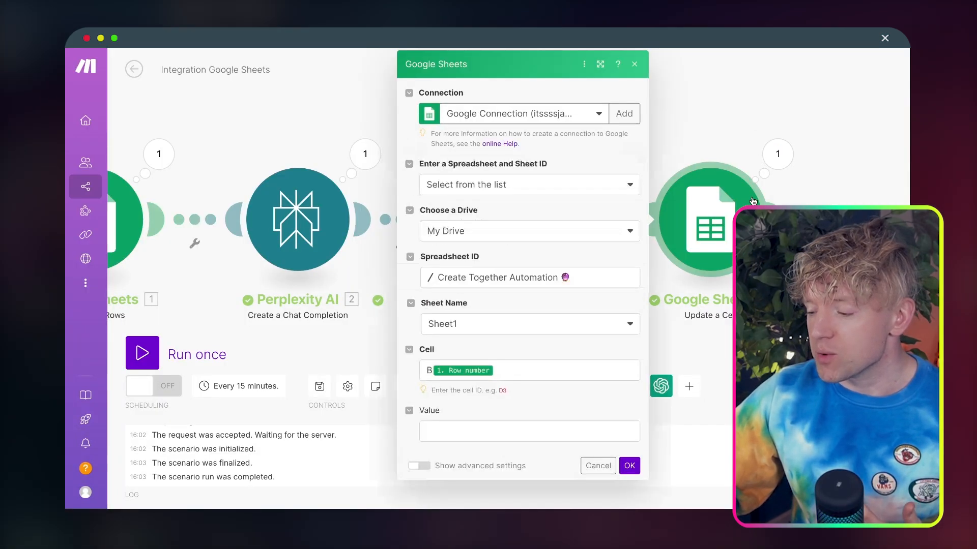
click(528, 367)
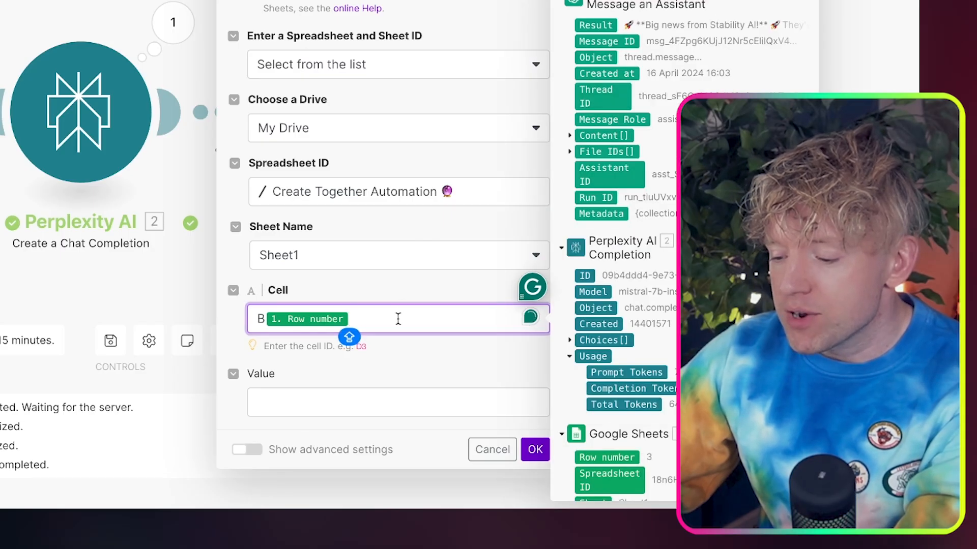
click(400, 409)
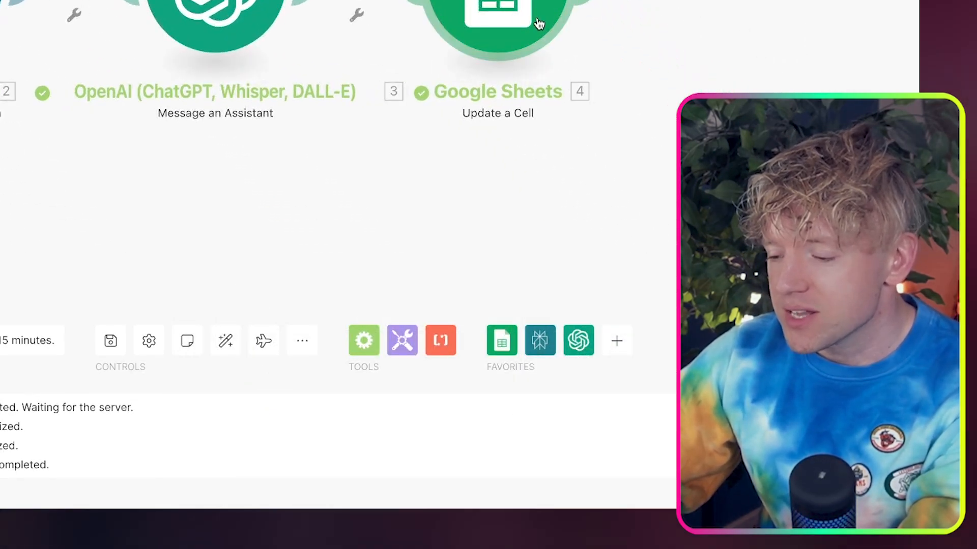
scroll(637, 18, down, 5)
scroll(638, 18, up, 5)
click(551, 3)
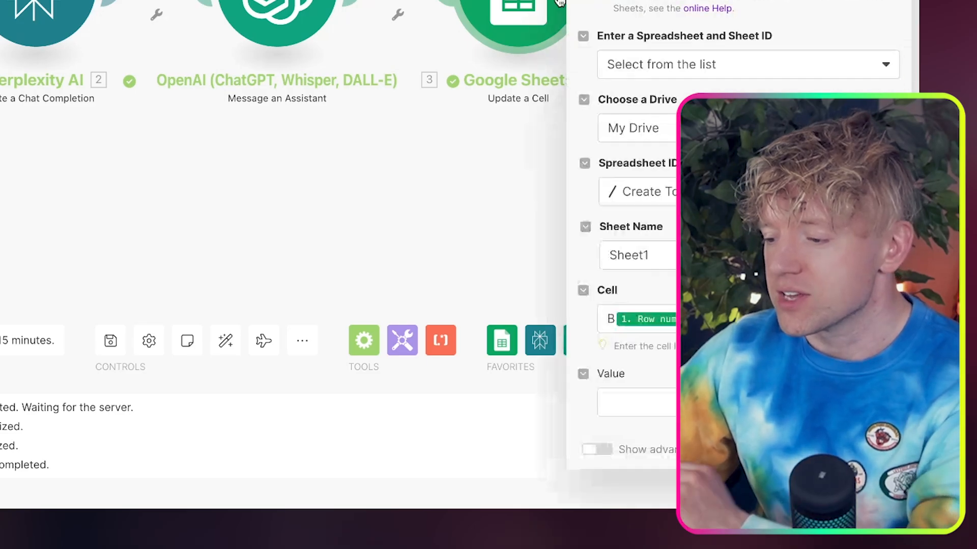
click(662, 402)
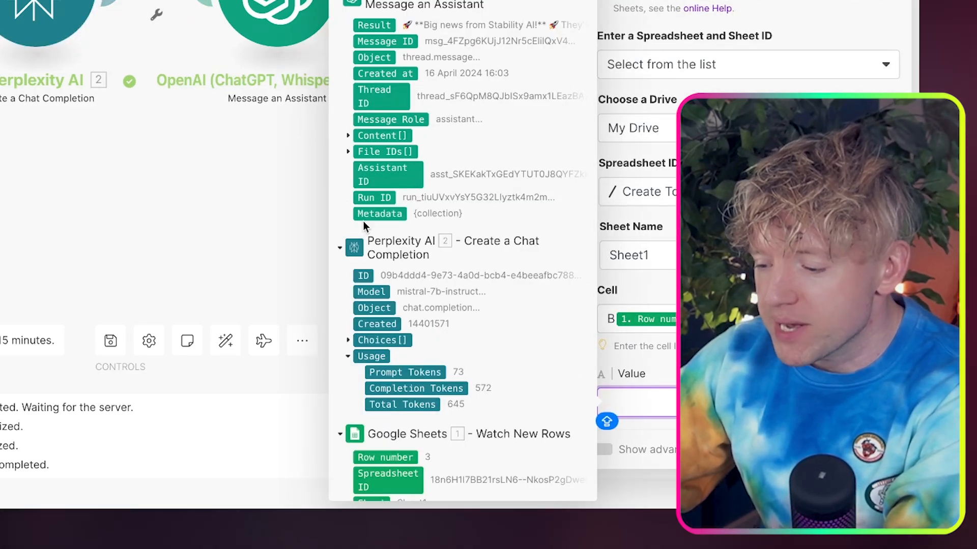
scroll(363, 224, down, 1)
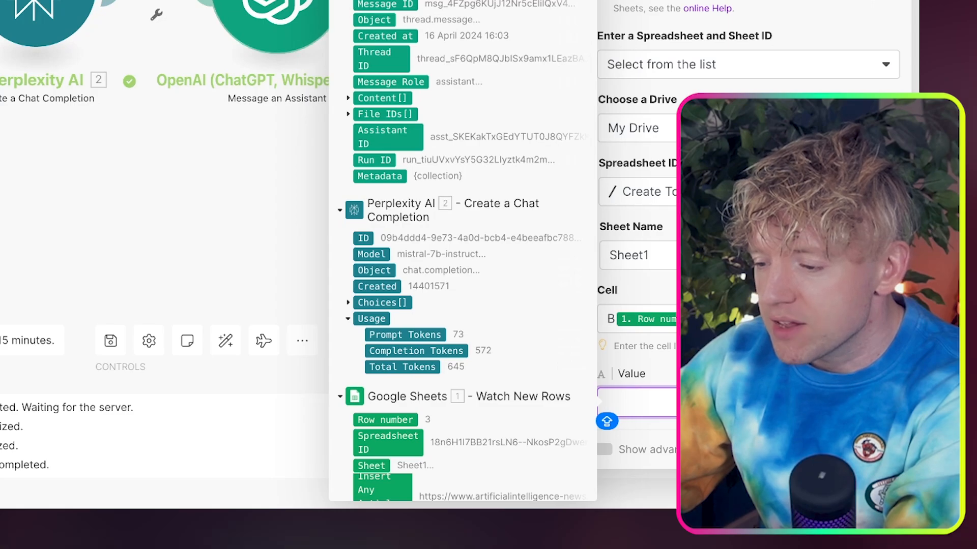
click(370, 0)
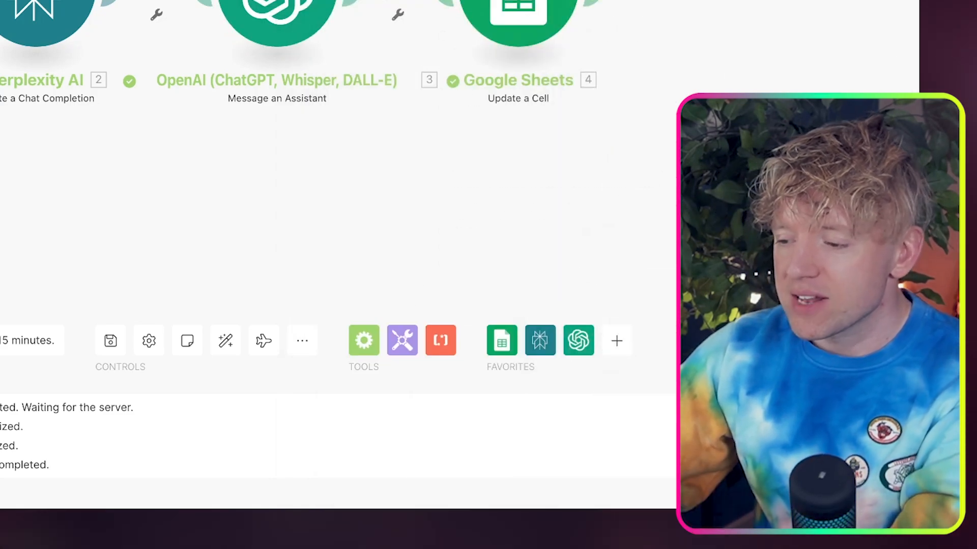
Expand the OpenAI module's latest output down to the Content text value and highlight the whole generated post
click(429, 79)
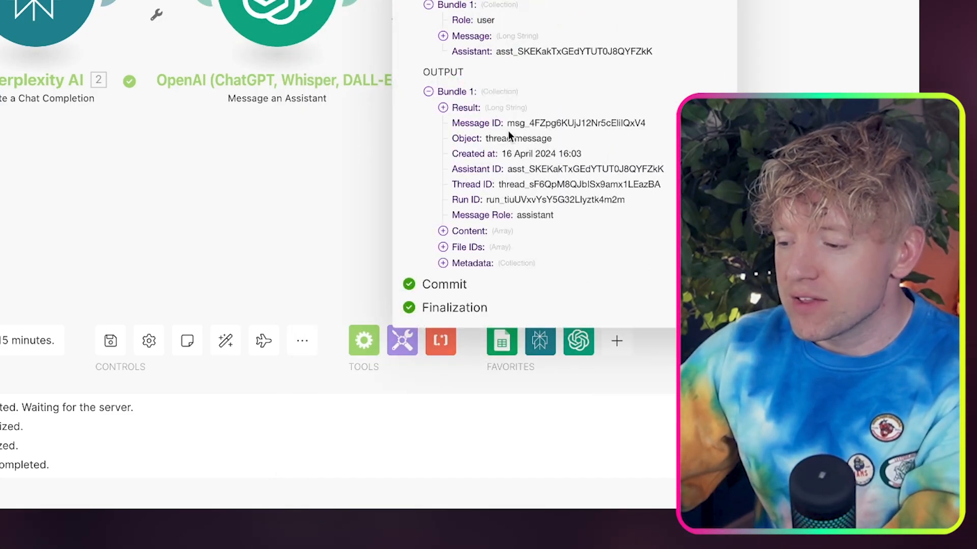
click(444, 233)
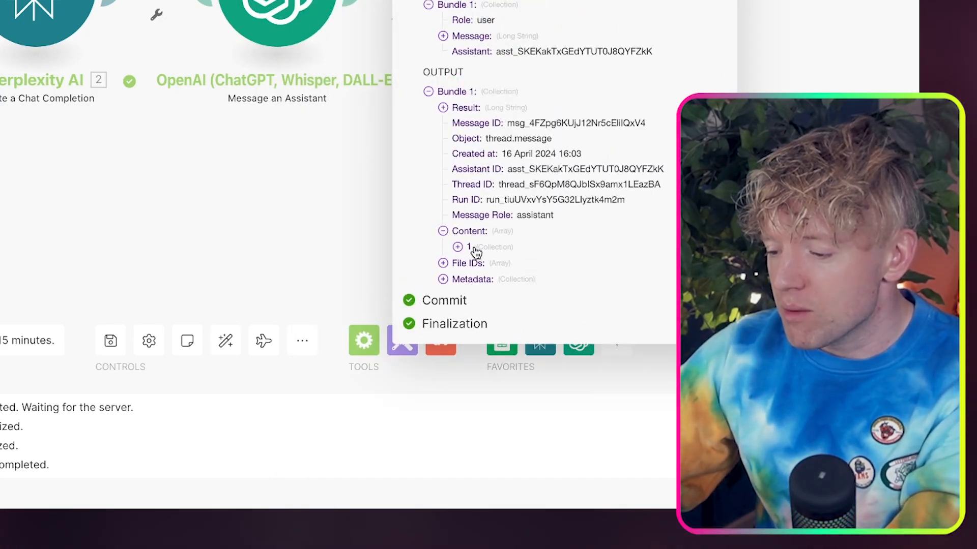
click(458, 247)
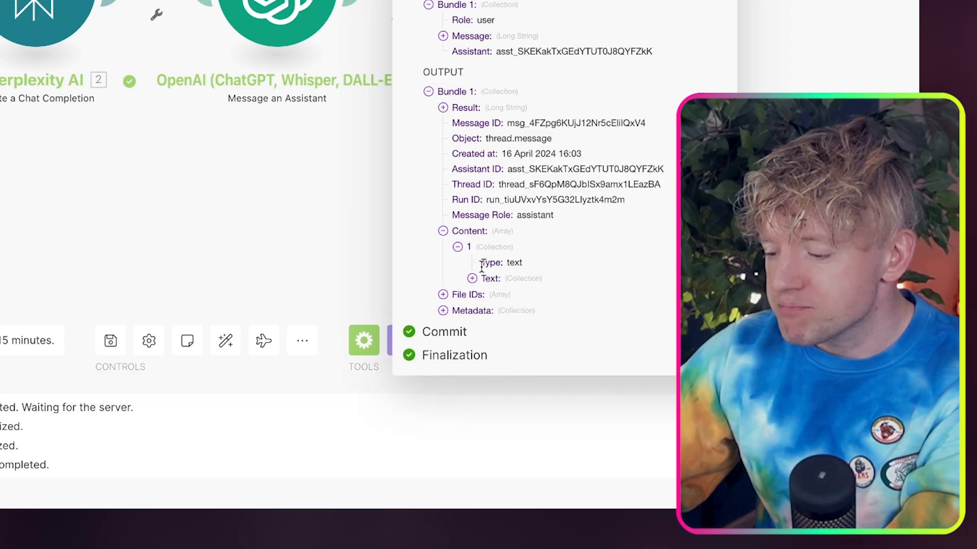
drag(500, 230, 585, 499)
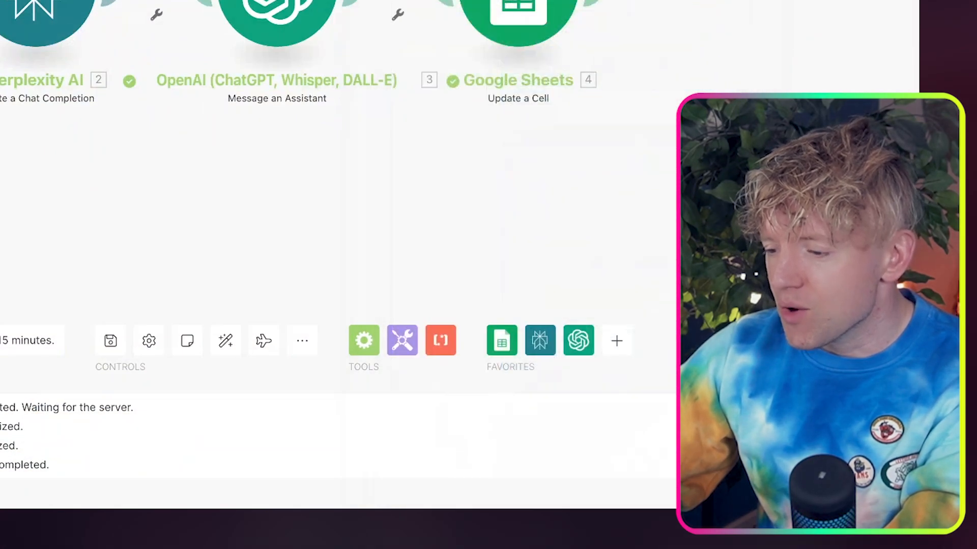
drag(802, 162, 589, 227)
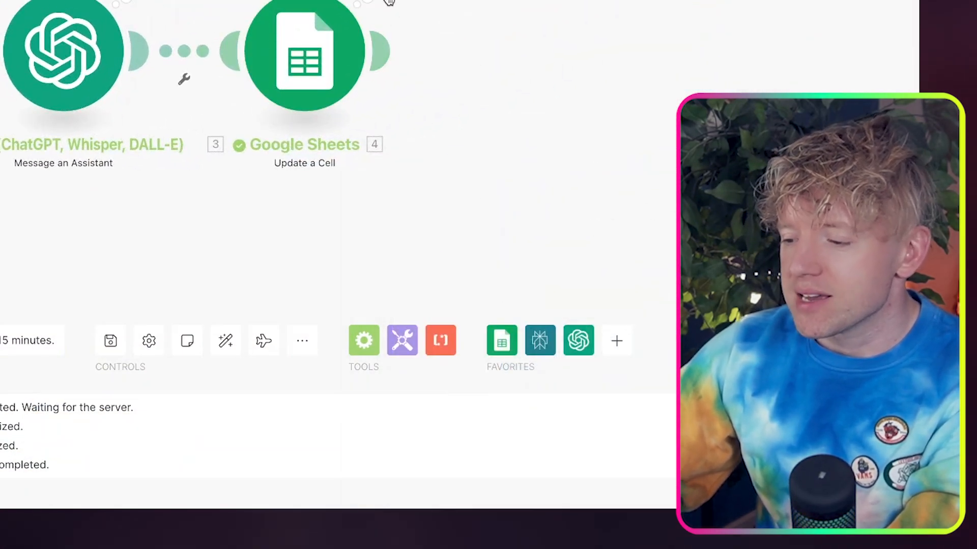
Run only the Update a Cell module with the copied post as the Result and 3 as the Row number
click(389, 1)
click(384, 237)
right_click(322, 65)
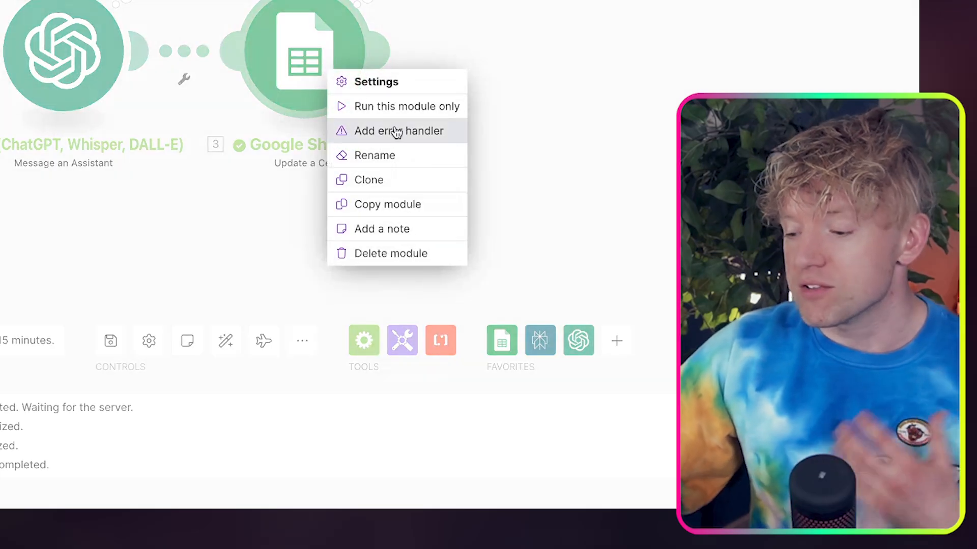
click(403, 112)
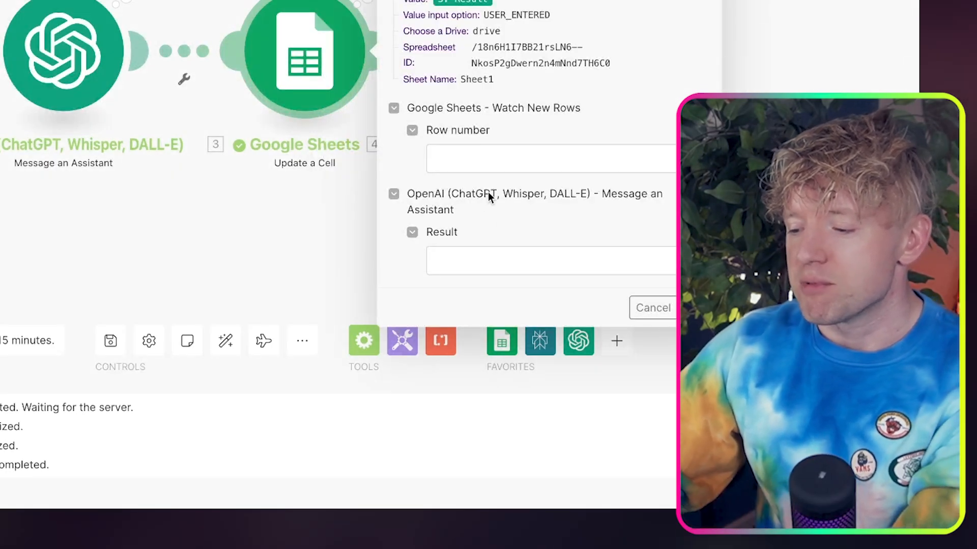
click(491, 261)
key(ctrl+v)
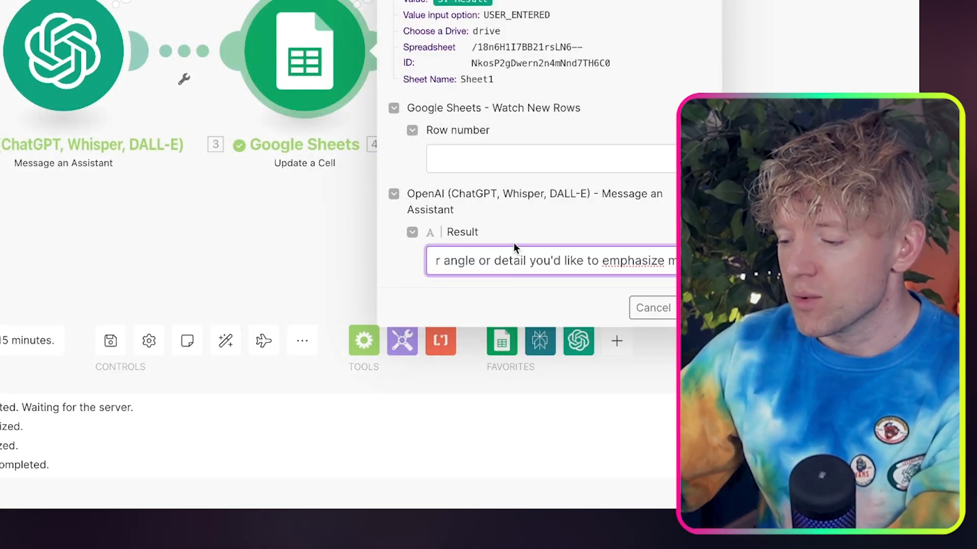
click(533, 169)
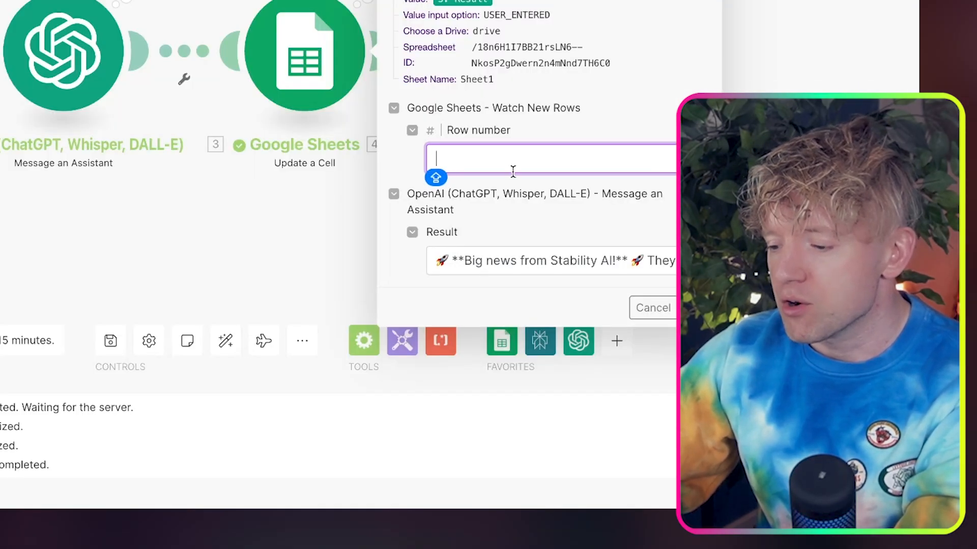
text(3)
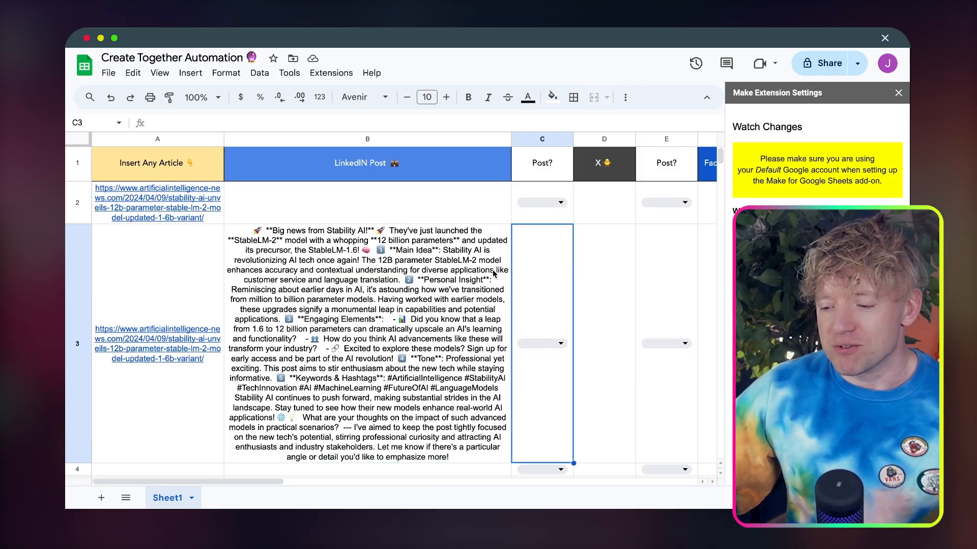
Set the font of the entire Google Sheet to Avenir
click(484, 275)
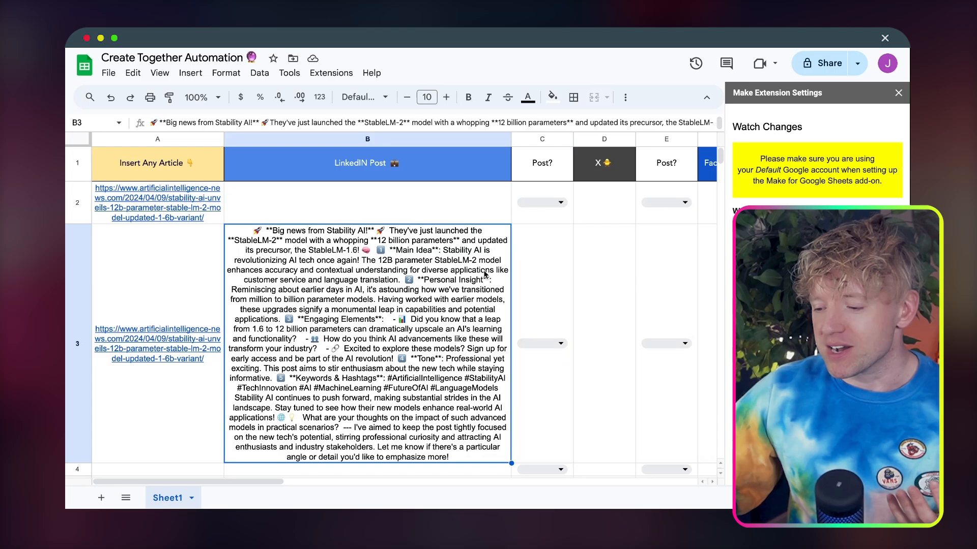
click(88, 142)
click(363, 97)
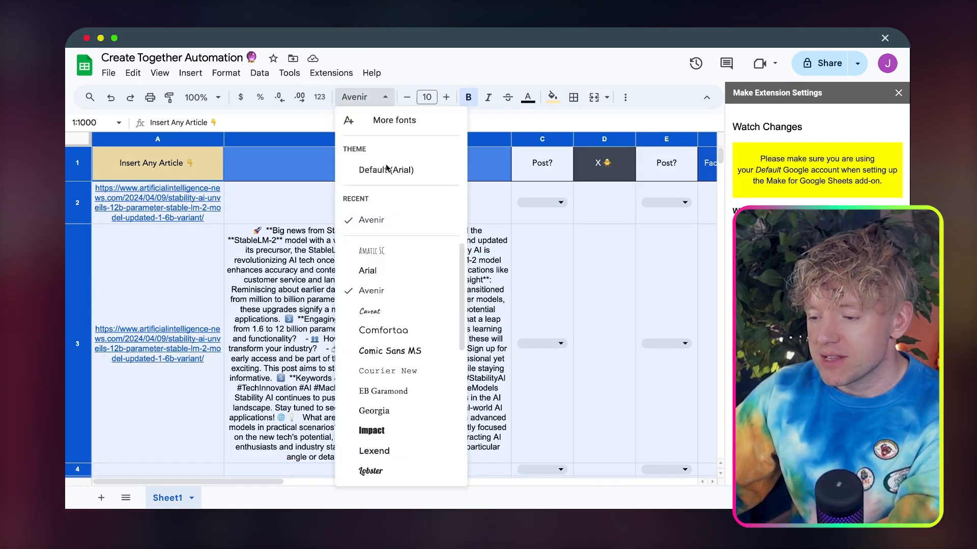
click(402, 220)
click(408, 274)
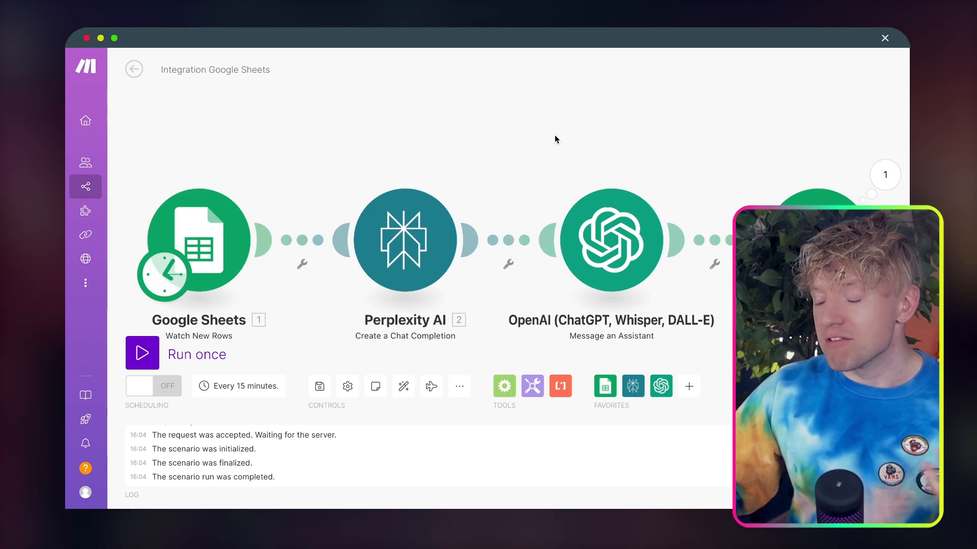
Create a new Make scenario named Scenario 2 🔮 and add the Google Sheets Watch Changes trigger to it
drag(593, 162, 575, 136)
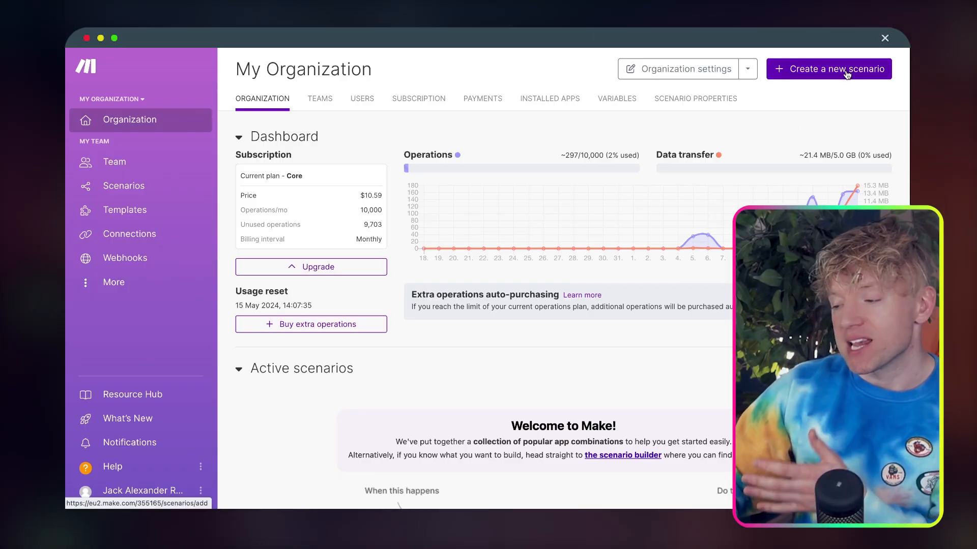
click(846, 75)
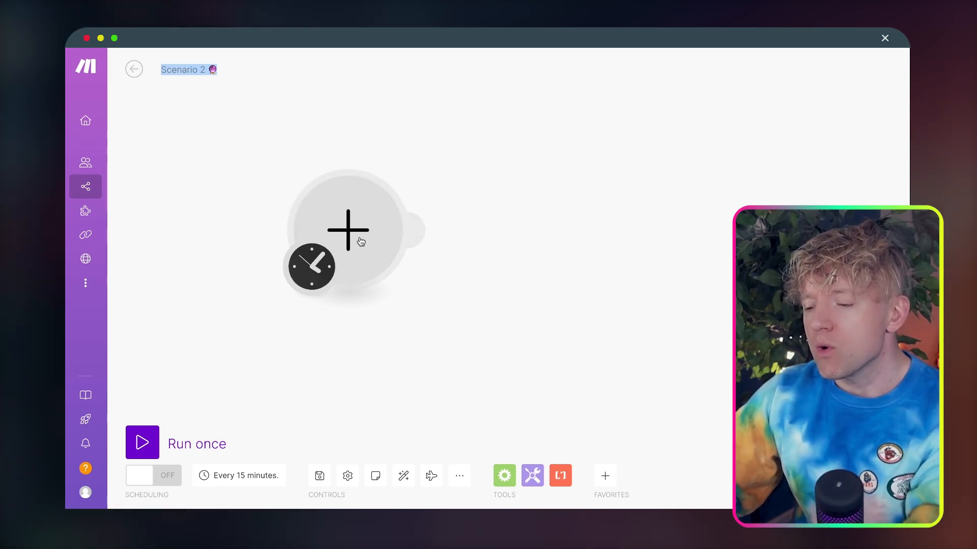
click(361, 242)
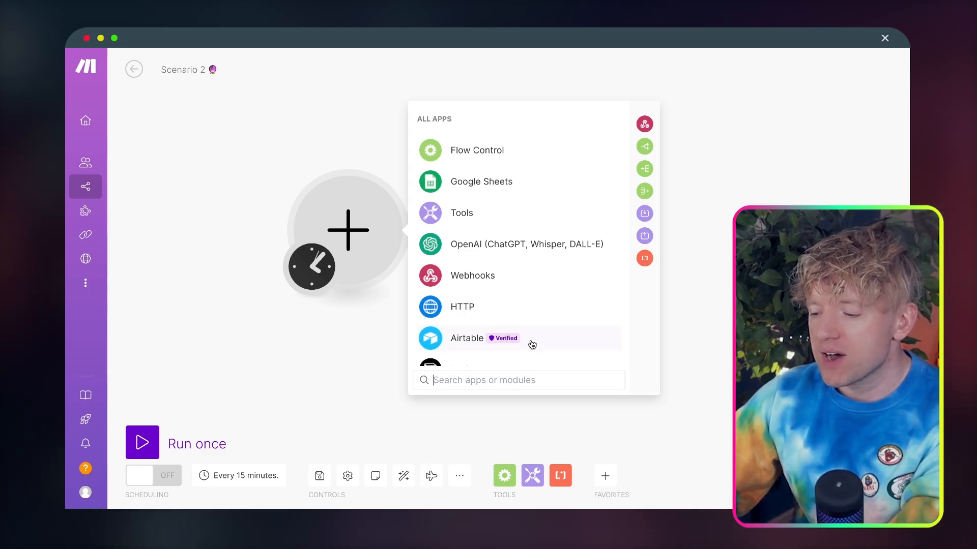
click(561, 184)
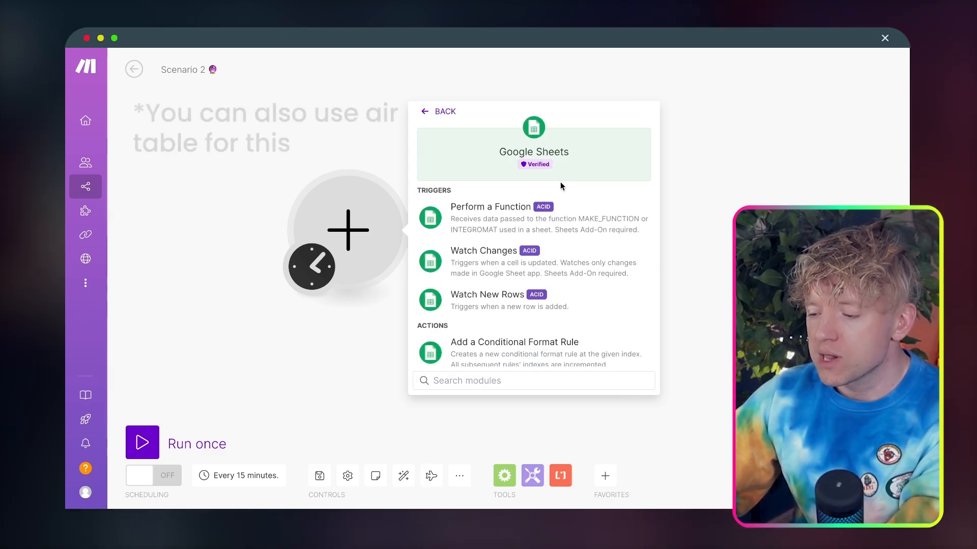
text(w)
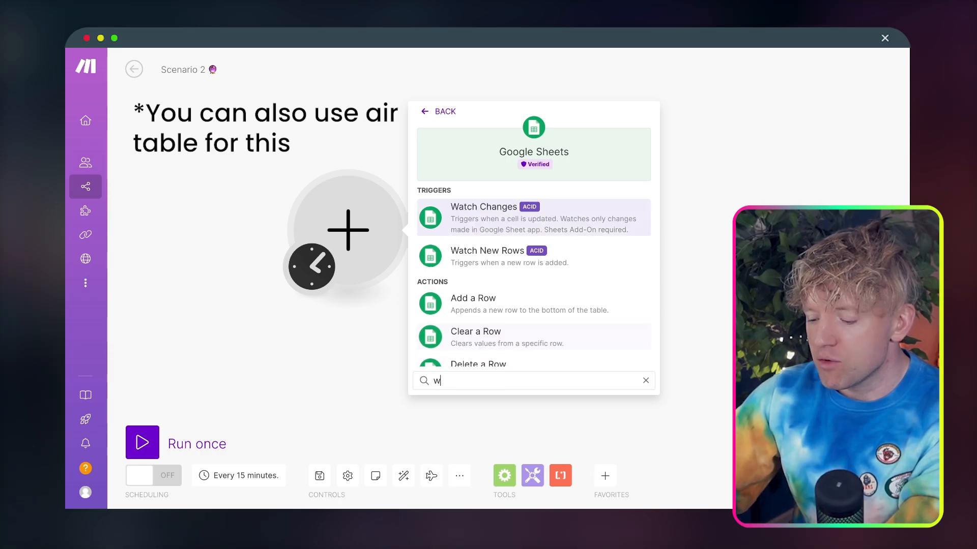
text(atch)
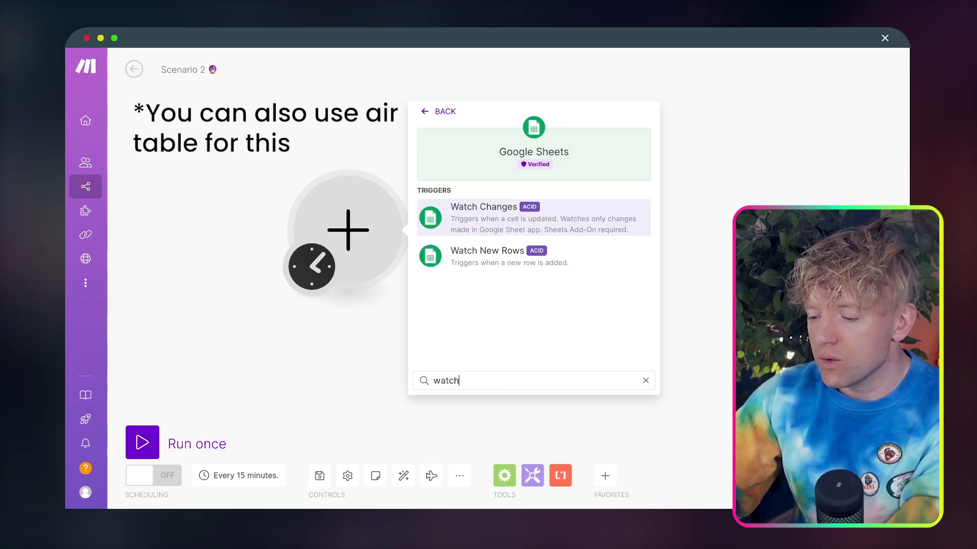
click(581, 224)
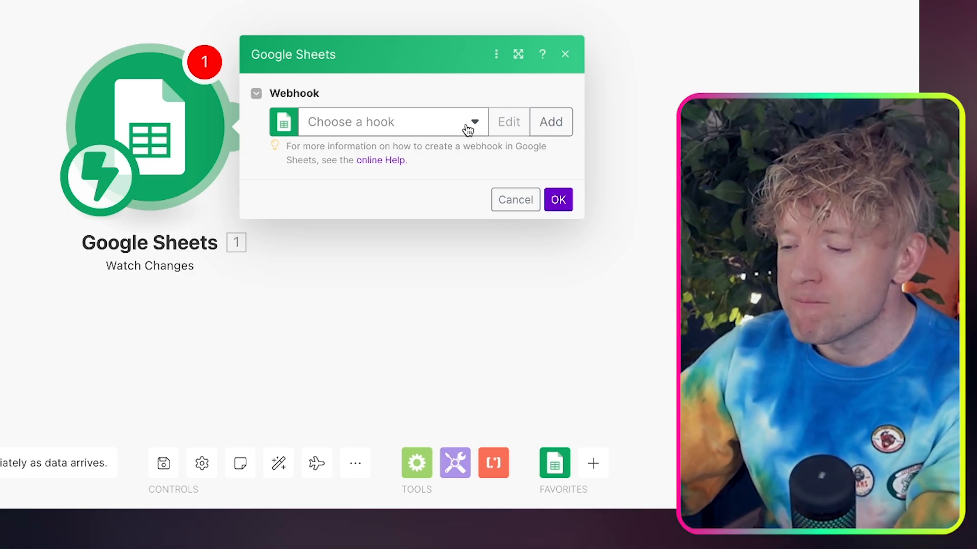
Create a webhook named "work together webhook 🔮" for the Watch Changes trigger and copy its address
click(547, 122)
triple_click(389, 115)
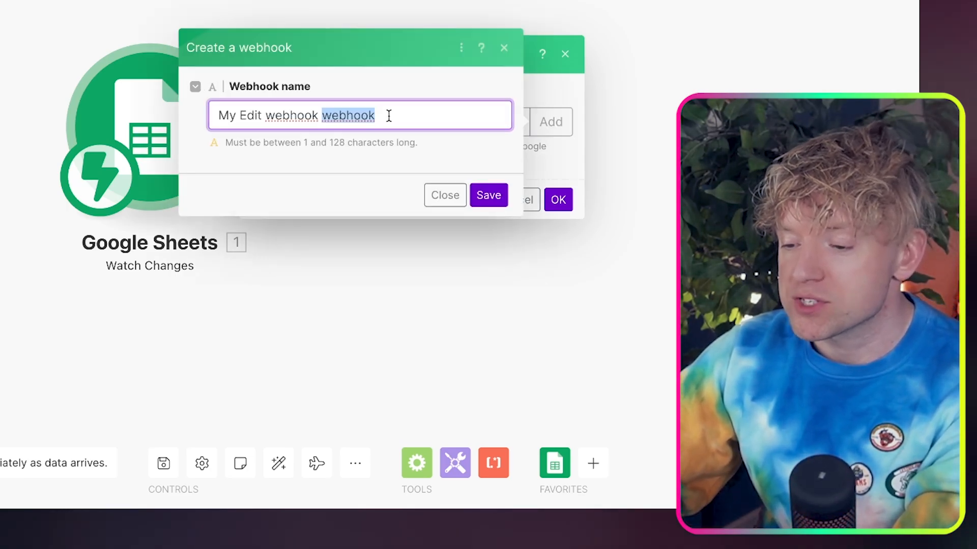
text(work toget)
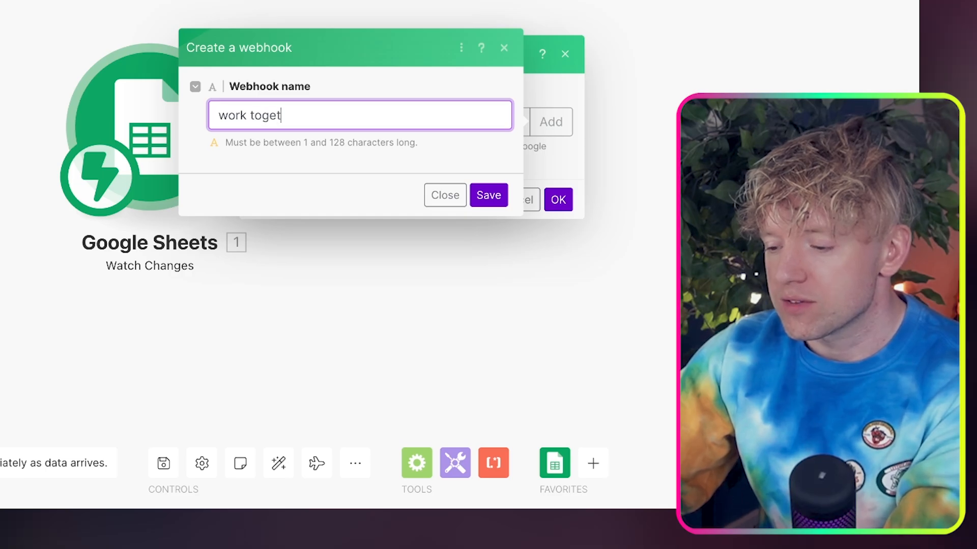
text(her webhook)
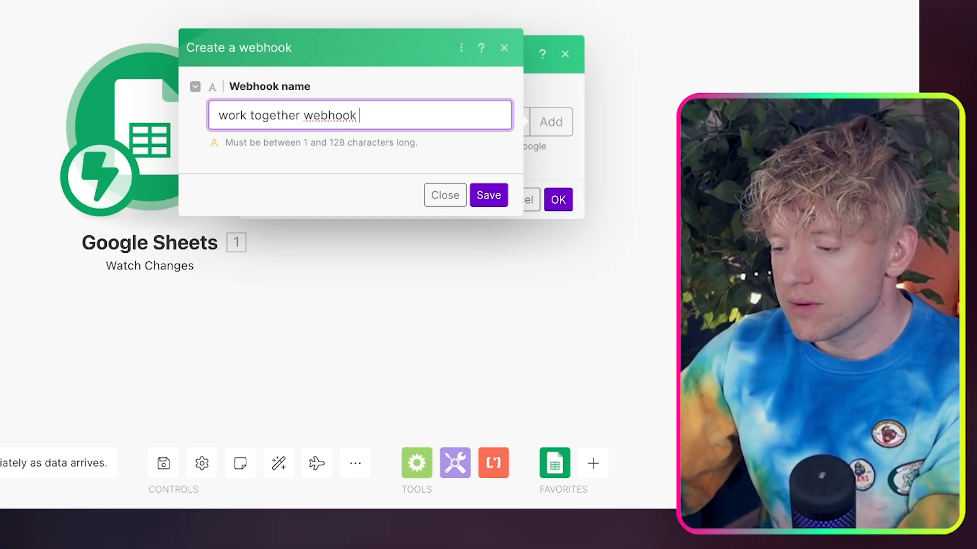
key(ctrl+super+space)
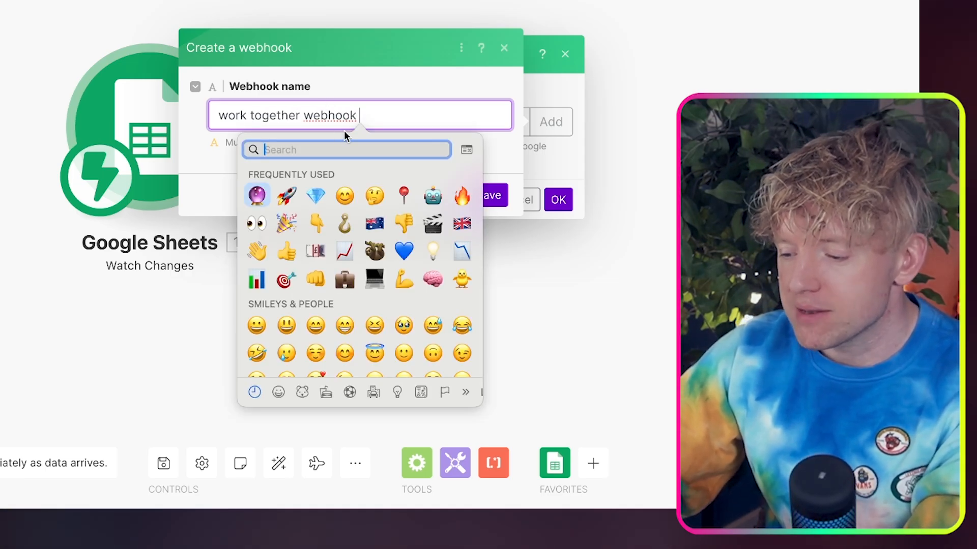
key(Return)
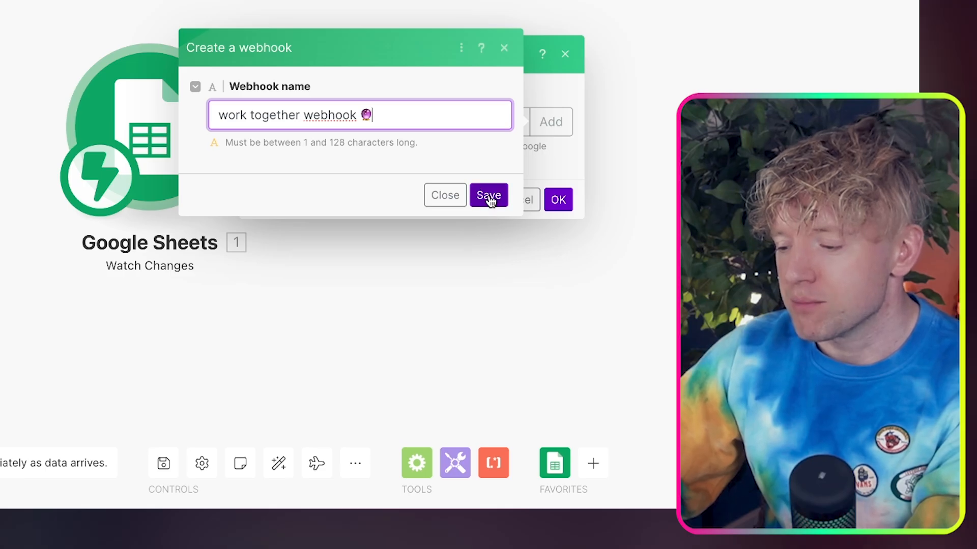
click(489, 197)
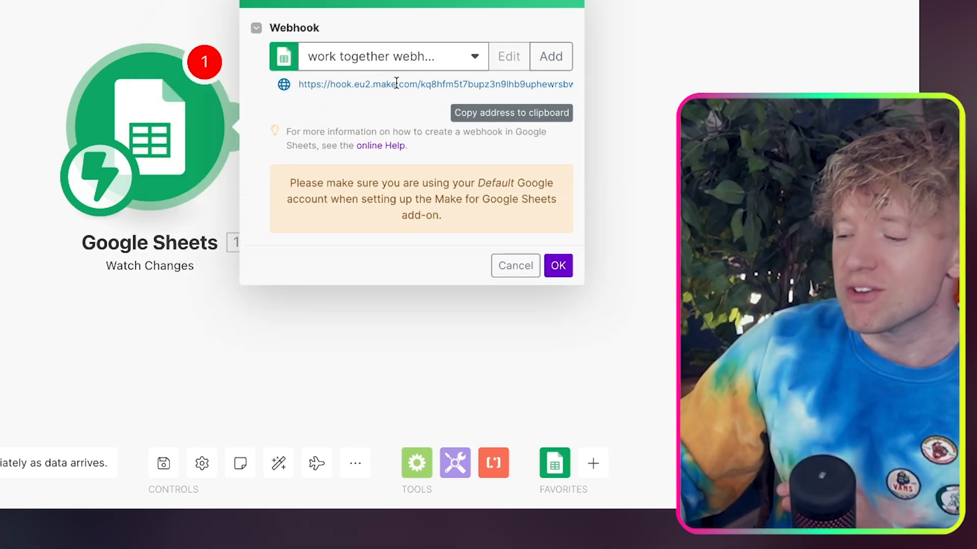
click(513, 116)
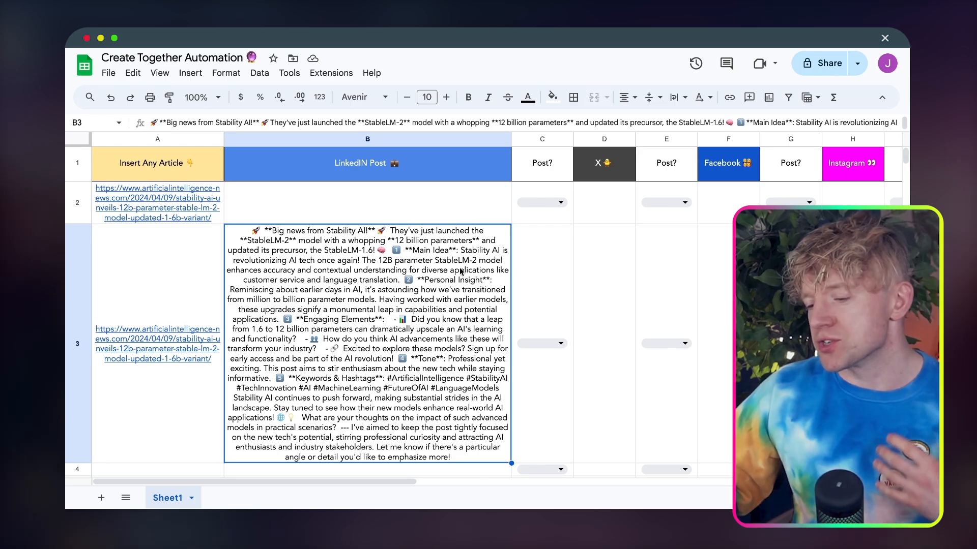
Search the Google Workspace Marketplace for "make" from the Google Sheet, look over the Make for Google Sheets add-on, and close the marketplace
click(337, 77)
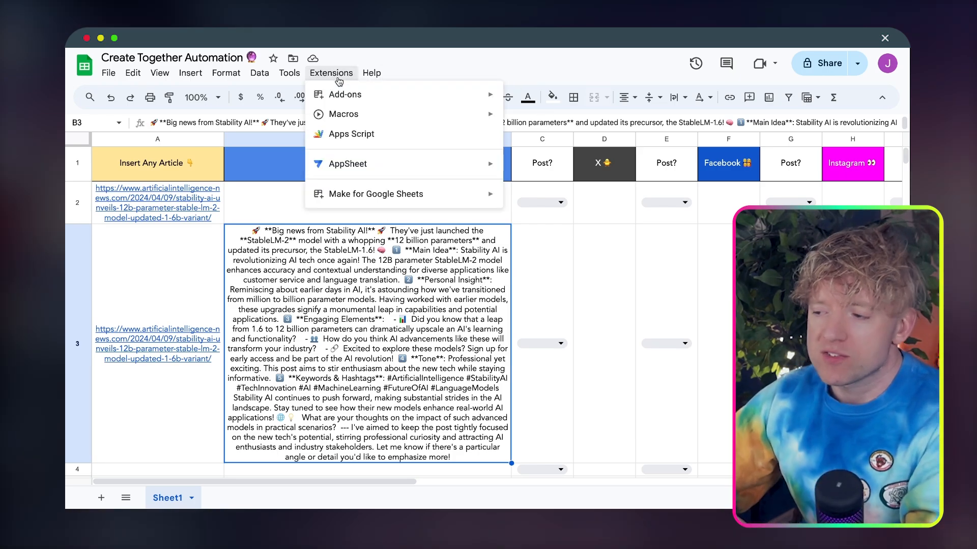
mouse_move(387, 95)
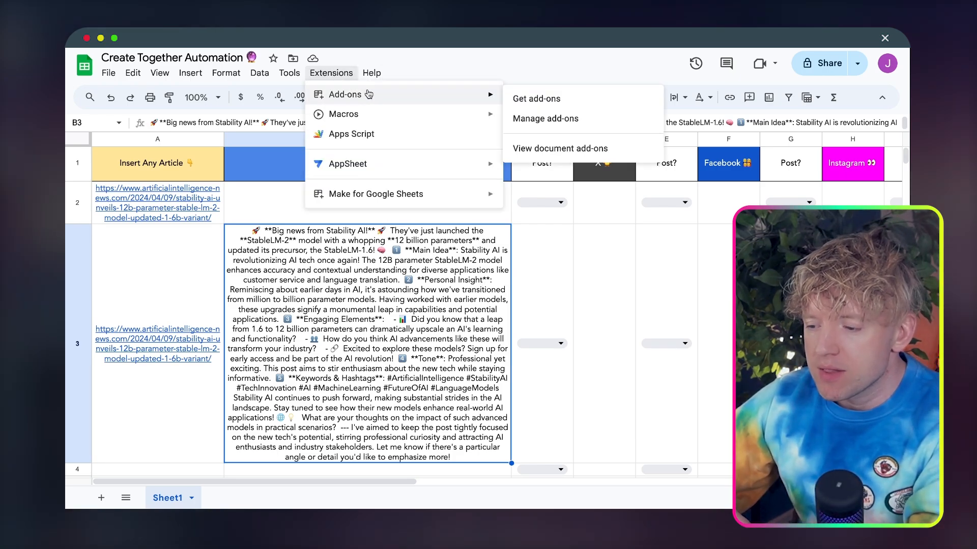
click(560, 101)
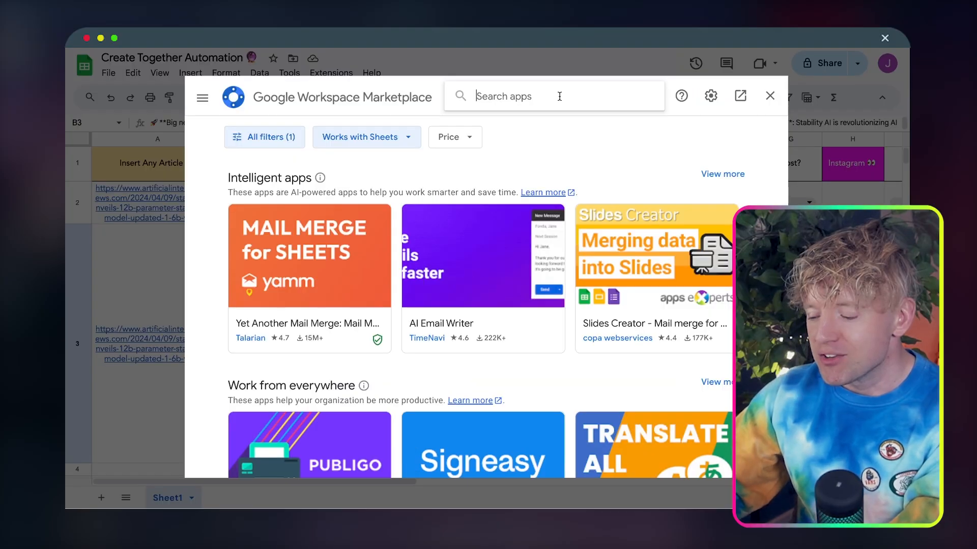
text(make)
key(Return)
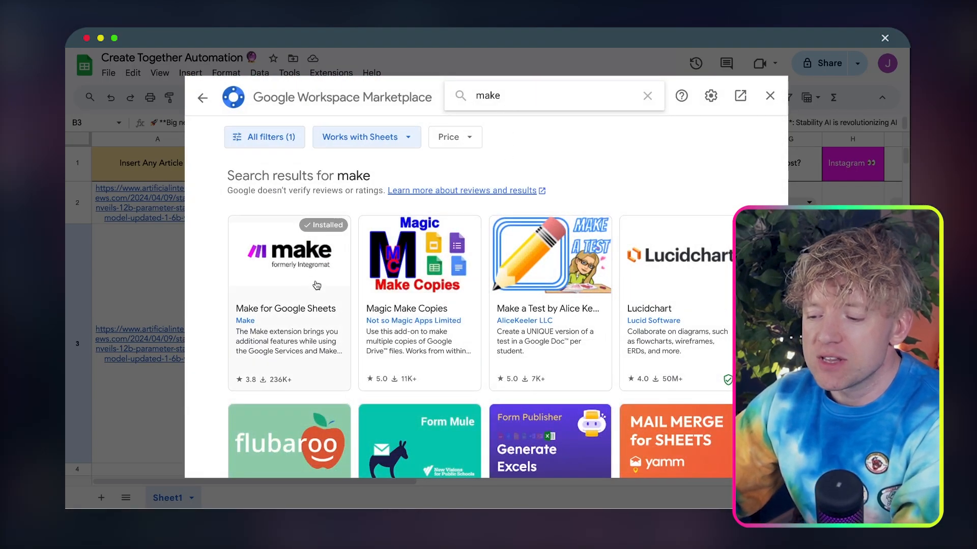
scroll(274, 269, down, 1)
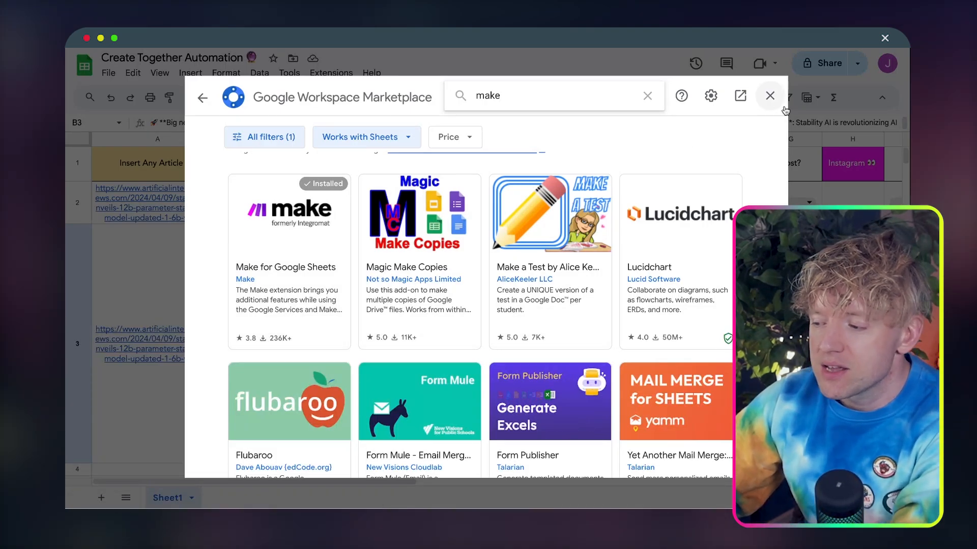
click(769, 95)
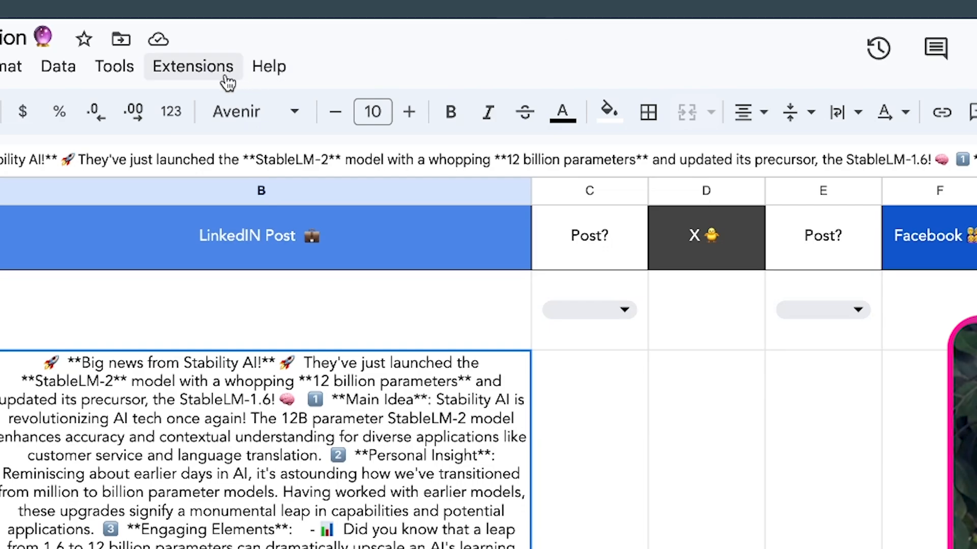
In the Make for Google Sheets settings, paste the copied webhook URL under Watch Changes and save the settings
click(348, 77)
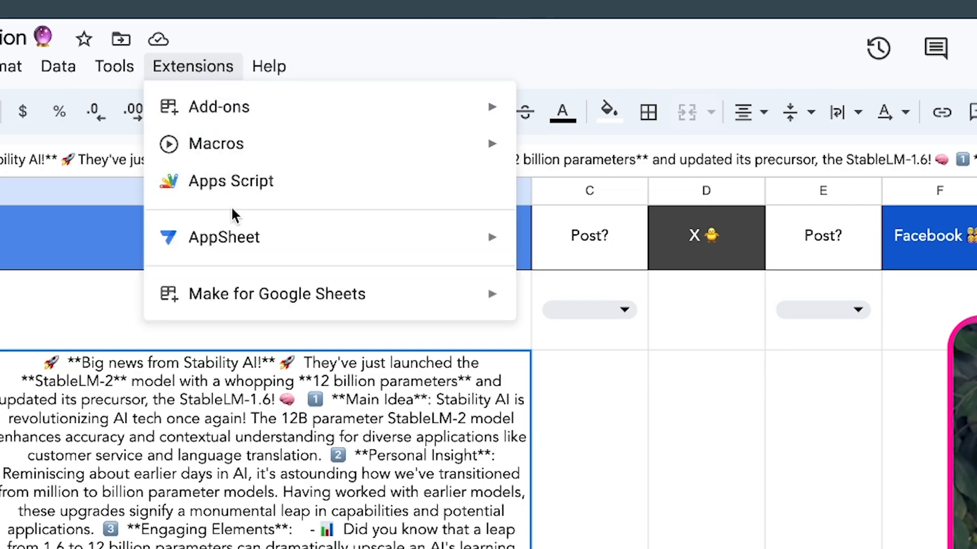
mouse_move(249, 303)
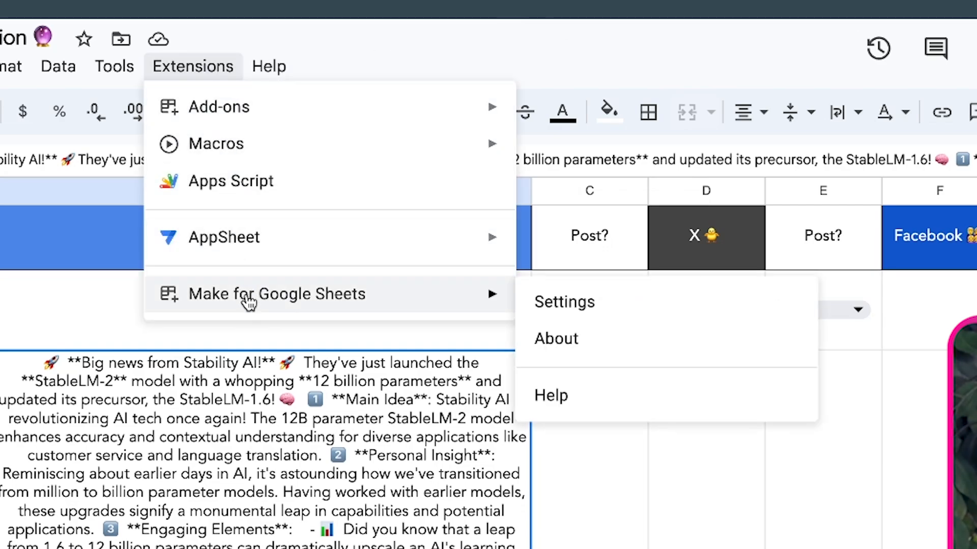
click(544, 305)
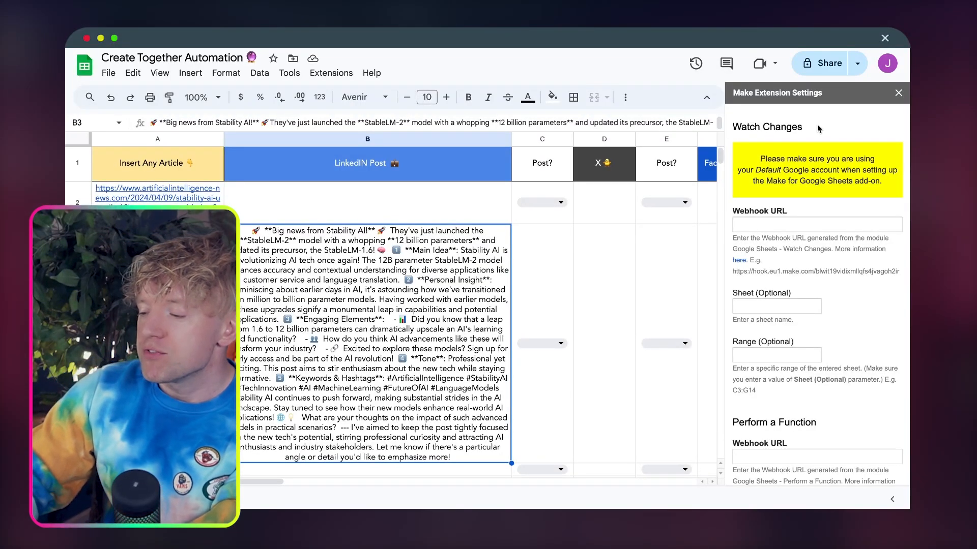
scroll(834, 191, down, 2)
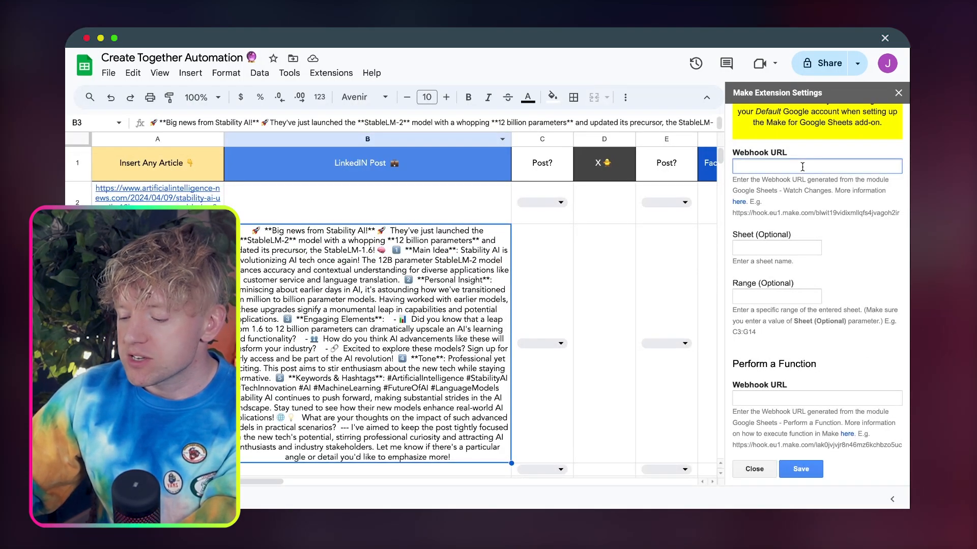
key(super+v)
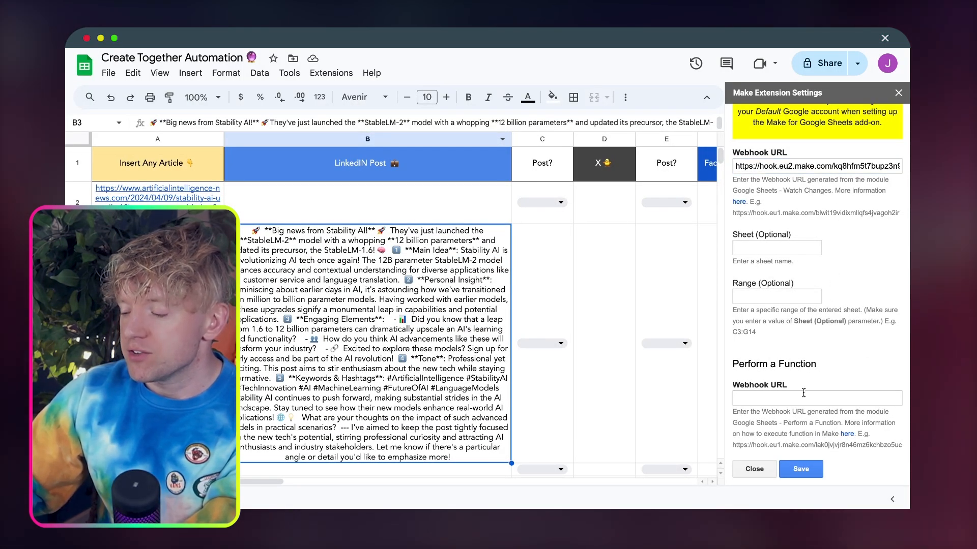
click(808, 472)
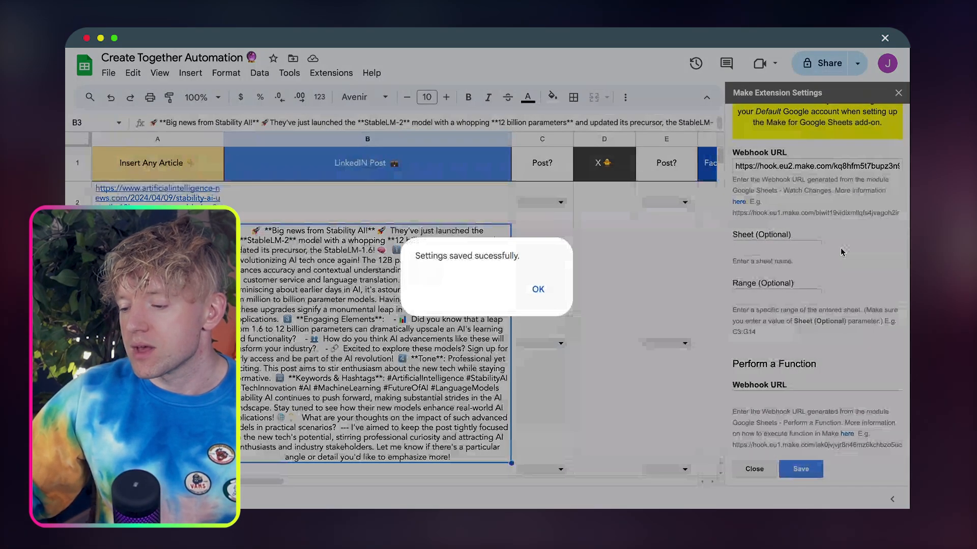
click(538, 289)
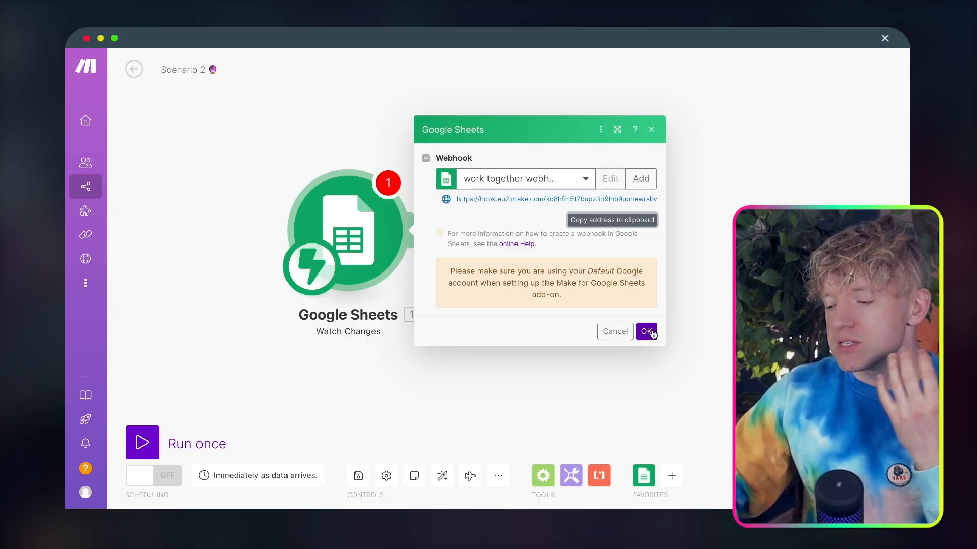
Confirm the Watch Changes webhook setup and run the trigger so it listens for sheet changes
click(646, 331)
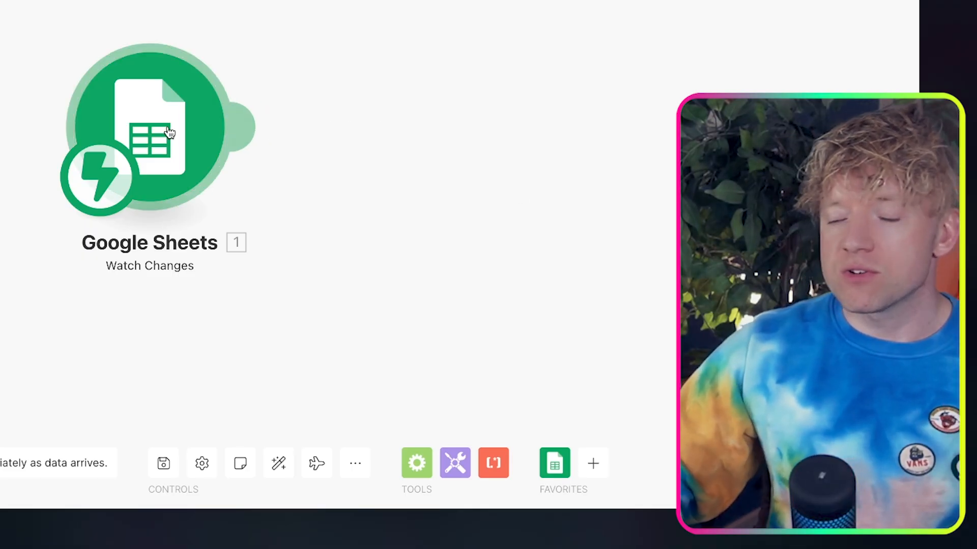
right_click(362, 230)
click(236, 169)
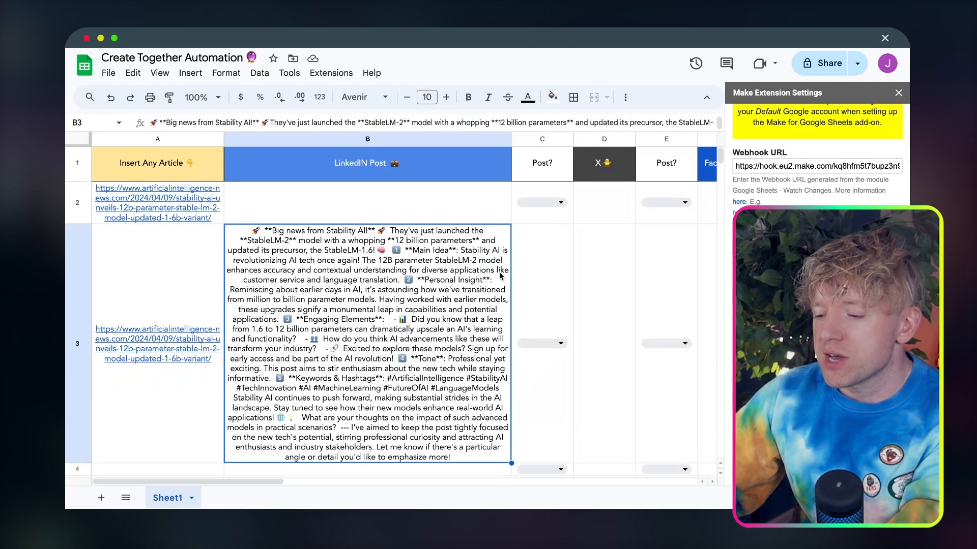
Copy the AI-written post from cell B3 of the Create Together Automation sheet into cell B4
scroll(497, 279, down, 2)
click(422, 421)
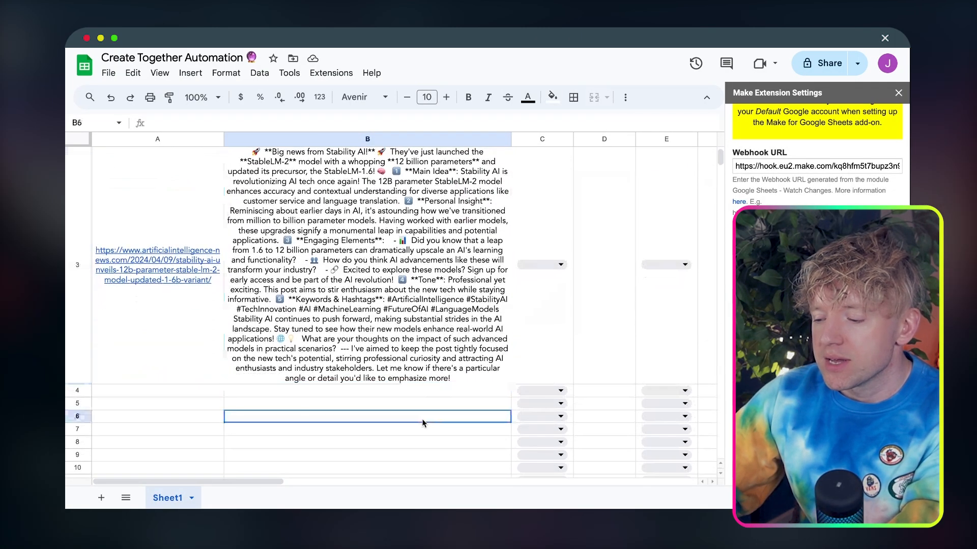
click(428, 342)
key(super+c)
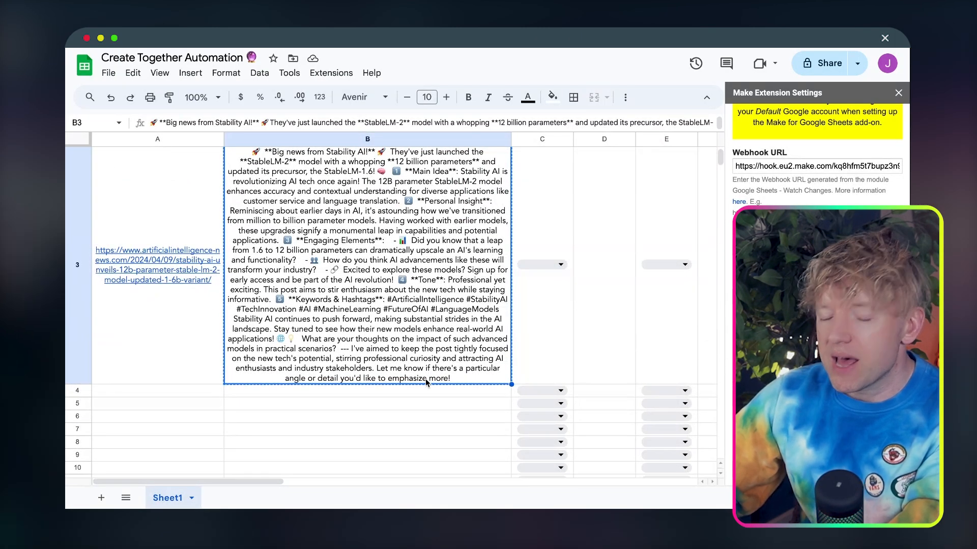
scroll(425, 379, down, 1)
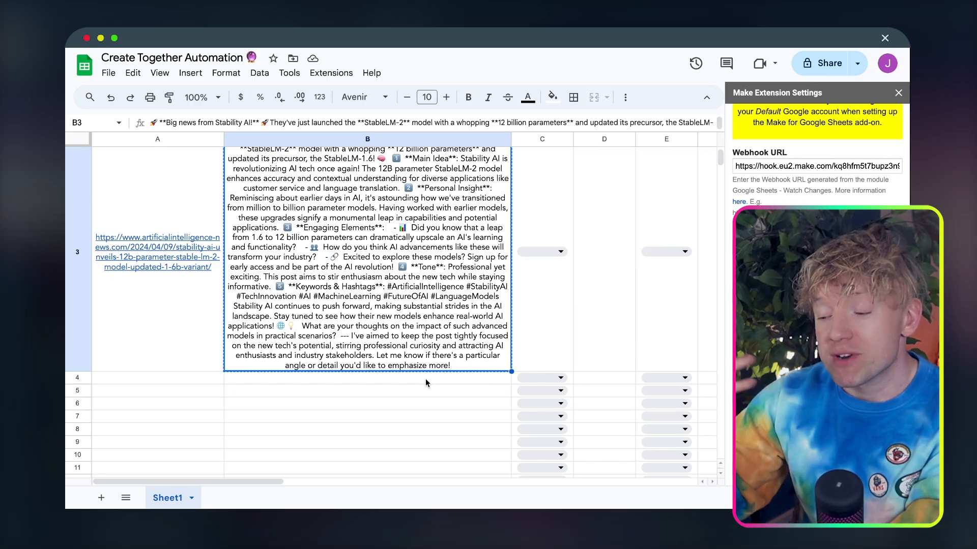
click(427, 379)
key(super+v)
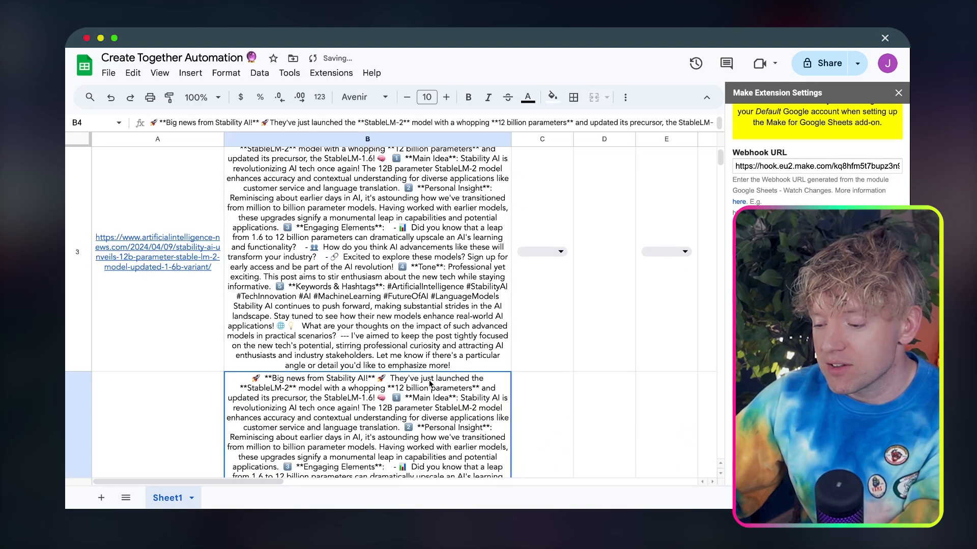
scroll(494, 278, down, 1)
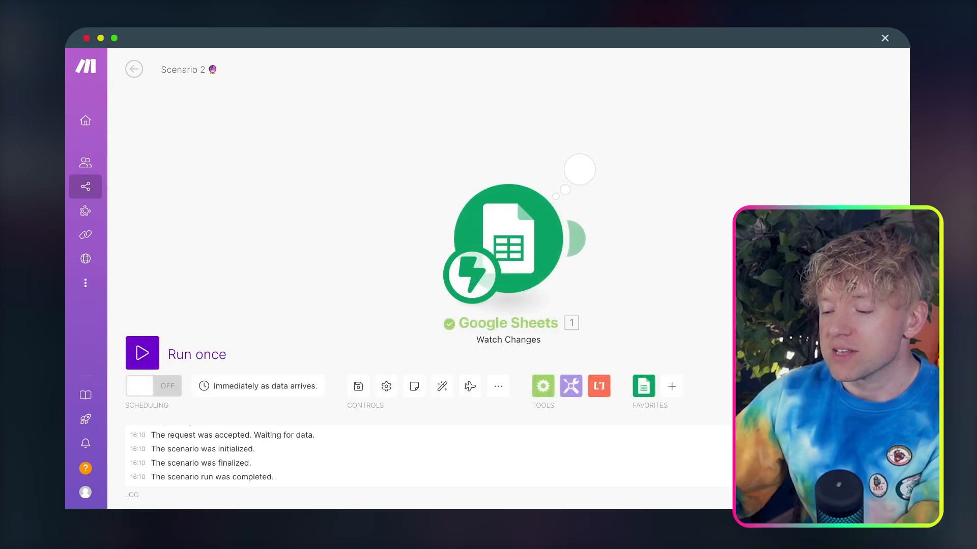
Examine the Watch Changes output bundle in Make, including the user details and the column B text under row values
drag(742, 215, 592, 188)
click(428, 142)
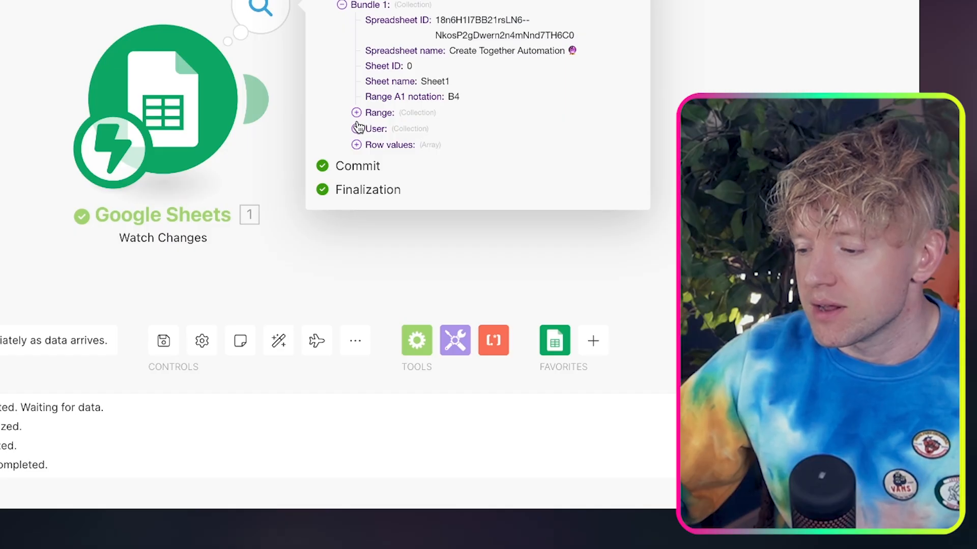
click(512, 233)
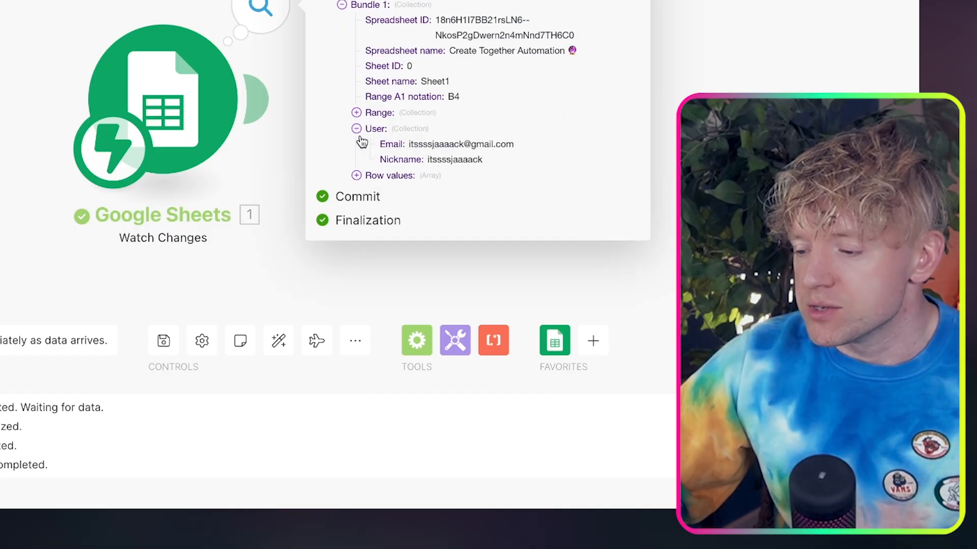
click(357, 176)
click(371, 192)
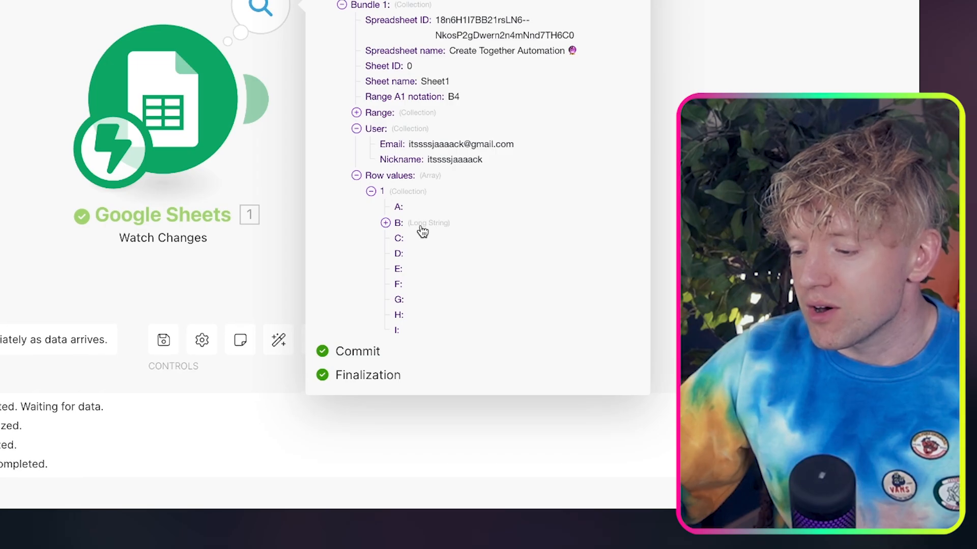
click(386, 223)
scroll(475, 257, down, 5)
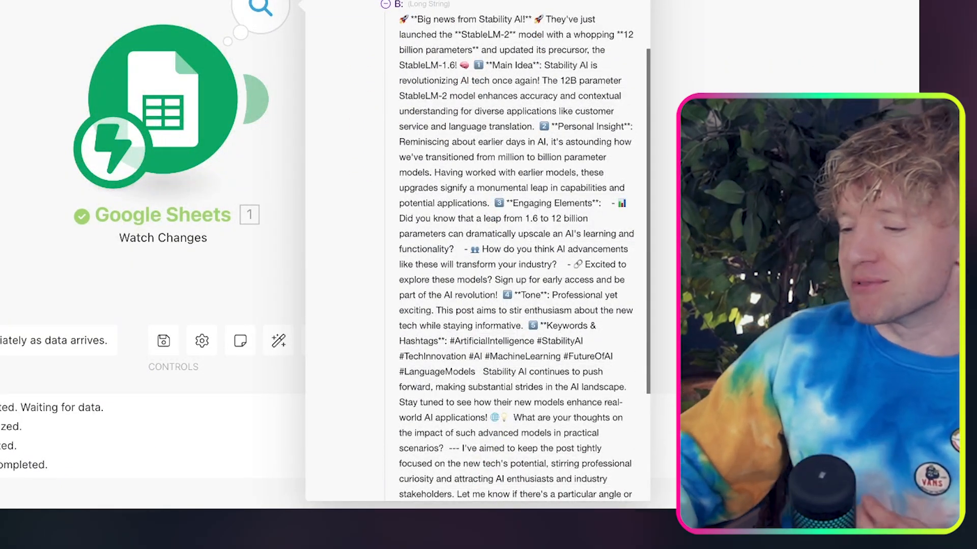
scroll(508, 250, down, 2)
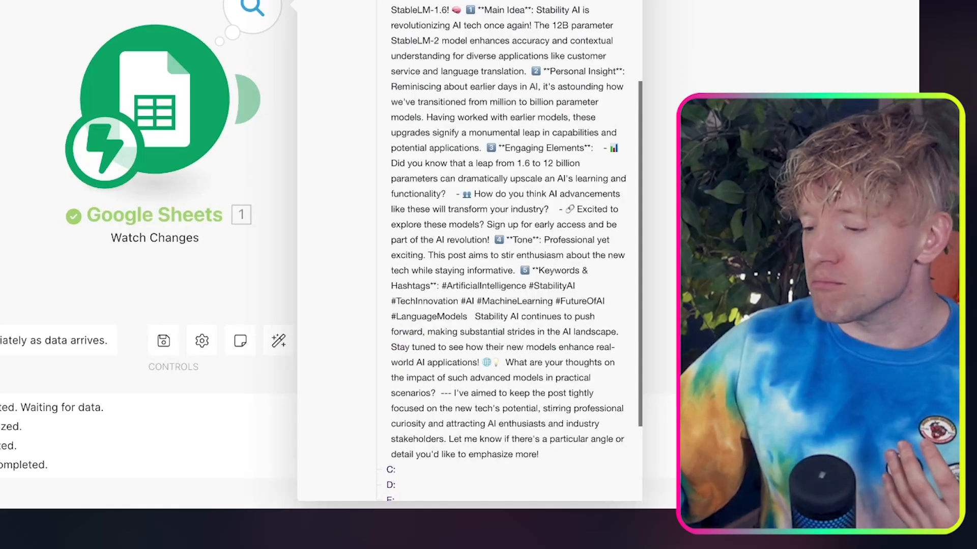
Compare the Range A1 notation in the trigger output with the edited cell and the approval options beside it in the sheet
click(700, 20)
click(255, 28)
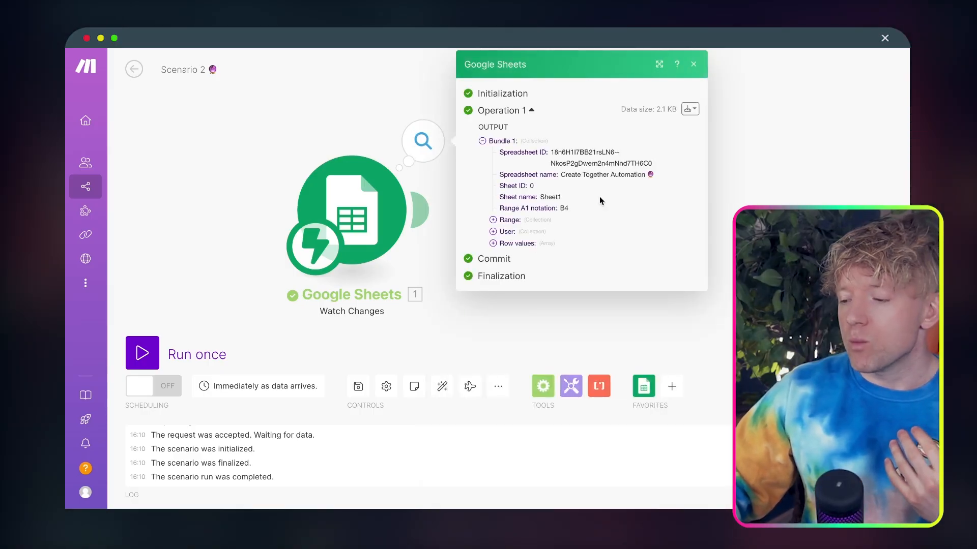
drag(560, 208, 566, 208)
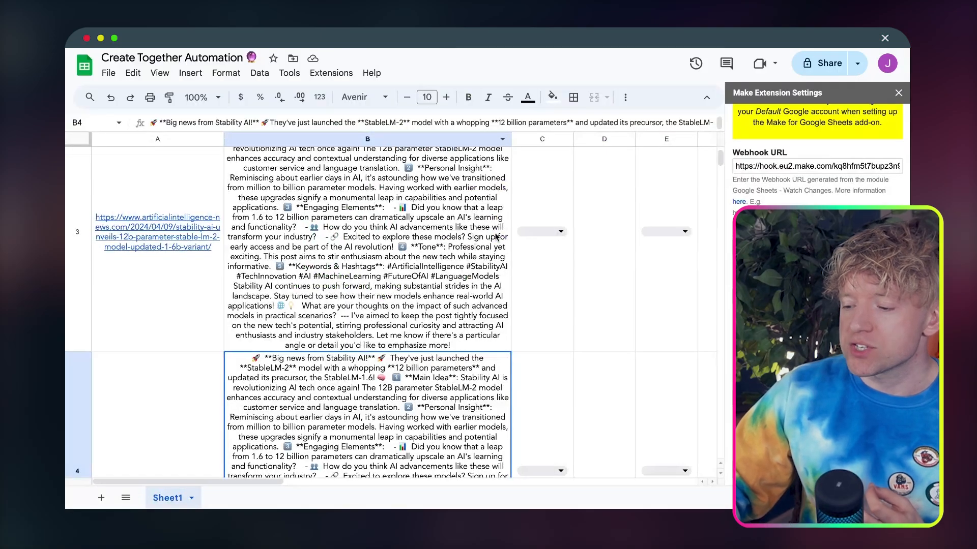
scroll(487, 299, down, 5)
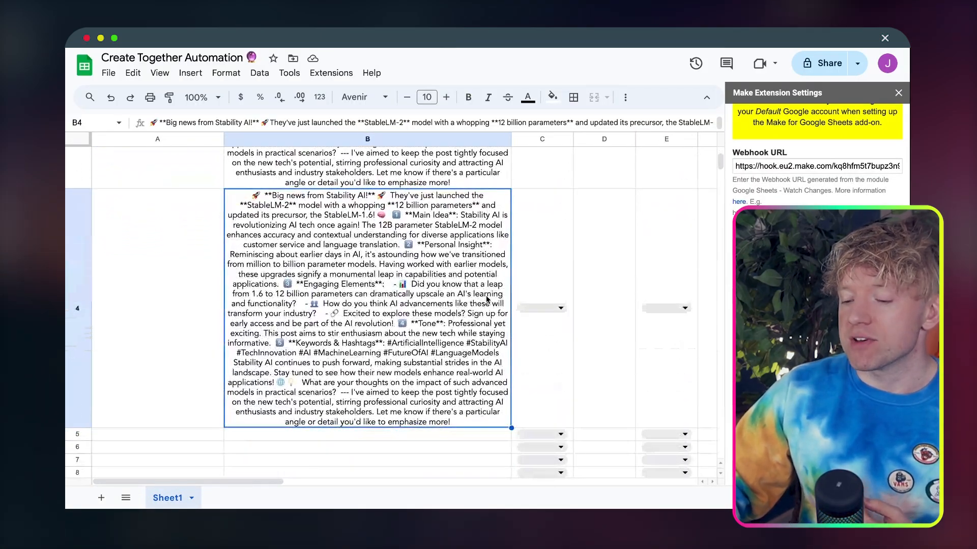
click(561, 309)
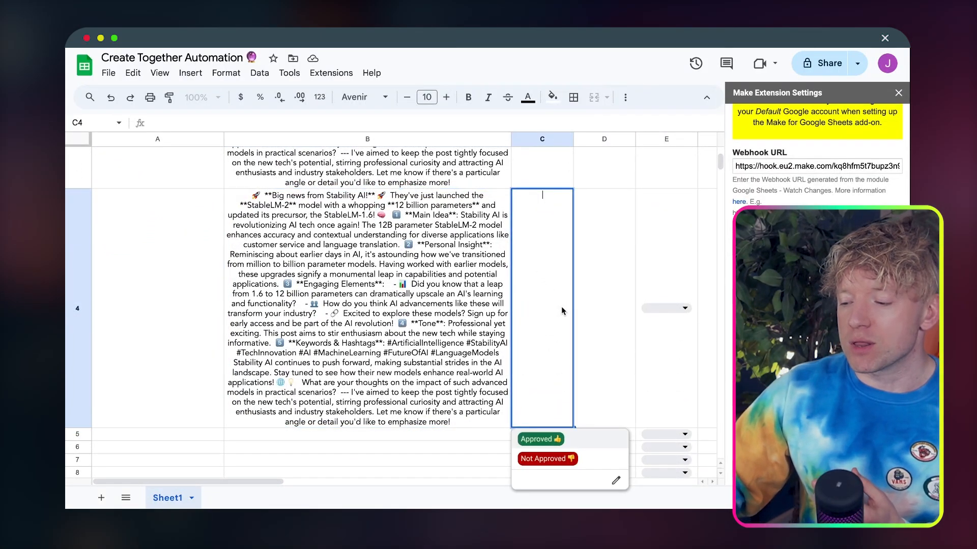
click(483, 265)
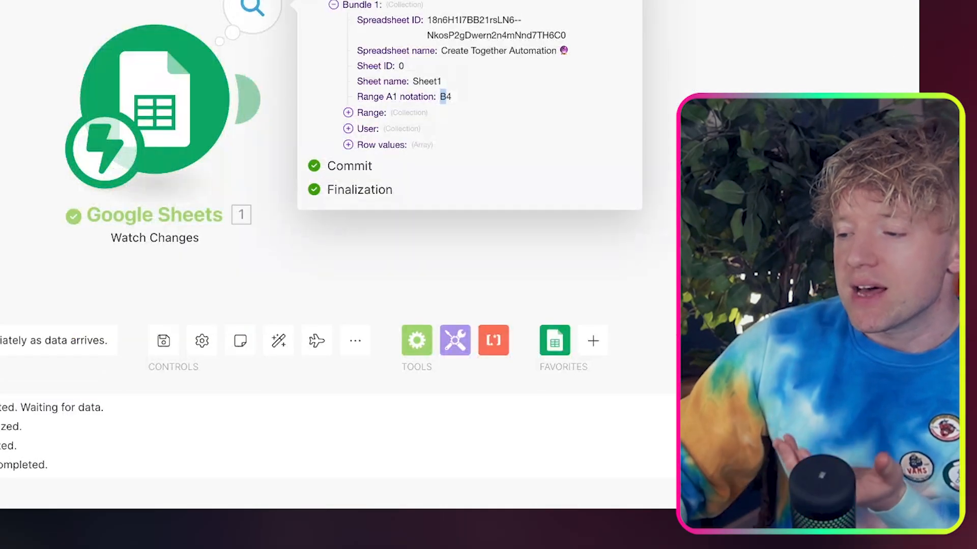
click(681, 112)
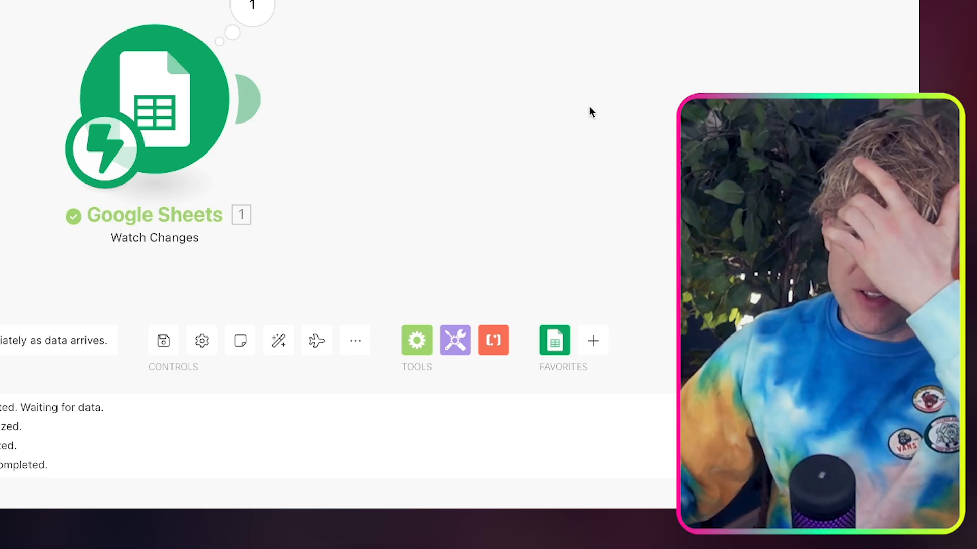
Add the OpenAI Message an Assistant module after Watch Changes and review the Excel B to C Bot instructions document
click(251, 99)
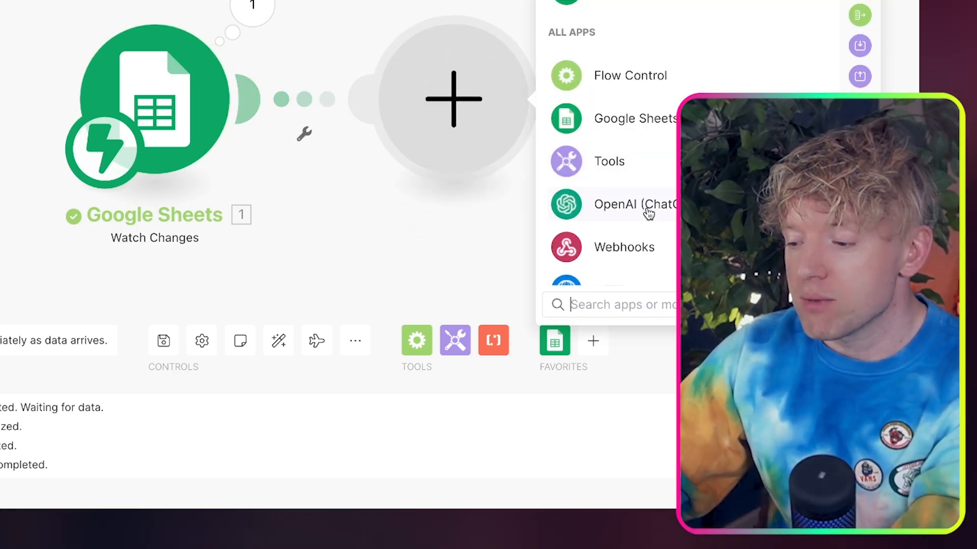
text(message an)
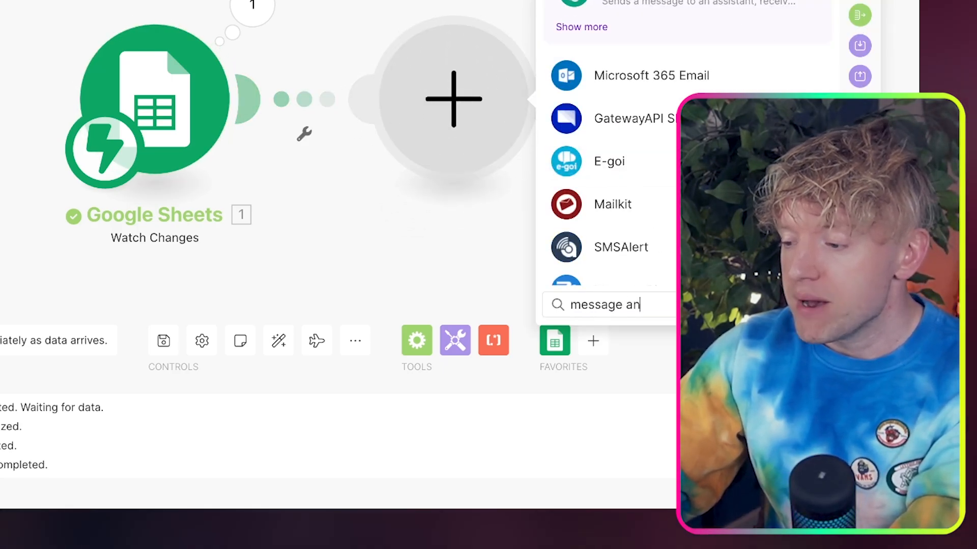
click(707, 18)
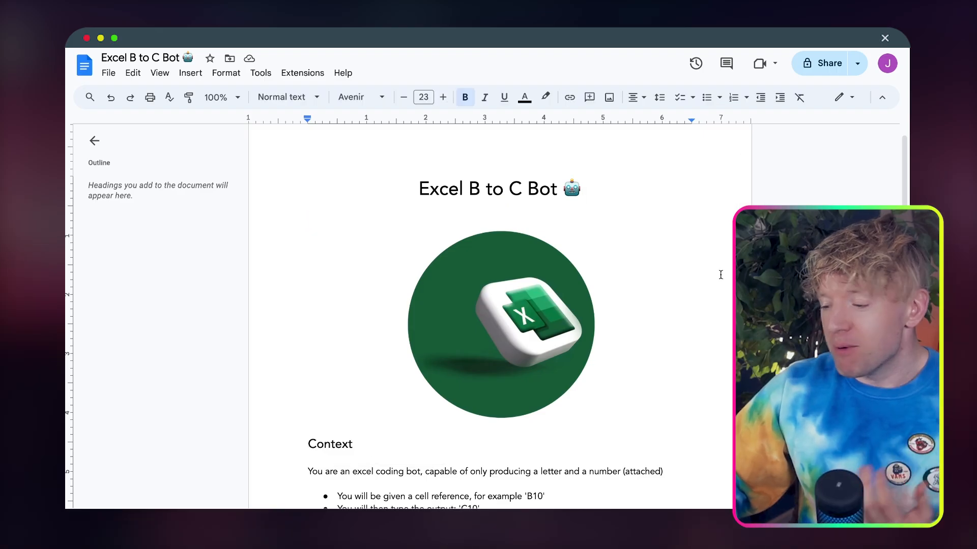
scroll(721, 274, down, 3)
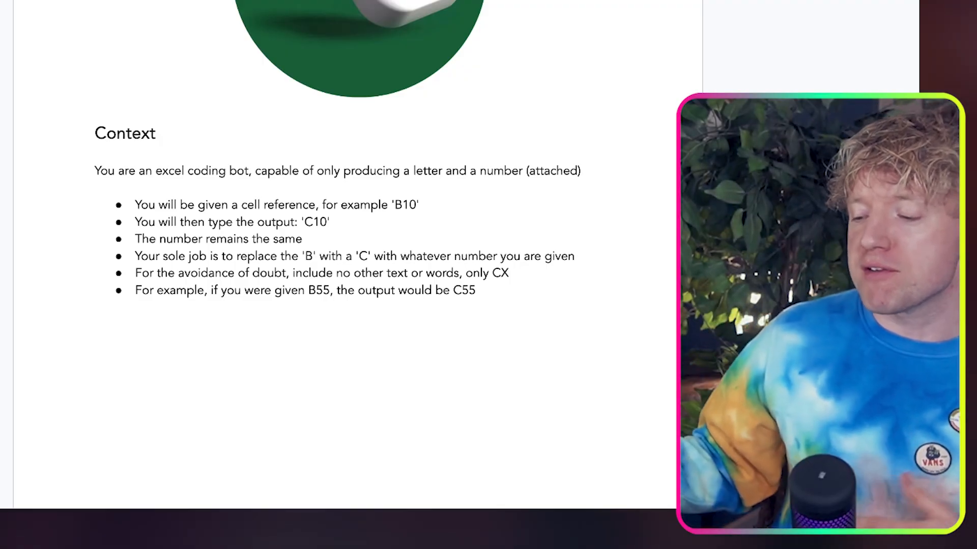
scroll(519, 109, up, 3)
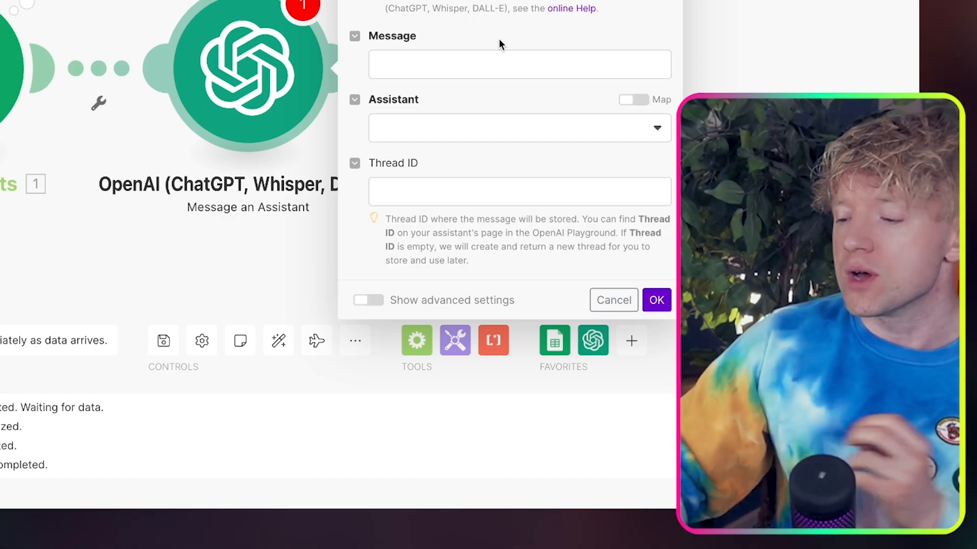
Map the trigger's Range A1 notation as the assistant's message and test-run only this module with b4 as the notation
click(499, 64)
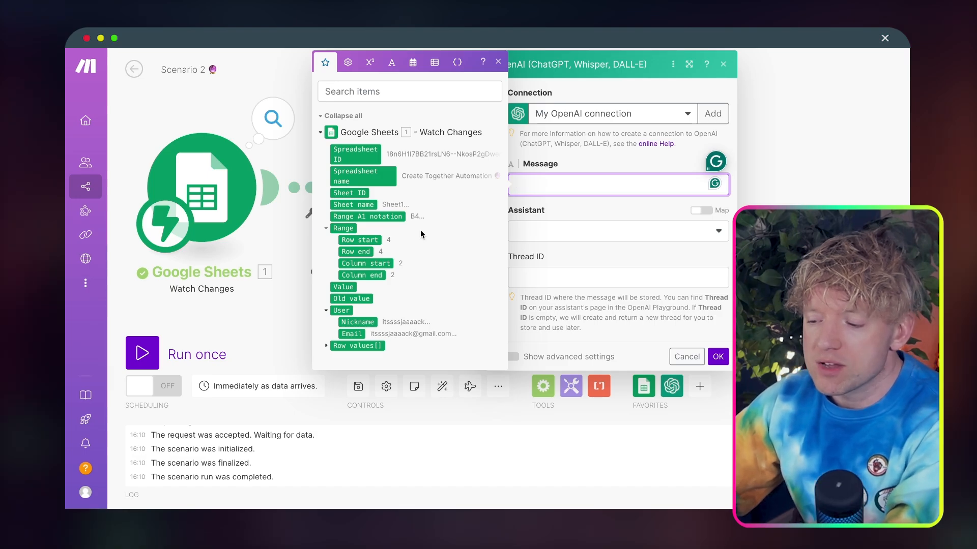
click(393, 217)
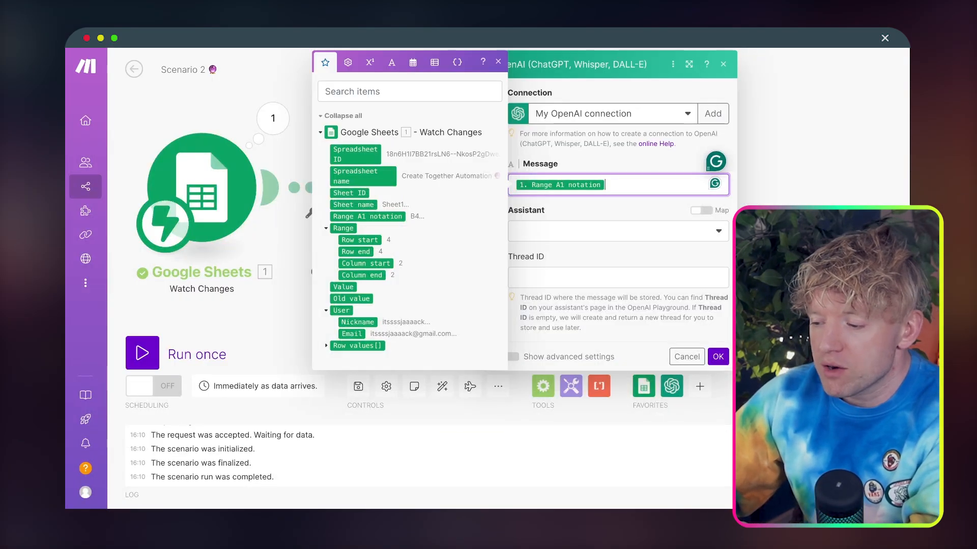
click(660, 260)
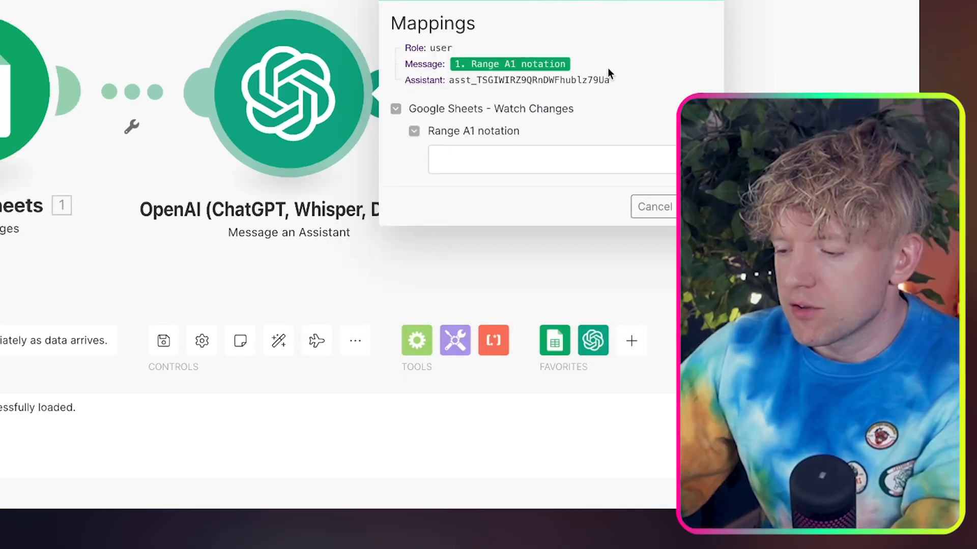
click(534, 170)
text(b3)
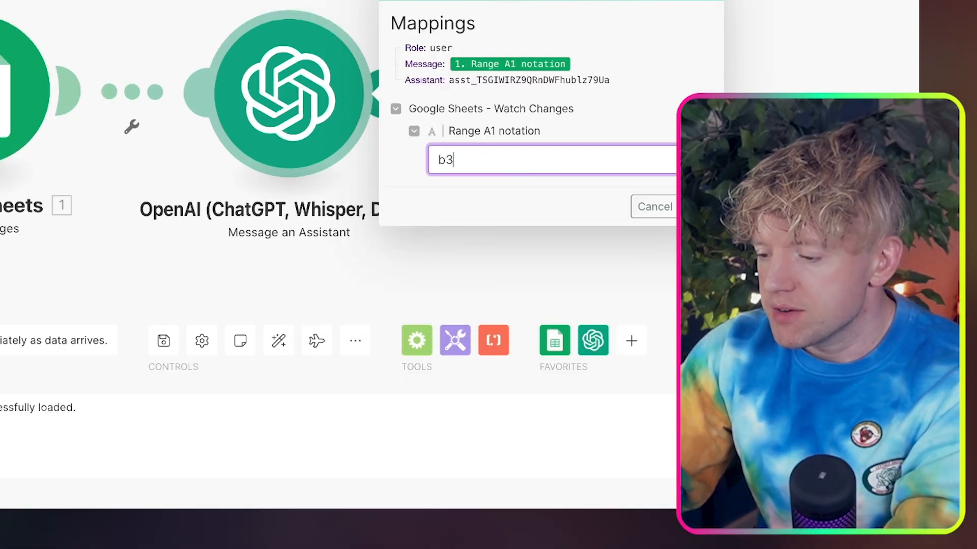
key(BackSpace)
text(4)
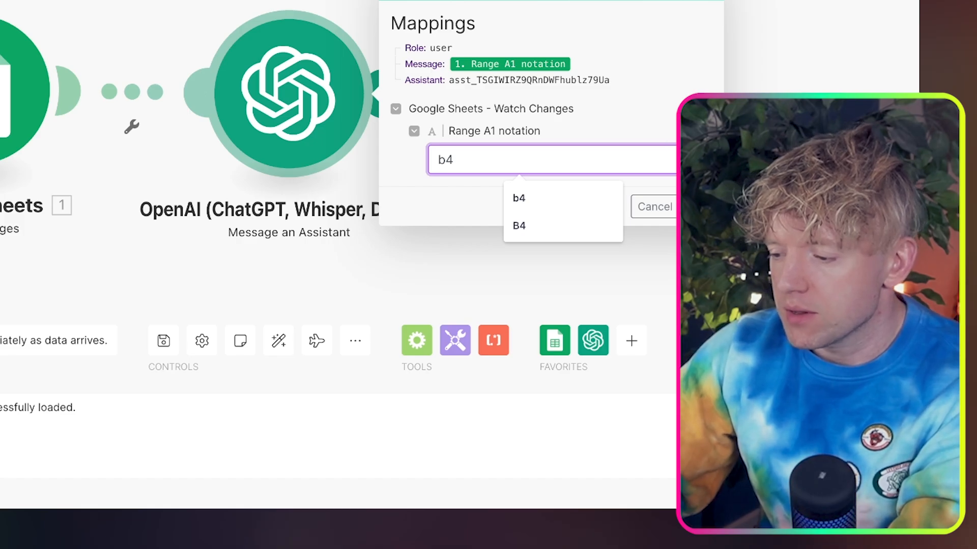
click(699, 207)
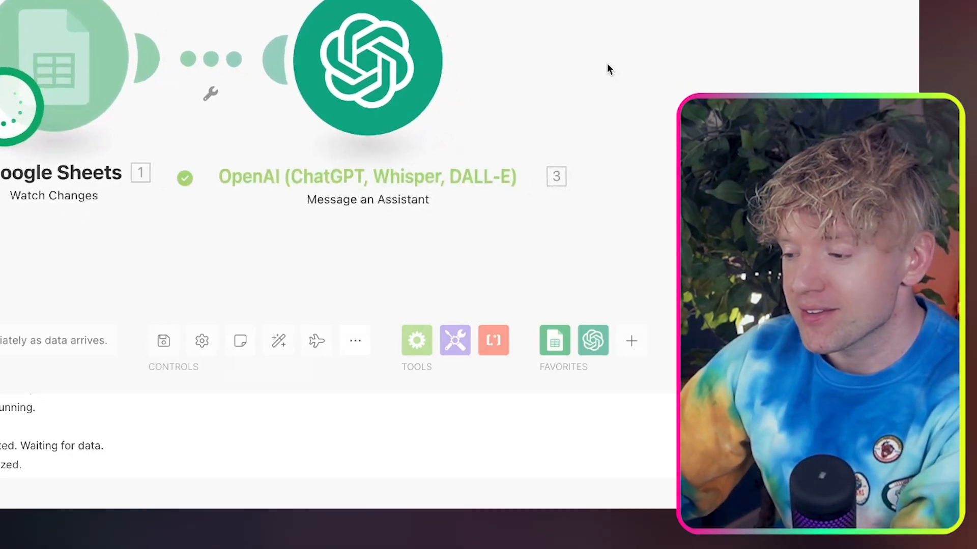
Inspect the Message an Assistant output bundle, including its result and the text inside the content array
click(467, 1)
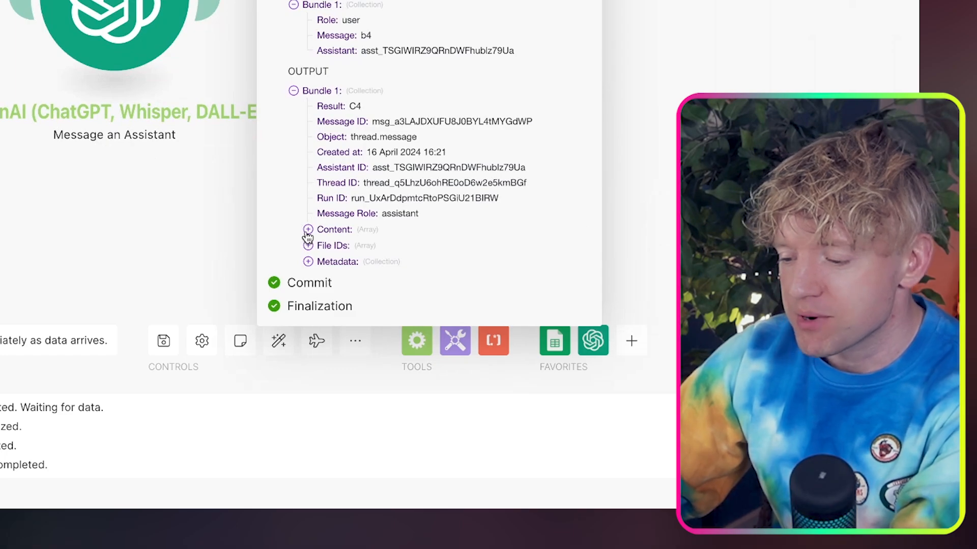
click(308, 230)
click(323, 246)
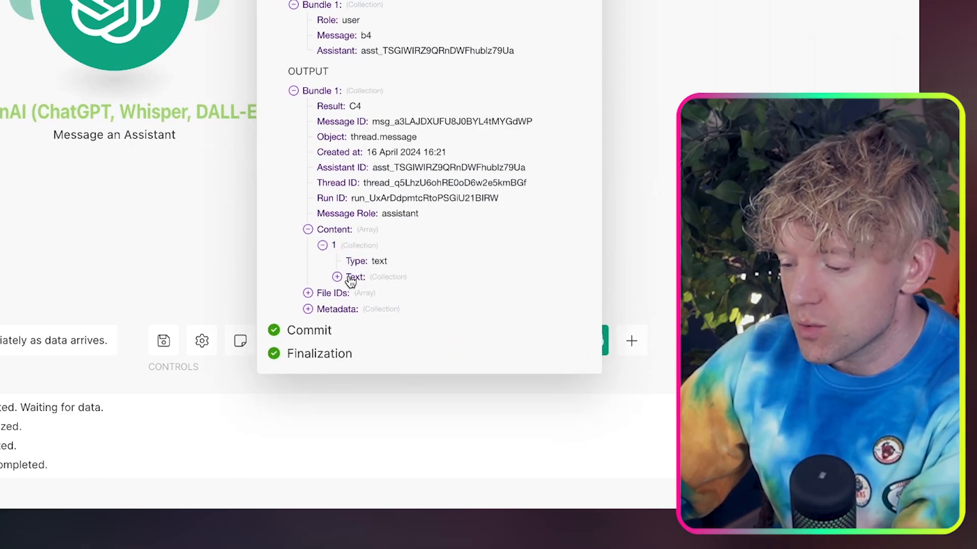
click(350, 282)
click(728, 76)
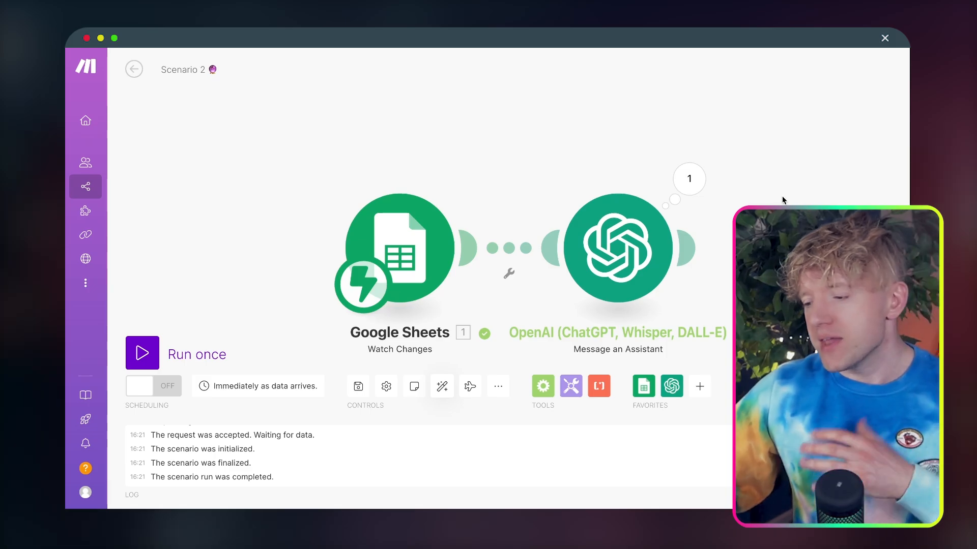
Add a Google Sheets Get a Cell module after the OpenAI Message an Assistant module
right_click(782, 198)
click(779, 168)
drag(834, 199, 750, 142)
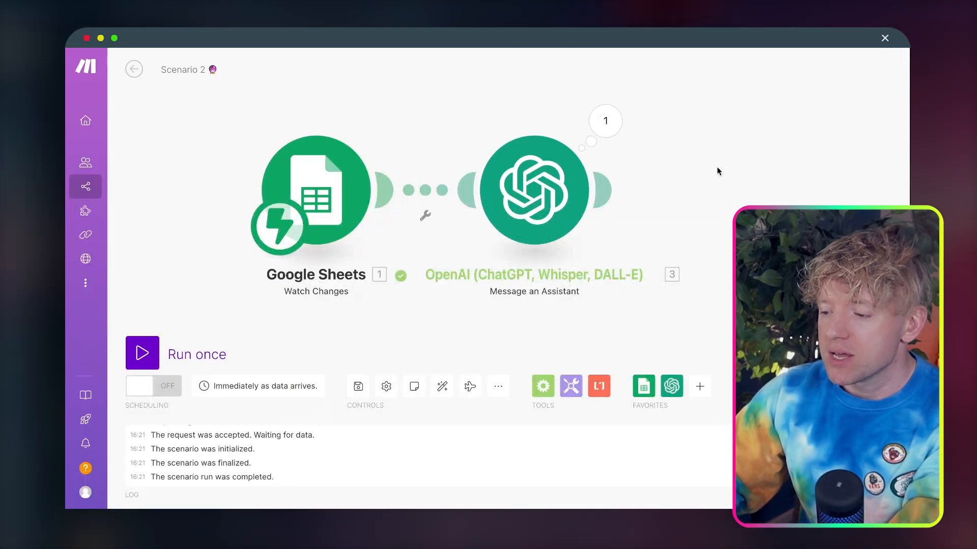
drag(717, 170, 584, 198)
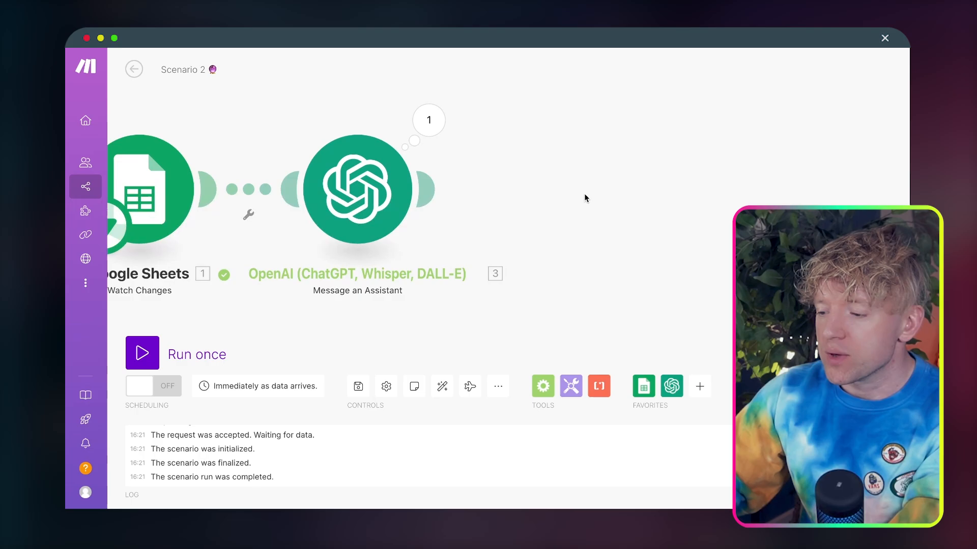
click(425, 193)
click(722, 100)
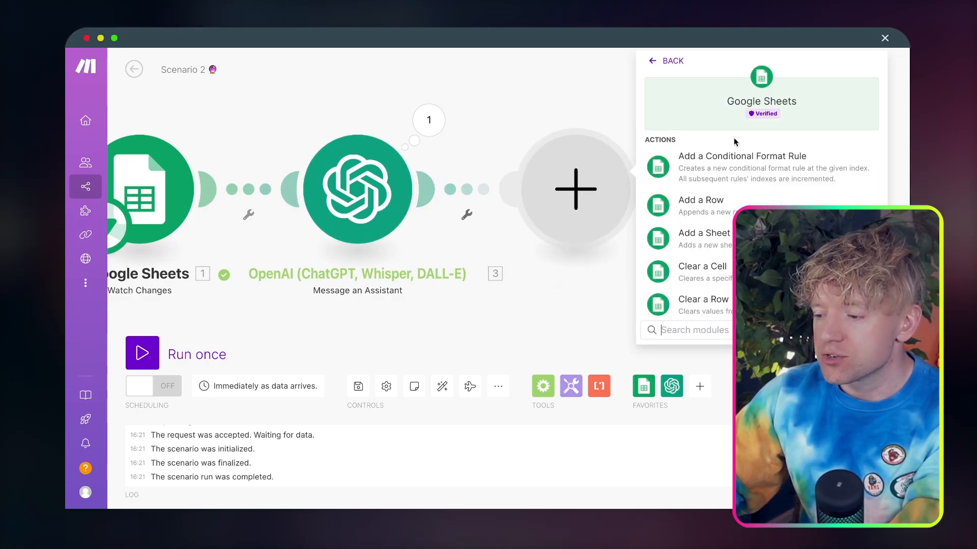
text(get)
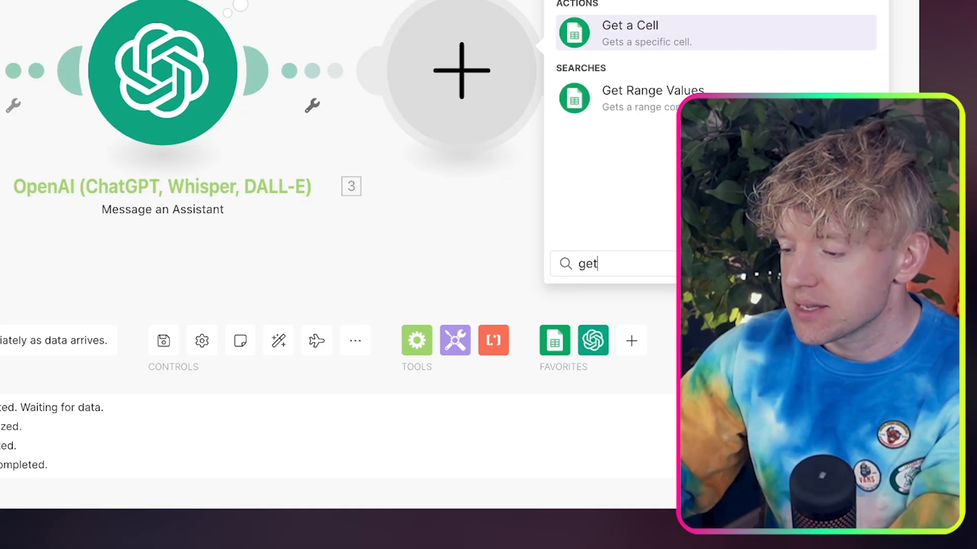
click(706, 36)
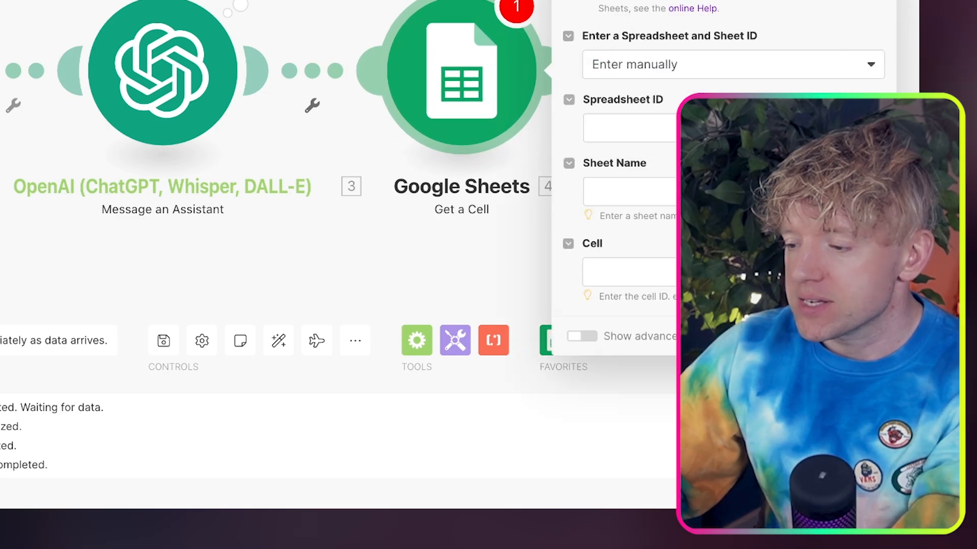
Choose the Create Together Automation spreadsheet and Sheet1 for the Get a Cell module, selecting them from the list
click(683, 69)
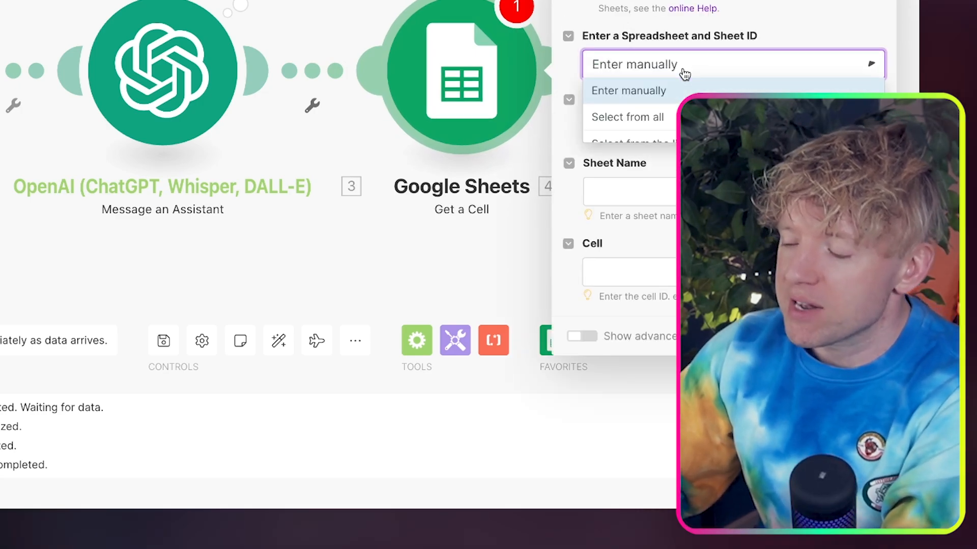
click(656, 144)
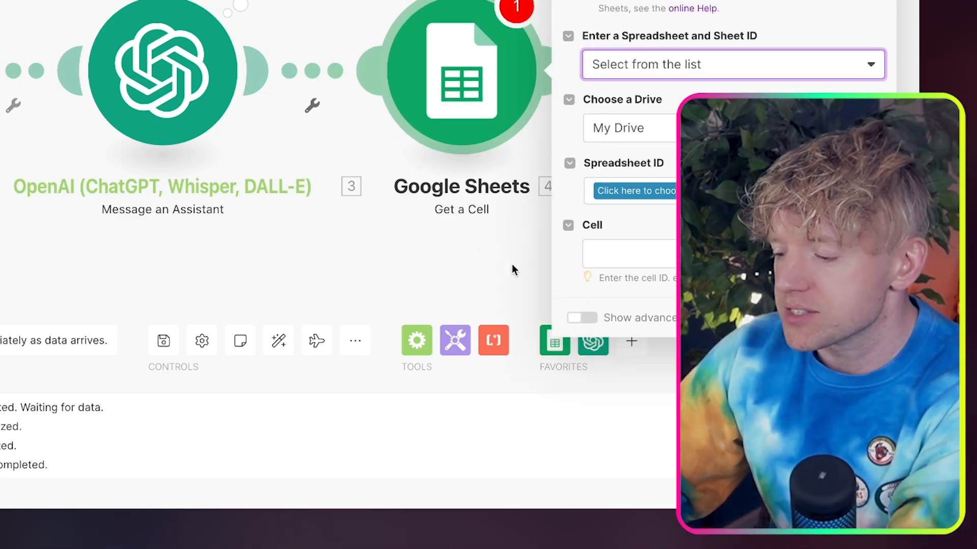
drag(512, 264, 236, 248)
click(400, 193)
click(462, 217)
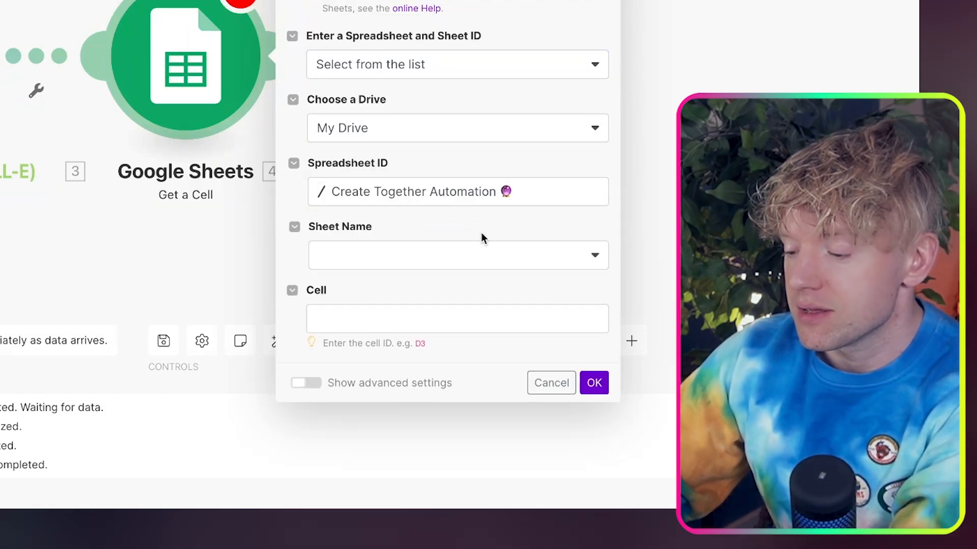
click(493, 248)
click(478, 280)
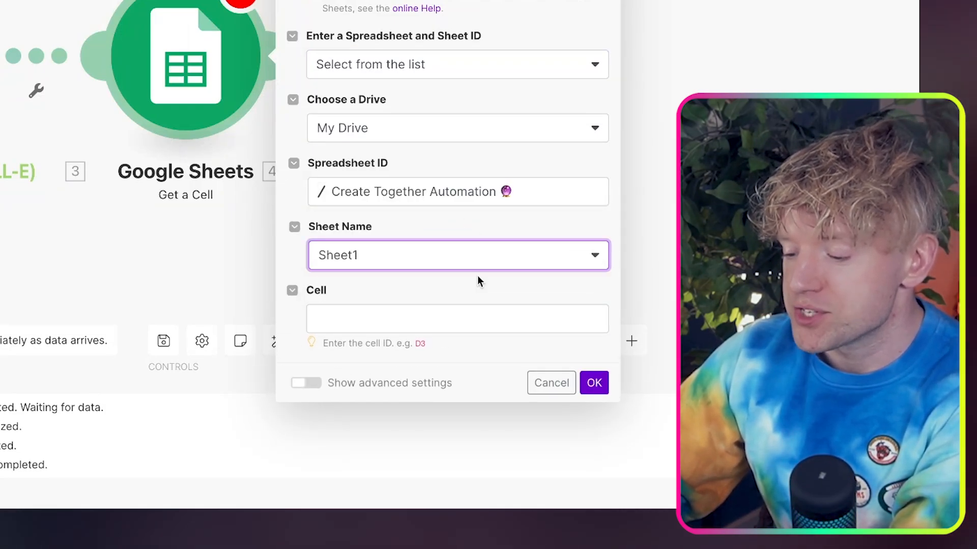
Map the assistant's Result as the cell to get and save the module settings
click(448, 318)
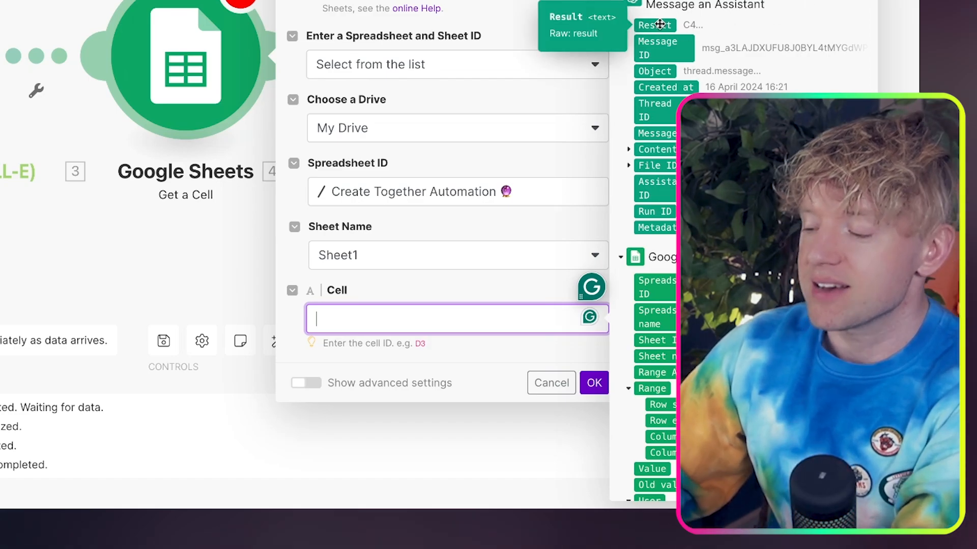
click(659, 24)
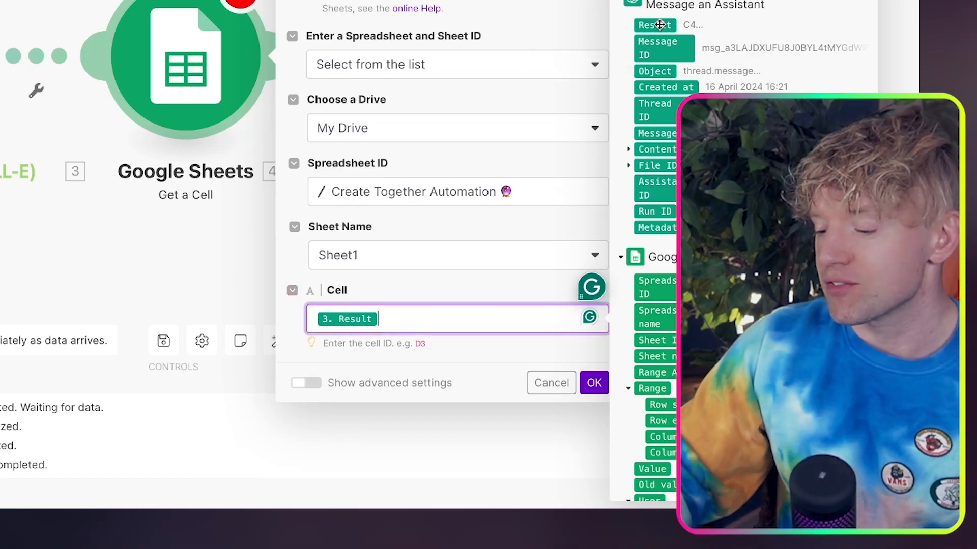
click(591, 383)
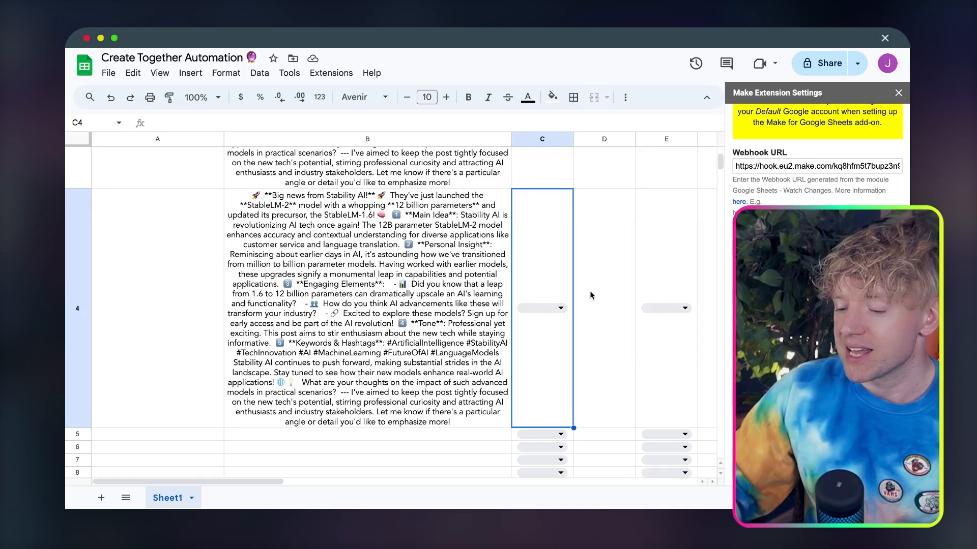
Mark the row 4 post as Approved 👍 in cell C4 of the sheet and widen column C
click(557, 311)
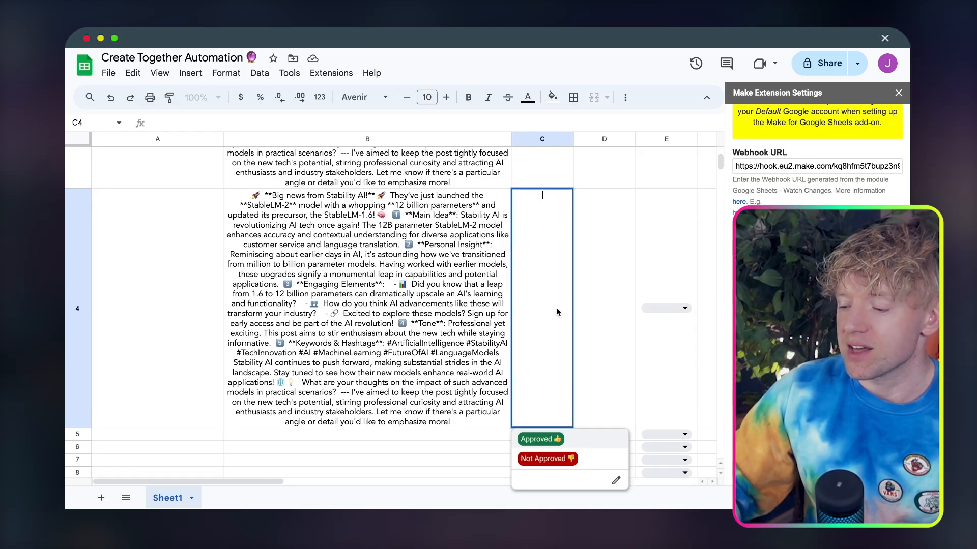
click(585, 441)
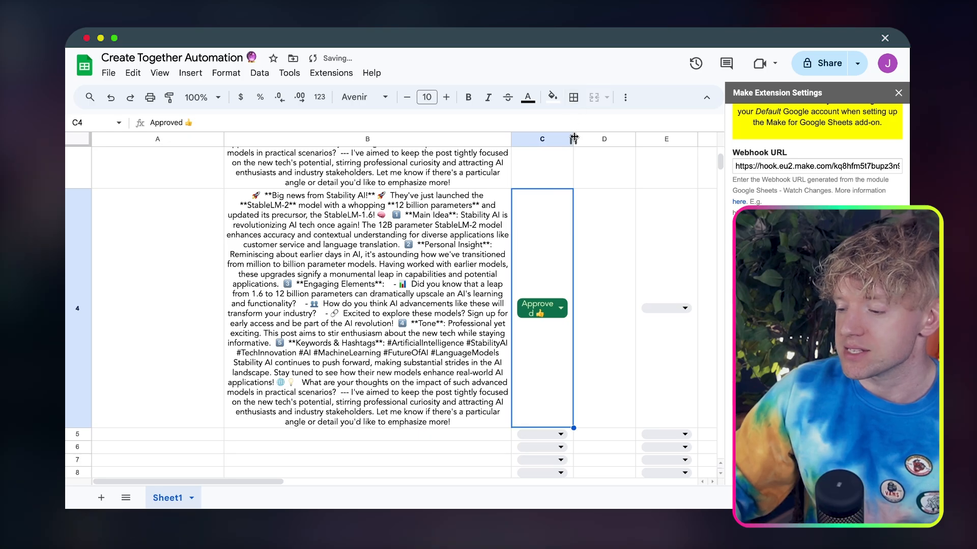
drag(574, 139, 603, 139)
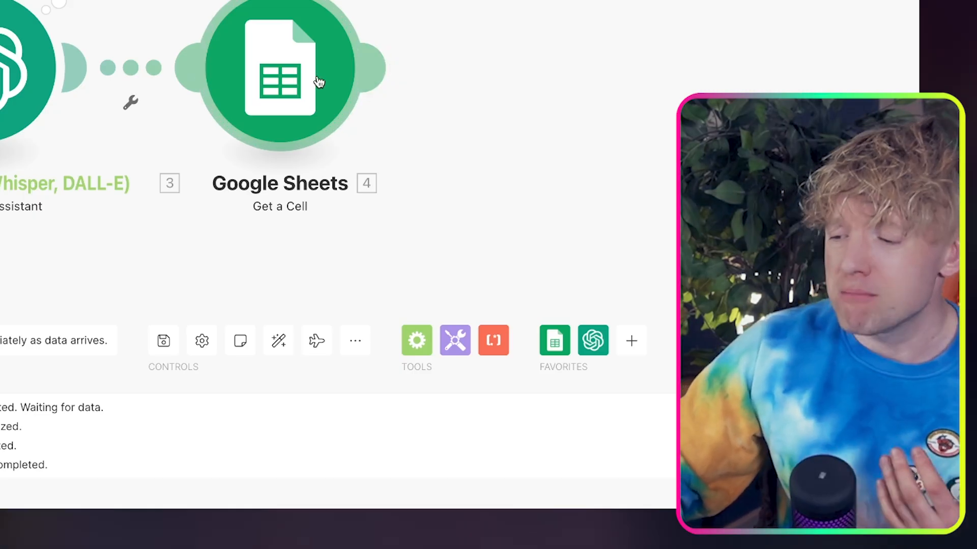
Test-run only the Get a Cell module in Make with c4 as the assistant's result
right_click(319, 82)
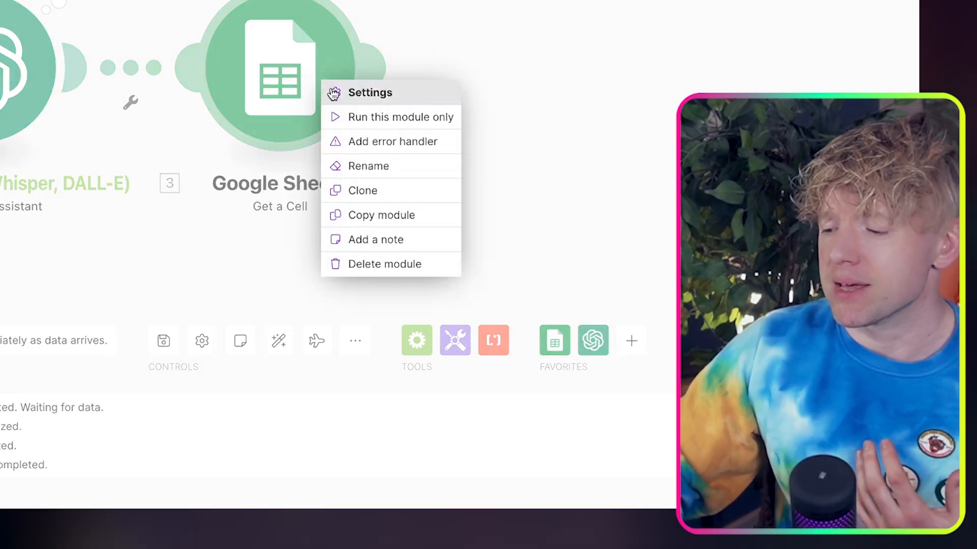
click(383, 118)
click(470, 171)
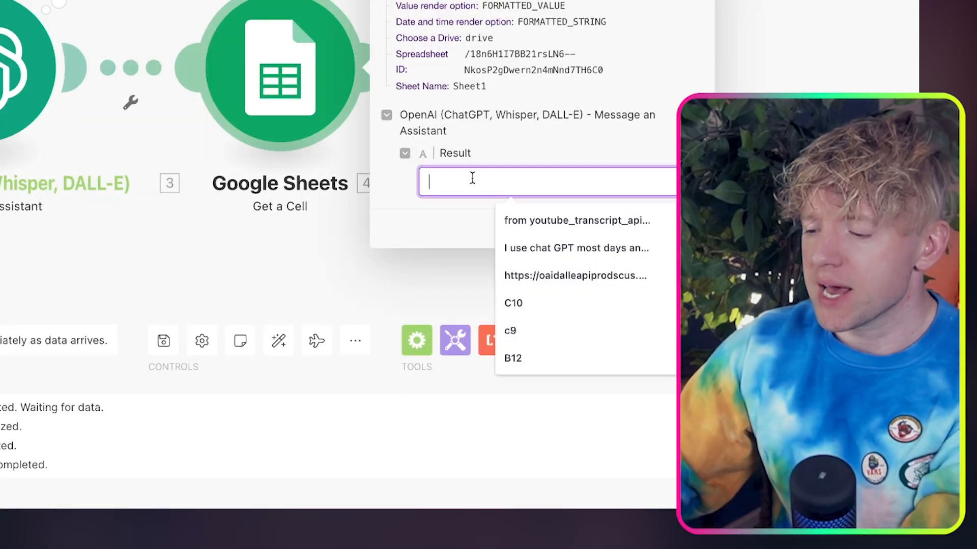
text(c4)
click(689, 229)
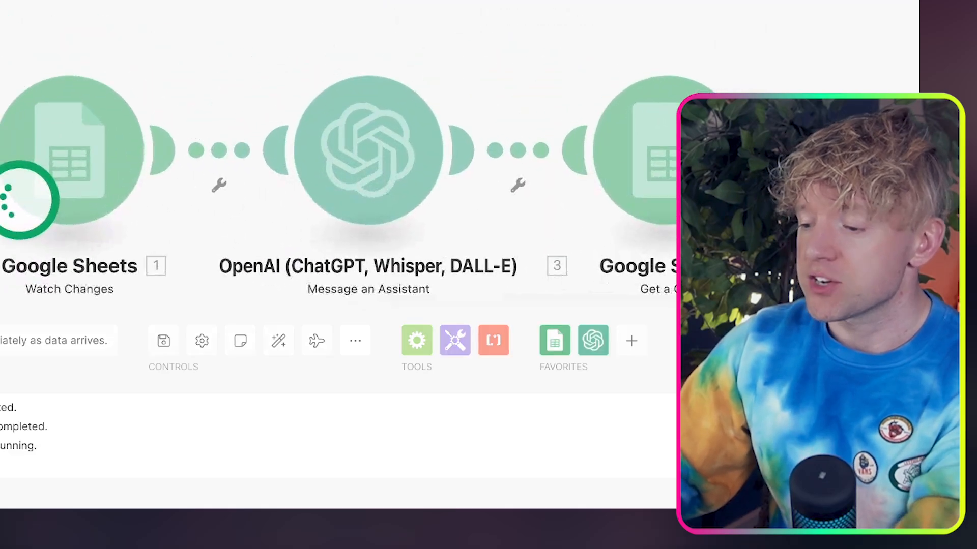
Inspect the cell value in the Get a Cell module's output bundle
drag(819, 166, 539, 118)
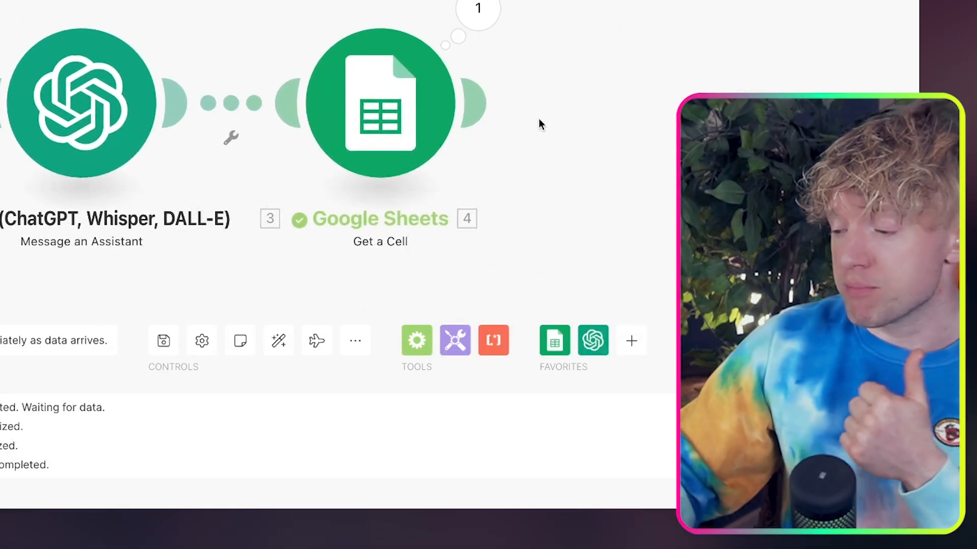
click(479, 16)
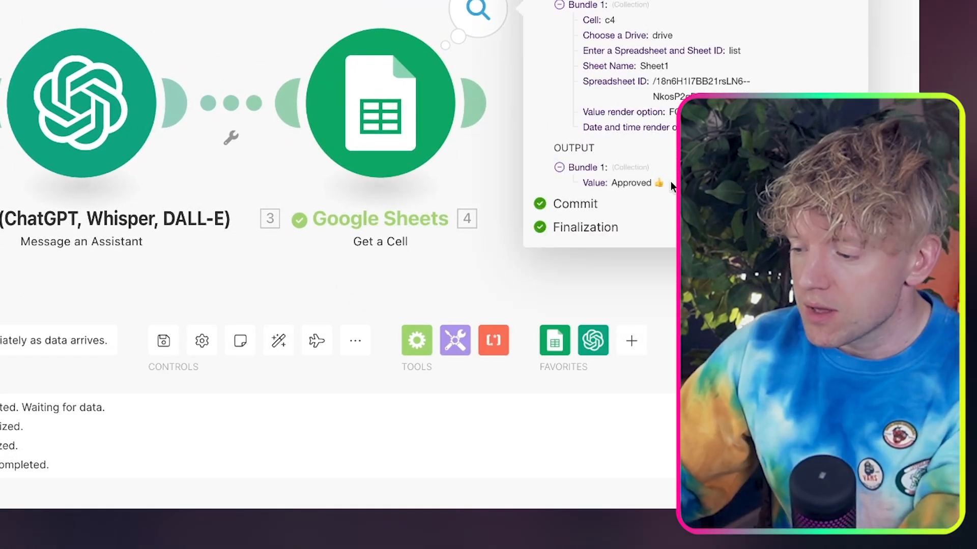
double_click(640, 184)
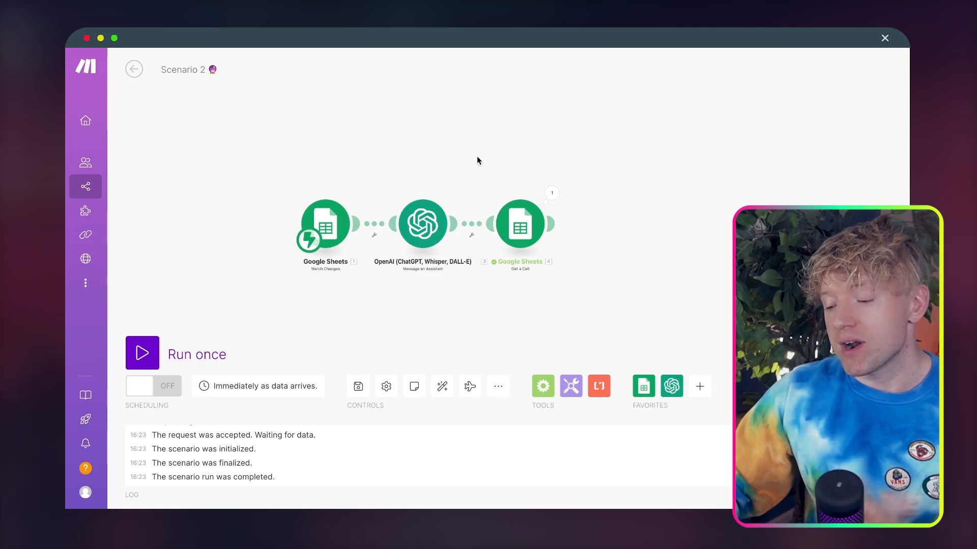
drag(598, 217, 559, 214)
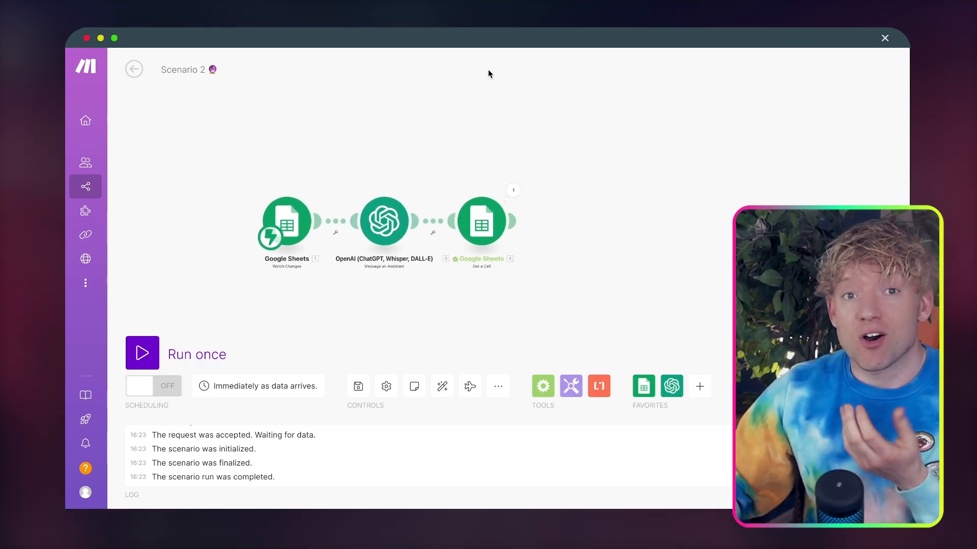
click(515, 221)
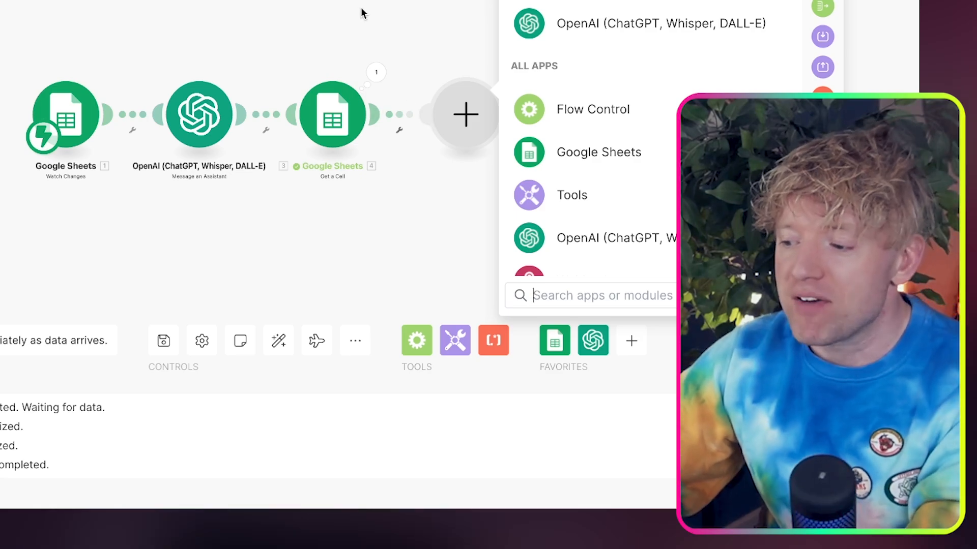
drag(383, 31, 266, 29)
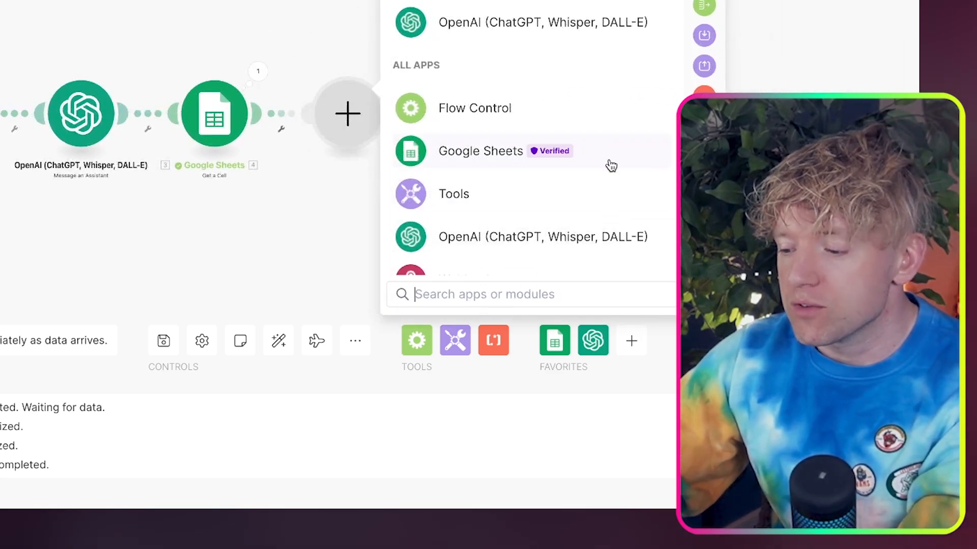
click(764, 178)
Clone the Get a Cell module and attach the copy after the original
right_click(220, 115)
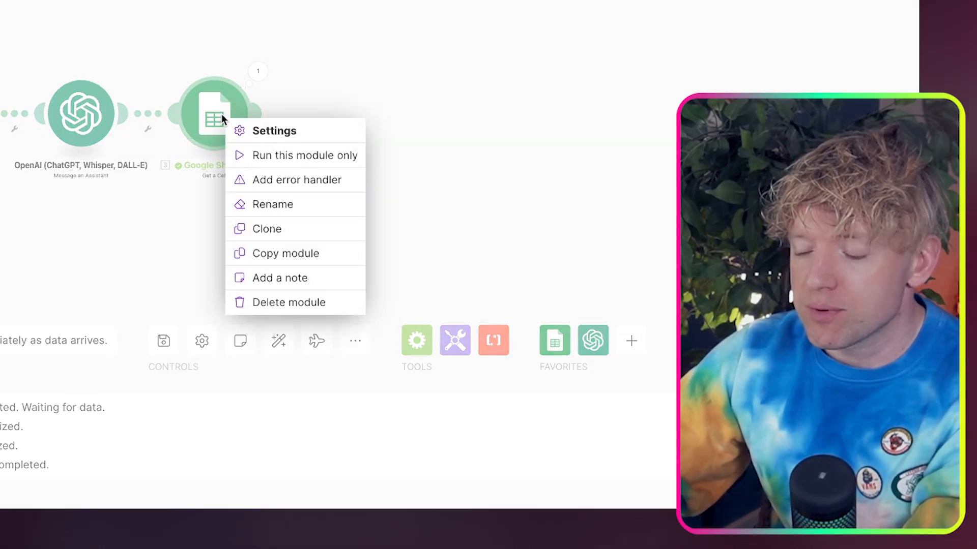
click(305, 228)
click(390, 131)
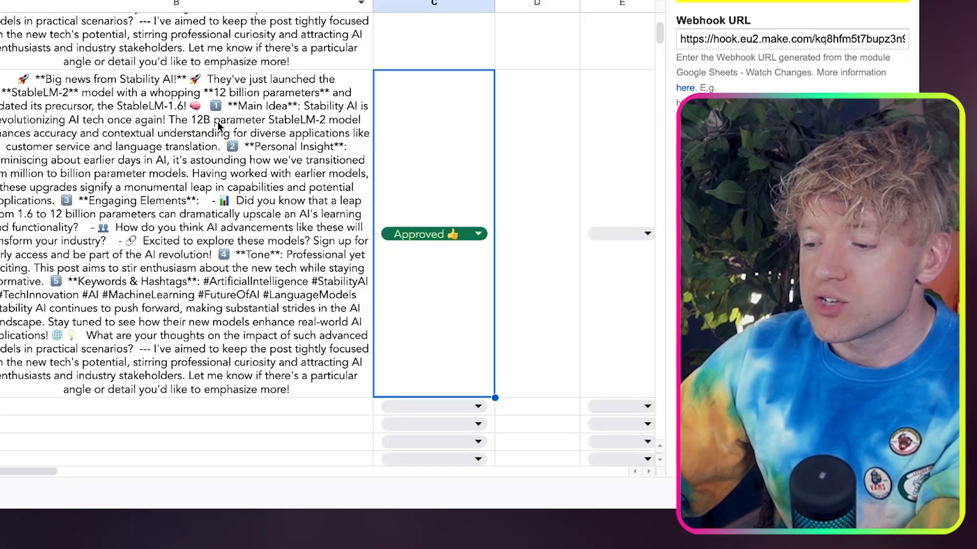
Replace the cloned module's cell mapping with the Watch Changes Range A1 notation and save it
click(218, 121)
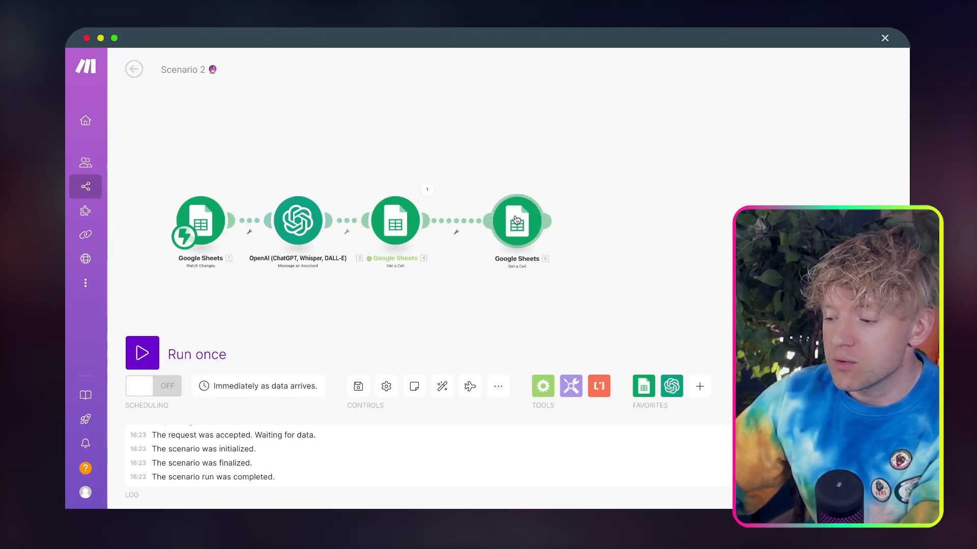
click(516, 219)
click(632, 366)
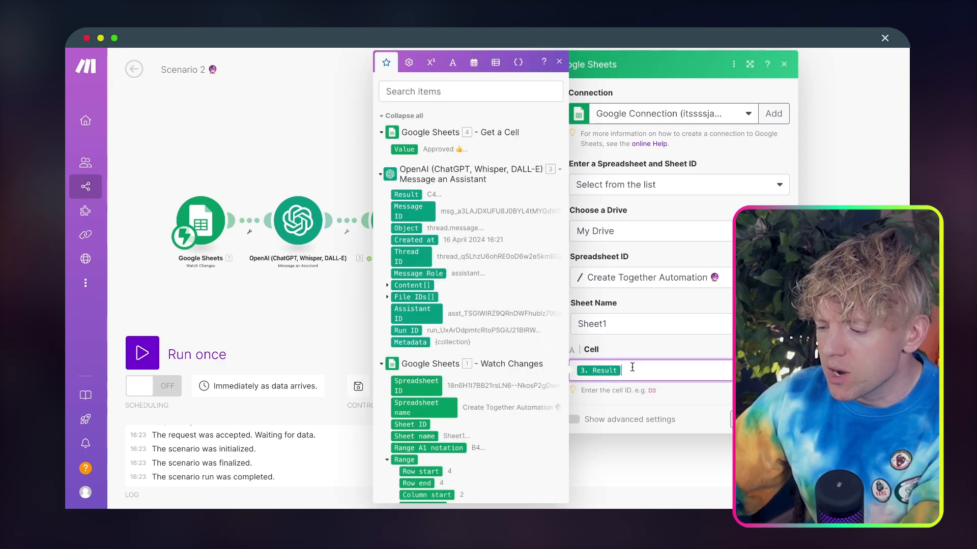
key(BackSpace)
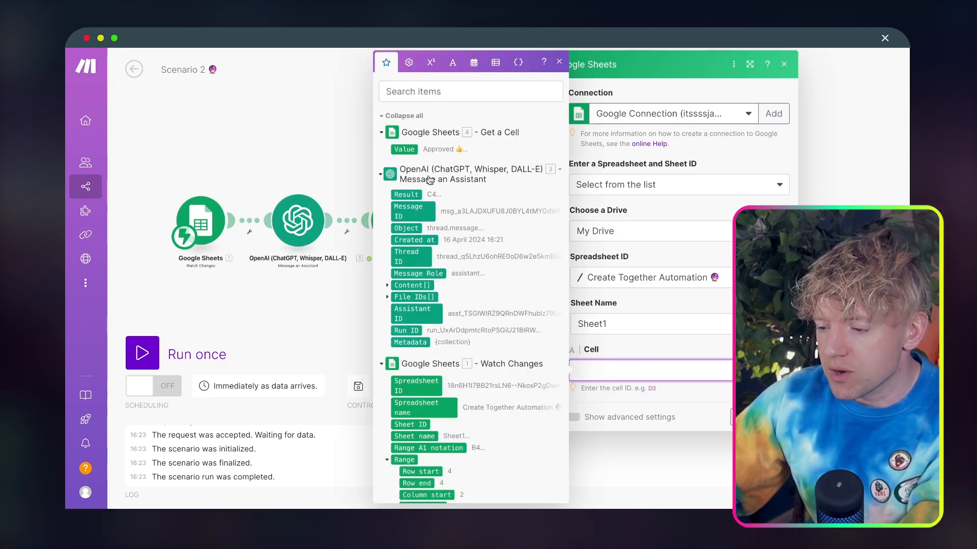
scroll(448, 203, down, 3)
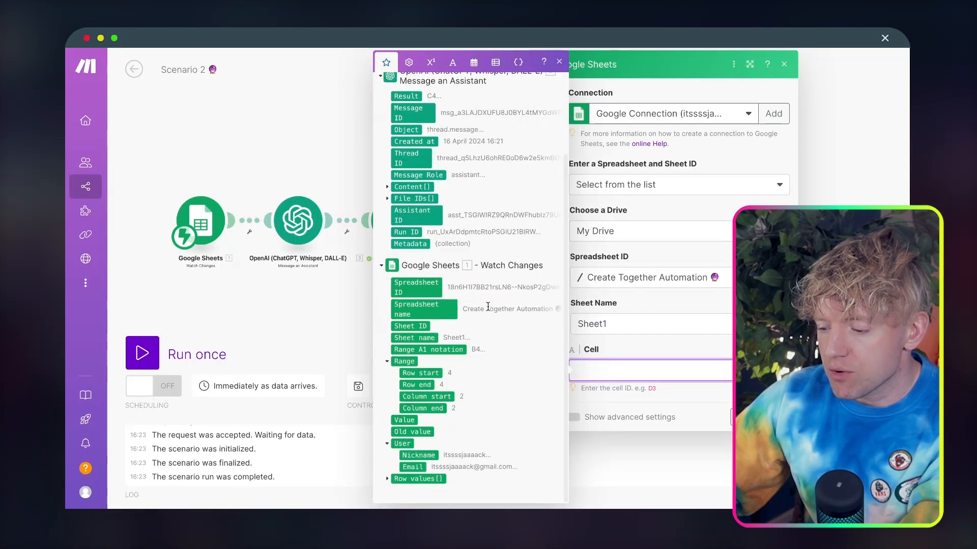
click(448, 350)
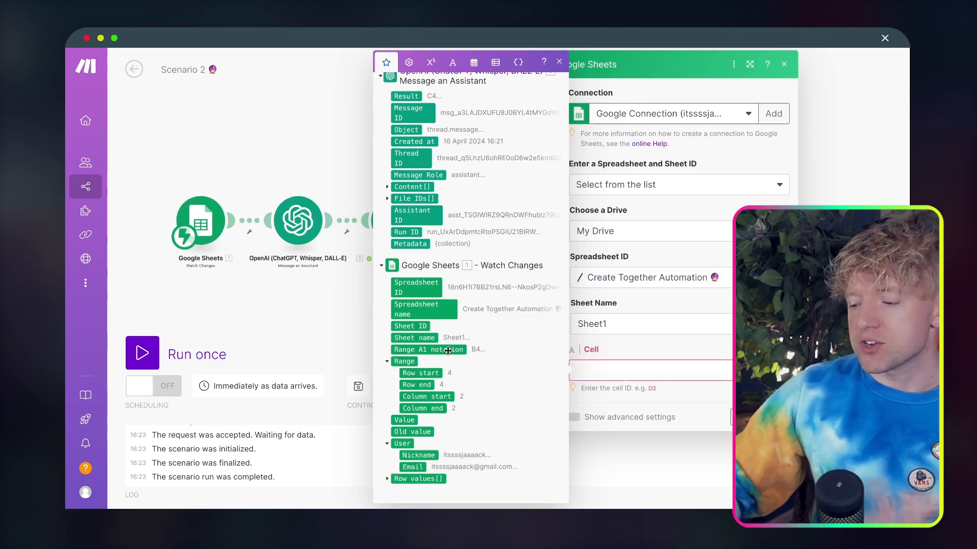
click(776, 417)
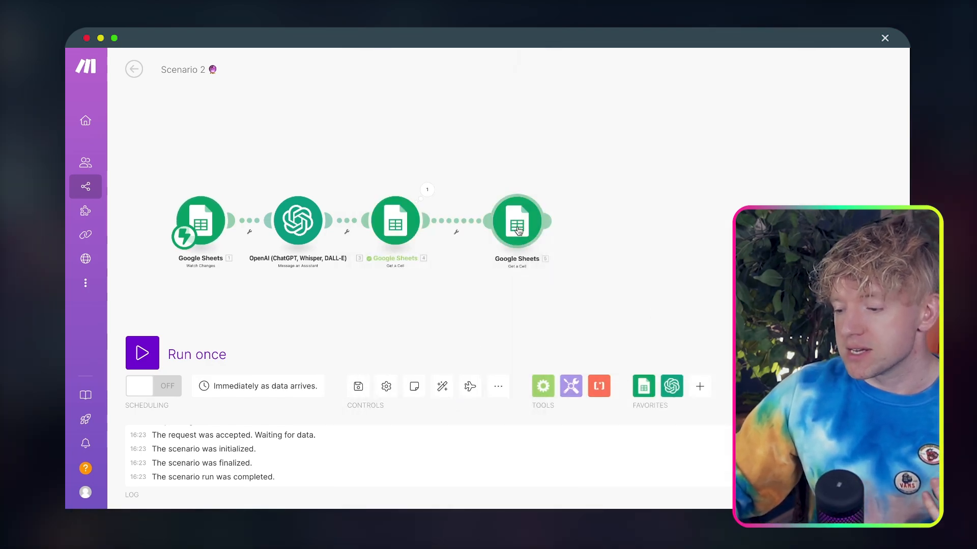
Test-run only the cloned Get a Cell module with b4 as the Range A1 notation
drag(519, 230, 499, 227)
right_click(500, 228)
click(515, 256)
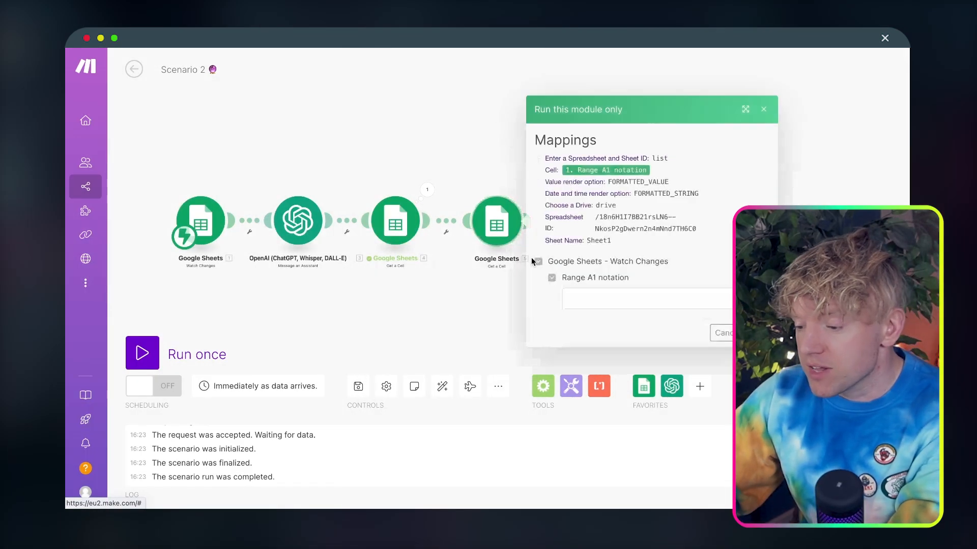
click(631, 297)
text(B)
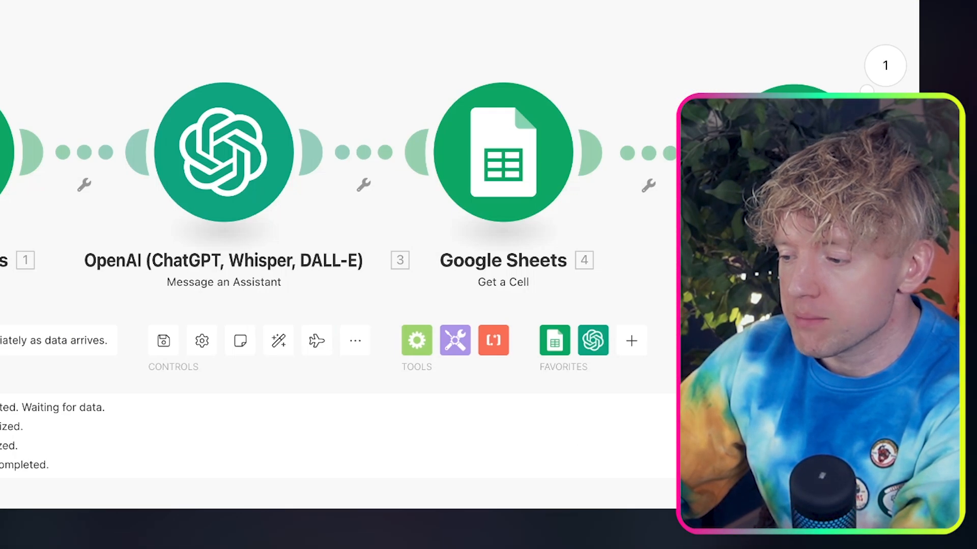
Expand and read the long text value in the cloned Get a Cell module's output bundle
click(476, 33)
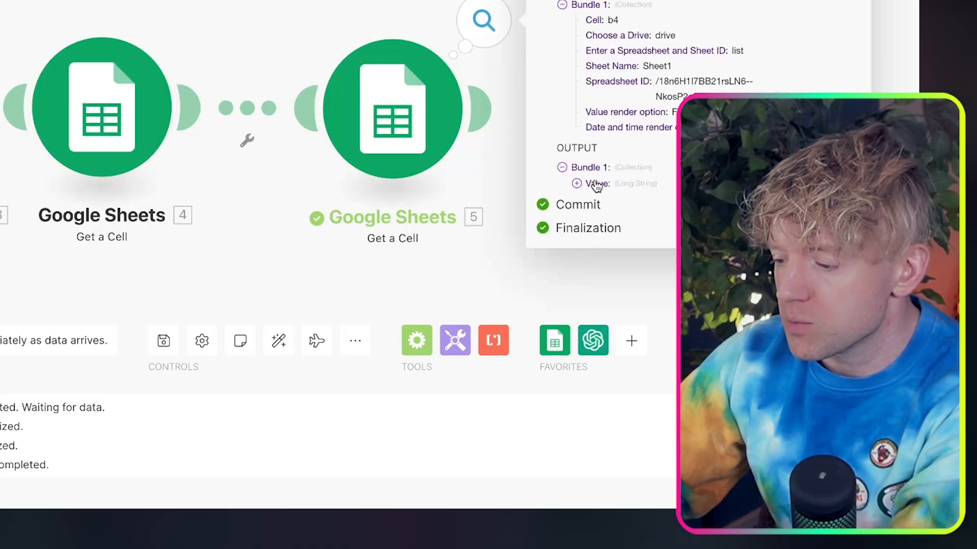
click(576, 184)
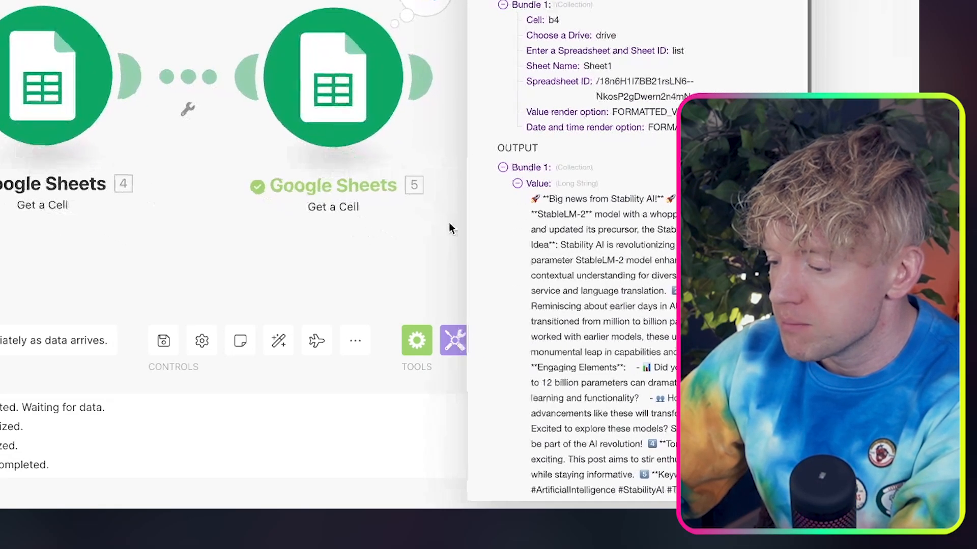
scroll(548, 217, down, 2)
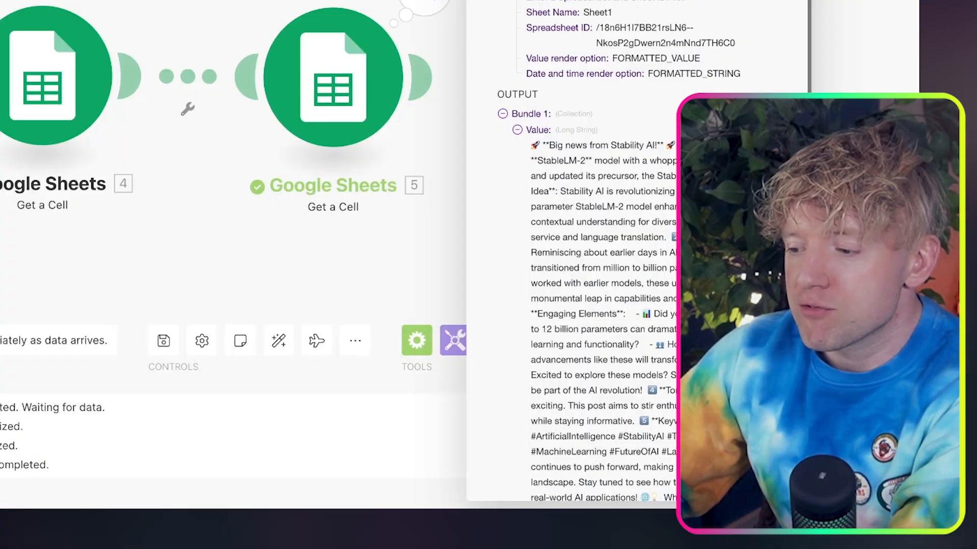
Close the output bundle and open the filter settings on the connection between the two Get a Cell modules
click(282, 1)
drag(281, 1, 512, 16)
scroll(620, 1, down, 5)
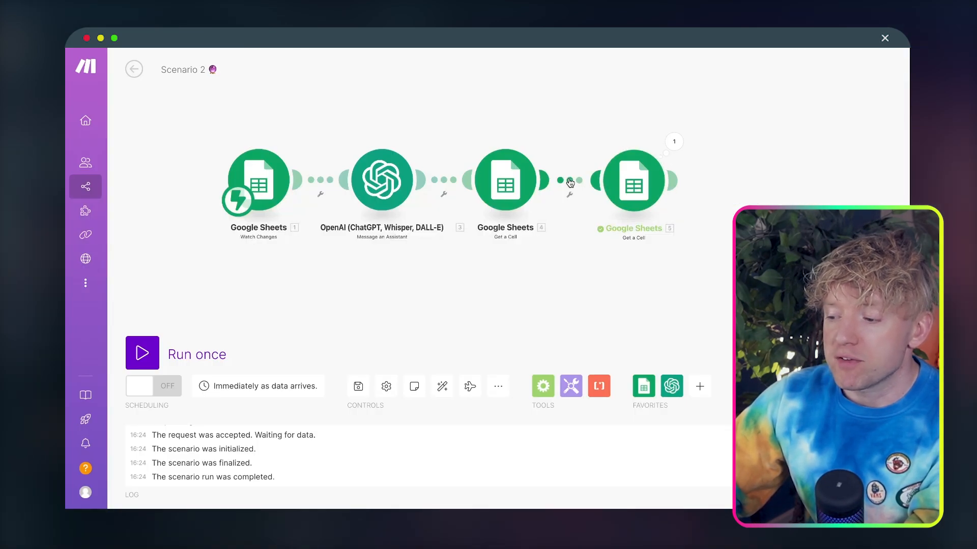
click(569, 181)
click(568, 121)
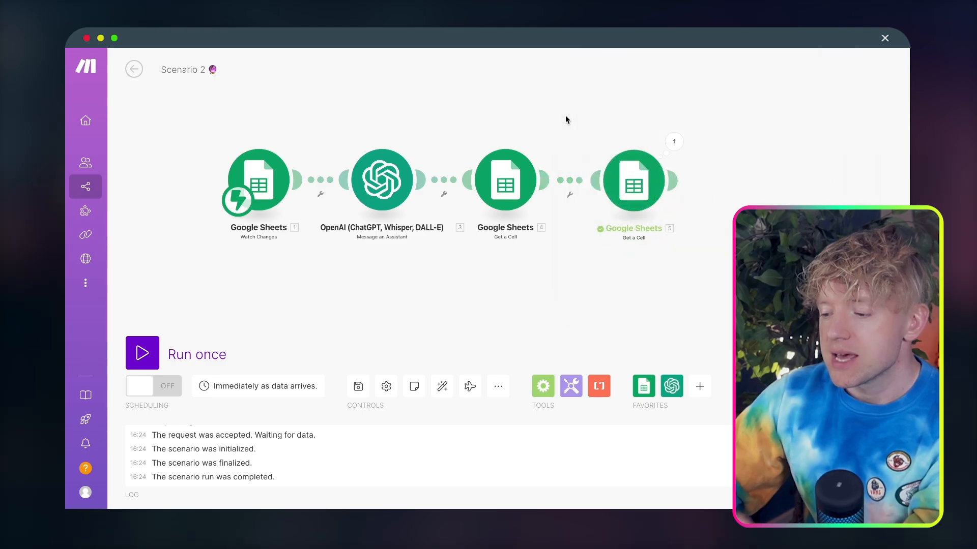
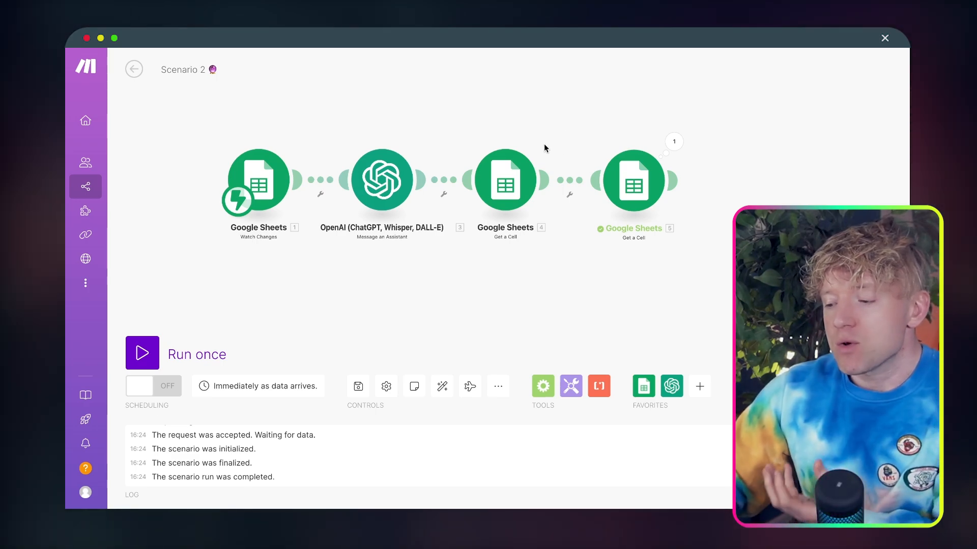
Set up a filter on the connection between the two Get a Cell modules and label it Approved 👍
click(522, 181)
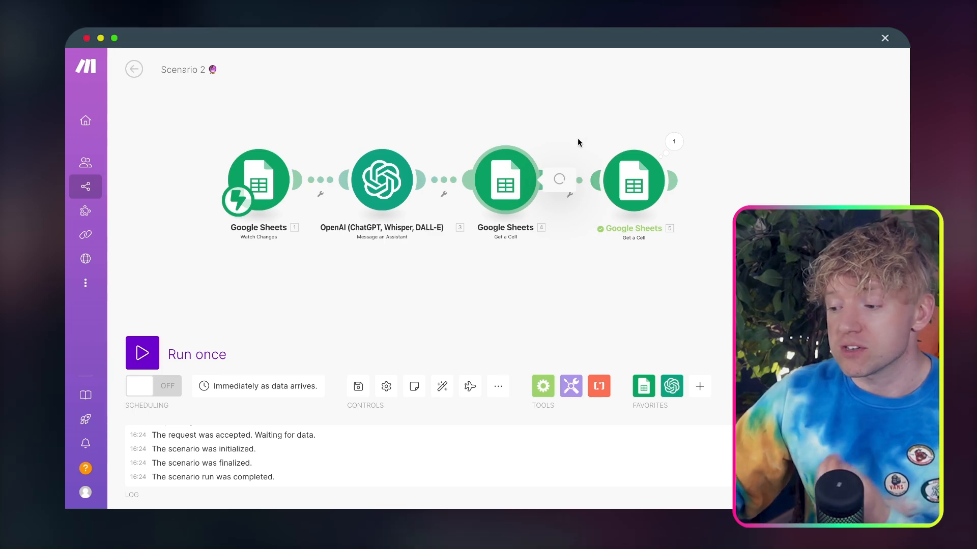
click(514, 93)
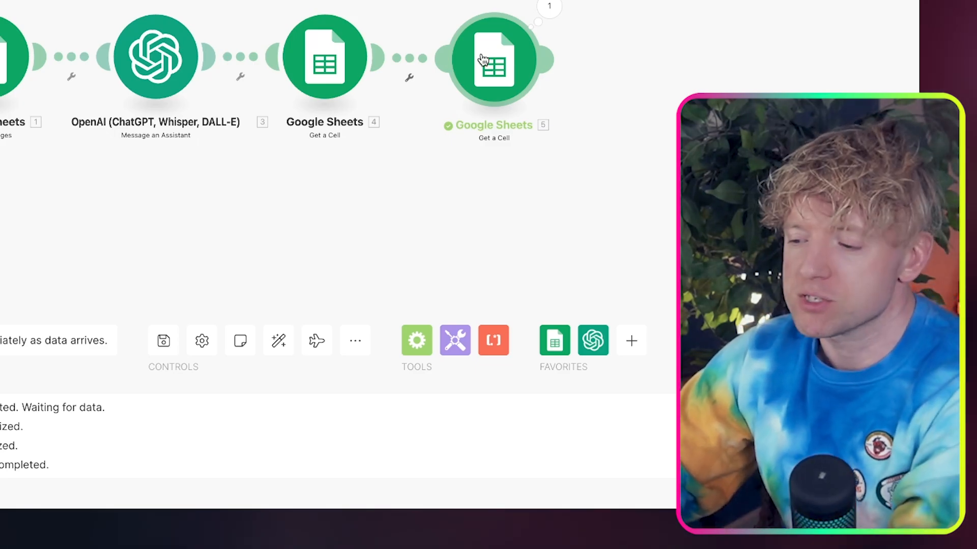
drag(483, 62, 490, 63)
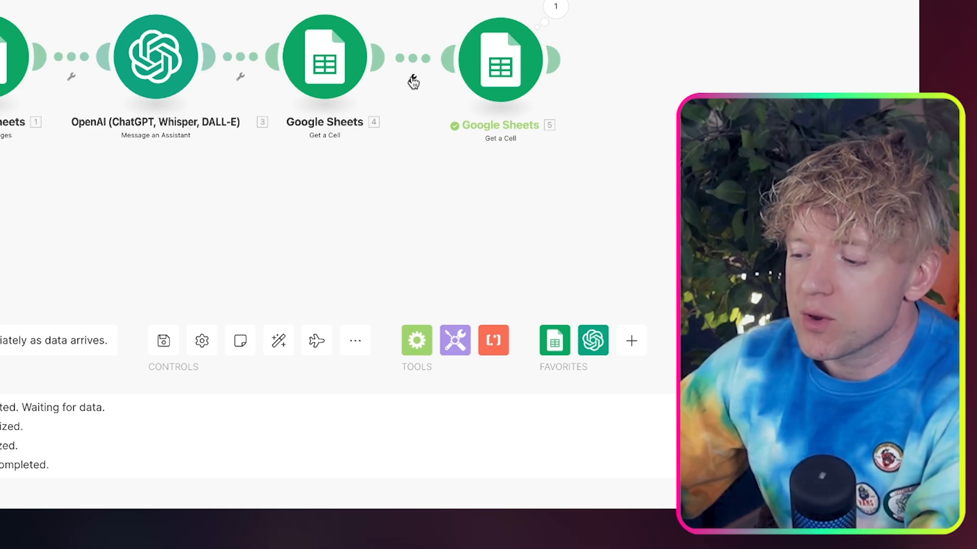
drag(491, 72, 499, 71)
scroll(441, 115, up, 3)
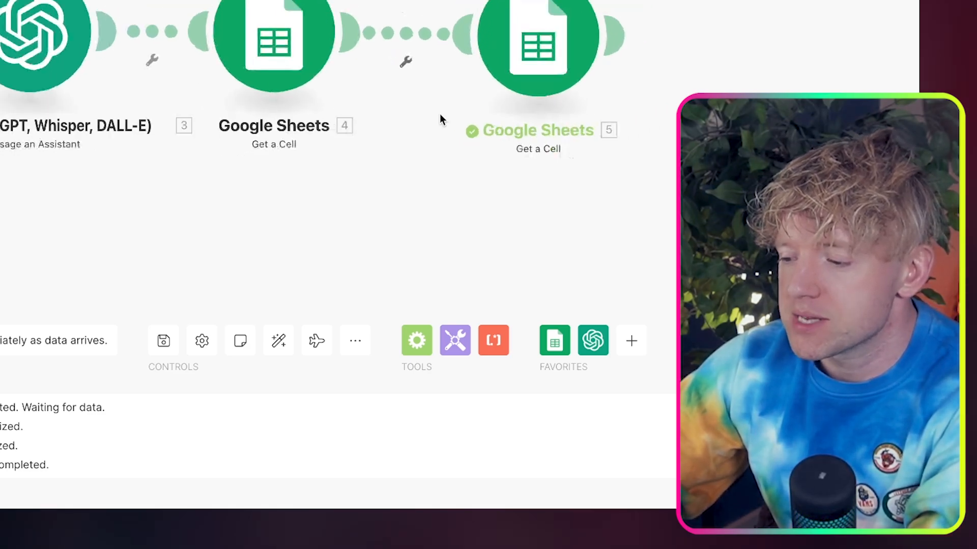
scroll(441, 117, down, 5)
scroll(441, 120, up, 5)
click(406, 66)
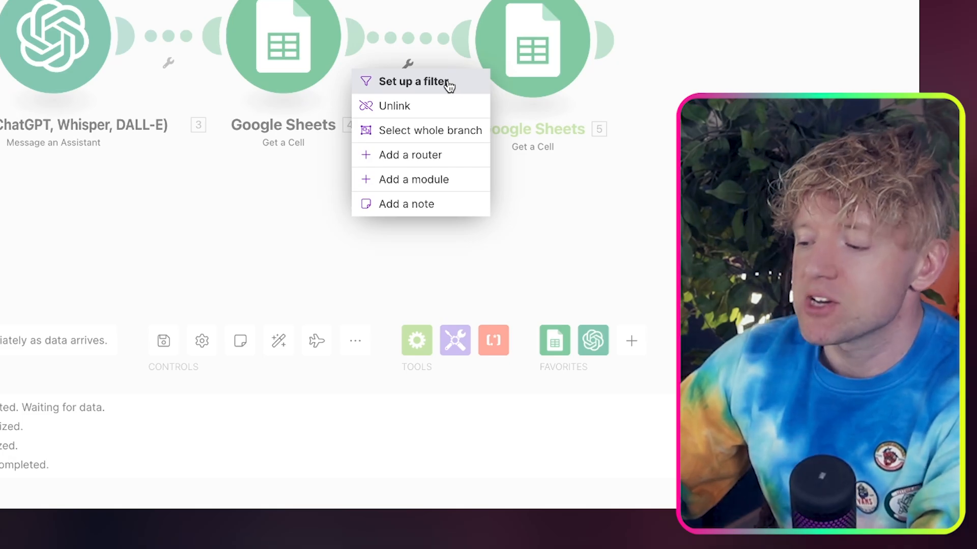
click(448, 83)
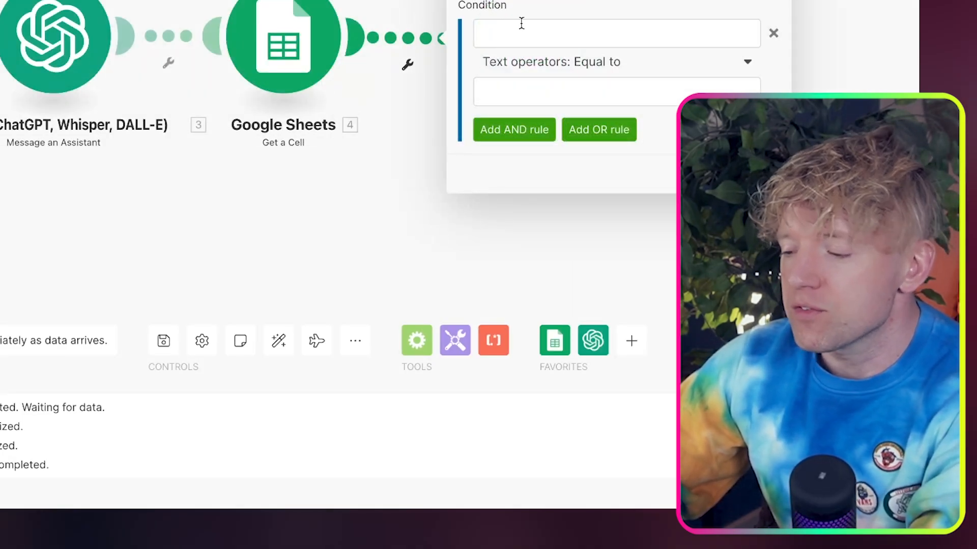
click(585, 1)
click(584, 143)
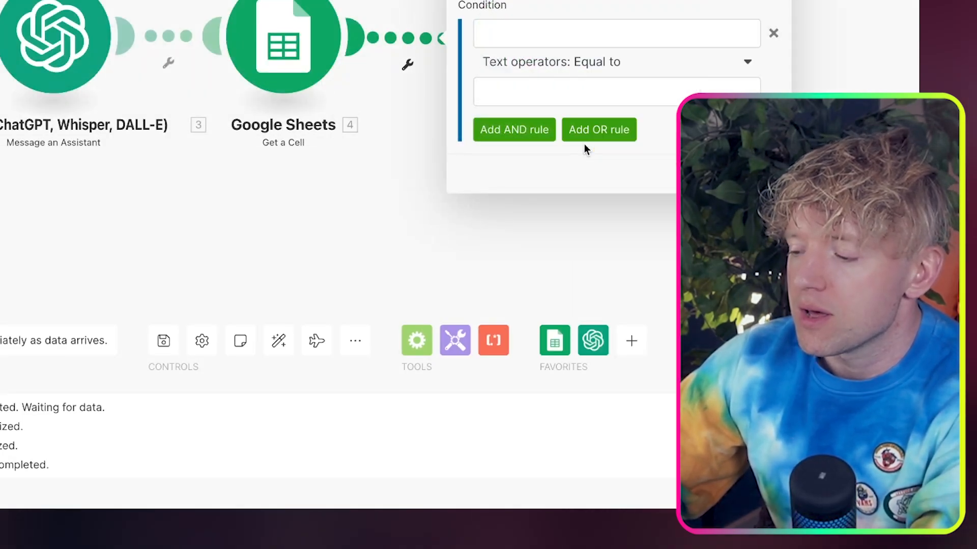
Map the first Get a Cell module's Value as the value the filter condition tests
click(584, 28)
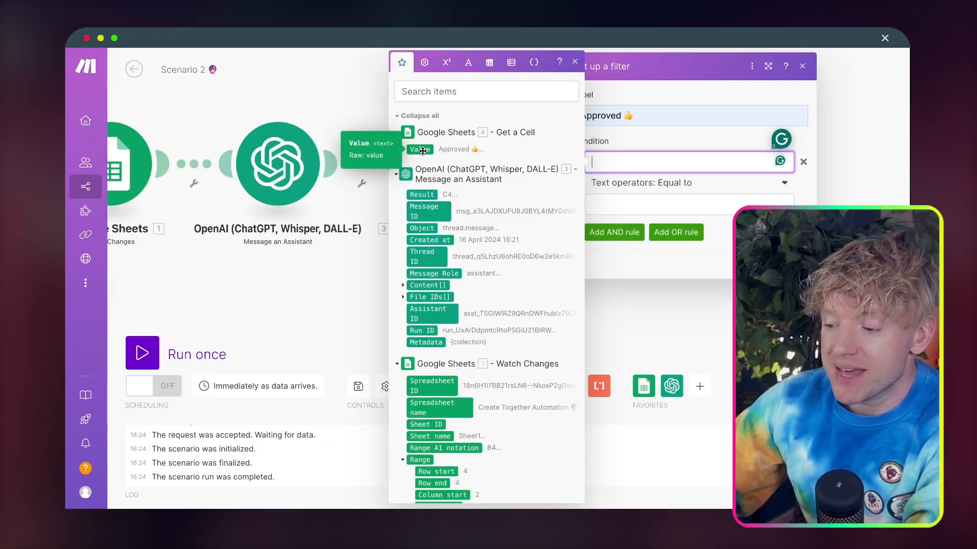
click(421, 150)
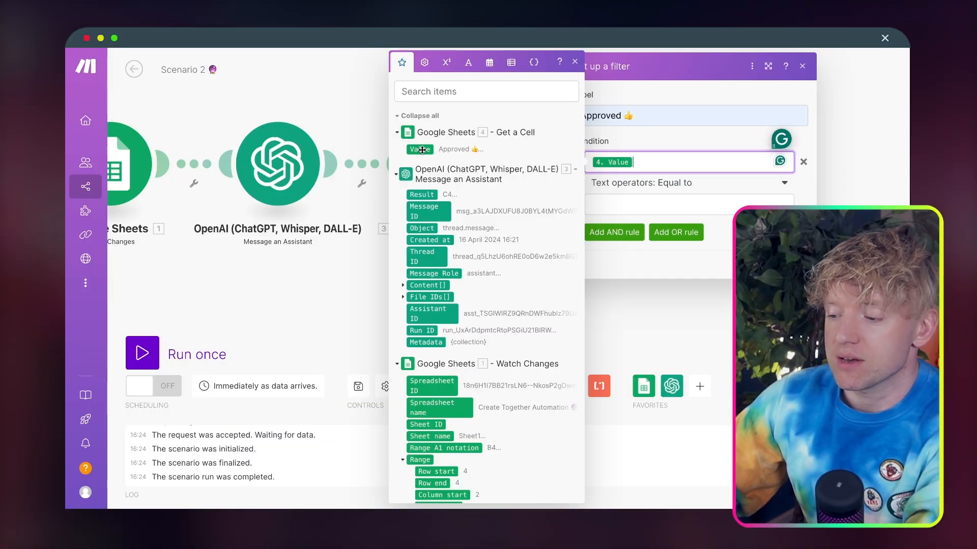
click(375, 245)
click(413, 179)
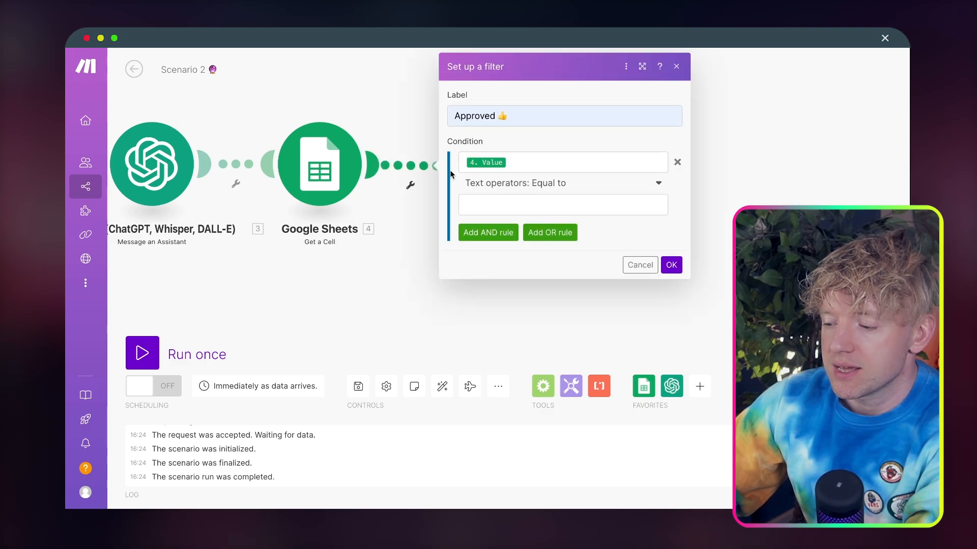
Set the filter condition to Contains (case insensitive) with the text Approved, and save the filter
click(533, 199)
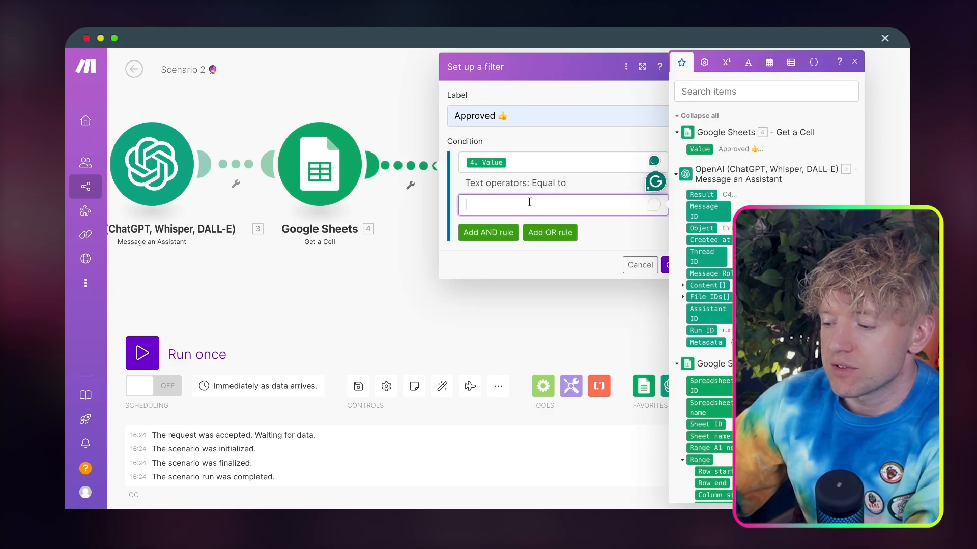
click(541, 184)
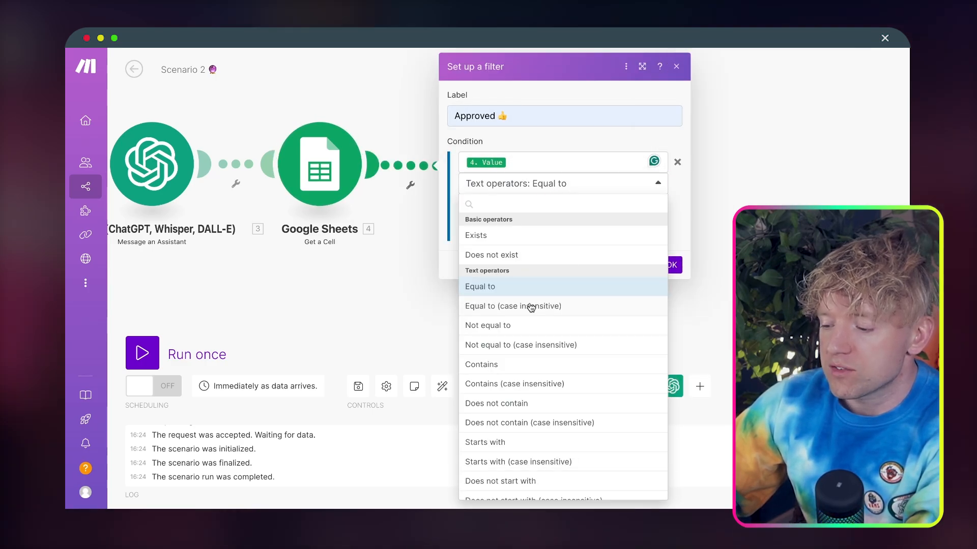
scroll(531, 307, down, 3)
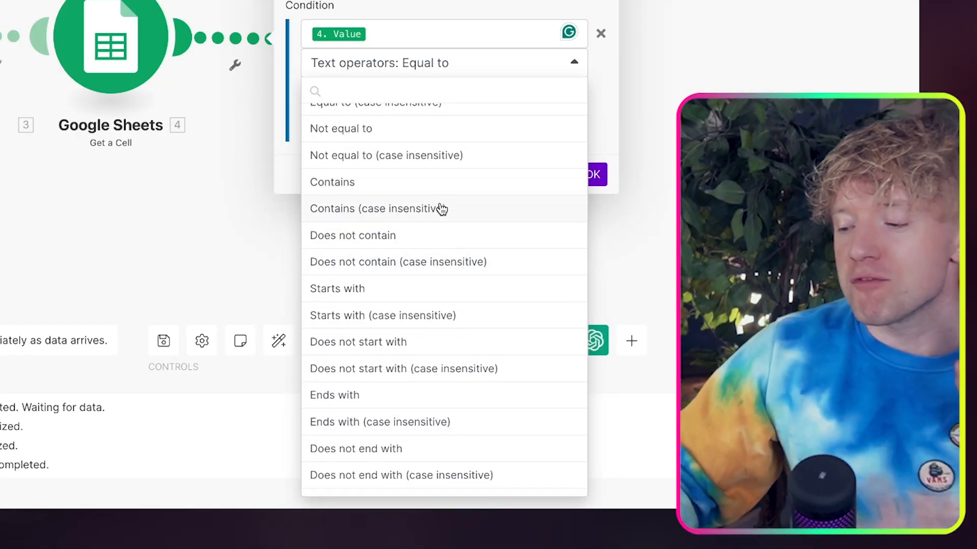
click(456, 212)
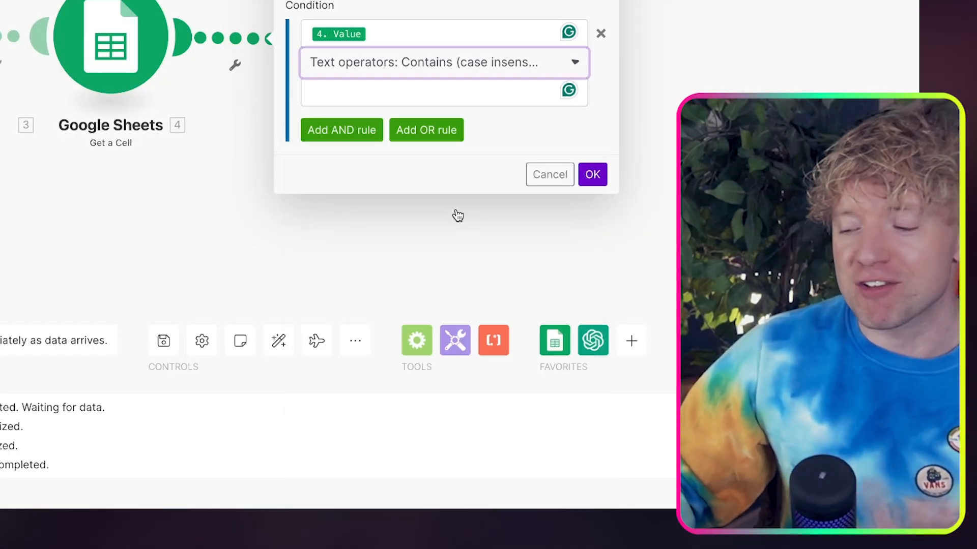
click(452, 97)
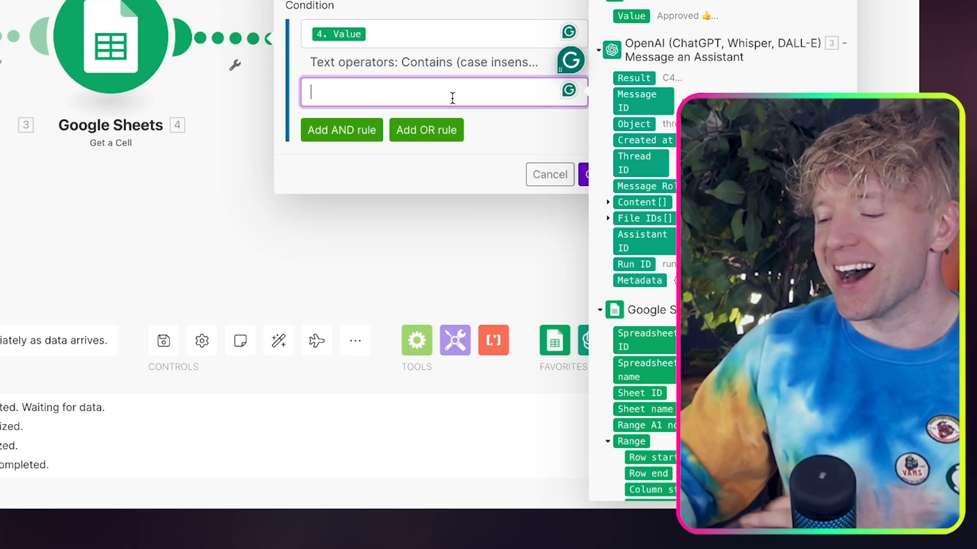
text(Approv)
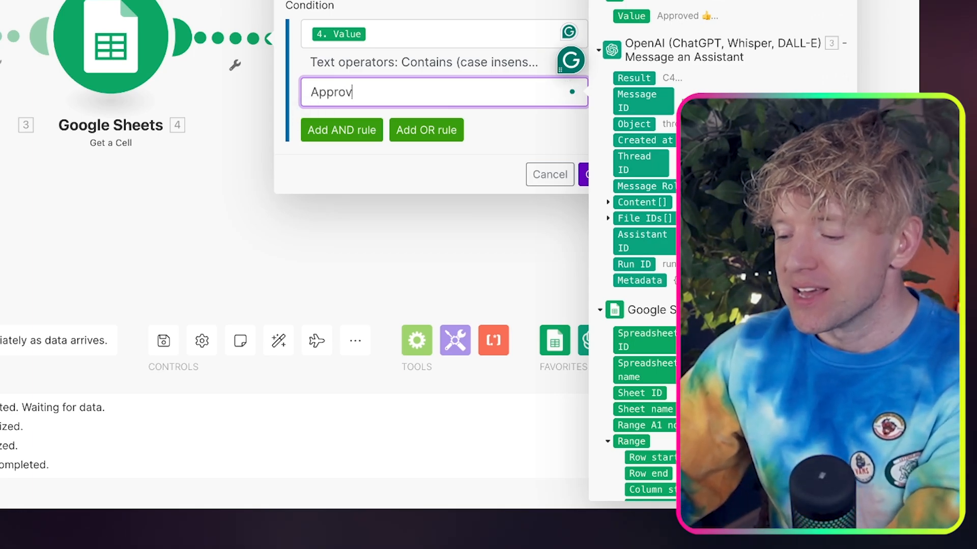
text(ed)
click(517, 118)
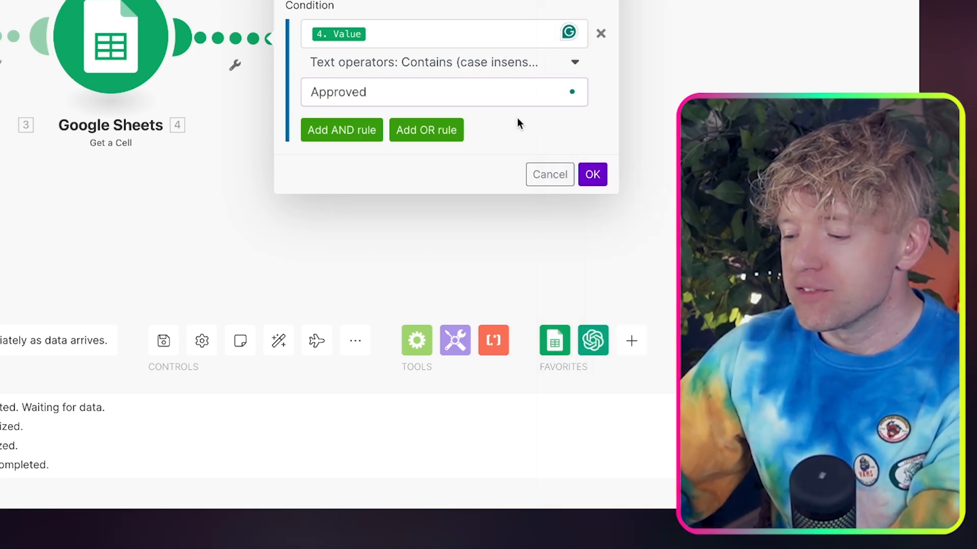
click(593, 176)
Move the second Get a Cell module slightly farther from the first to make room for the filter label
drag(312, 228, 475, 223)
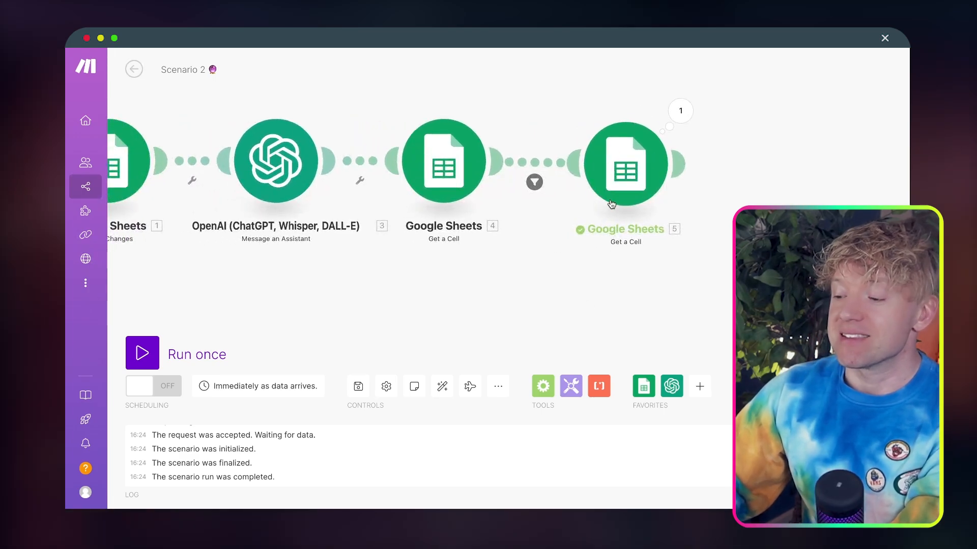
drag(625, 191, 640, 192)
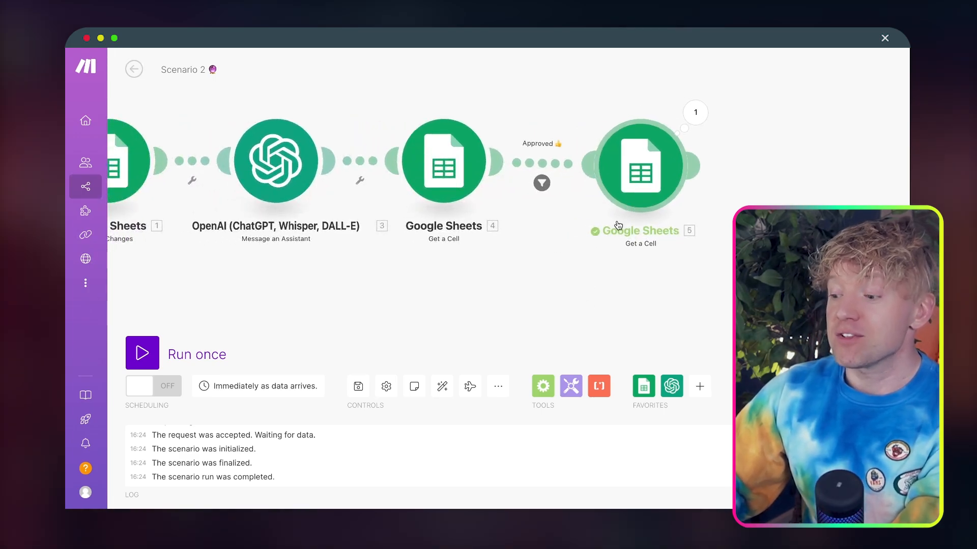
drag(575, 307, 587, 303)
drag(646, 194, 652, 193)
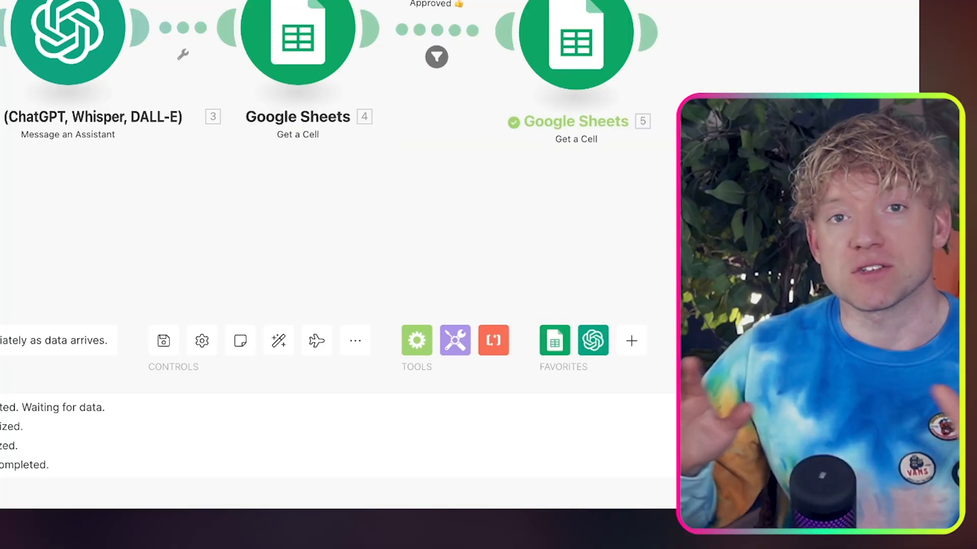
Run the scenario once, choosing to wait for new data
scroll(283, 171, left, 1)
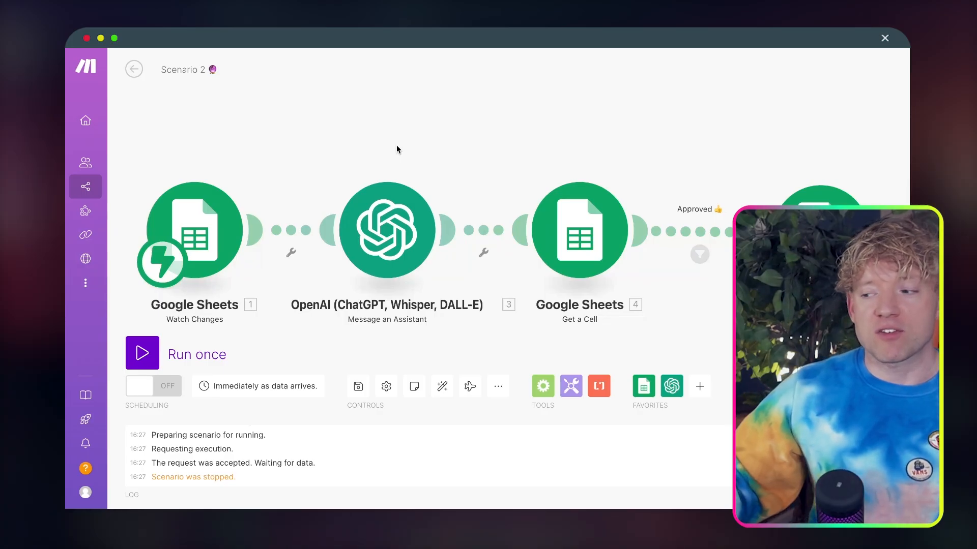
click(143, 354)
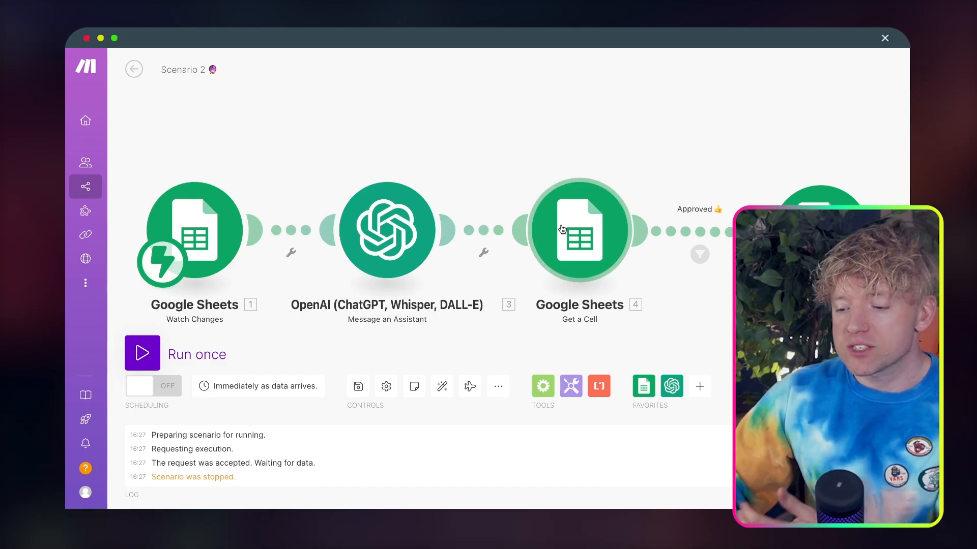
click(325, 395)
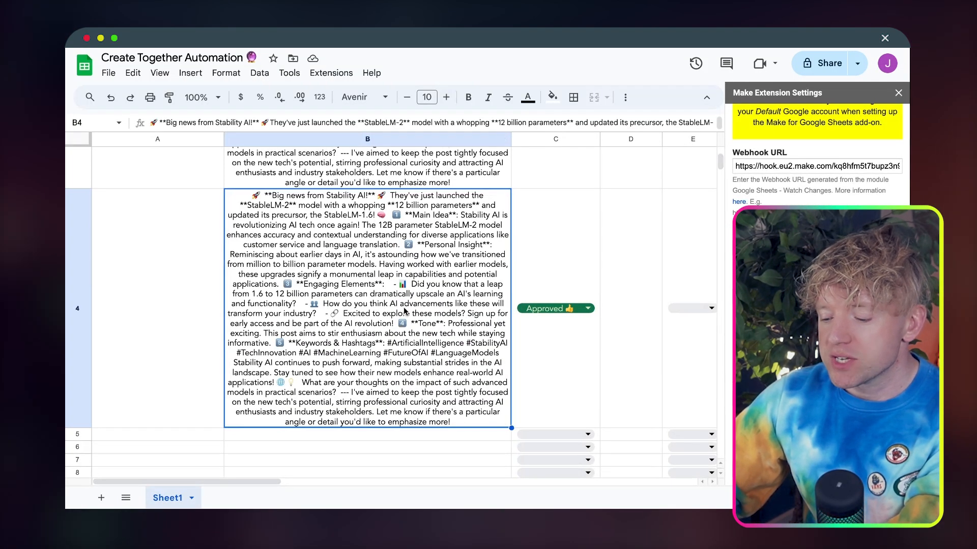
In the Create Together Automation sheet, copy the post from B4 to B5 and set C5 to Approved 👍
key(ctrl+c)
scroll(404, 310, down, 2)
click(435, 346)
key(ctrl+v)
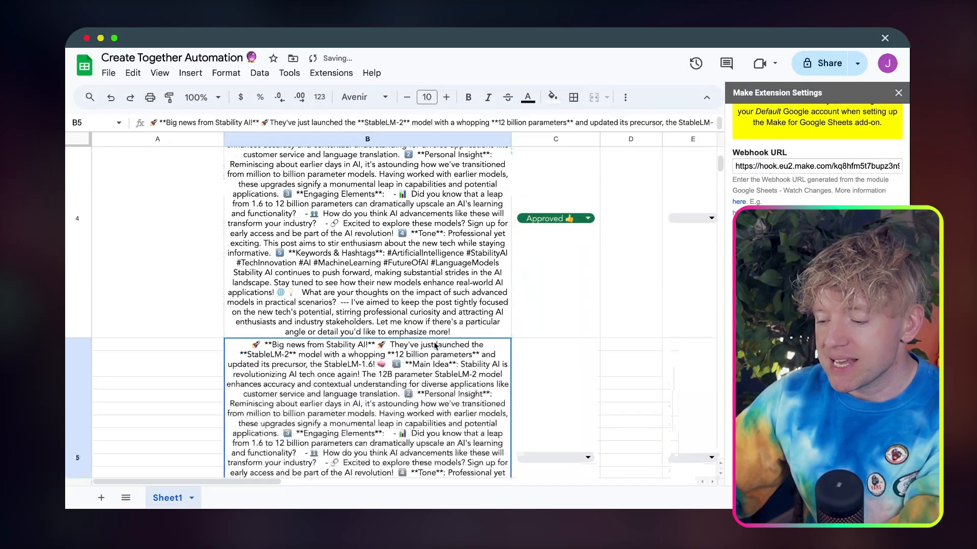
scroll(435, 346, down, 3)
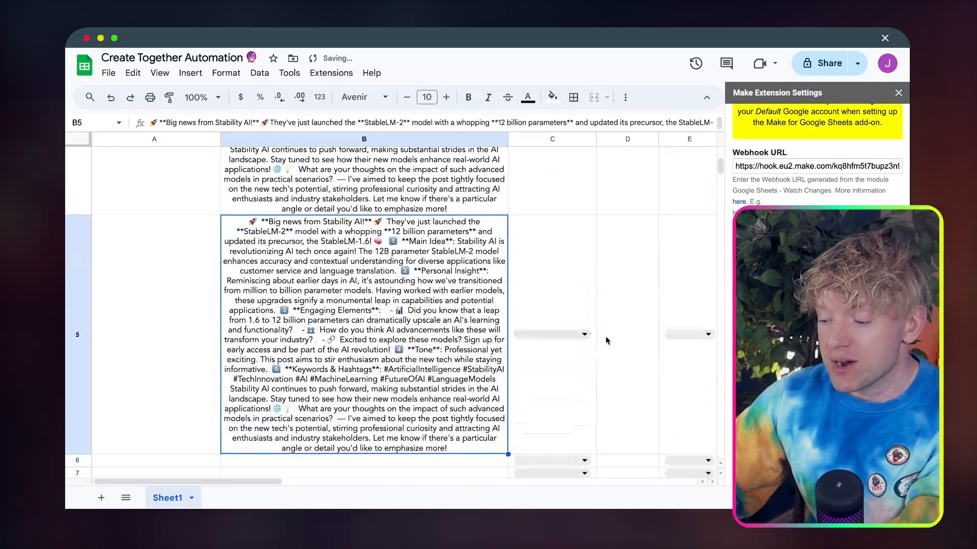
click(586, 336)
click(588, 468)
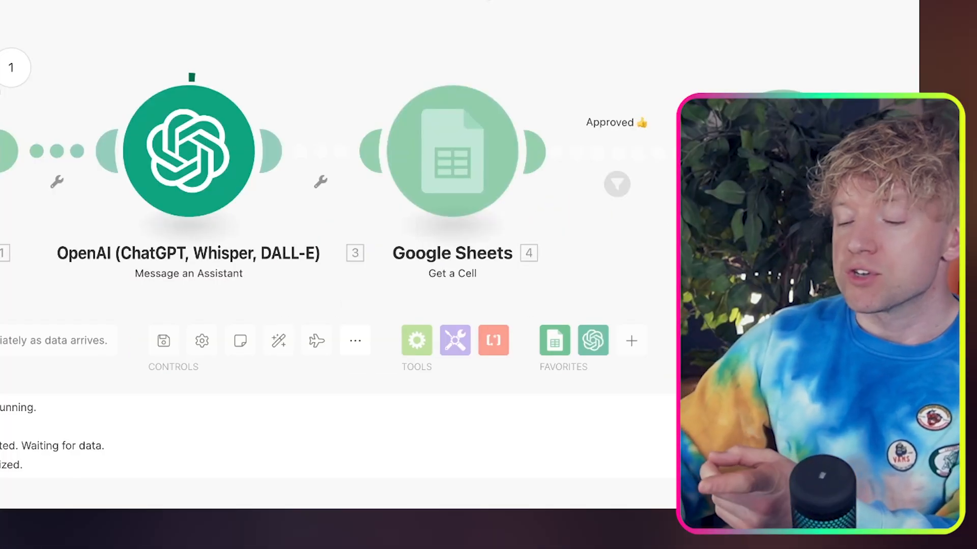
Back in Make, inspect the last Get a Cell module's output bundle and expand its long text value
drag(488, 1, 437, 0)
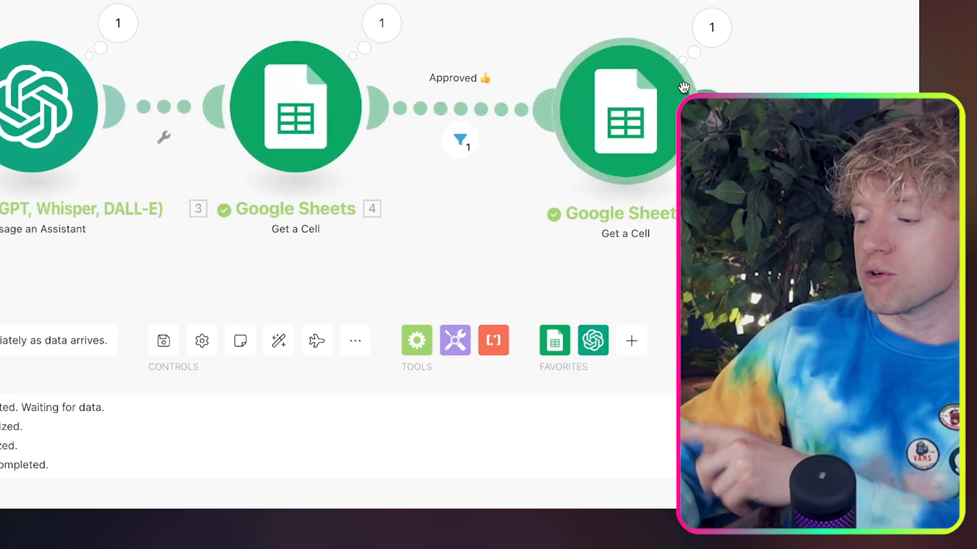
click(711, 27)
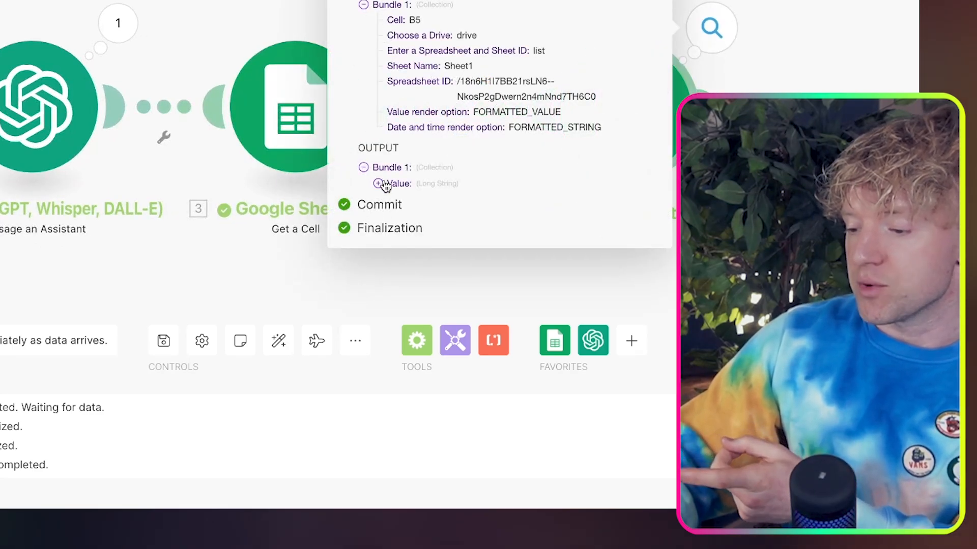
click(380, 183)
scroll(538, 257, down, 3)
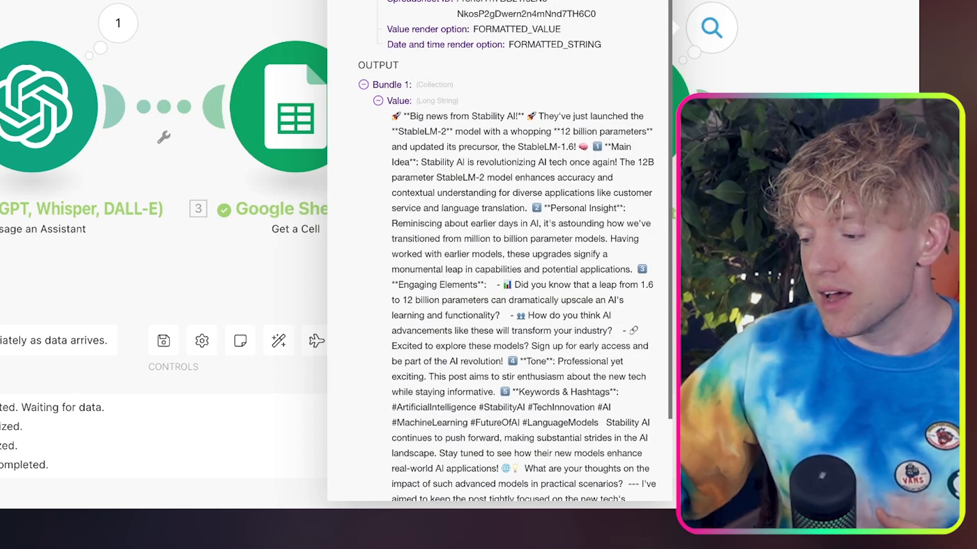
Close the output bundle and start another single run of the scenario that waits for new data
click(245, 275)
drag(244, 275, 329, 276)
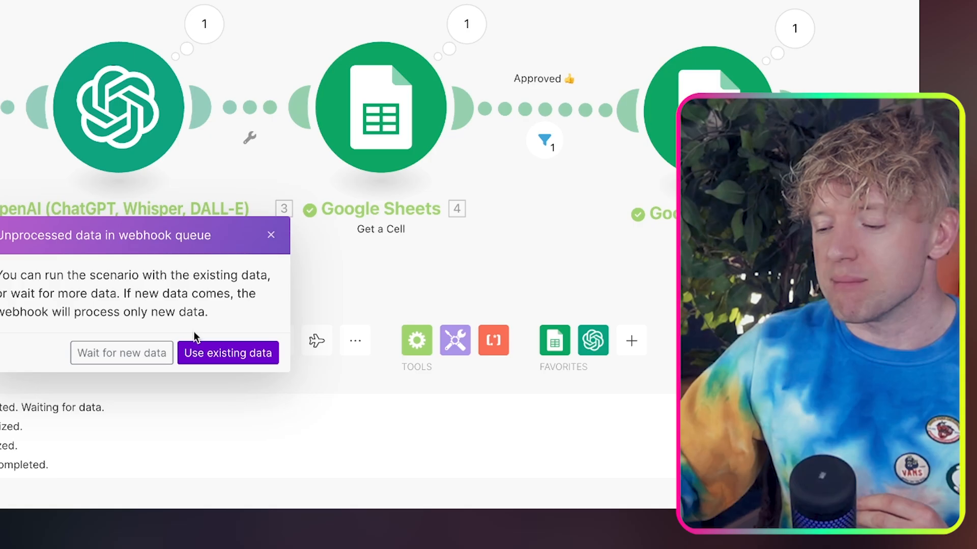
click(146, 351)
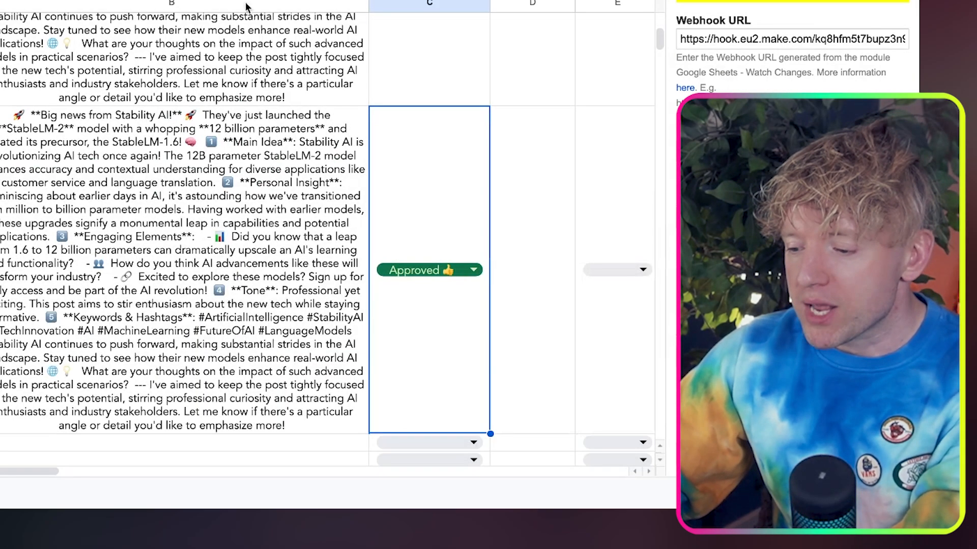
In the Google Sheet, paste the copied post into B6 and set C6 to Not Approved 👎 to test the filter
click(243, 352)
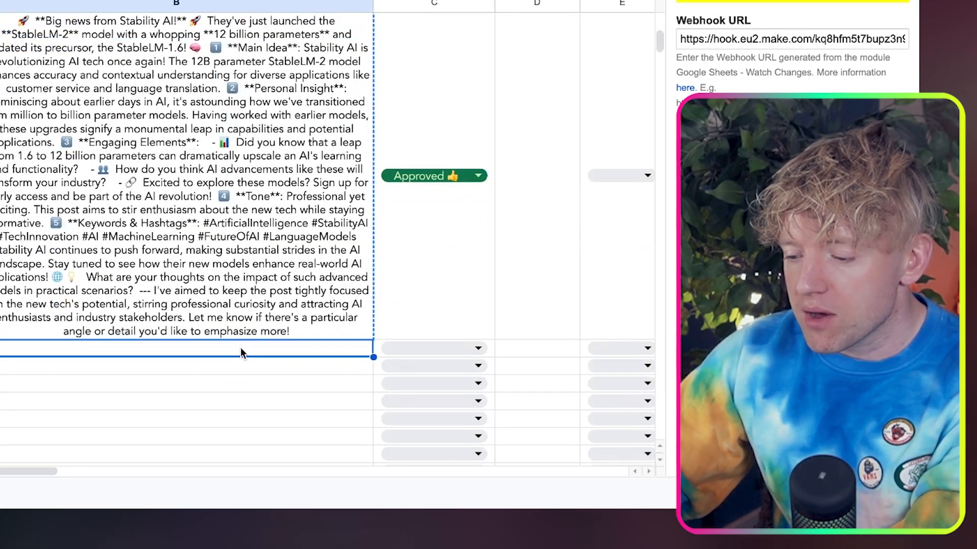
key(ctrl+v)
scroll(414, 338, down, 5)
click(482, 262)
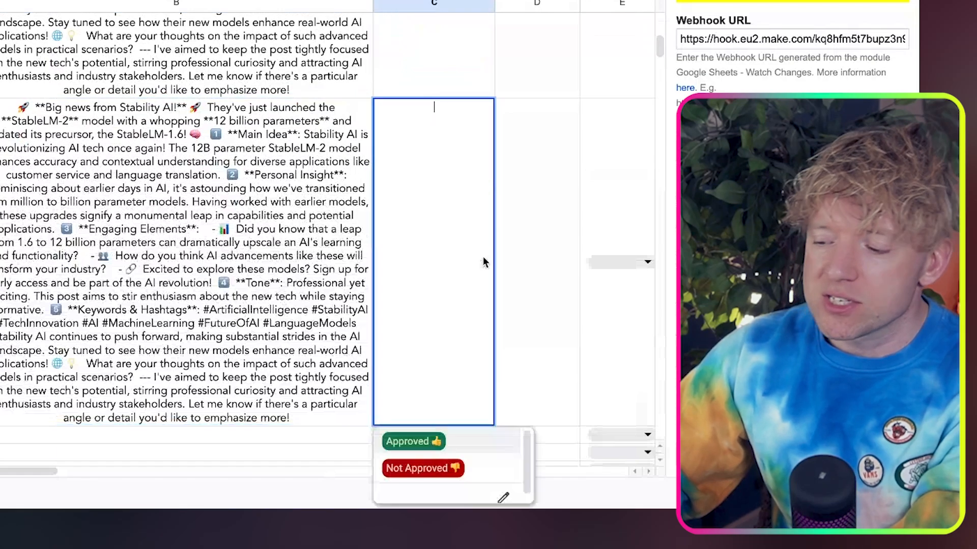
click(447, 469)
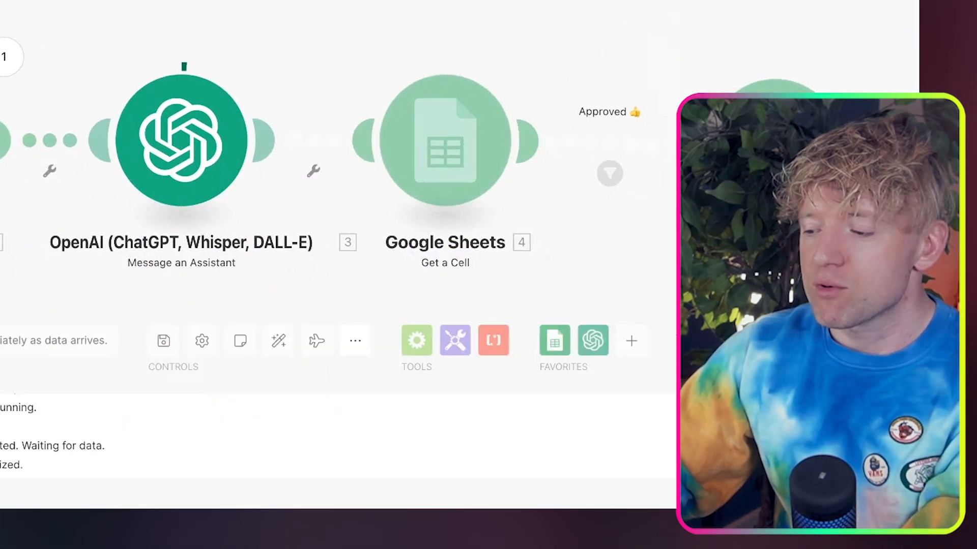
drag(499, 31, 351, 24)
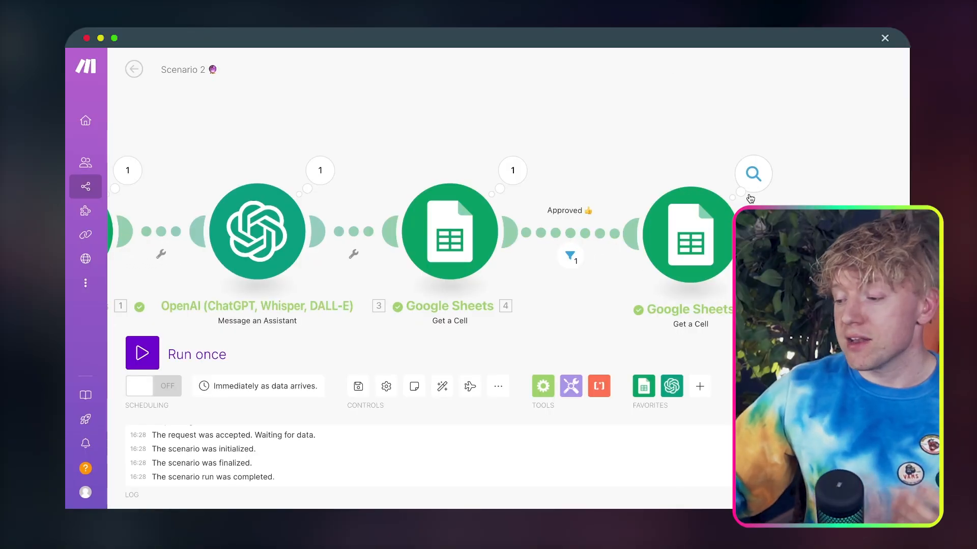
Start a single run of Scenario 2 that waits for new data
click(751, 197)
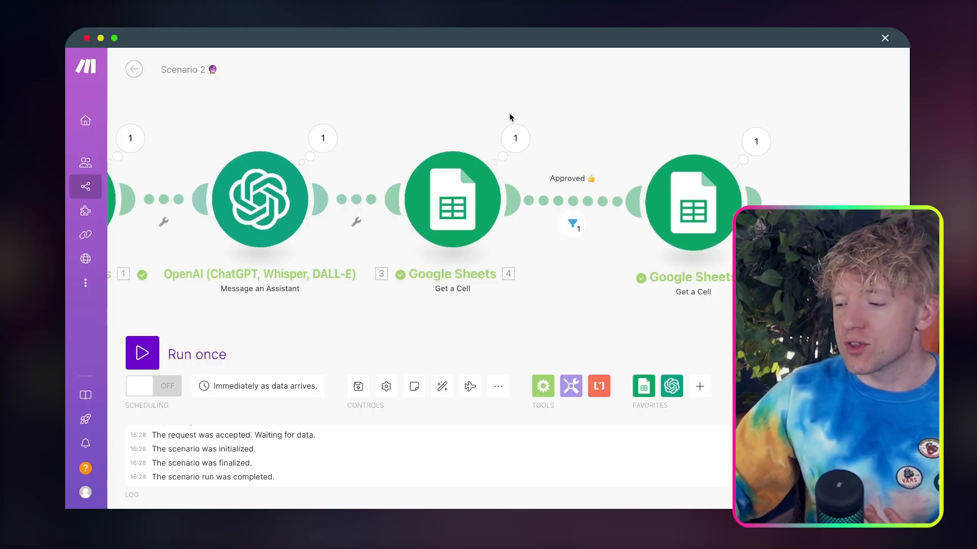
drag(508, 115, 554, 115)
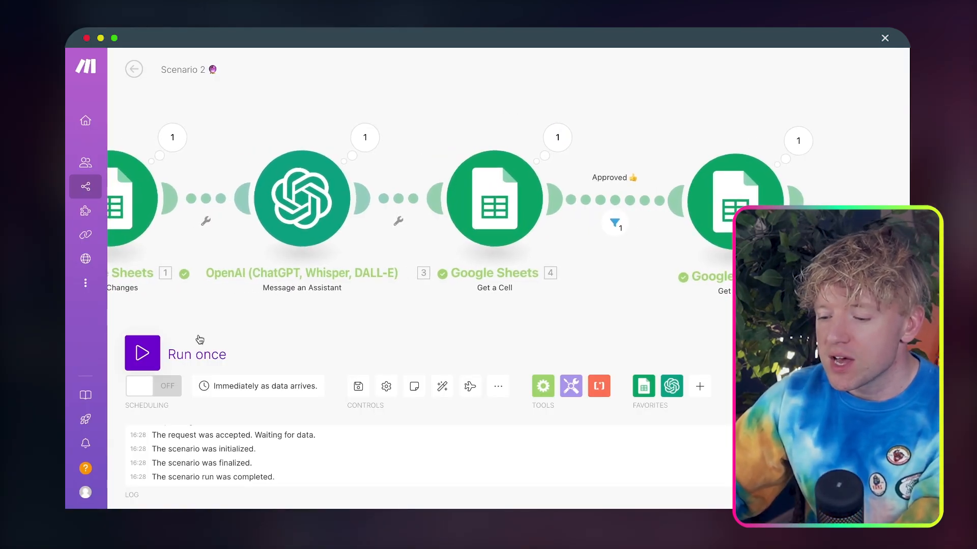
click(159, 347)
click(405, 394)
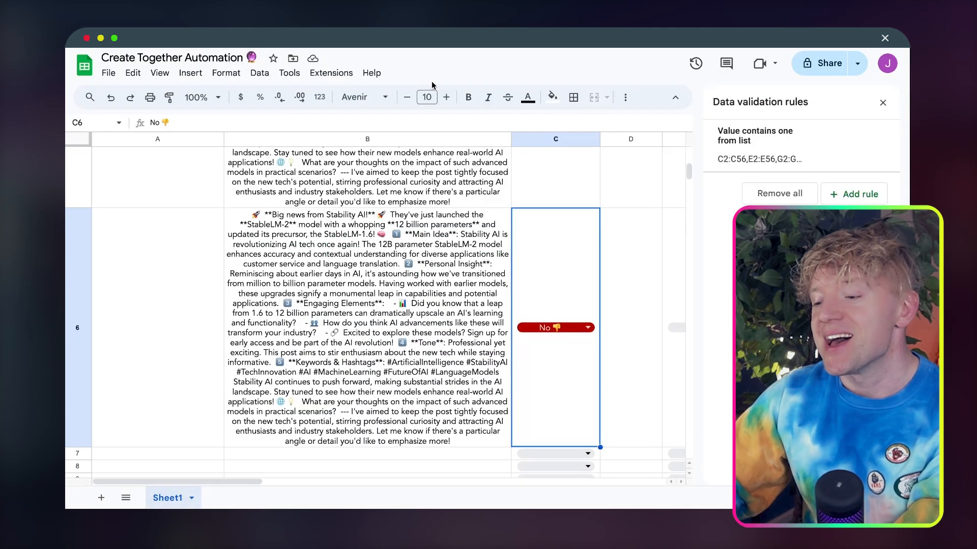
In the Create Together Automation sheet, paste the copied post into B7 and set C7 to No 👎
click(407, 346)
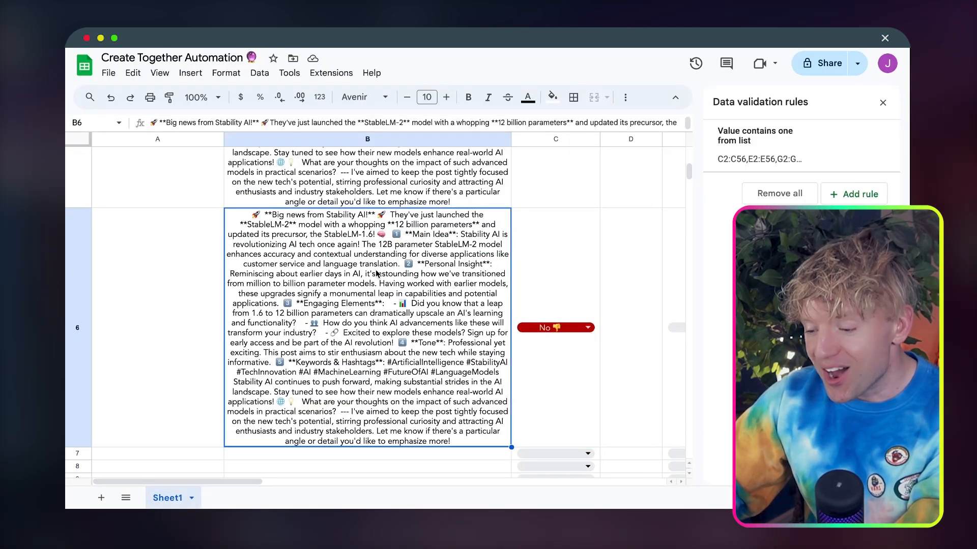
scroll(407, 346, down, 2)
click(407, 384)
key(ctrl+v)
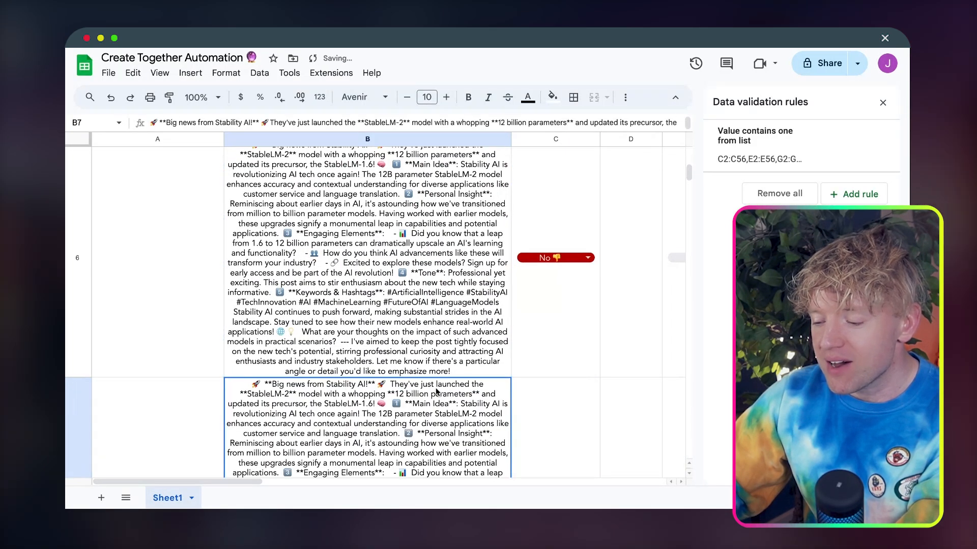
scroll(470, 393, down, 1)
click(587, 452)
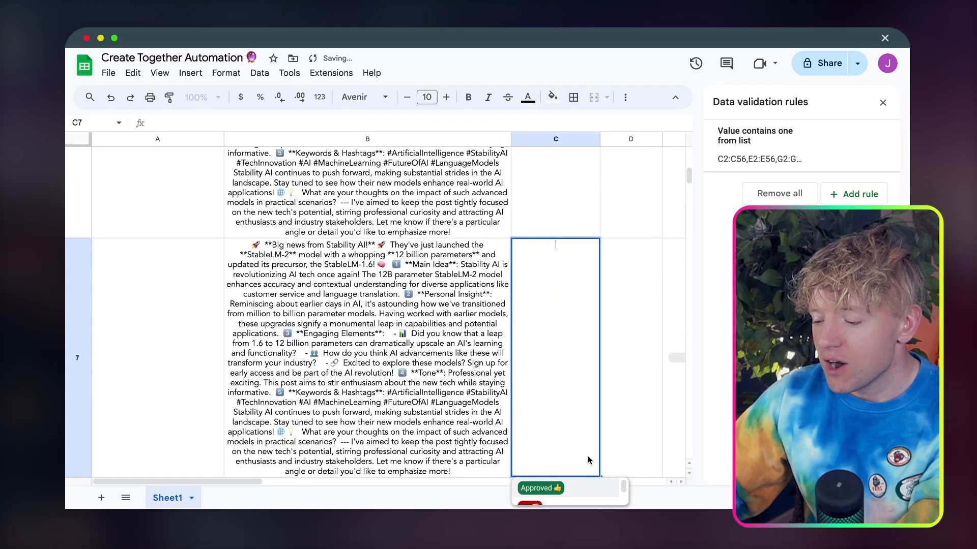
scroll(579, 498, down, 1)
click(578, 502)
click(627, 428)
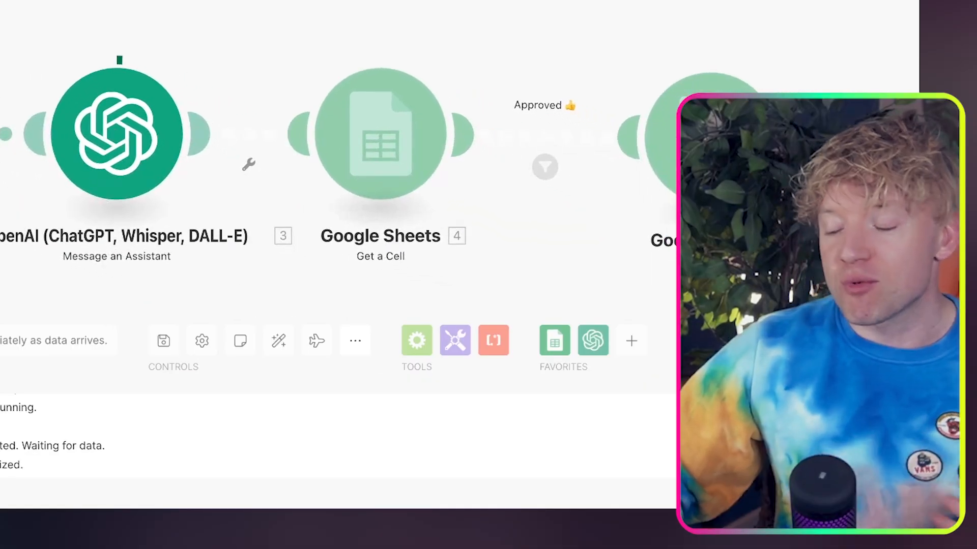
Back in Make, add an OpenAI Generate an Image module after the last Get a Cell module and set its model to Dall-E 3
drag(774, 274, 678, 228)
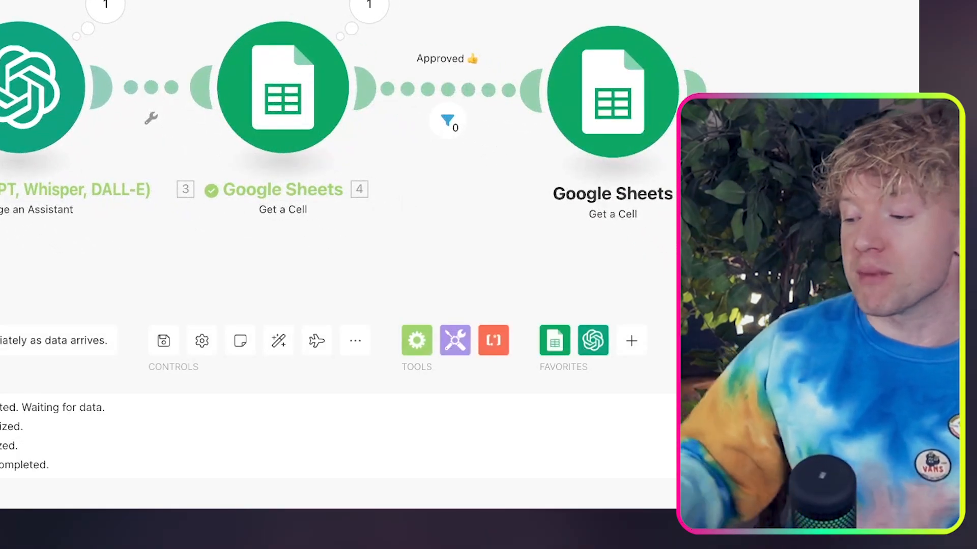
drag(763, 255, 745, 241)
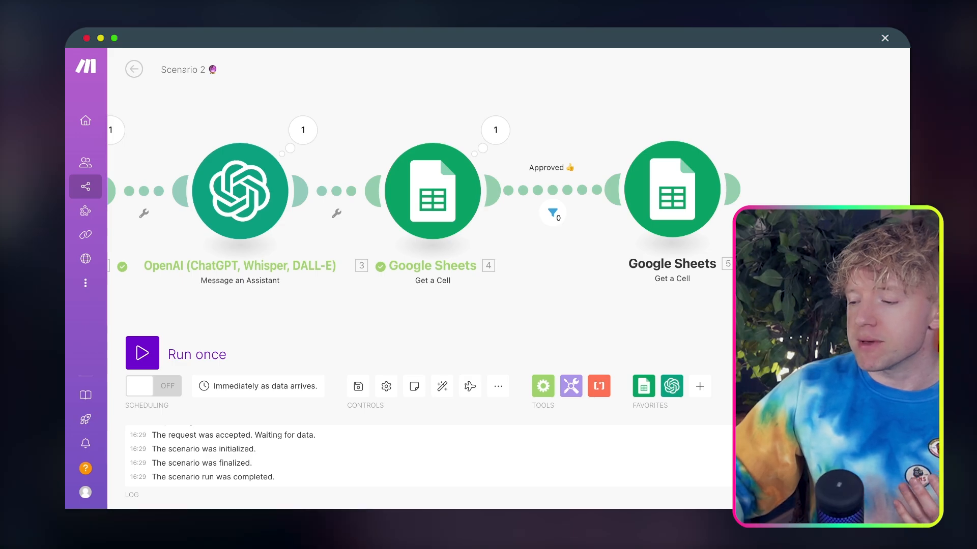
drag(801, 291, 627, 269)
click(560, 168)
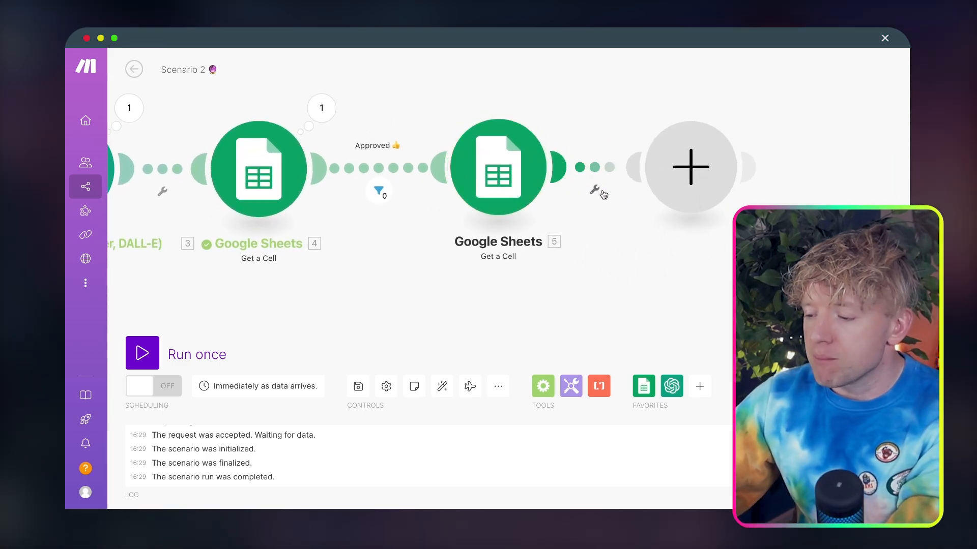
text(chat)
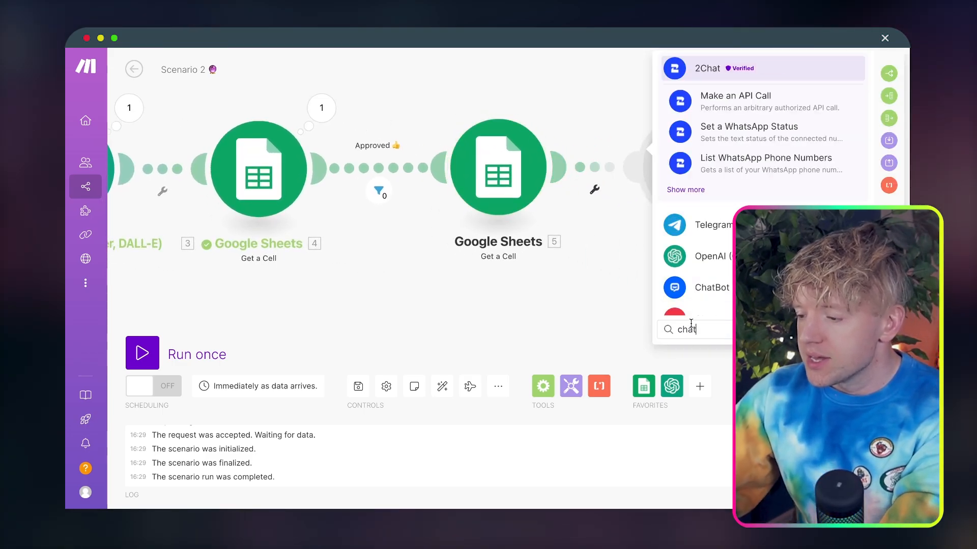
click(719, 262)
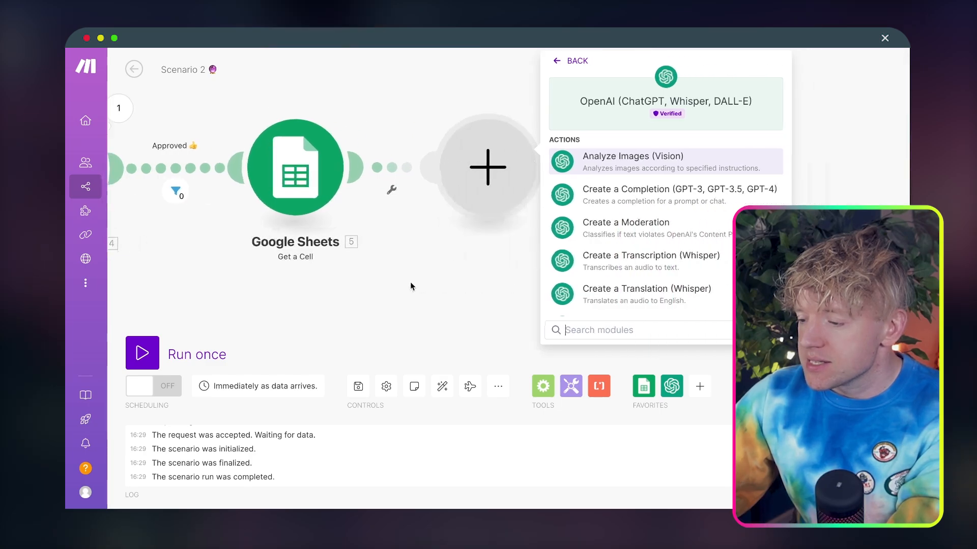
scroll(613, 272, down, 5)
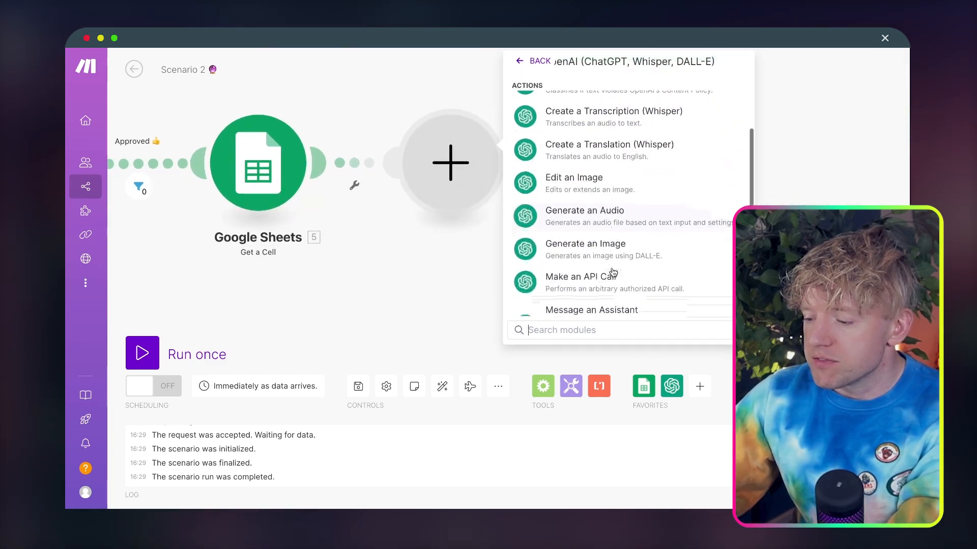
click(613, 272)
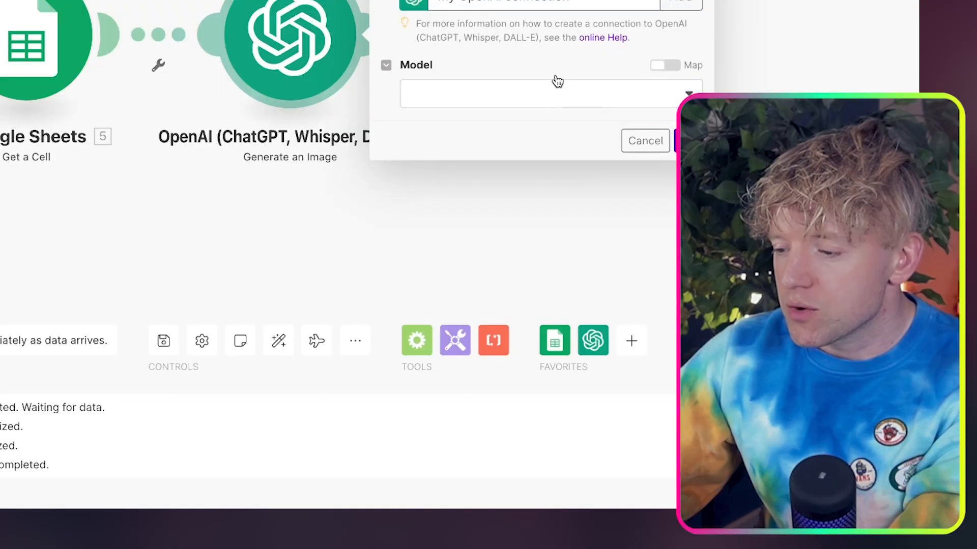
click(641, 208)
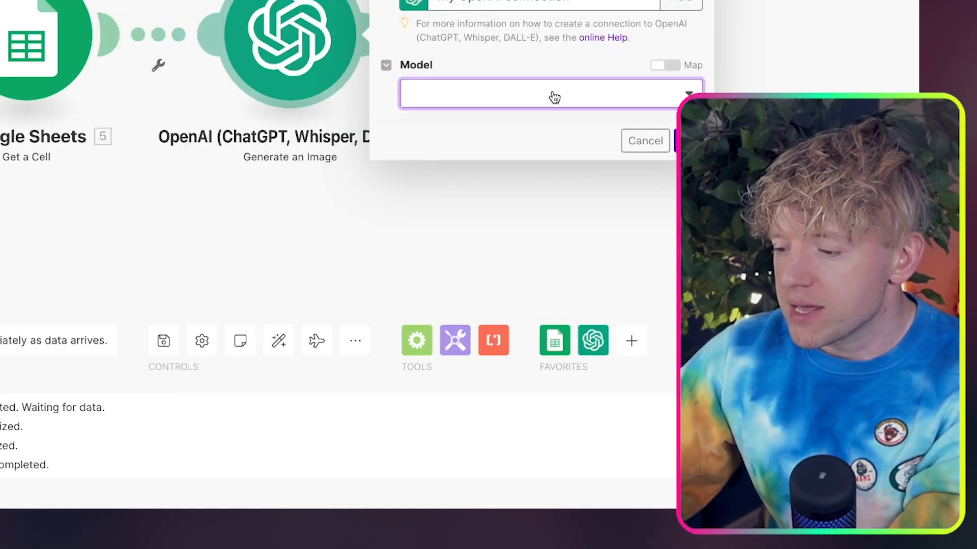
click(562, 126)
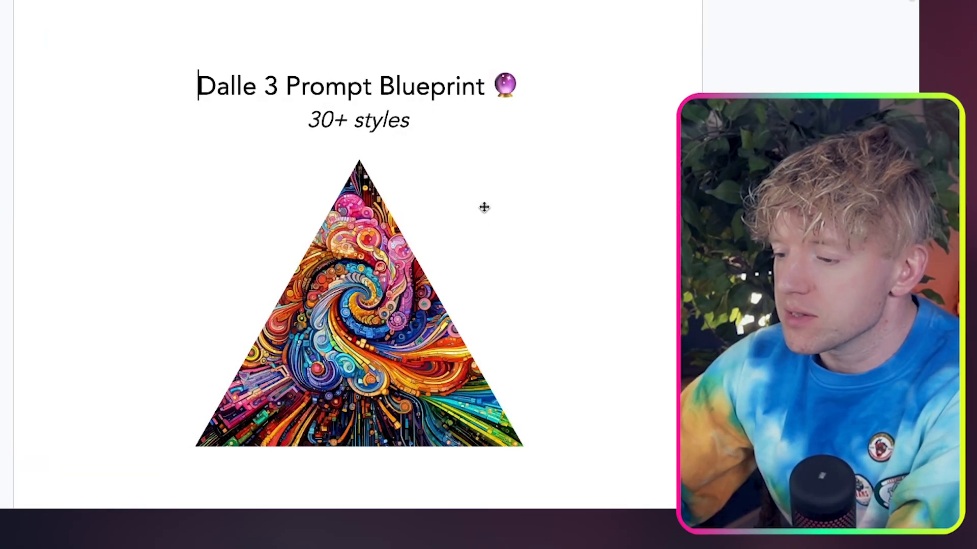
Copy LinkedIn's square post size from the Dalle 3 Prompt Blueprint document and start the image prompt with "Dimensions: 1200x1200 pixels" plus a blank line
scroll(484, 207, down, 5)
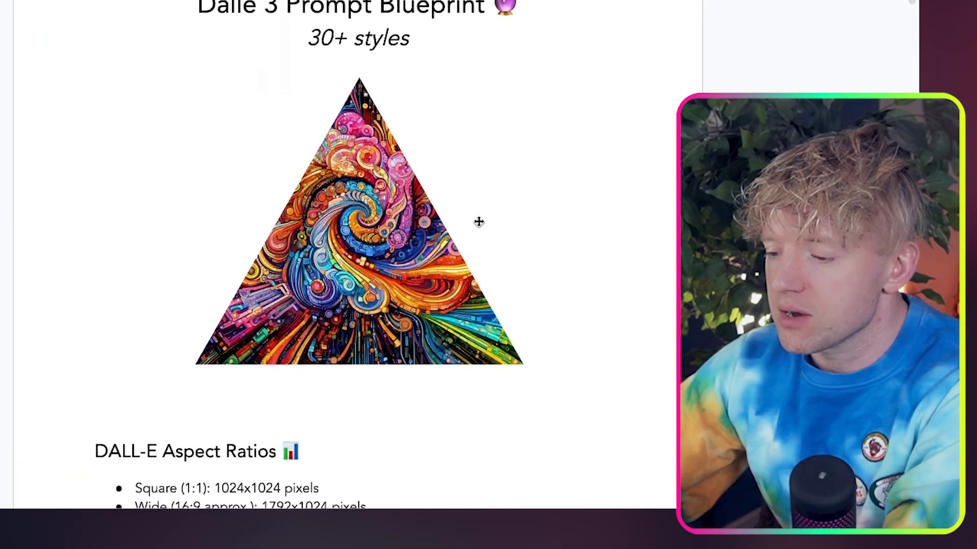
scroll(588, 299, down, 4)
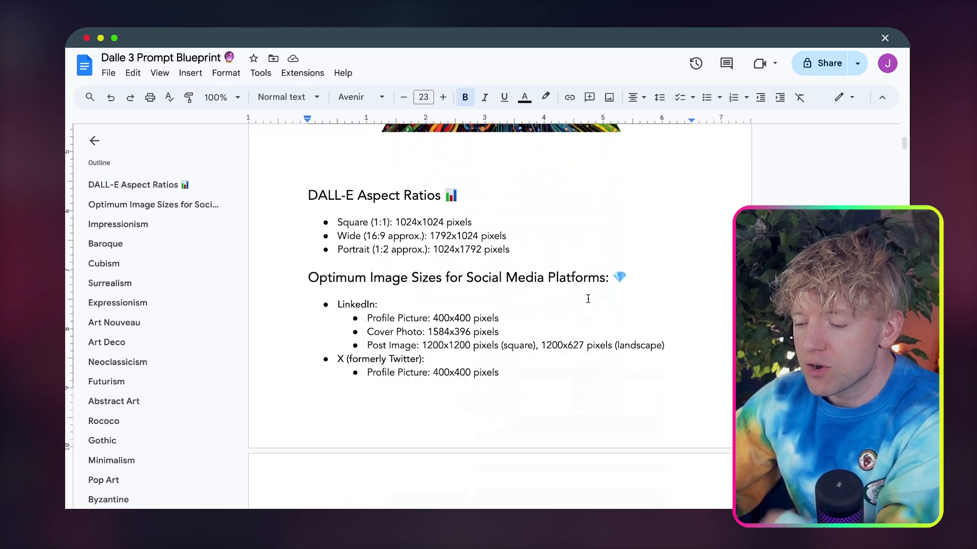
scroll(588, 299, down, 3)
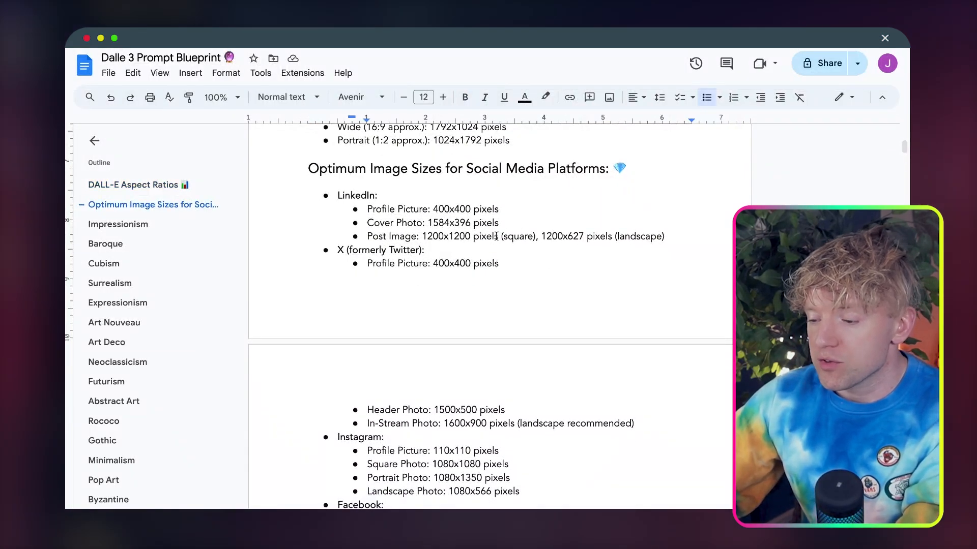
drag(501, 236, 423, 237)
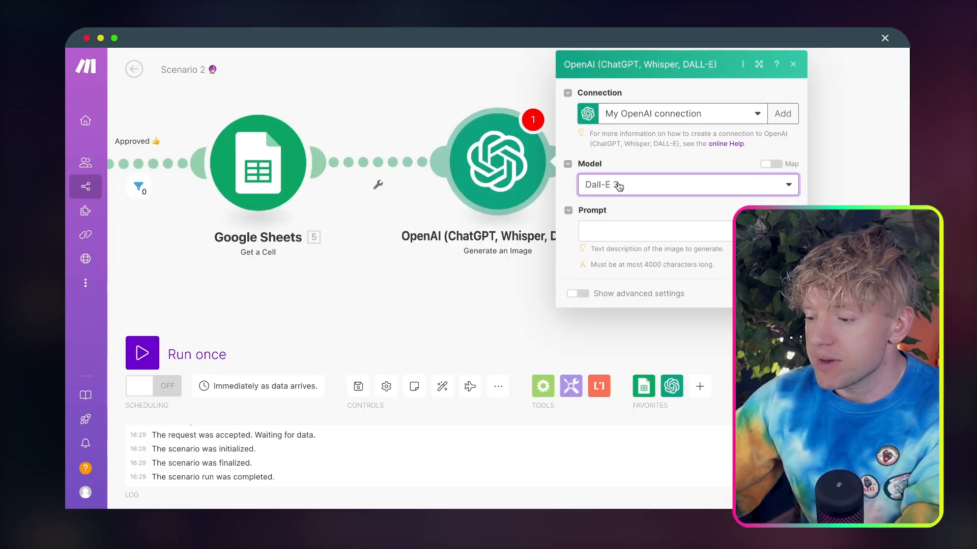
click(656, 231)
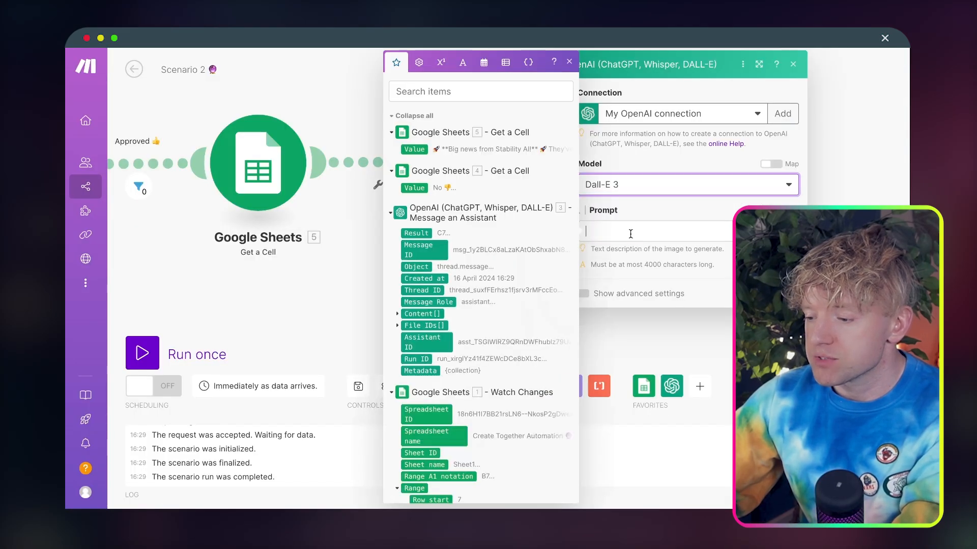
text(Dimensions:)
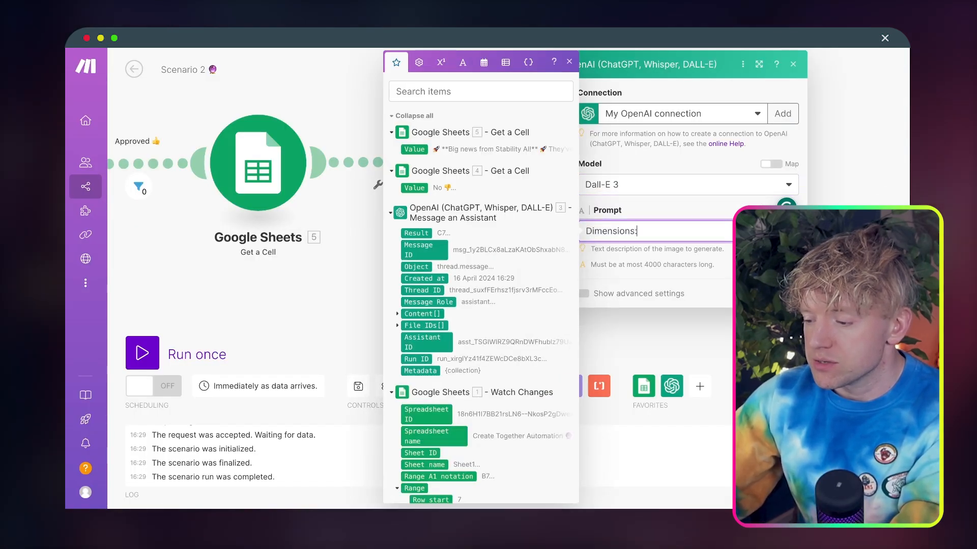
key(Return)
key(Return)
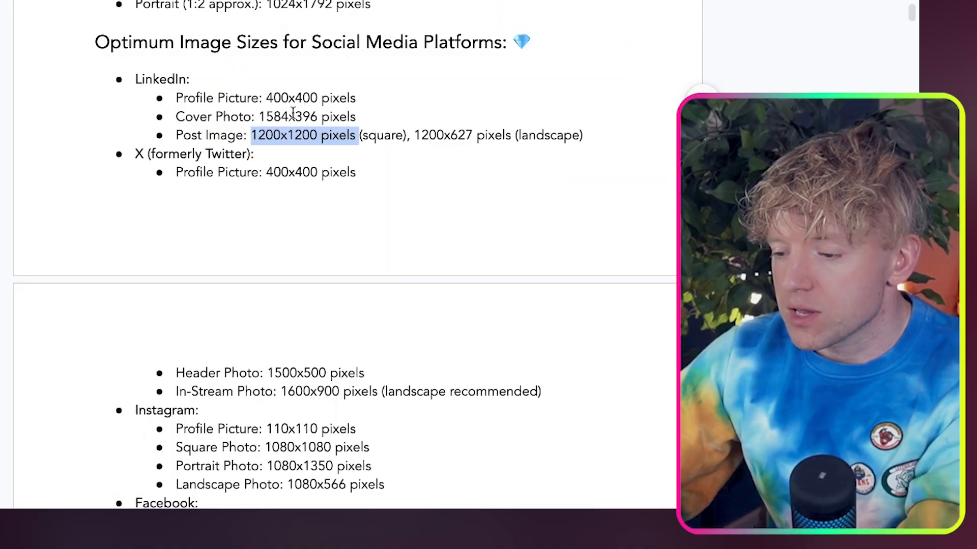
Copy the Neoclassicism style prompt from the Dalle 3 Prompt Blueprint document and paste it below the dimensions in the image prompt
scroll(276, 133, down, 2)
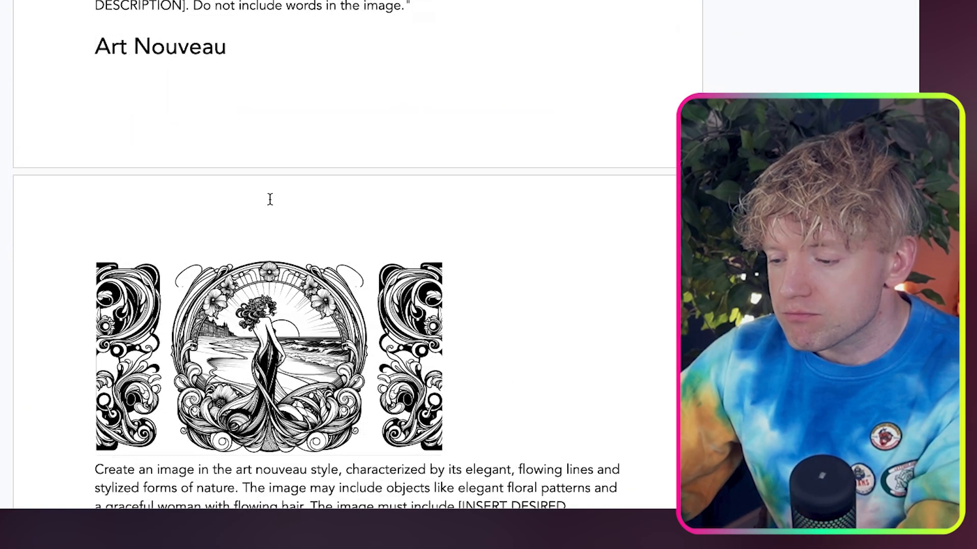
scroll(270, 224, down, 10)
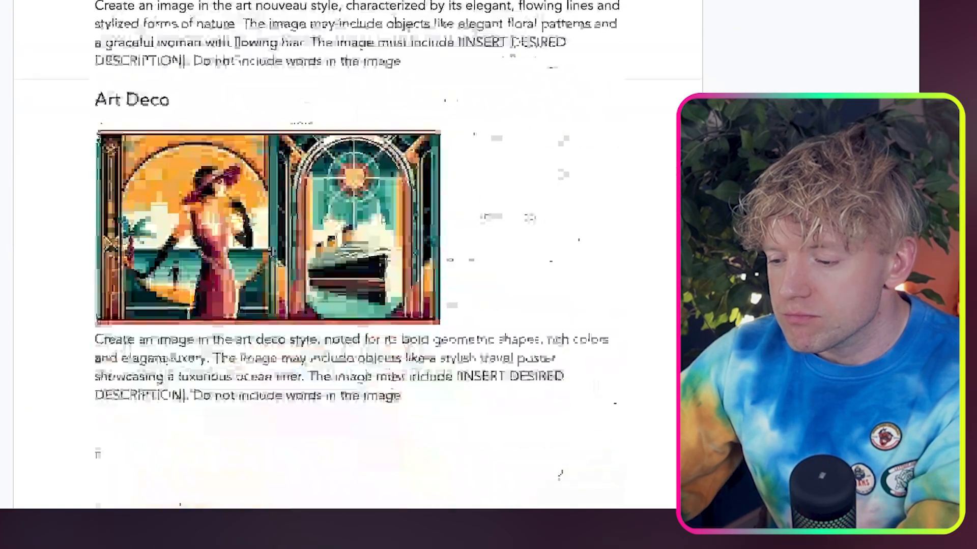
scroll(271, 251, down, 7)
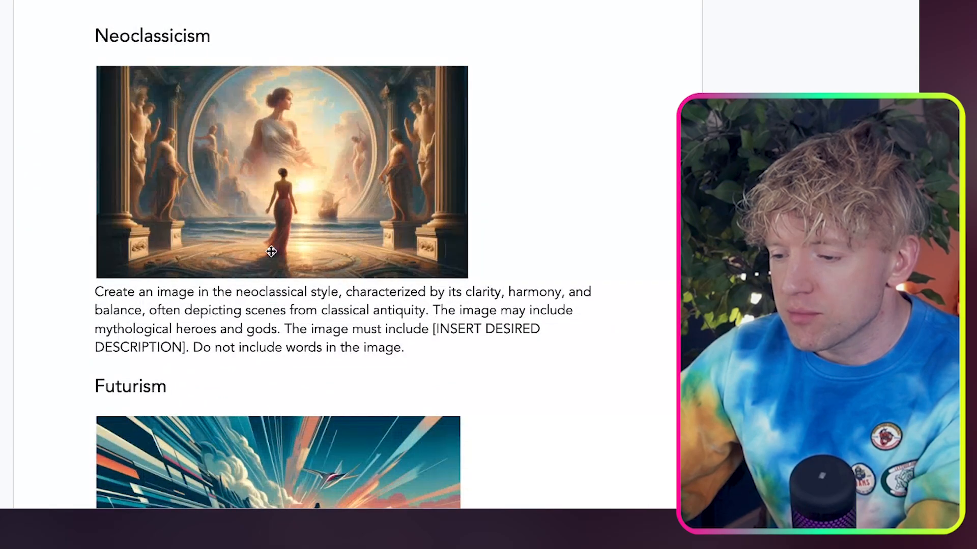
drag(431, 366, 92, 285)
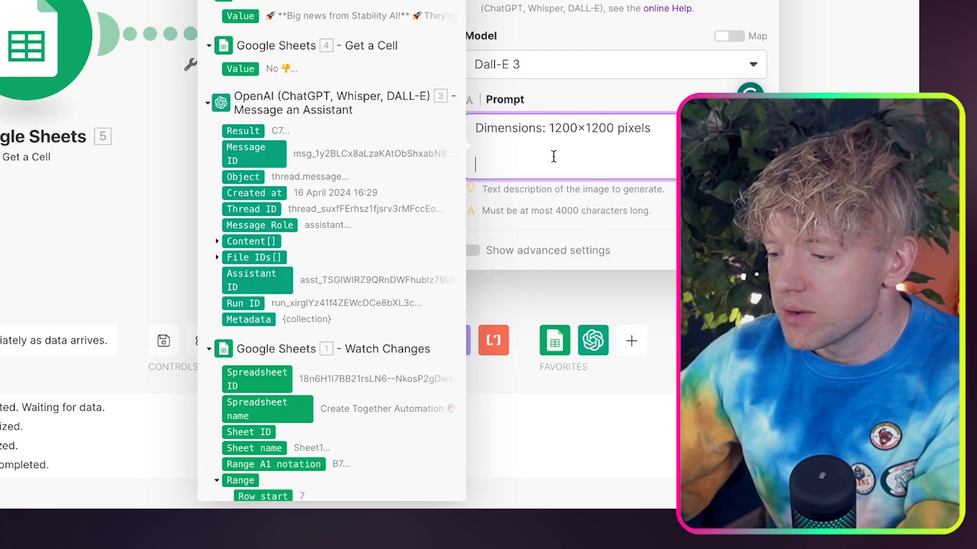
key(ctrl+v)
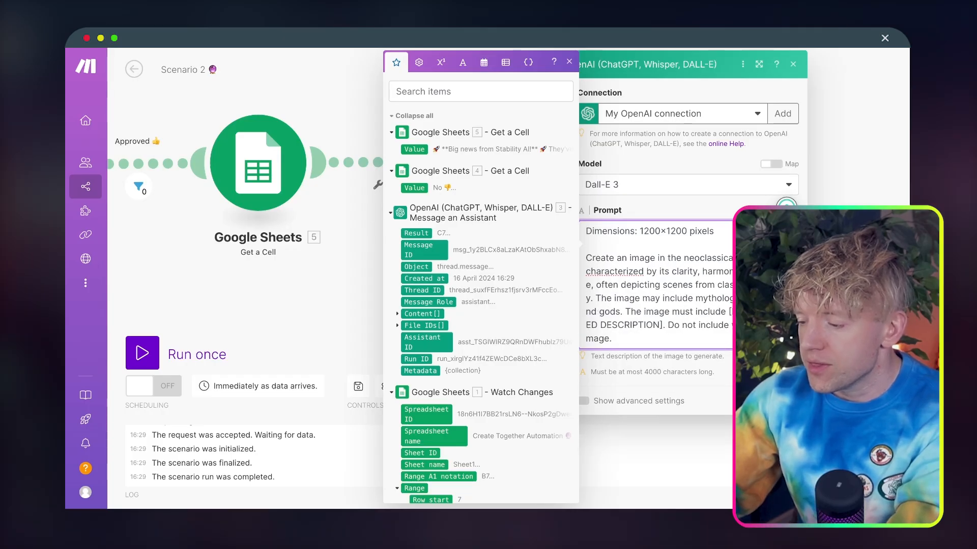
After the neoclassical style wording in the prompt, insert "data:" and the Value of Google Sheets module 5, separated by blank lines
text(data:)
key(Return)
key(Return)
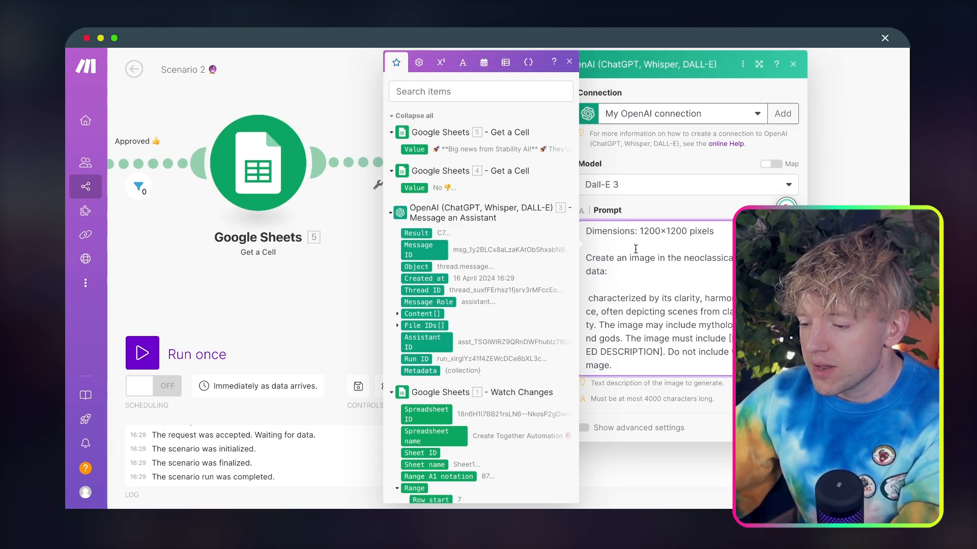
scroll(502, 307, down, 1)
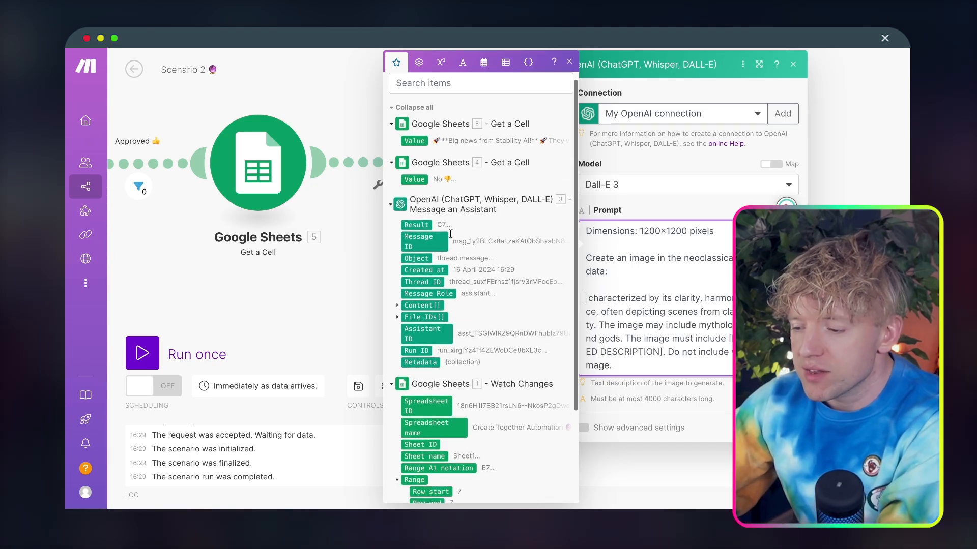
click(417, 142)
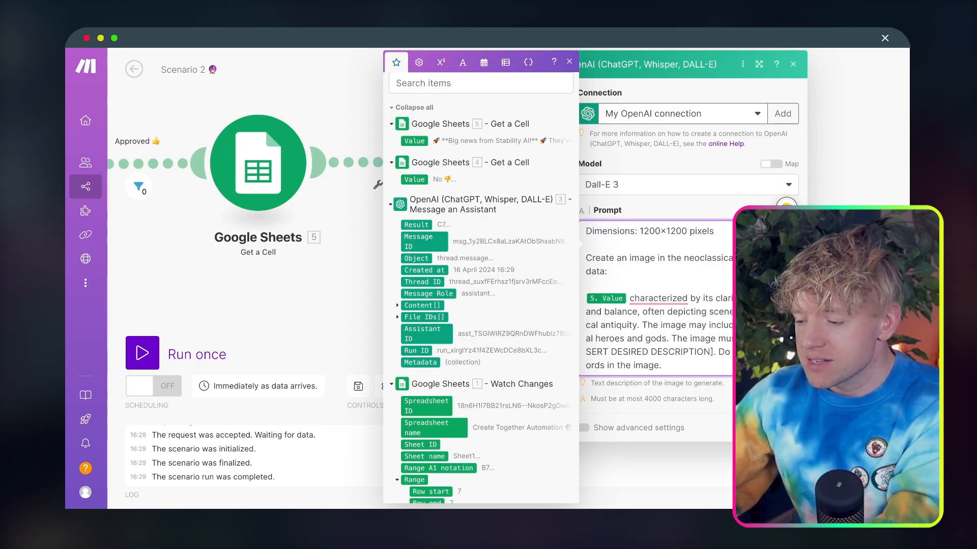
key(Return)
key(Return)
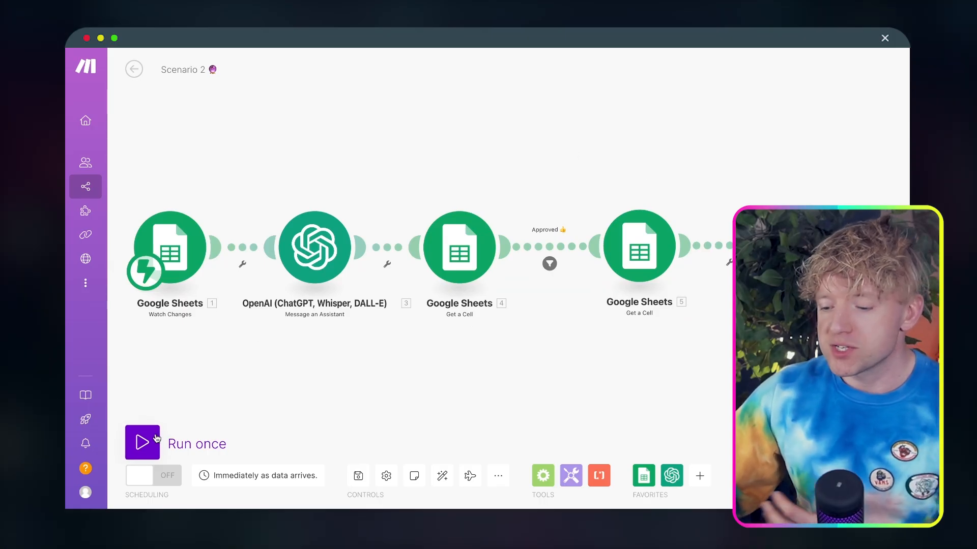
Run the scenario once with the new image module, waiting for new data
click(142, 443)
click(390, 485)
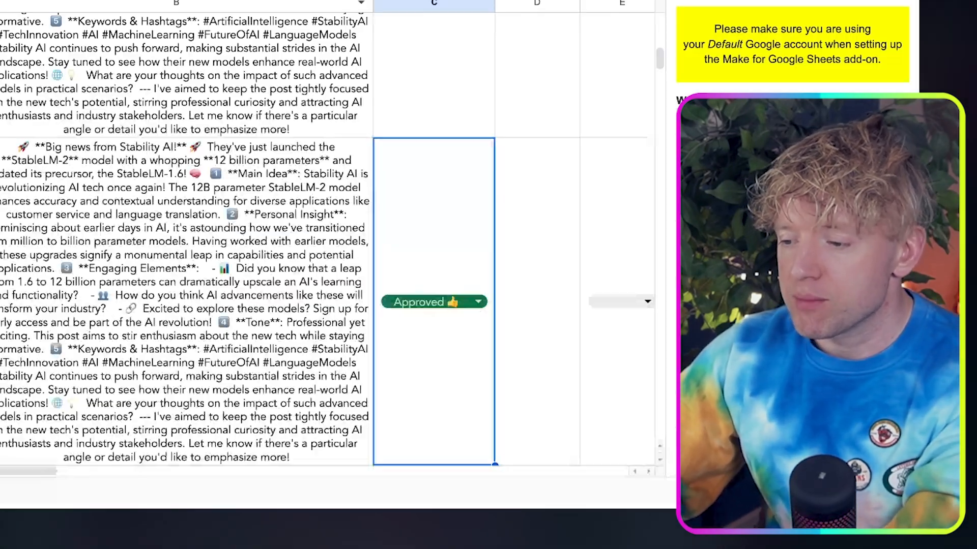
Copy the Stability AI post from the last filled cell of column B in the Google Sheet into the empty cell below it
click(243, 172)
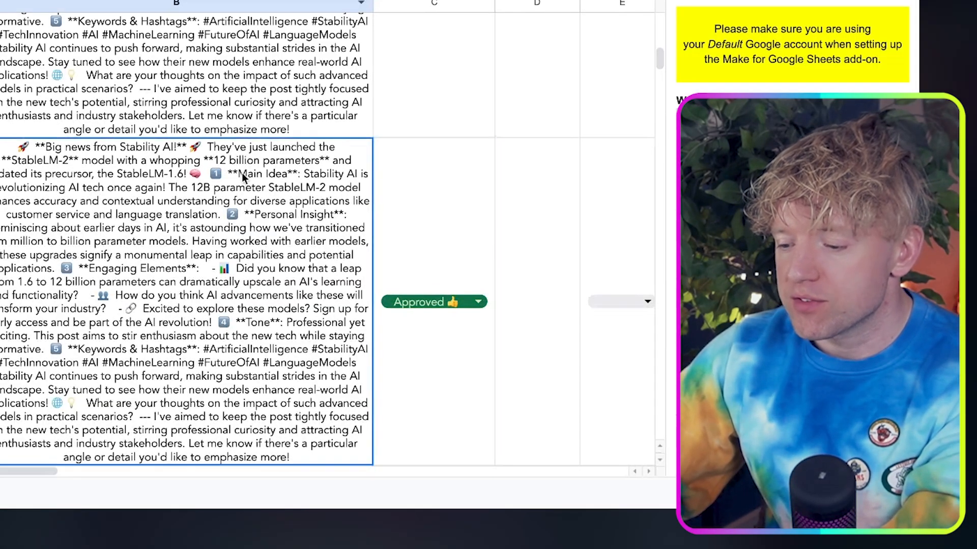
key(ctrl+c)
scroll(242, 173, down, 3)
click(271, 336)
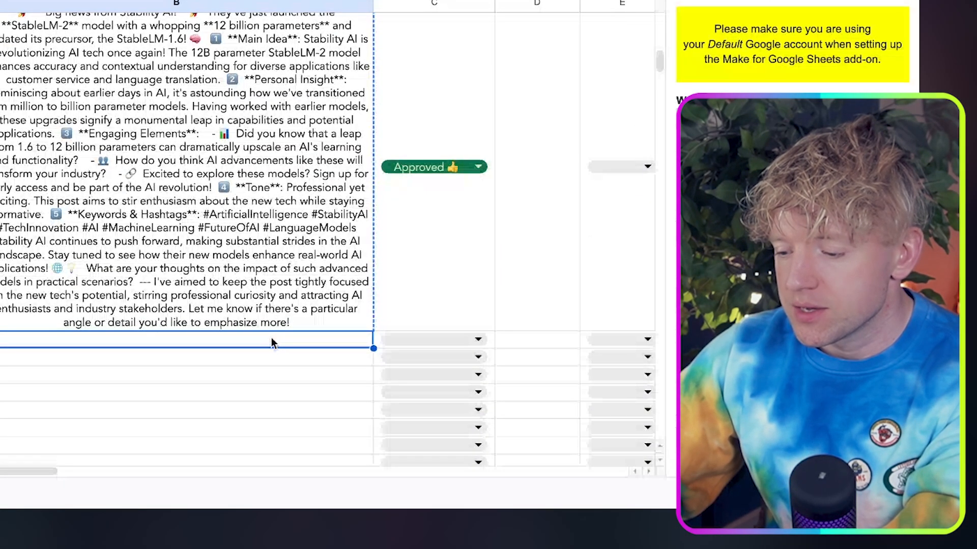
key(ctrl+v)
Set the new post's status in column C to "Approved 👍"
scroll(344, 373, down, 3)
click(474, 360)
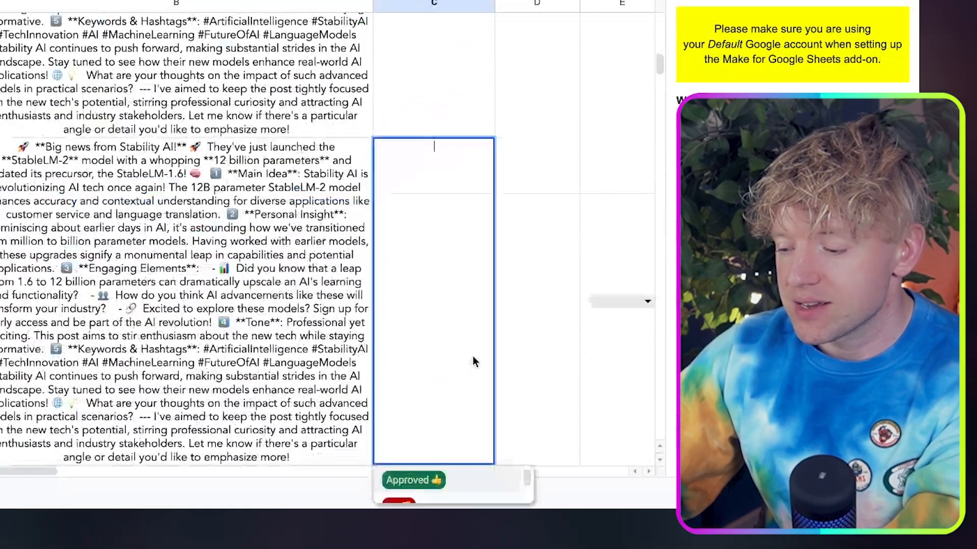
click(448, 481)
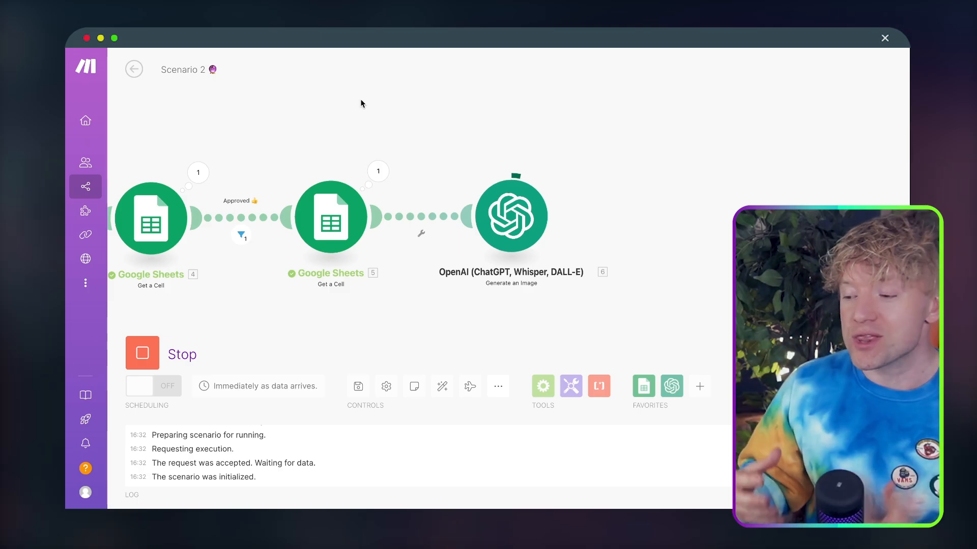
Inspect the run output of the Generate an Image module in the Make scenario, expanding its data down to the image URL
drag(518, 136, 505, 131)
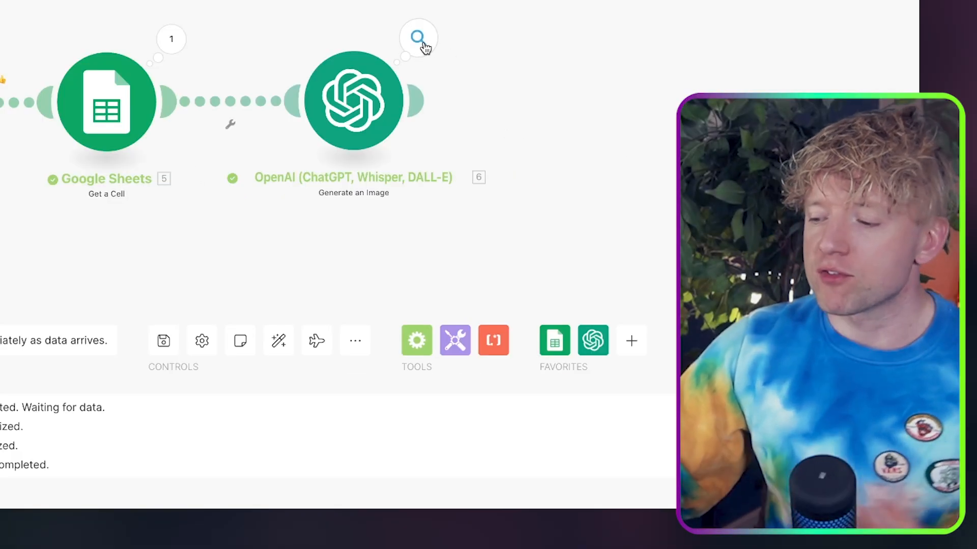
click(553, 171)
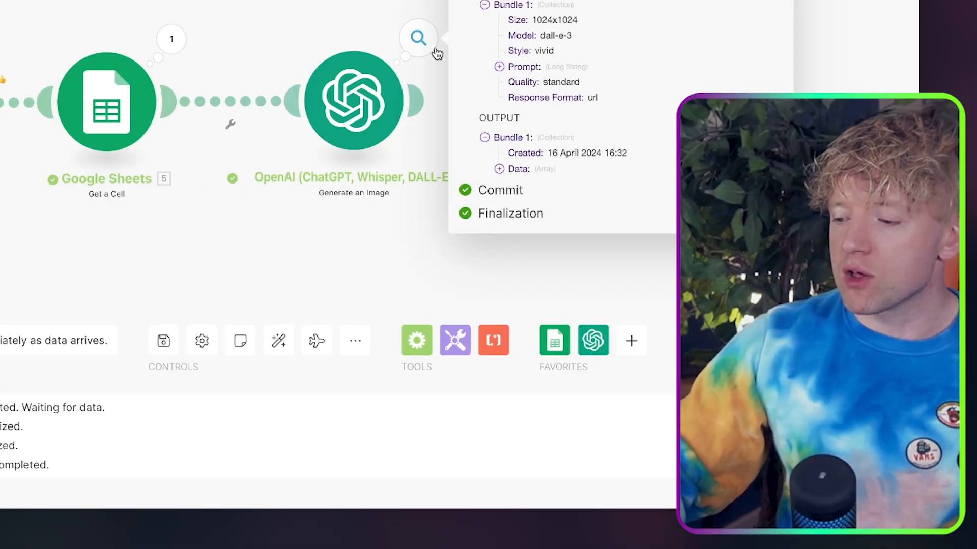
click(503, 169)
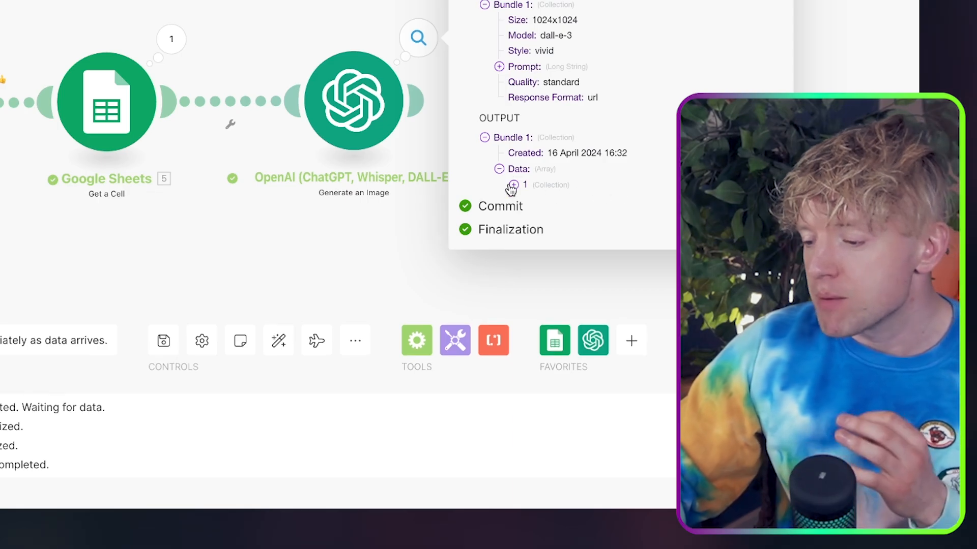
click(515, 185)
scroll(584, 225, down, 5)
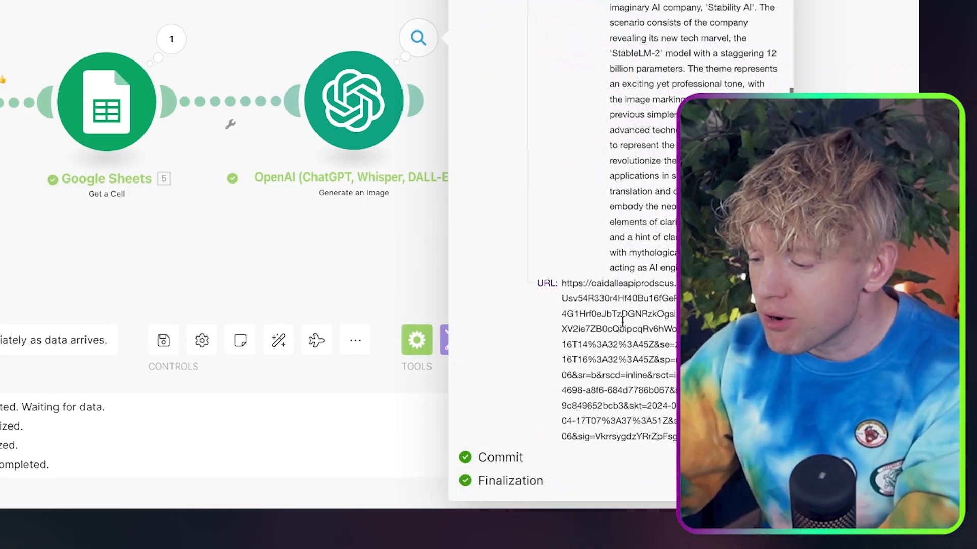
Copy the generated image's URL, view the image in a new browser tab, and return to the scenario with the output details closed
triple_click(627, 337)
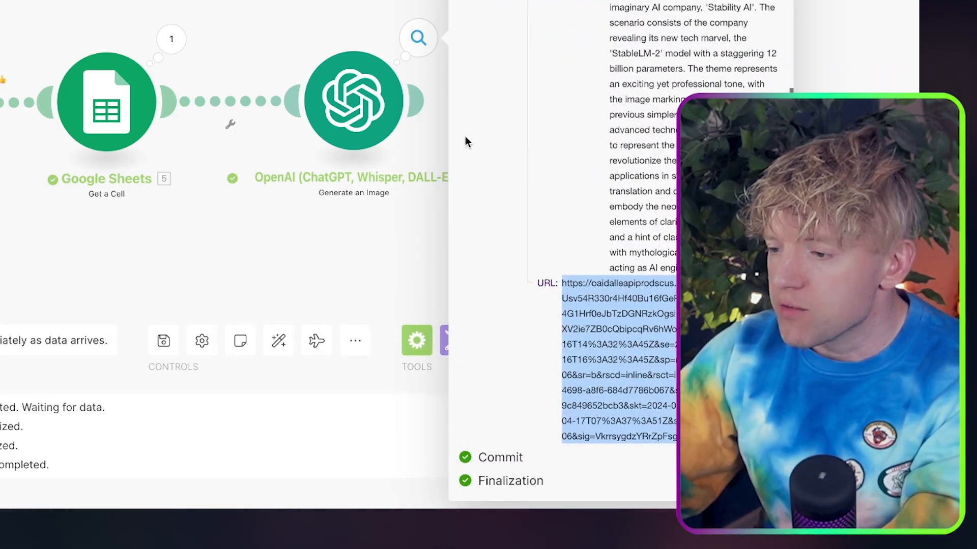
key(super+t)
key(super+v)
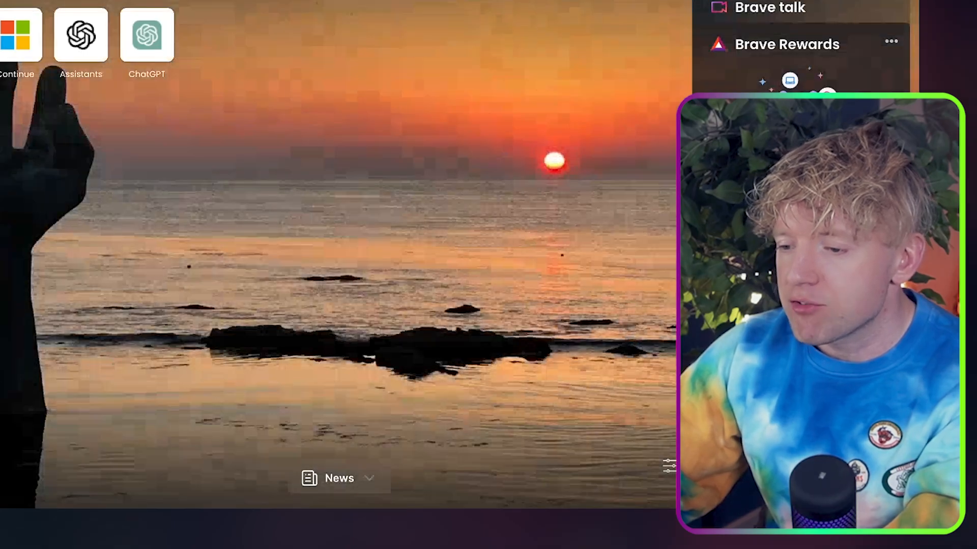
key(Return)
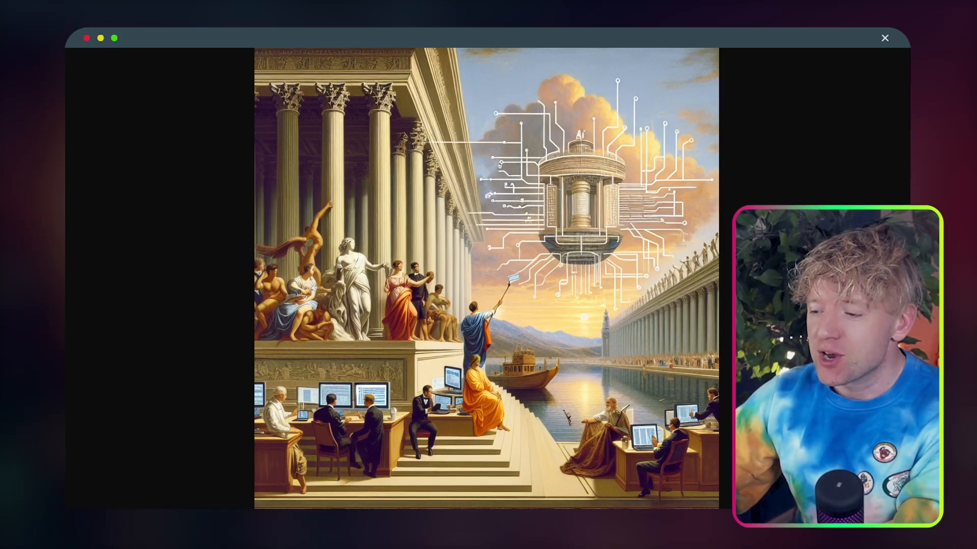
key(ctrl+shift+Tab)
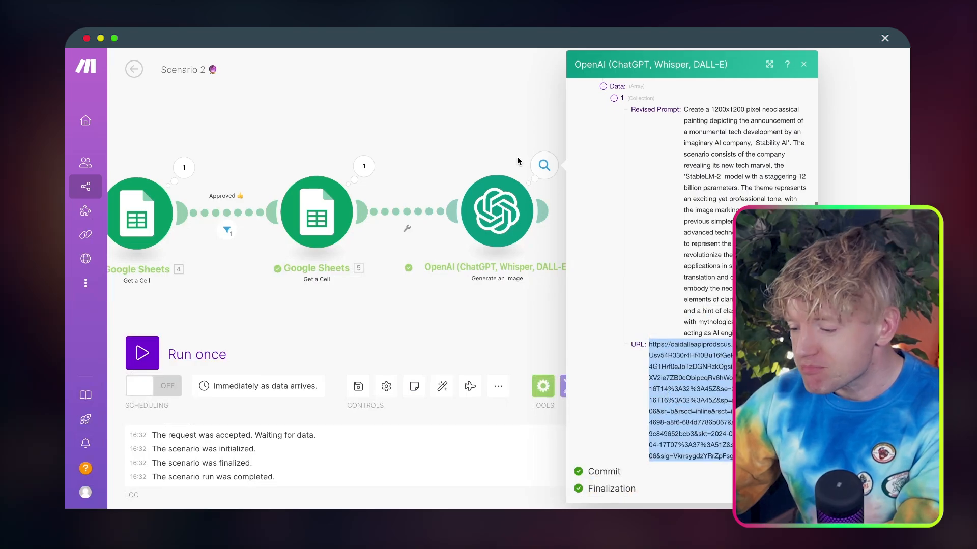
click(517, 120)
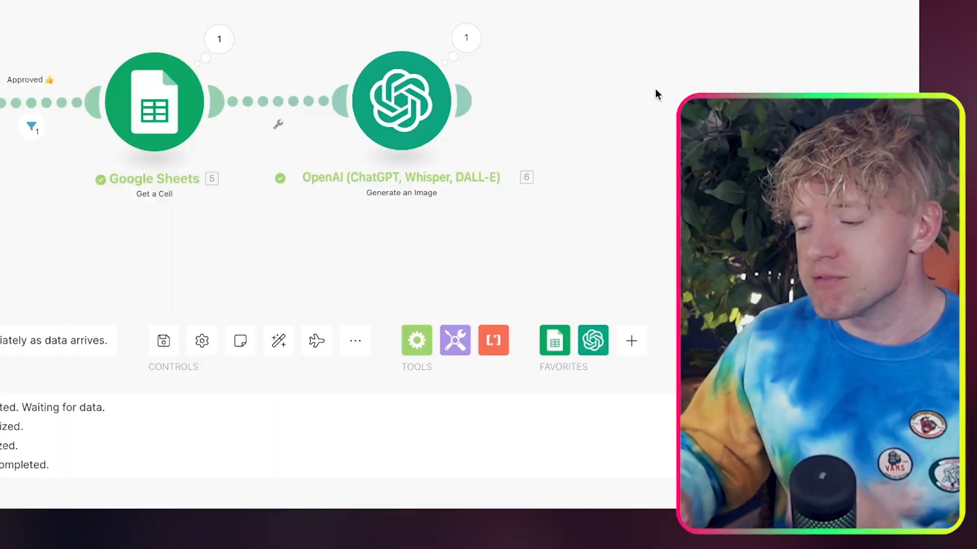
Add an HTTP "Get a file" module after the Generate an Image module
click(579, 210)
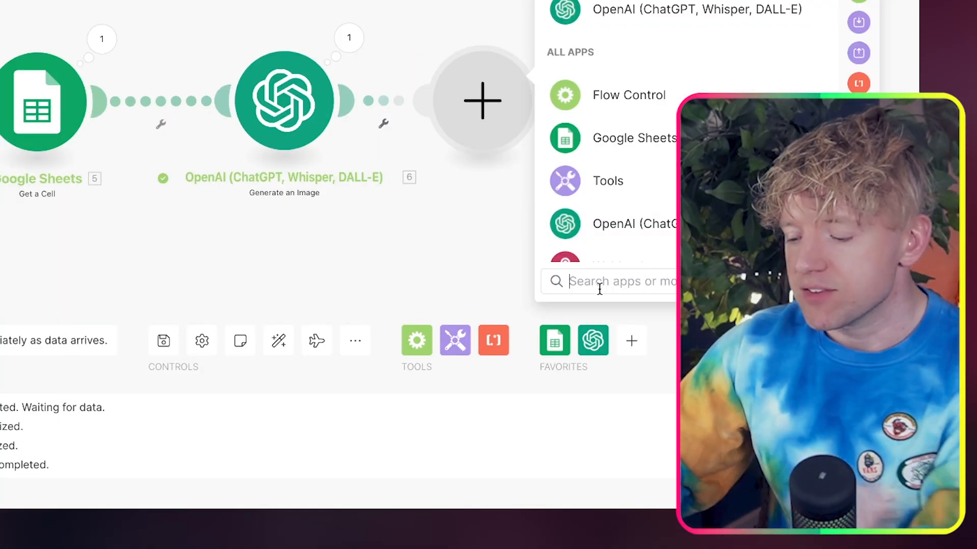
text(get htt)
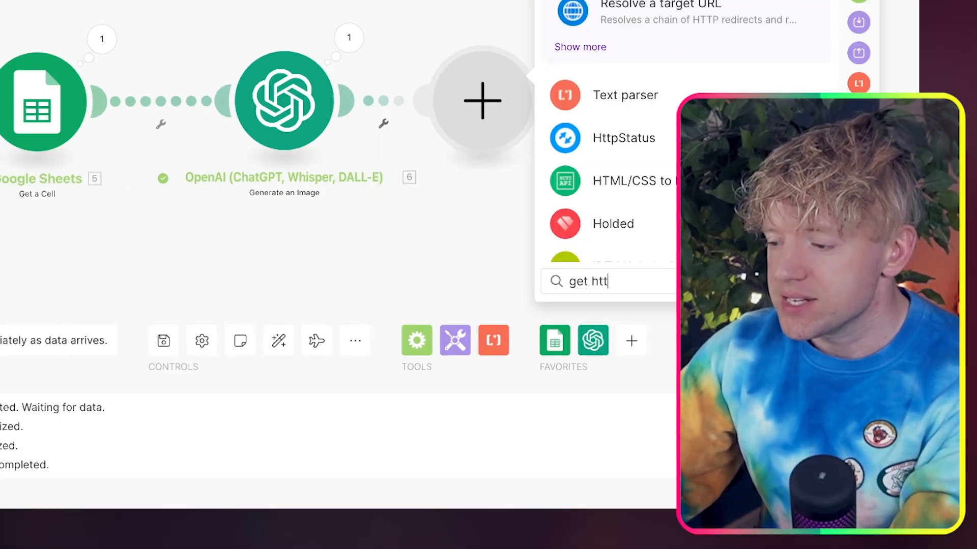
click(618, 1)
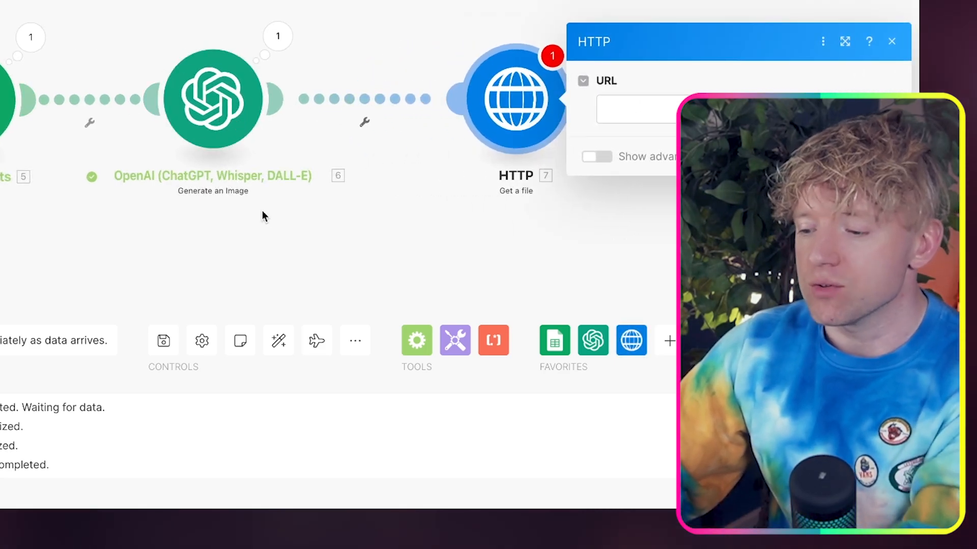
Map the URL from the Generate an Image data into the HTTP module's URL and move the module closer to the OpenAI one
click(595, 96)
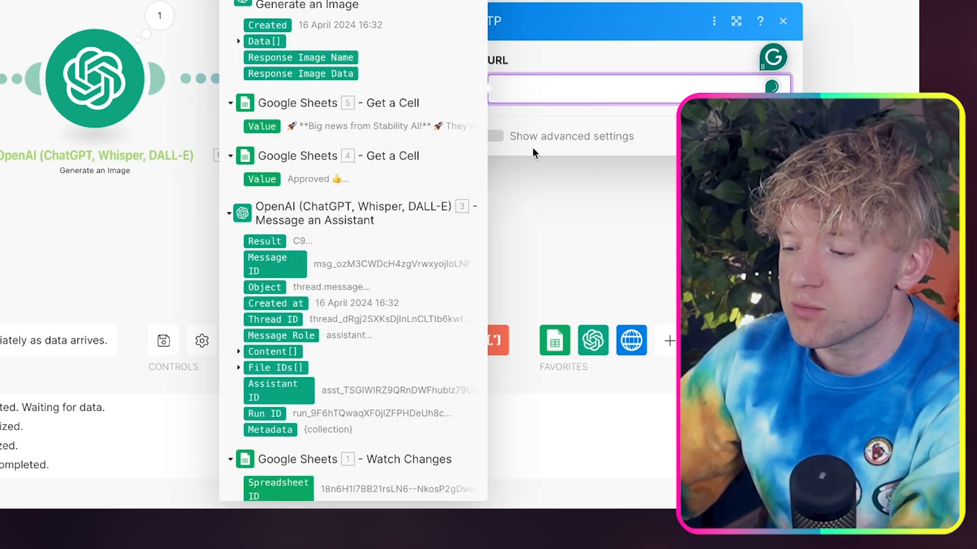
scroll(325, 190, down, 5)
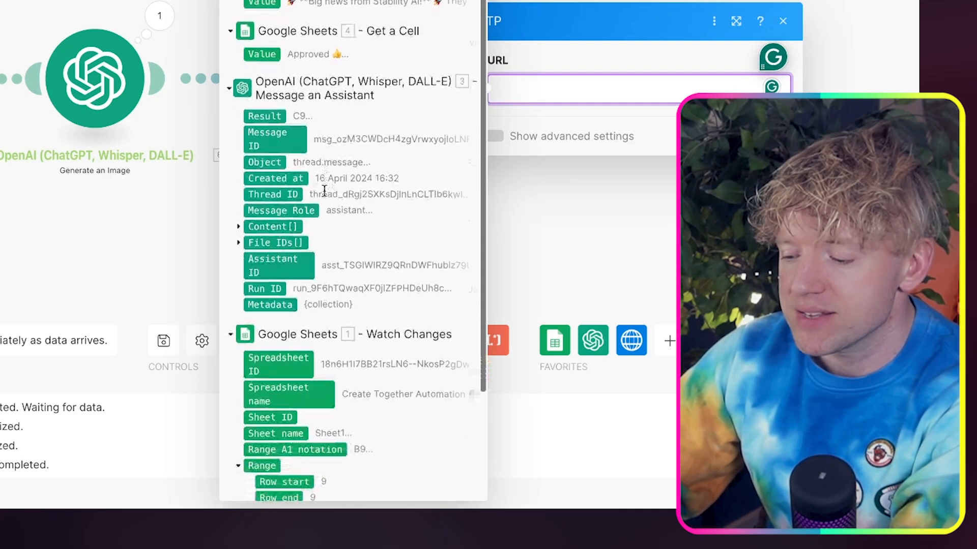
scroll(276, 362, up, 5)
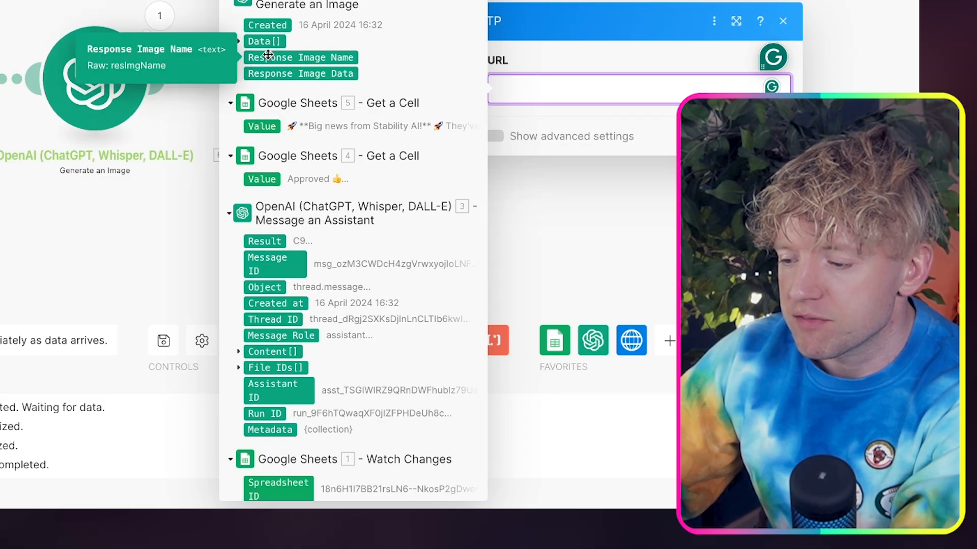
click(238, 42)
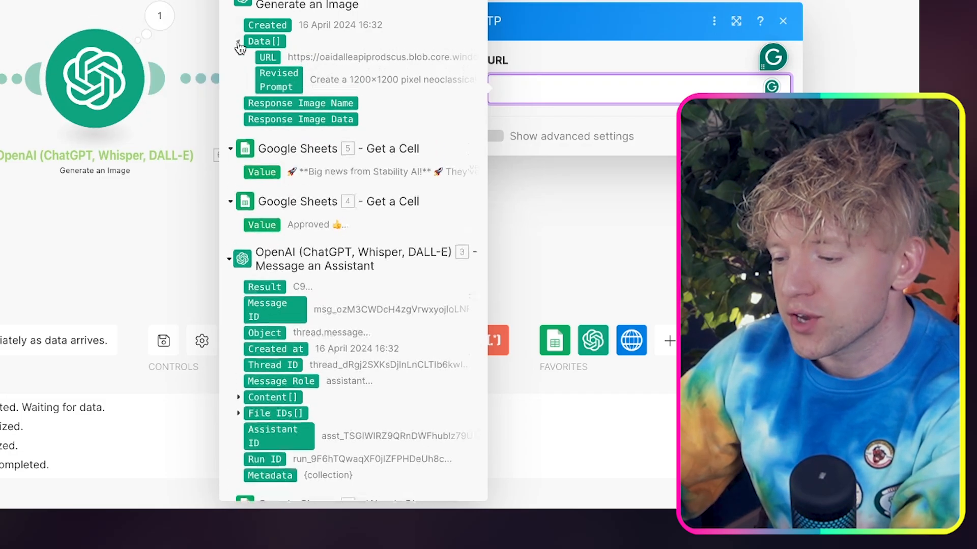
click(265, 57)
click(773, 136)
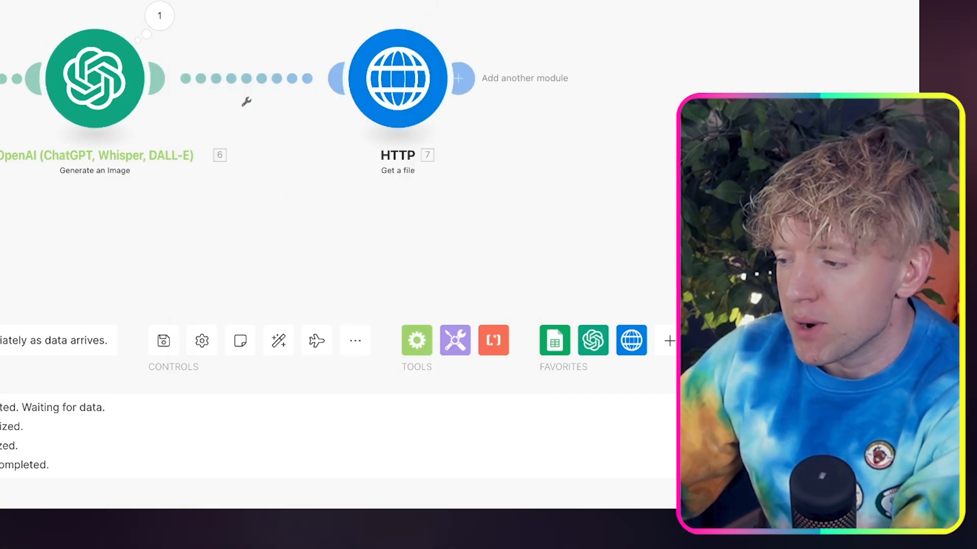
drag(409, 110, 366, 109)
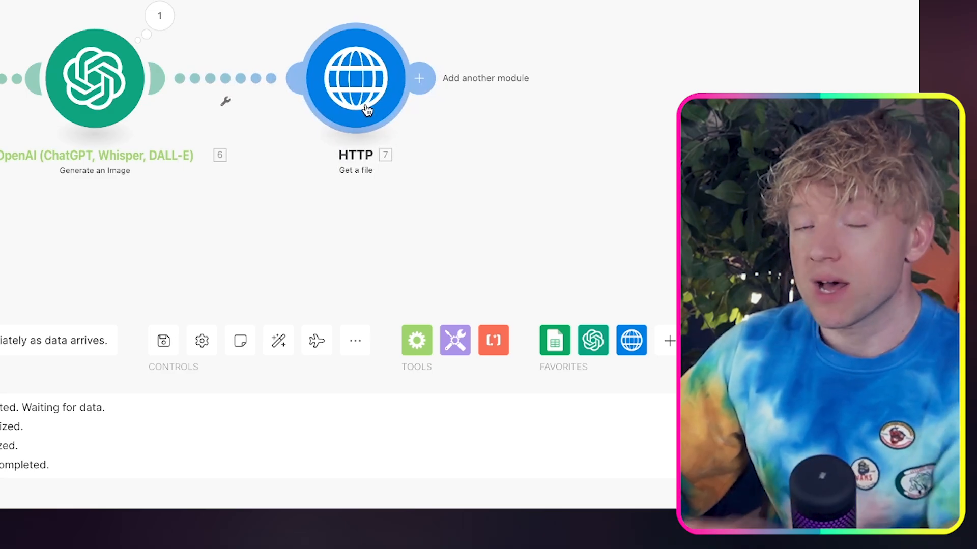
Add a LinkedIn "Create a User Image Post" module after the HTTP module
click(419, 82)
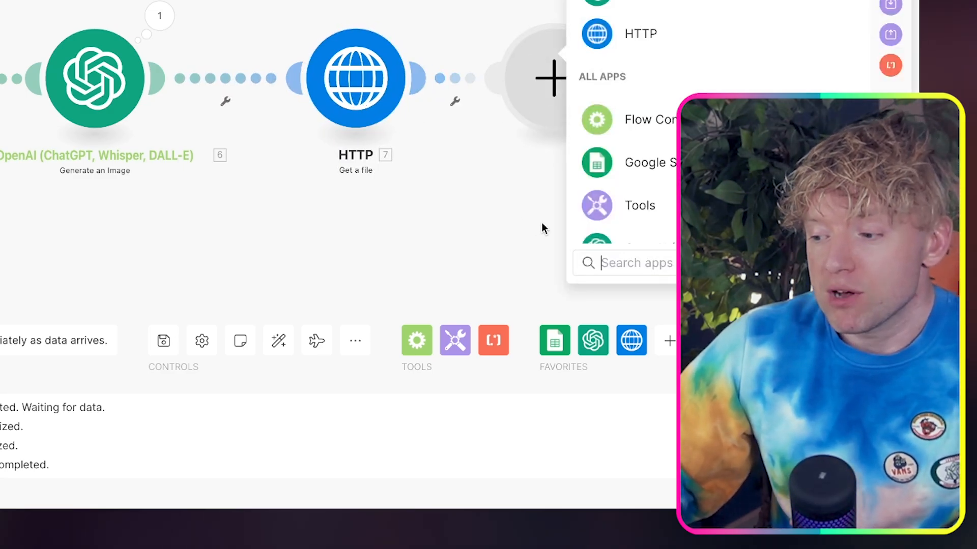
text(lin)
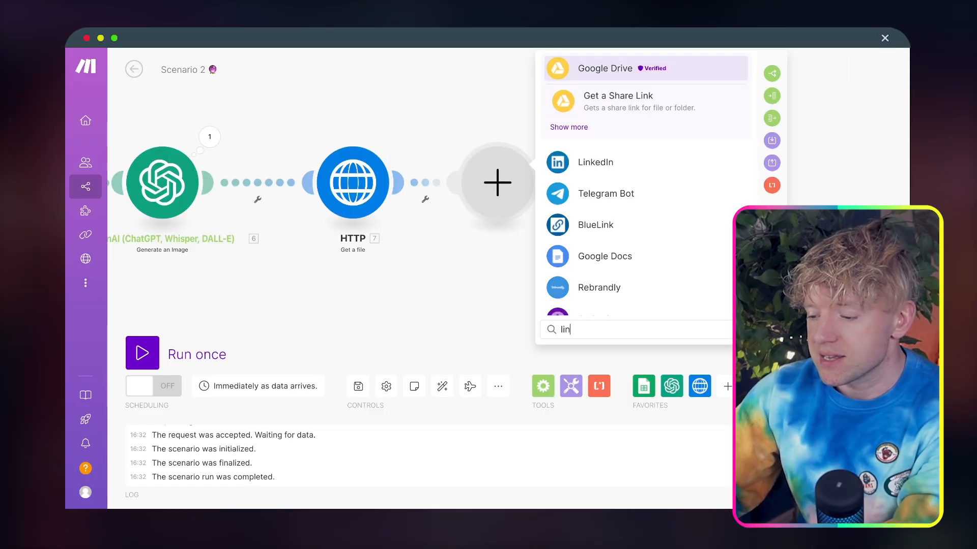
text(kedin)
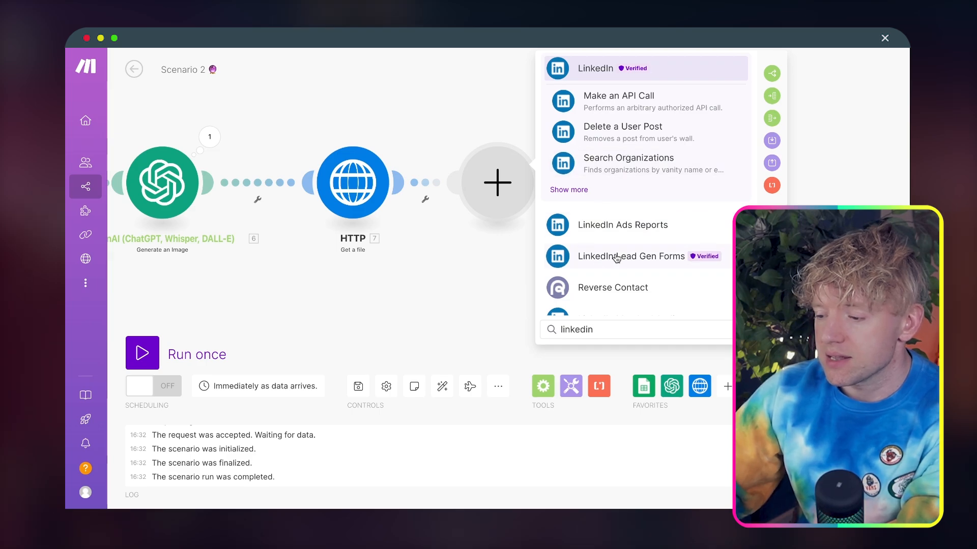
click(669, 68)
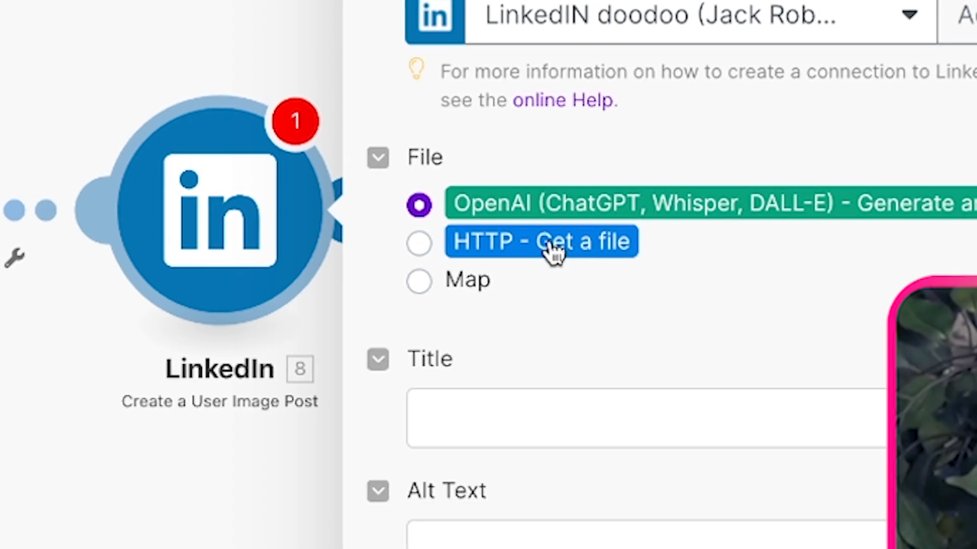
Set the LinkedIn post's file to "HTTP - Get a file" and its content to the Value of Google Sheets module 5
click(548, 247)
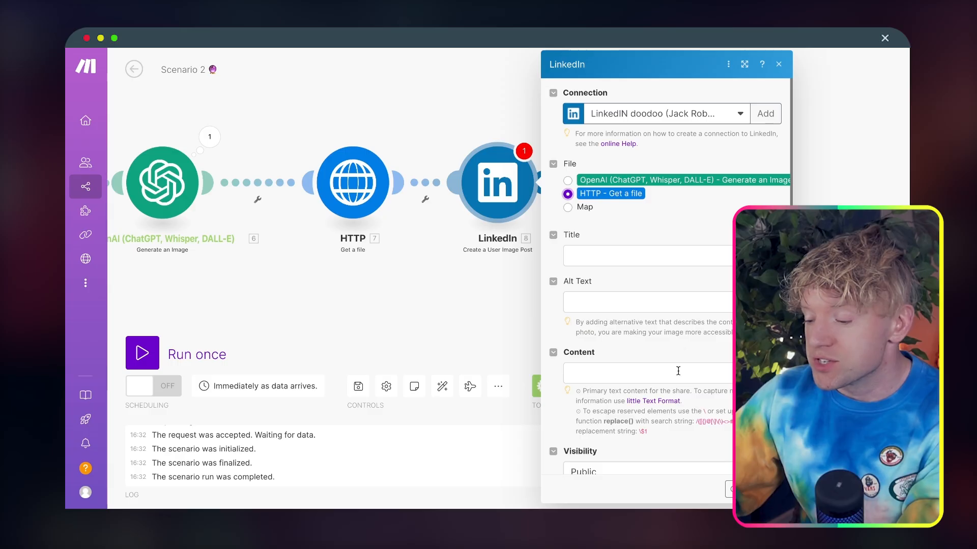
scroll(678, 371, down, 2)
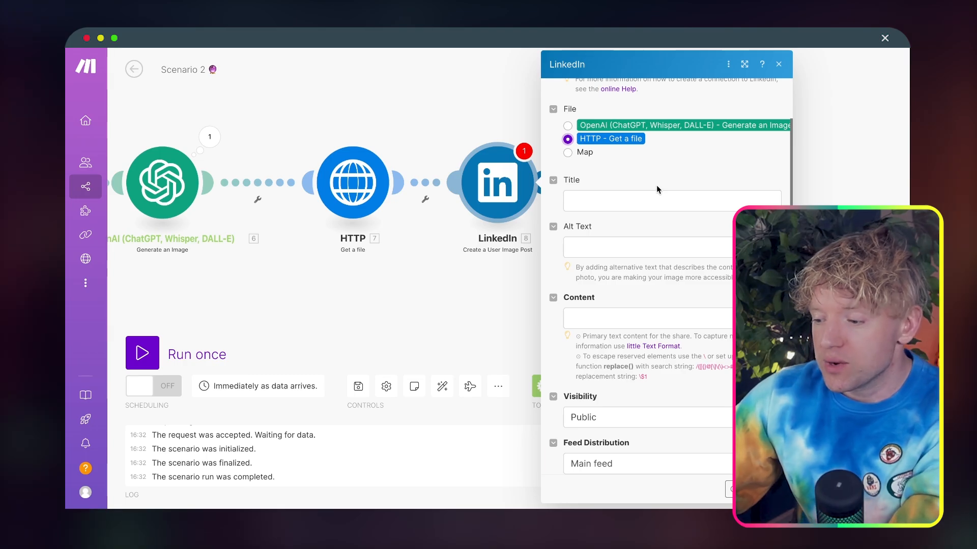
click(634, 320)
scroll(407, 243, down, 2)
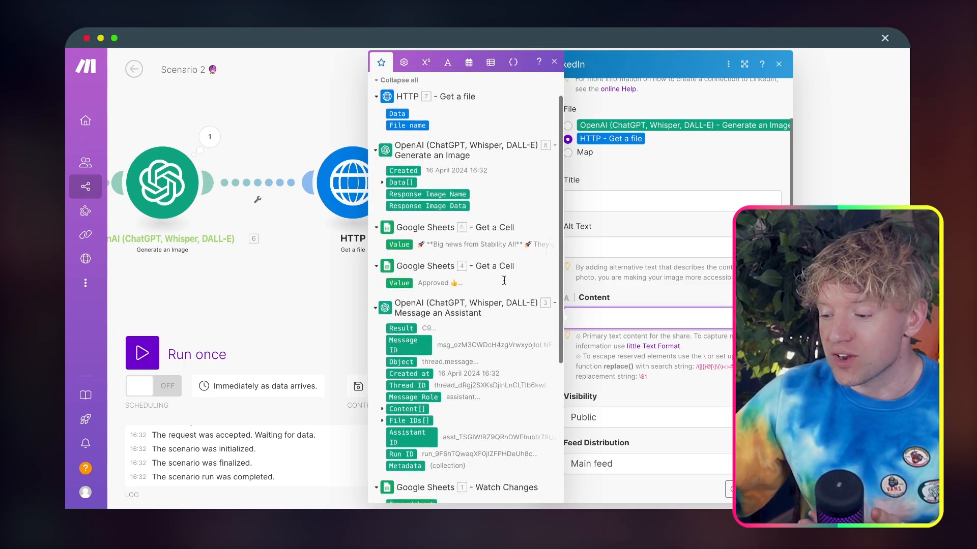
click(400, 245)
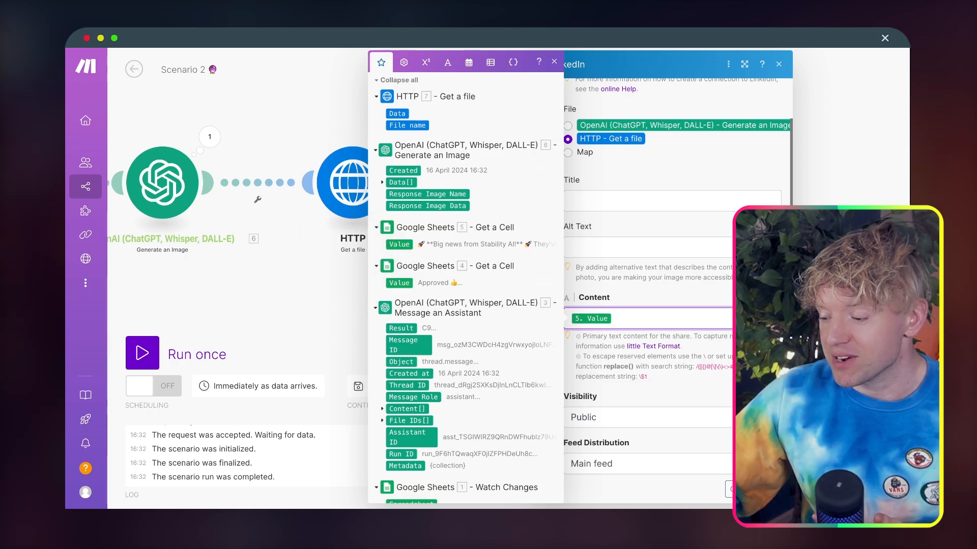
click(769, 489)
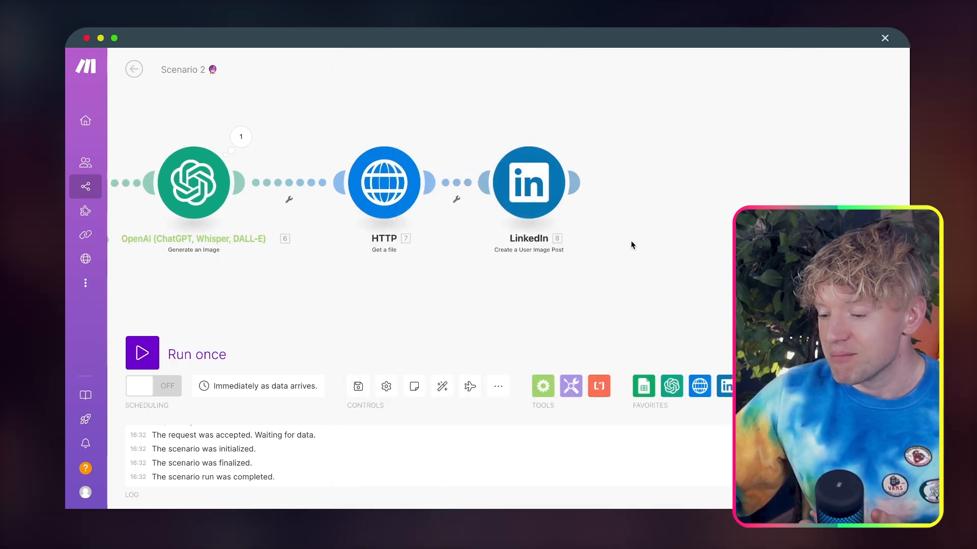
Auto-align the scenario's modules into an evenly spaced chain ending with LinkedIn
drag(553, 188, 560, 187)
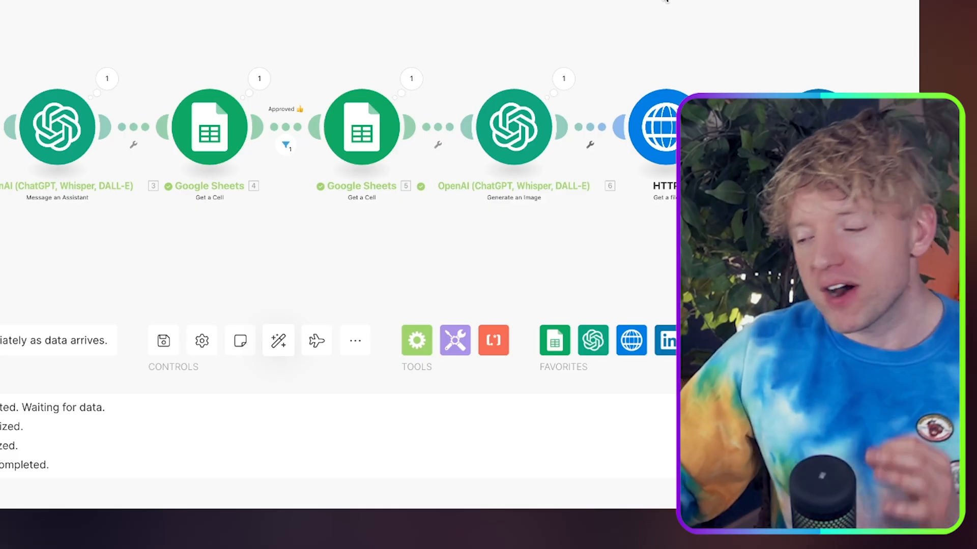
drag(667, 1, 315, 1)
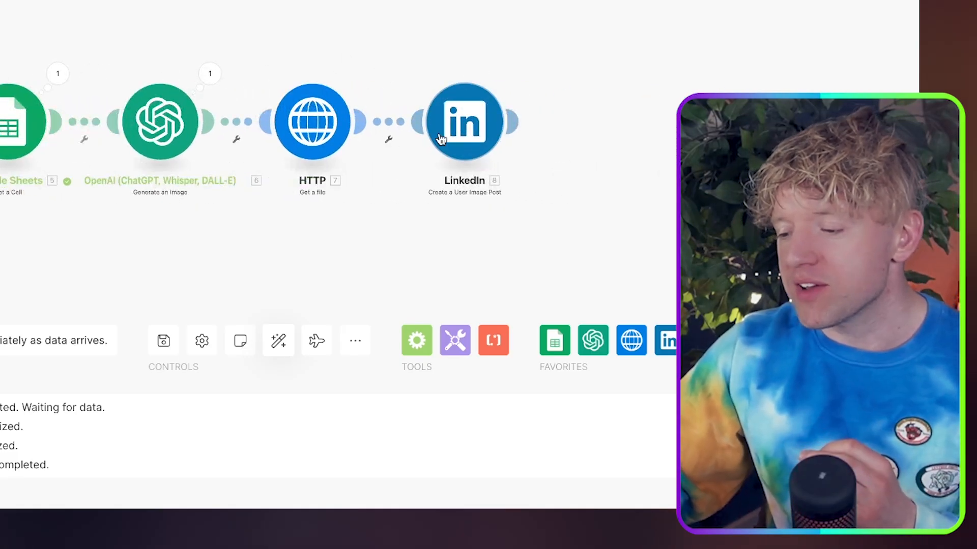
drag(449, 129, 545, 130)
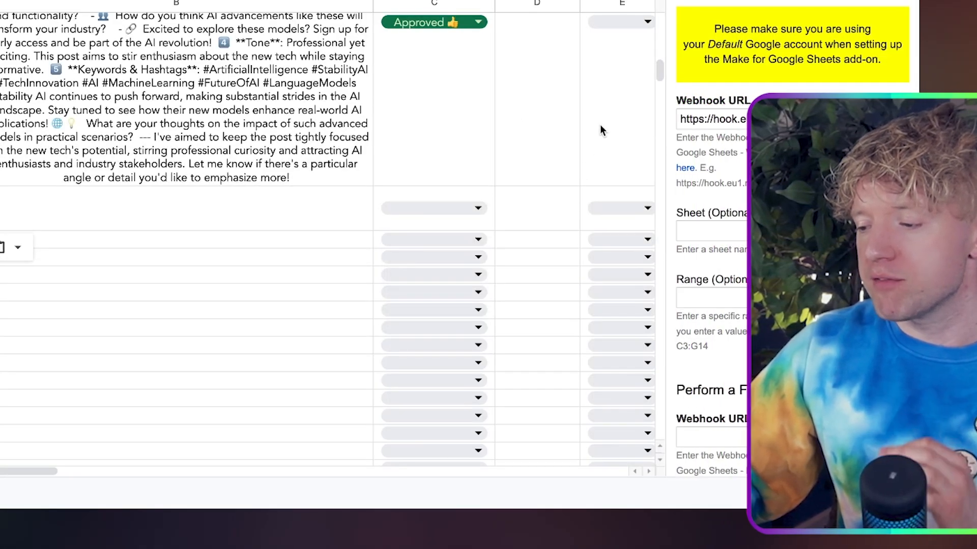
In the Google Sheet, check the Make add-on's webhook settings and select column B with the posts
scroll(739, 155, down, 1)
scroll(738, 156, down, 1)
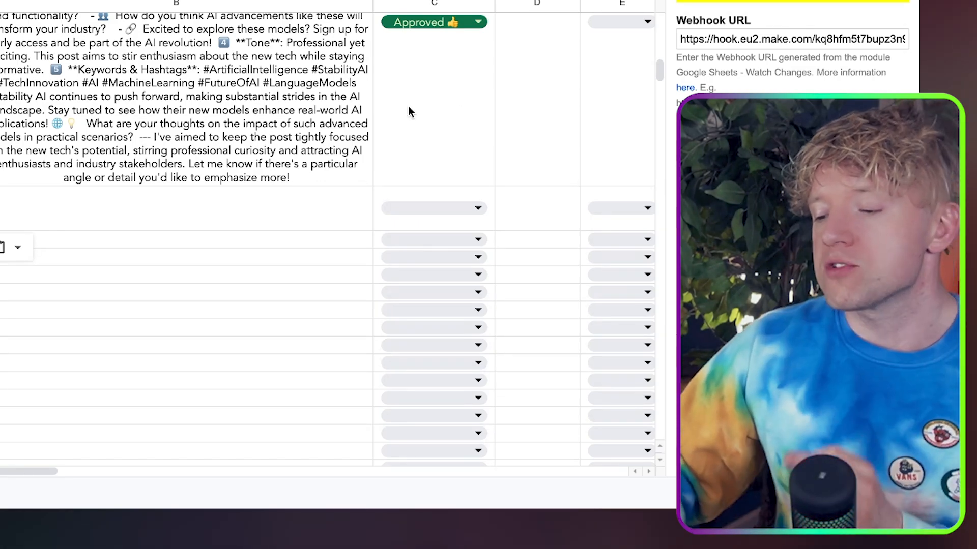
click(306, 2)
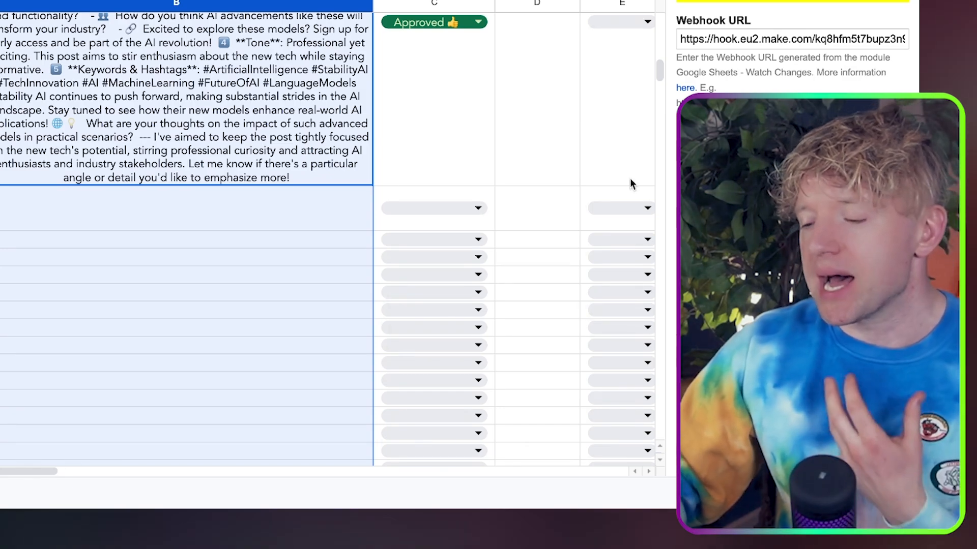
Set up a filter between the HTTP and LinkedIn modules and label it "Final Check"
click(251, 95)
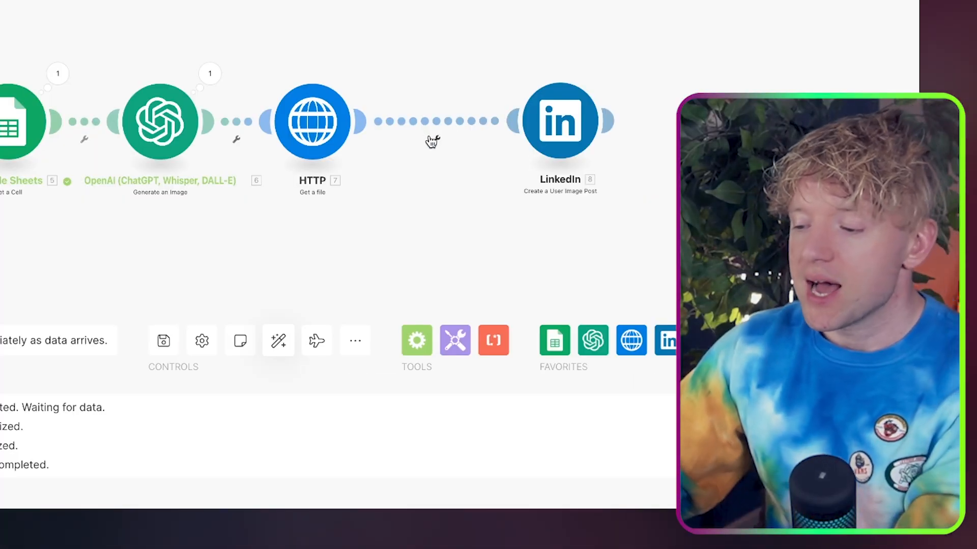
click(437, 137)
click(456, 155)
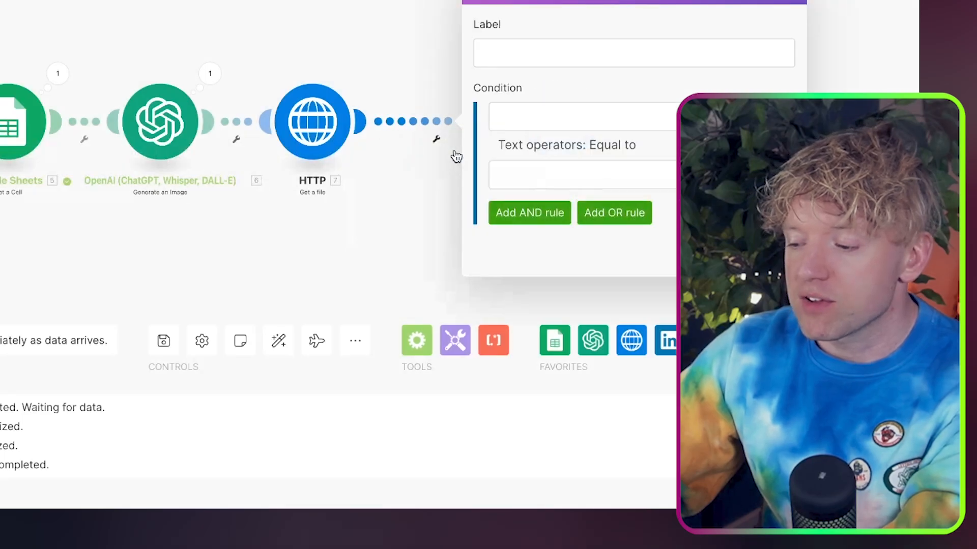
click(538, 61)
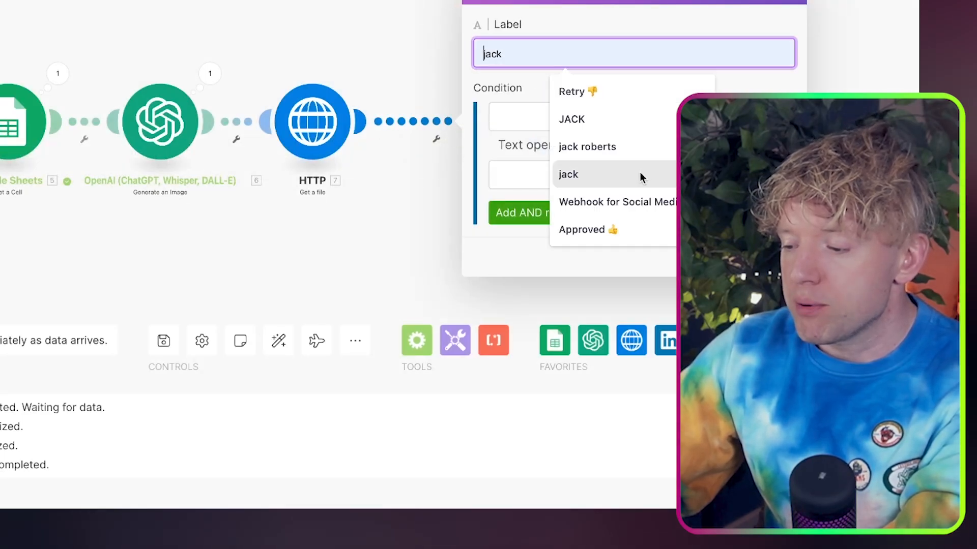
text(Fina)
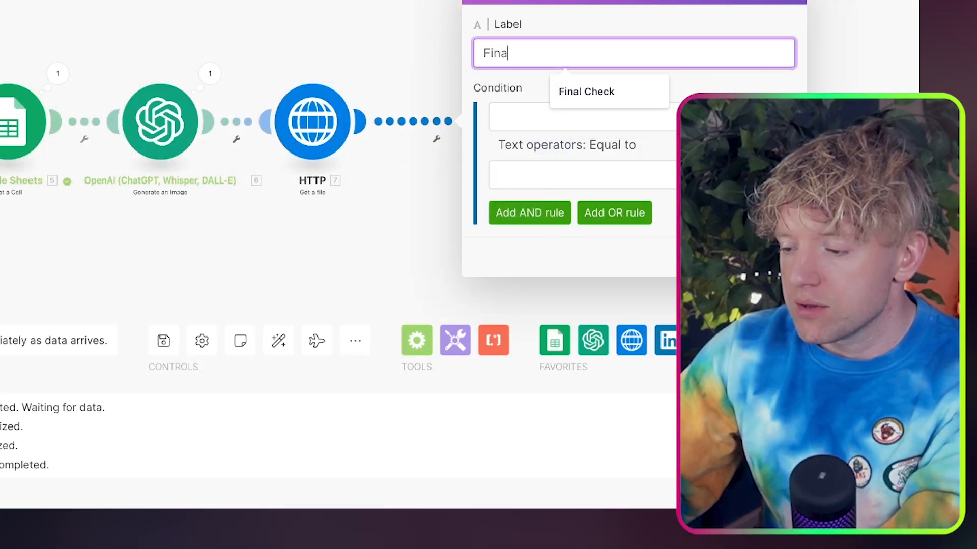
text(l C)
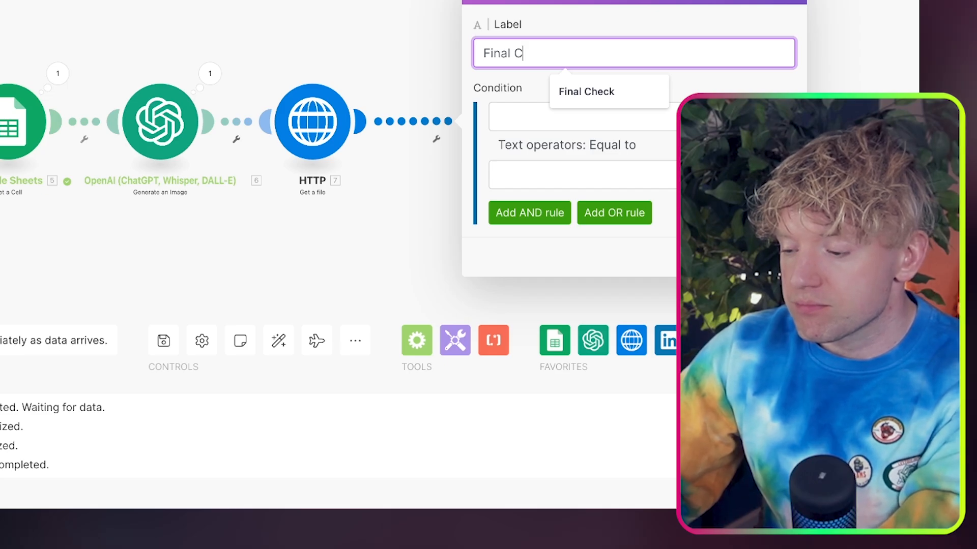
text(heck)
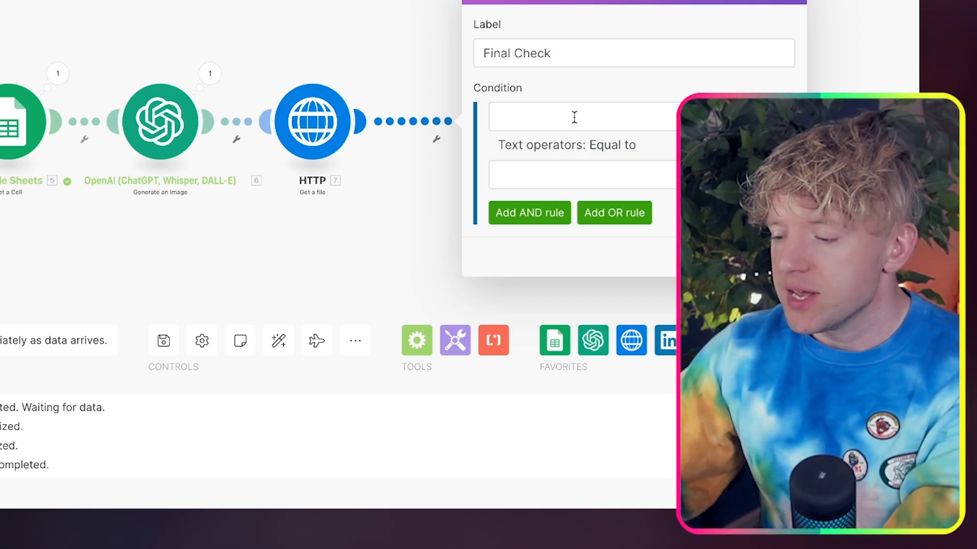
Set the Final Check condition's operator to "Does not start with (case insensitive)" and go to its comparison value
click(574, 117)
click(595, 146)
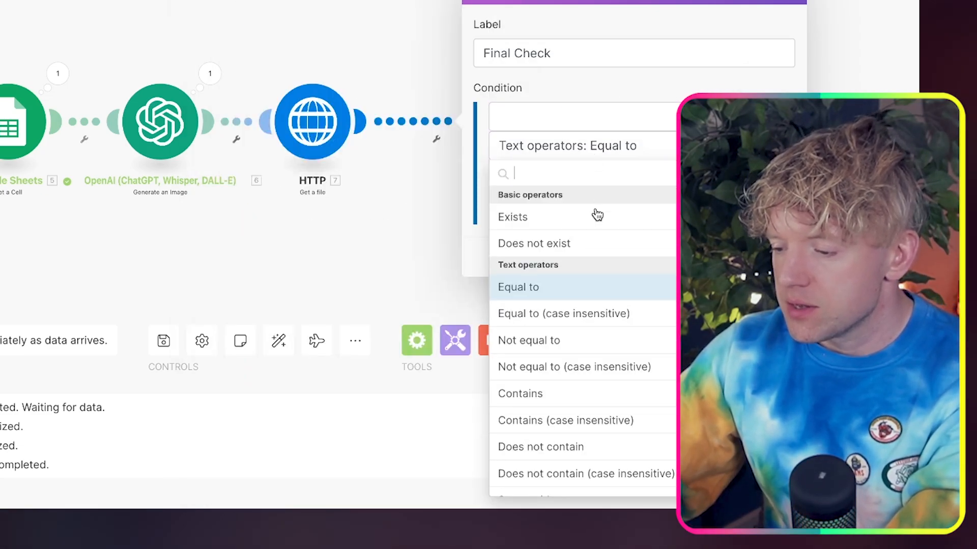
scroll(583, 257, down, 1)
scroll(585, 260, down, 3)
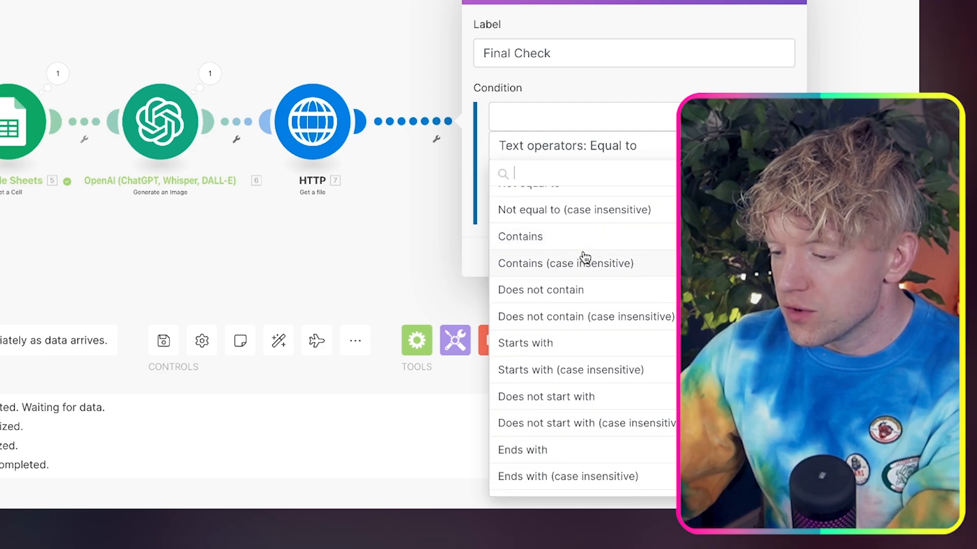
text(does not s)
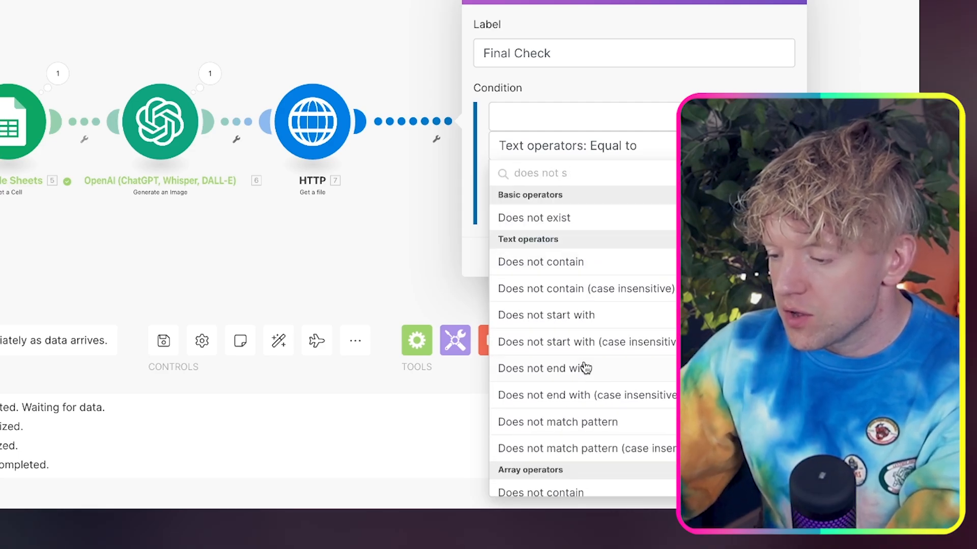
click(633, 343)
click(578, 180)
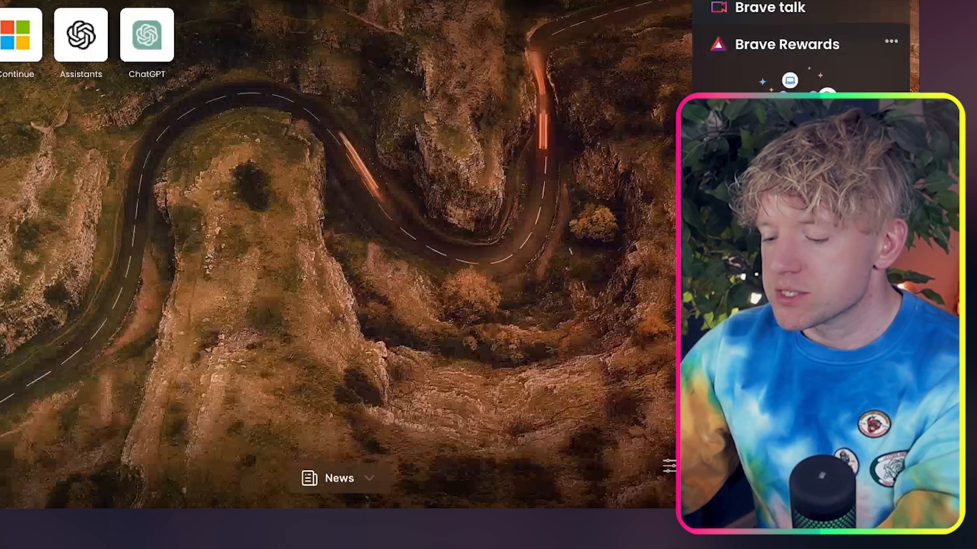
Search the web for the English Springer Spaniel and look through the American Kennel Club's breed page
text(english)
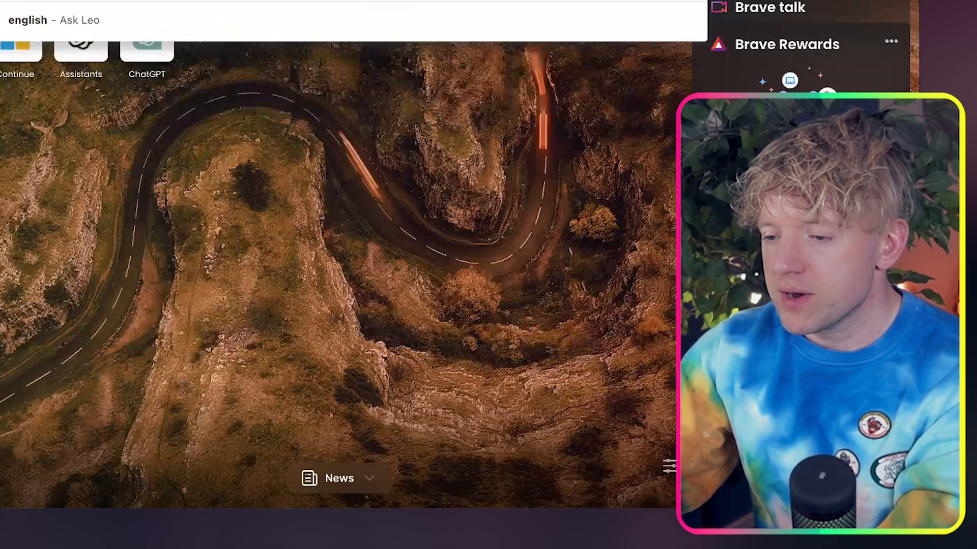
key(Return)
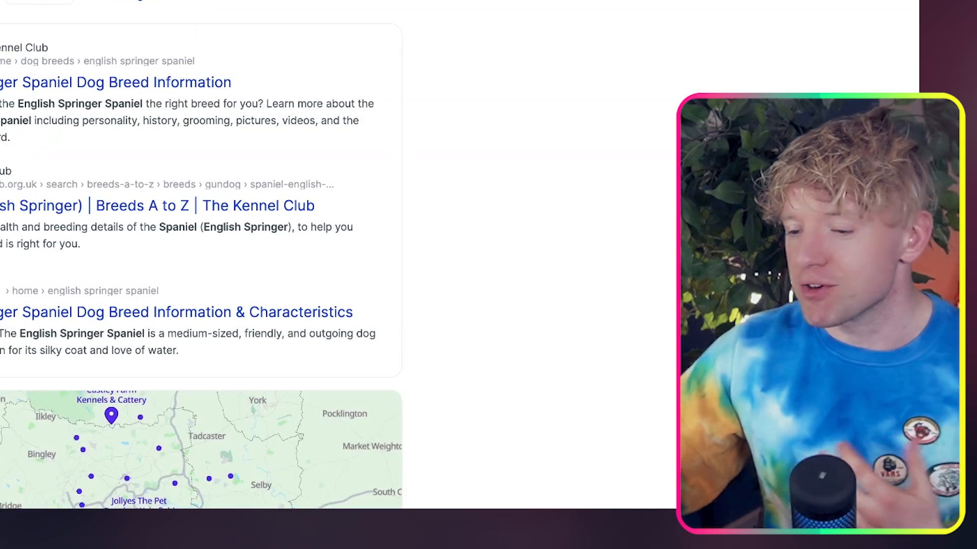
text(new)
key(Return)
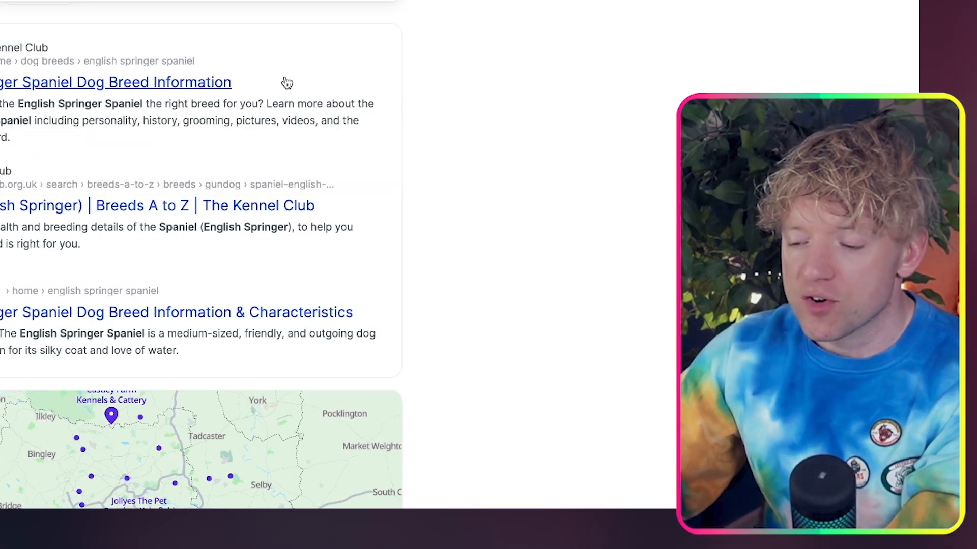
scroll(465, 212, down, 1)
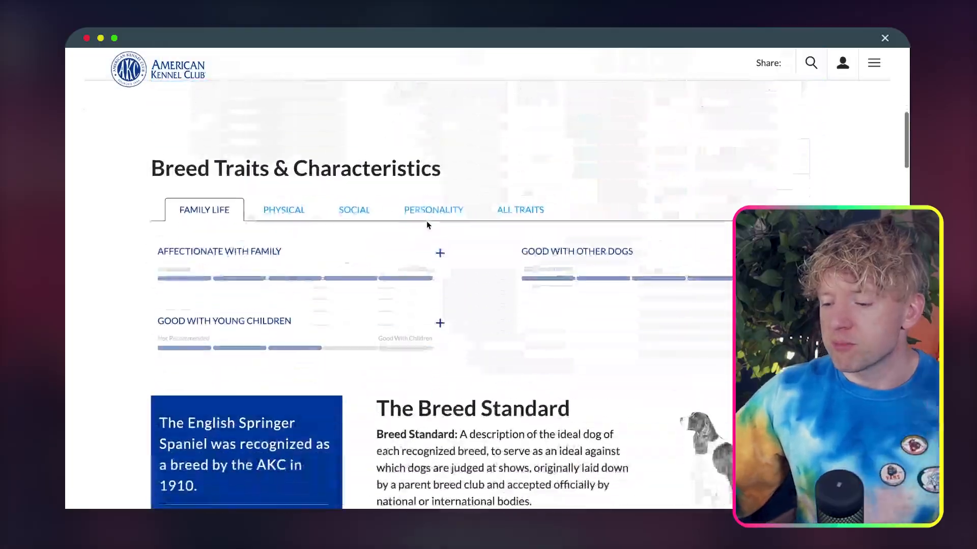
scroll(428, 224, down, 15)
scroll(428, 225, up, 14)
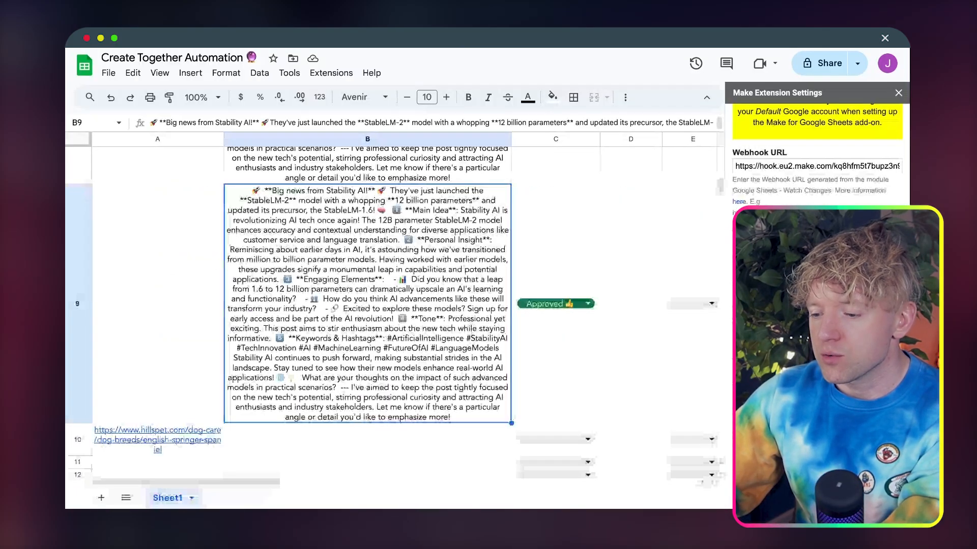
scroll(315, 356, down, 10)
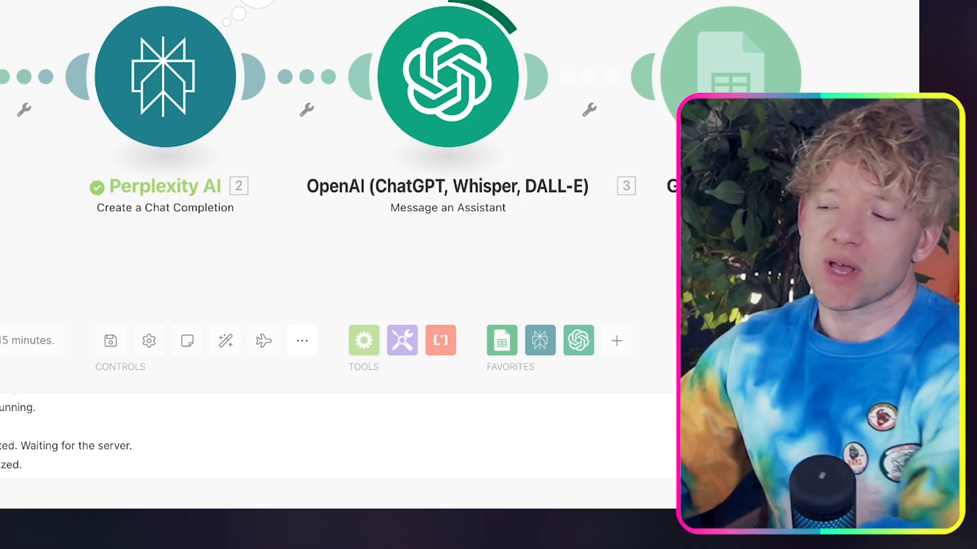
Follow the article scenario's run and check the generated English Springer Spaniel post in the Google Sheet
drag(743, 229, 728, 211)
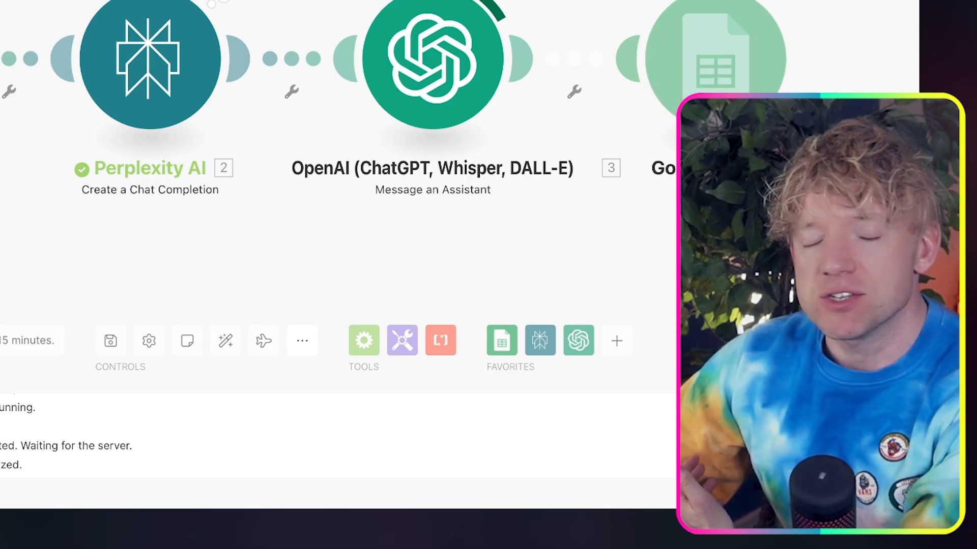
drag(728, 211, 715, 204)
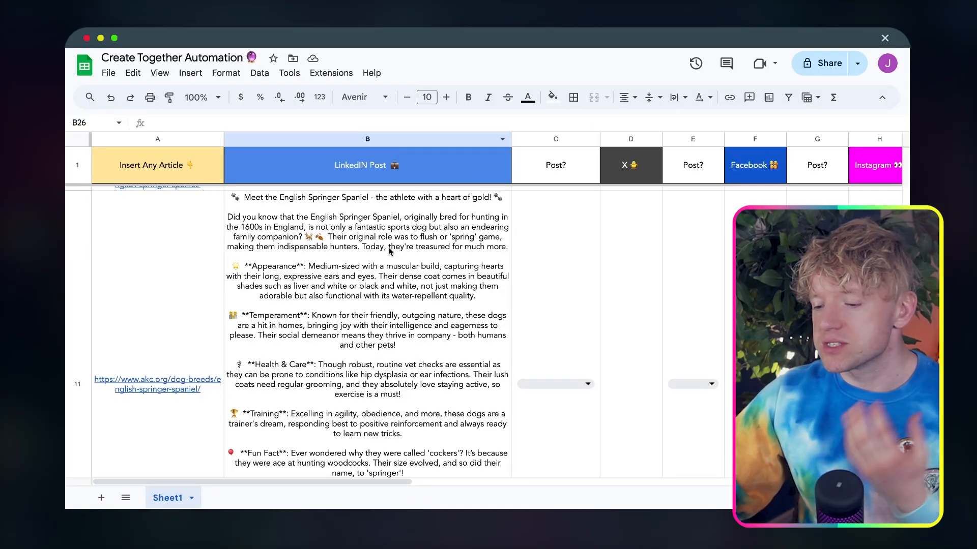
click(390, 252)
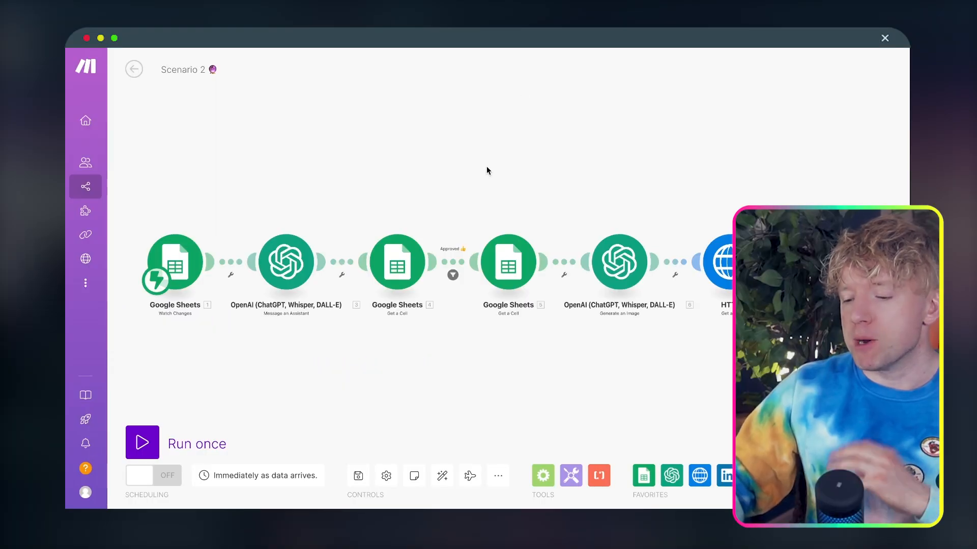
Run Scenario 2 once, having it wait for new data
click(143, 443)
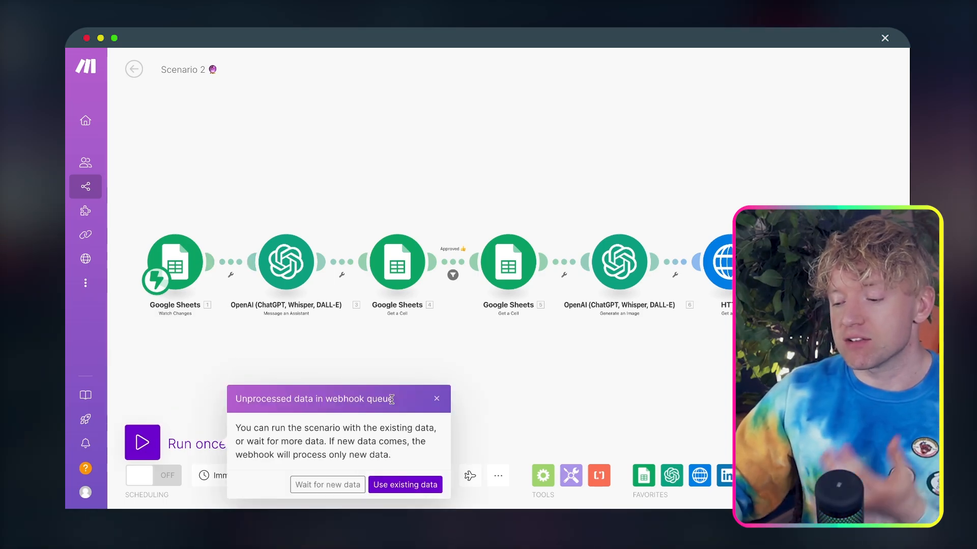
click(332, 485)
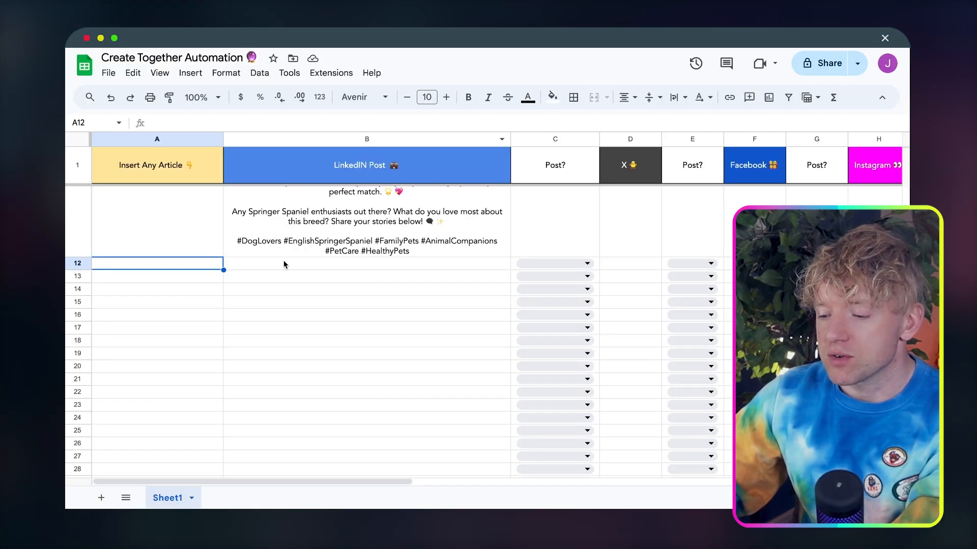
Paste the English Springer Spaniel post into cell B12 of the Google Sheet and mark row 12's LinkedIn post as Approved
click(279, 263)
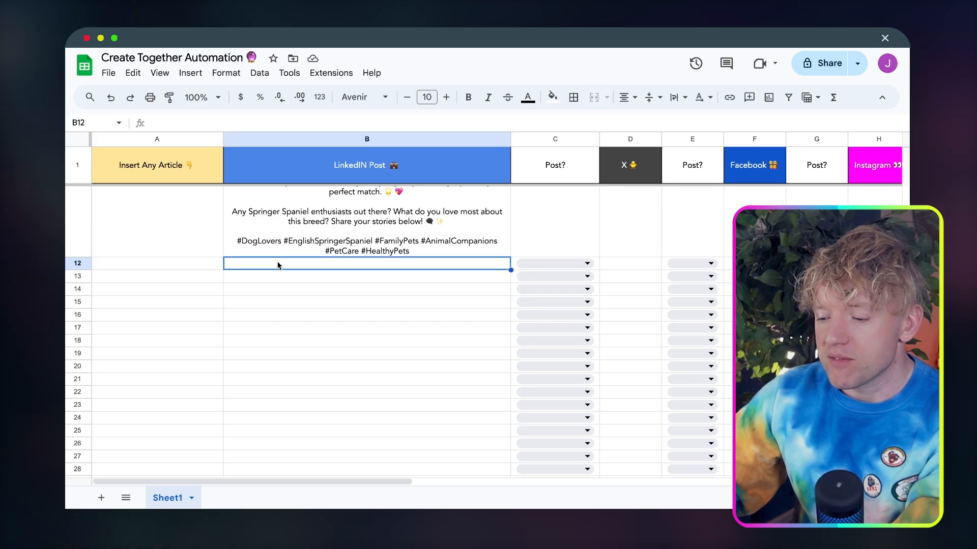
key(super+v)
key(Return)
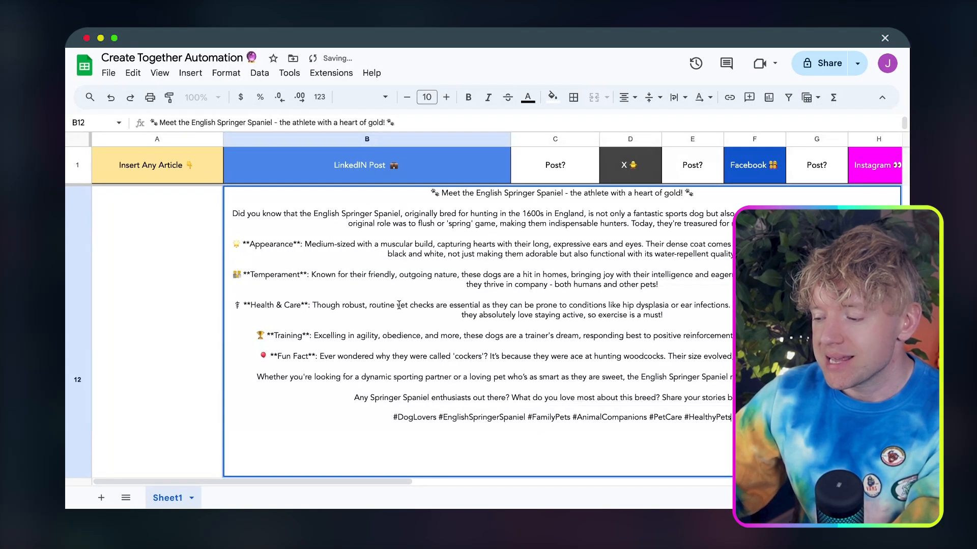
click(183, 292)
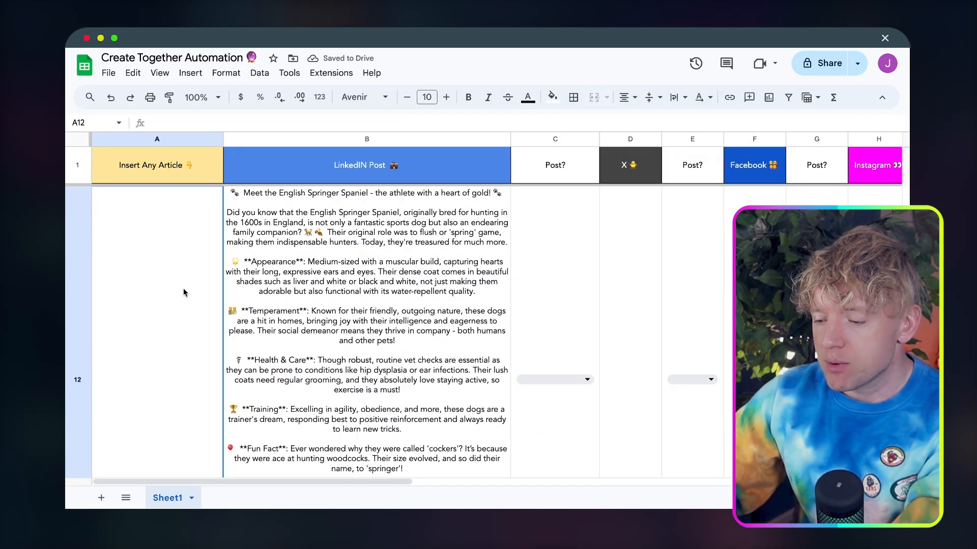
click(585, 381)
click(539, 489)
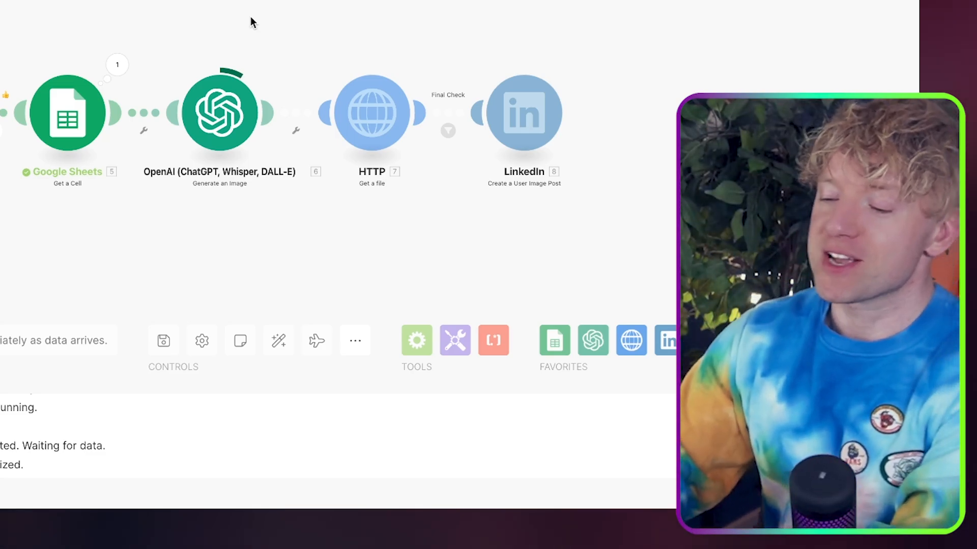
Follow Scenario 2's run, switch to LinkedIn and go to the Activity section of the own profile
drag(251, 17, 235, 11)
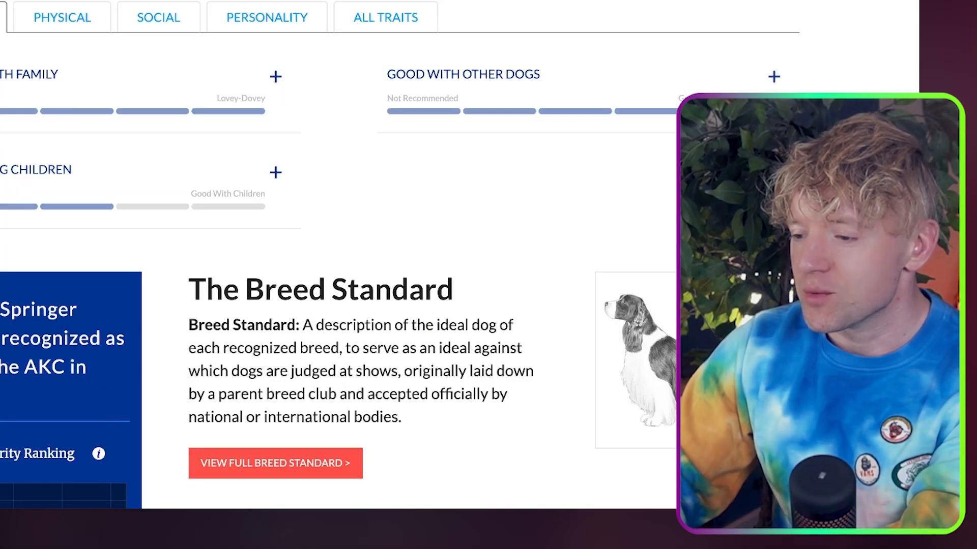
text(lin)
key(Return)
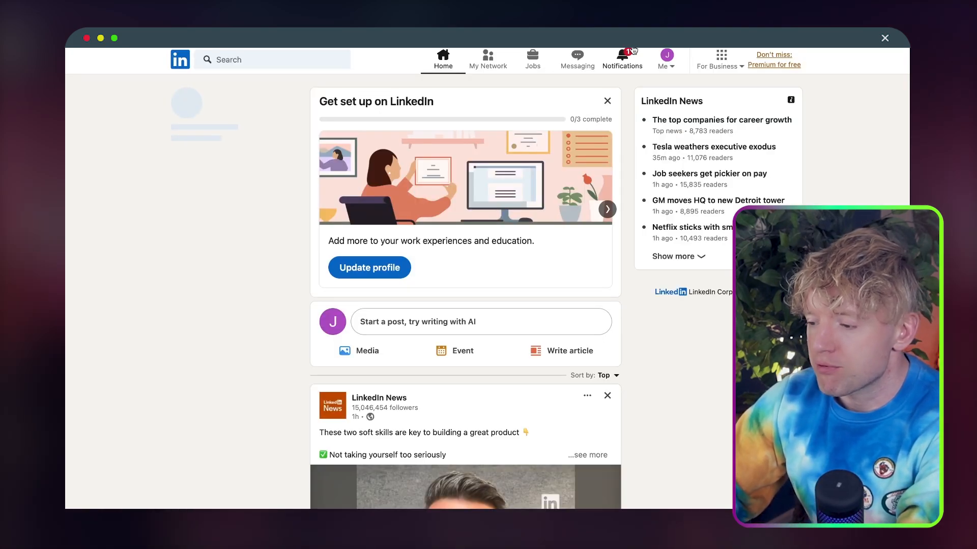
click(667, 57)
click(616, 131)
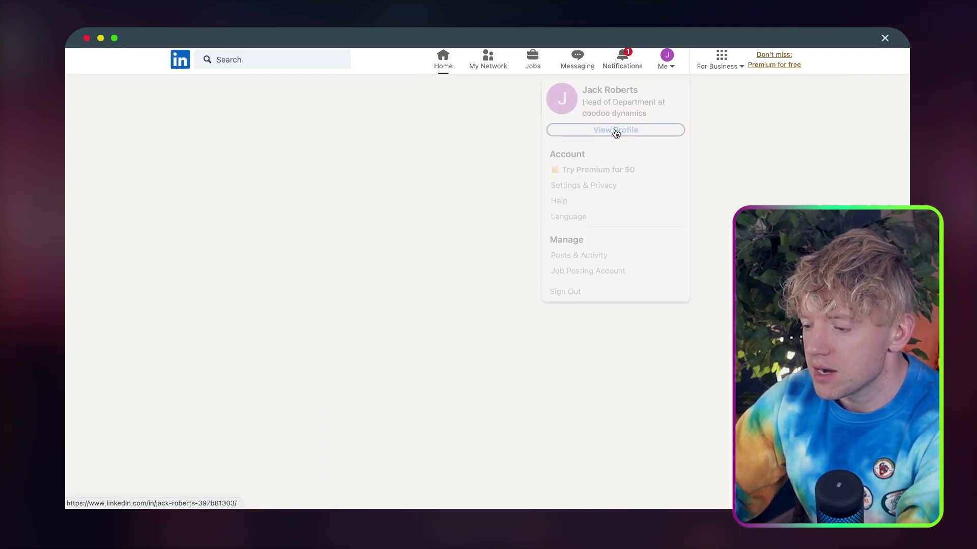
scroll(551, 294, down, 7)
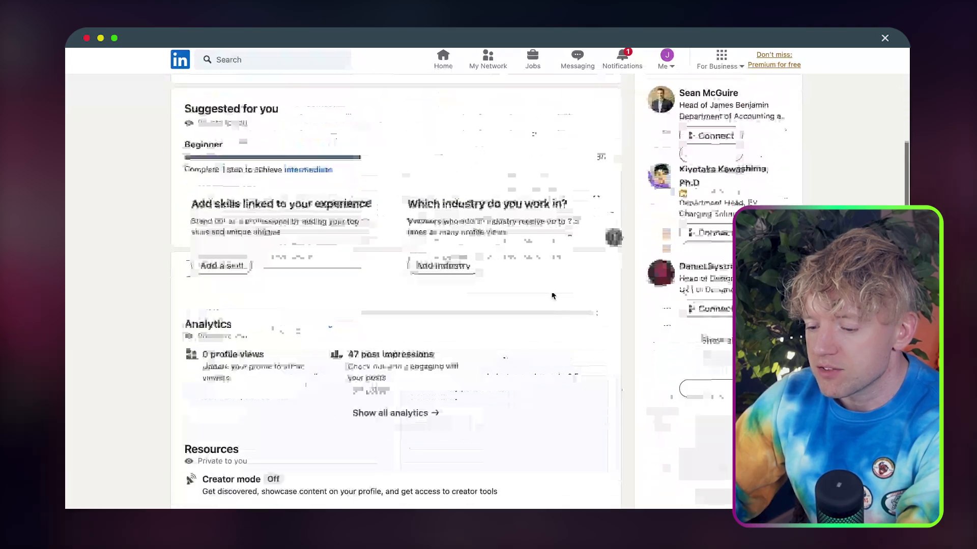
scroll(551, 296, down, 6)
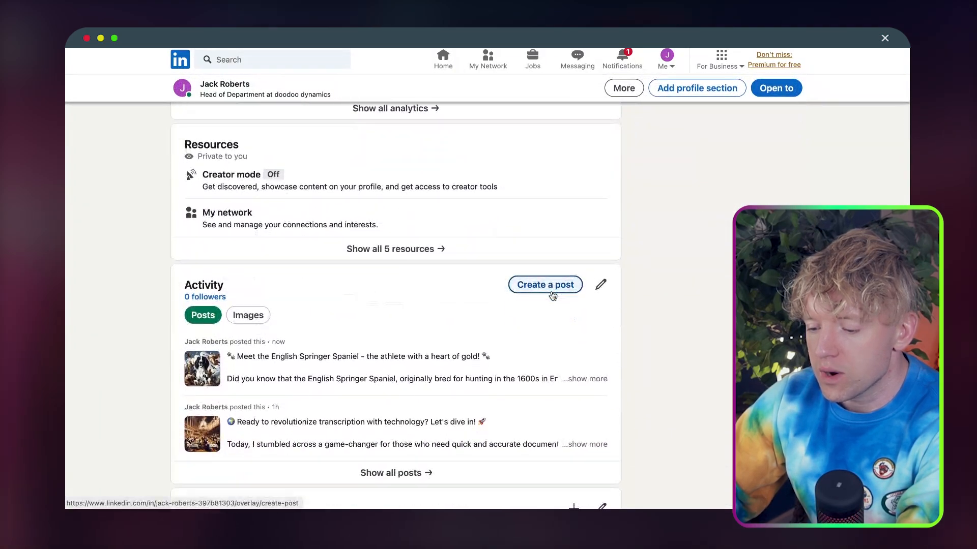
Open the newly published English Springer Spaniel post and read it down to its hashtags
click(516, 359)
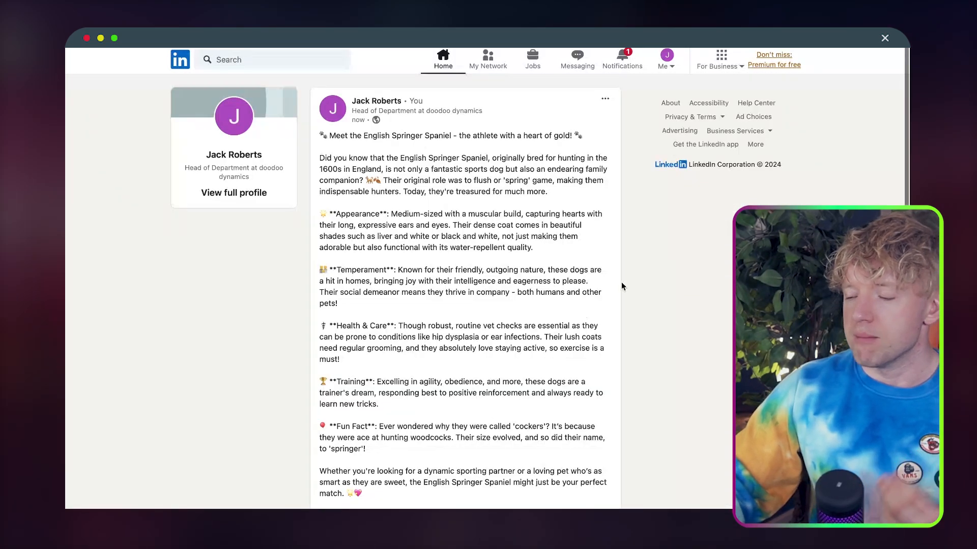
scroll(638, 307, down, 2)
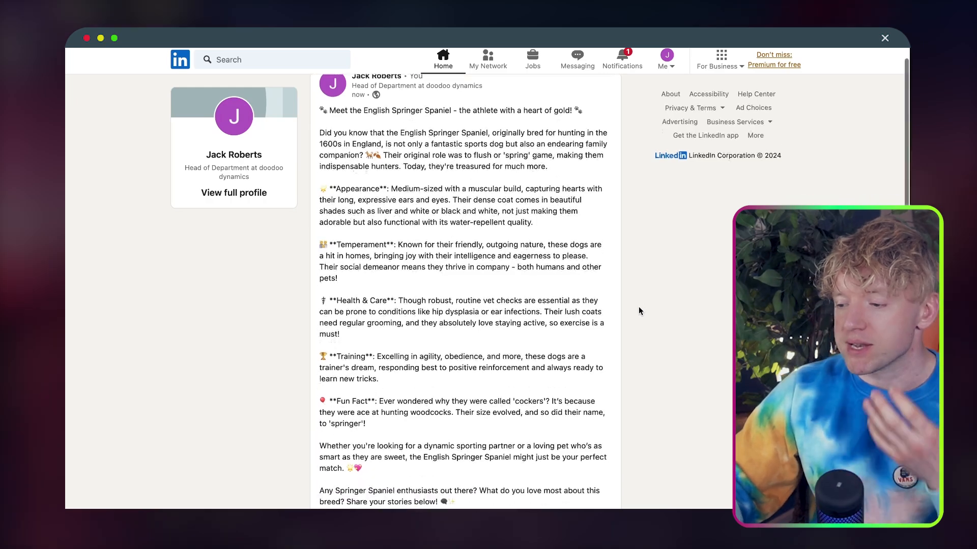
scroll(639, 310, down, 5)
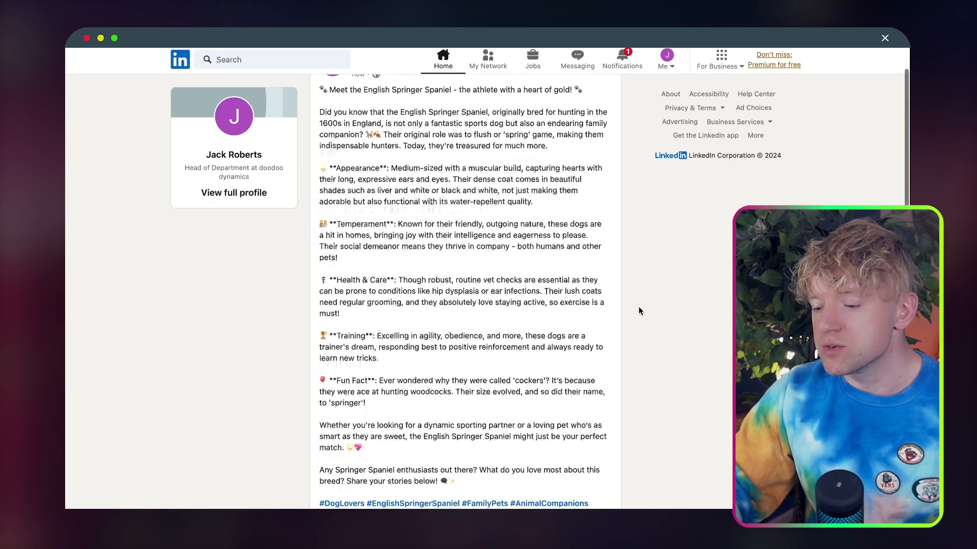
scroll(638, 310, down, 10)
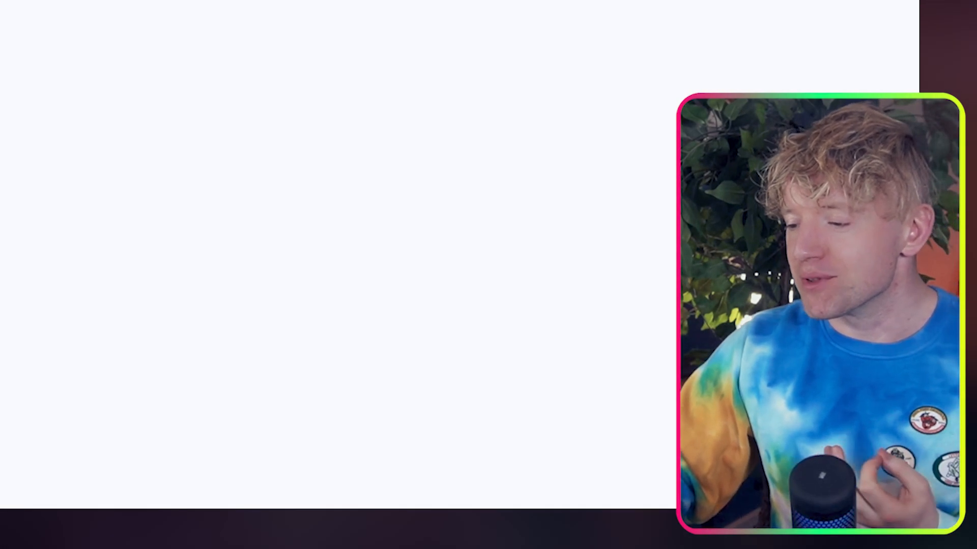
Review the Neoclassicism image prompt in the image-style document
scroll(522, 184, down, 2)
scroll(522, 184, up, 2)
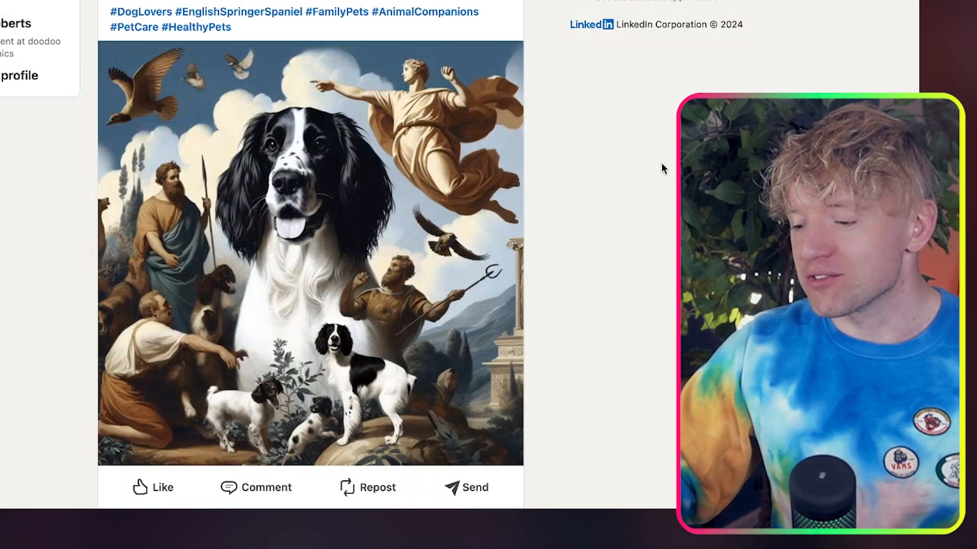
View the neoclassical image in the published English Springer Spaniel post on LinkedIn and return to the Make scenario
scroll(662, 165, up, 2)
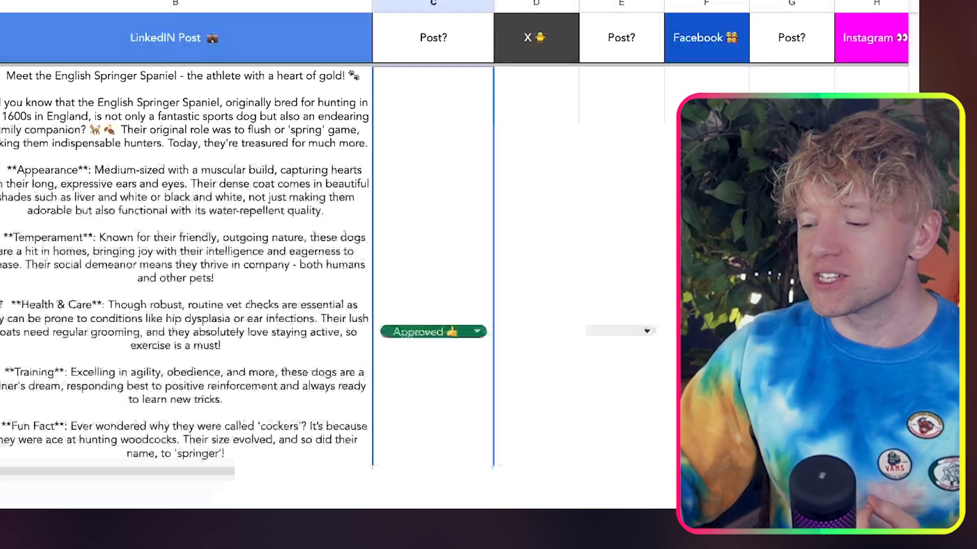
click(307, 206)
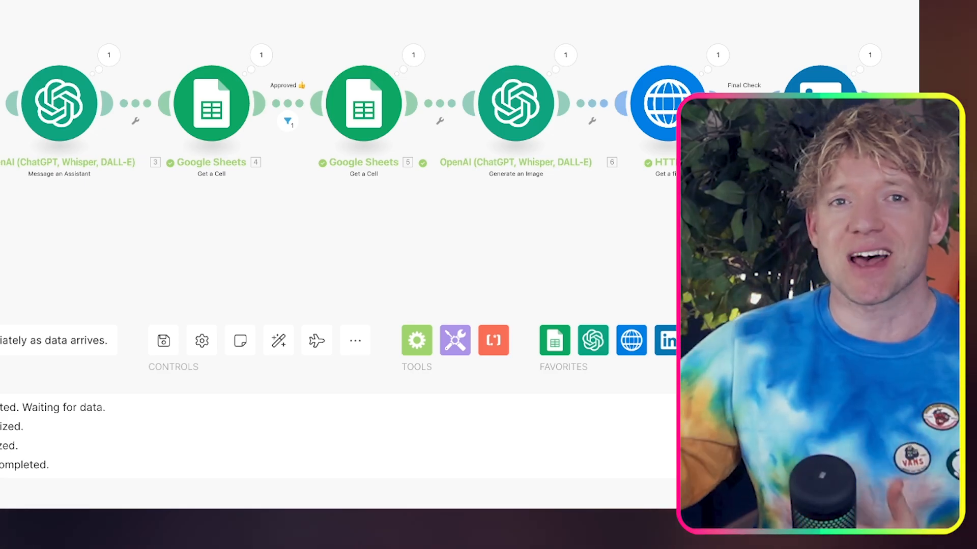
mouse_move(357, 229)
mouse_down()
mouse_move(342, 227)
mouse_move(349, 213)
mouse_up()
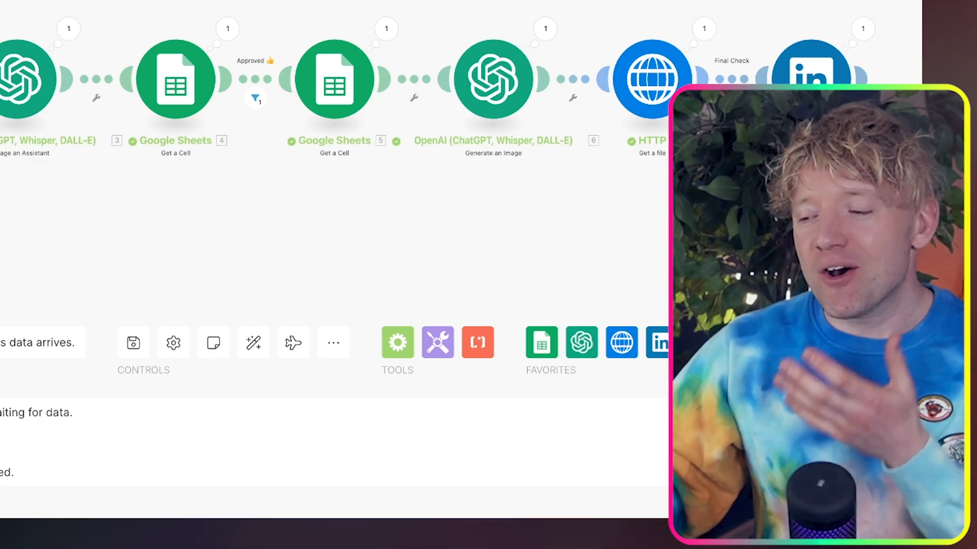
drag(763, 234, 758, 199)
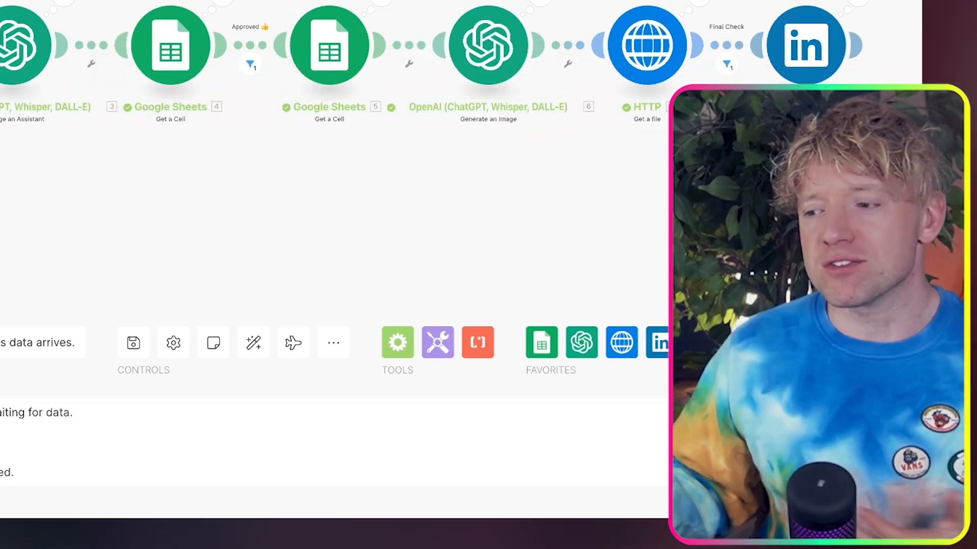
drag(758, 200, 758, 207)
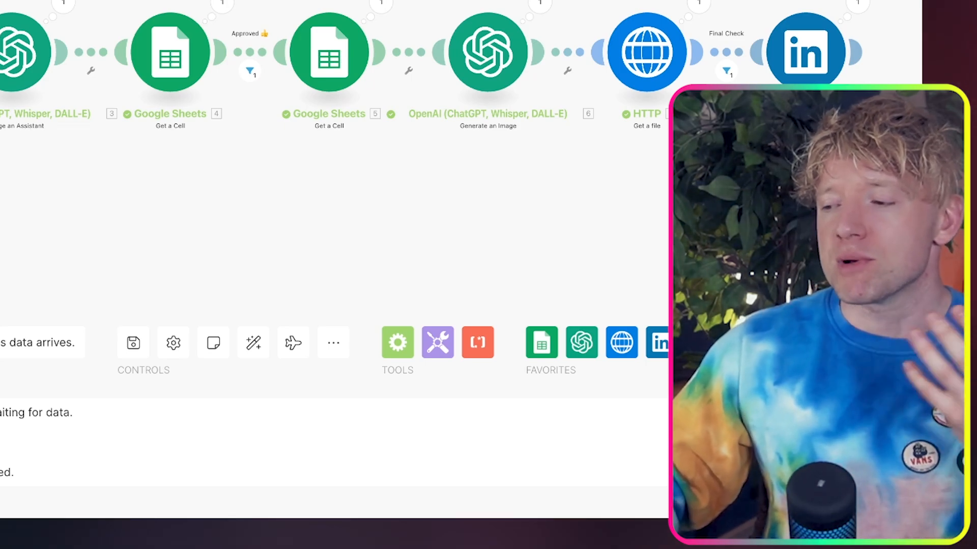
drag(758, 207, 759, 196)
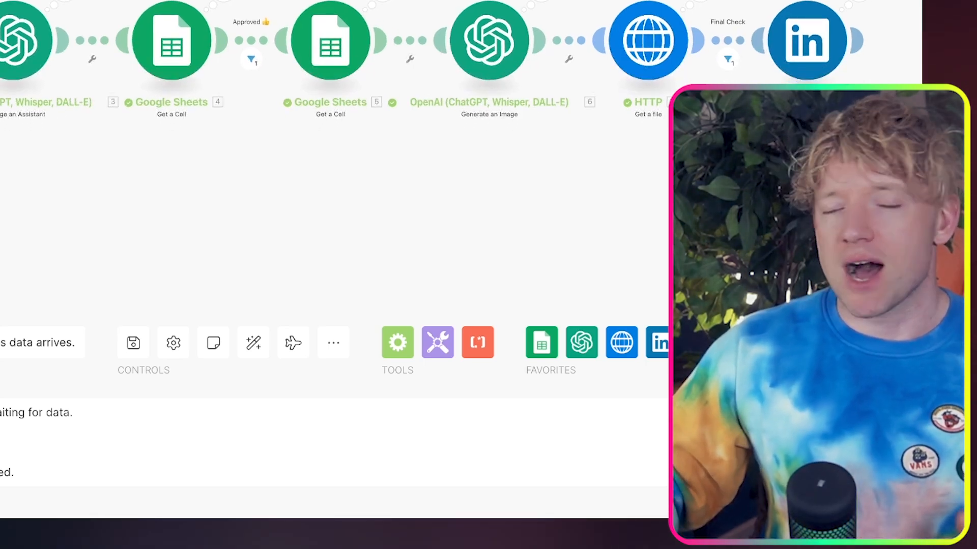